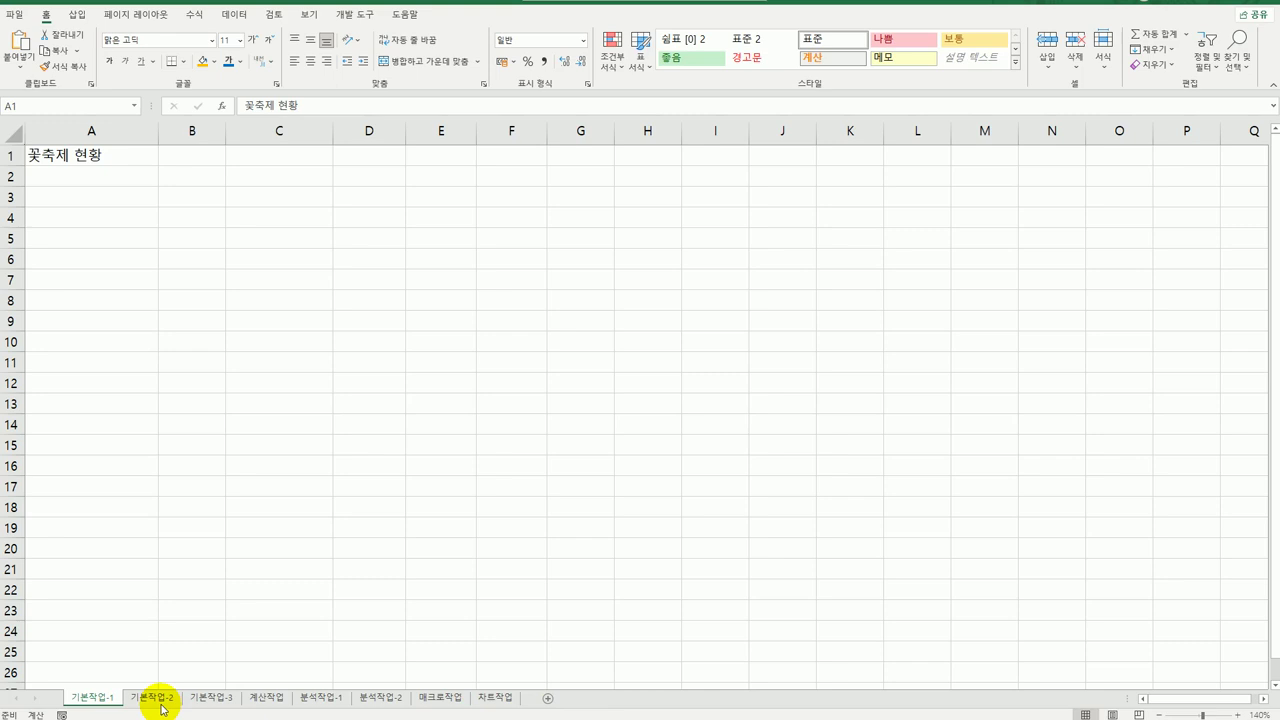
Step: On the 기본작업-2 sheet, merge and center the title across A1:F1
left_click(152, 697)
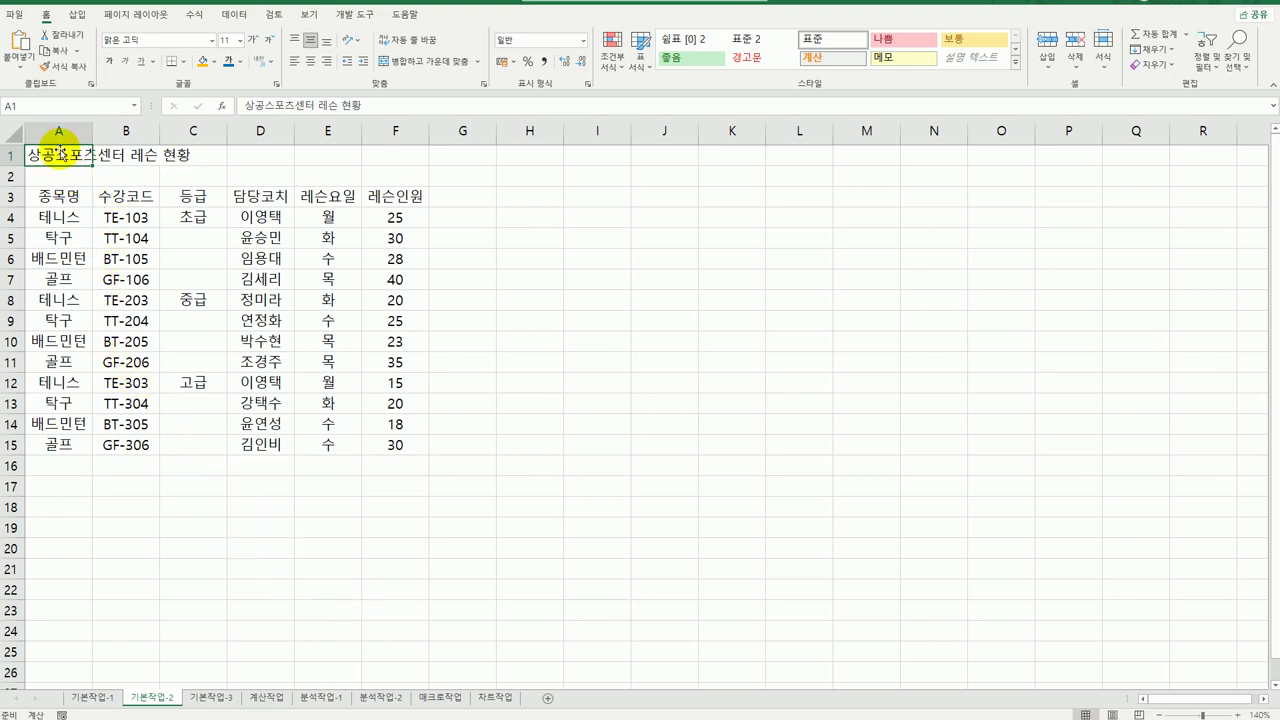
left_click_drag(58, 155, 400, 147)
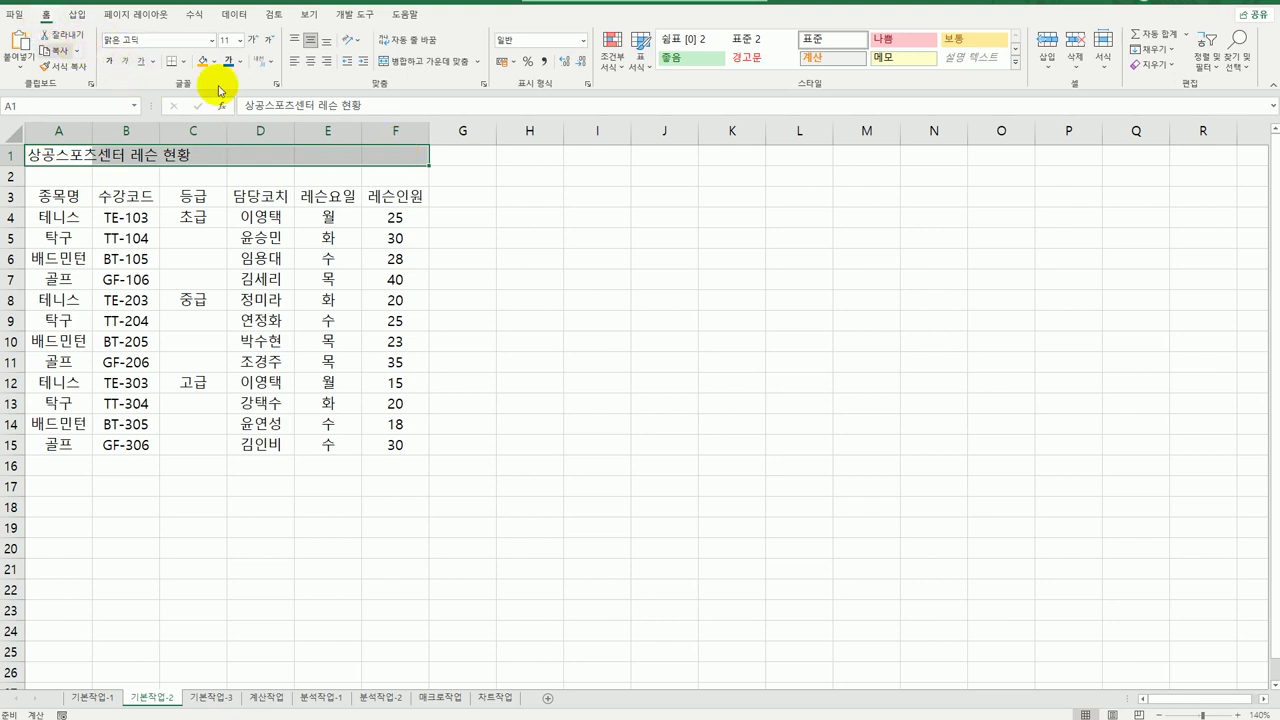
left_click(430, 64)
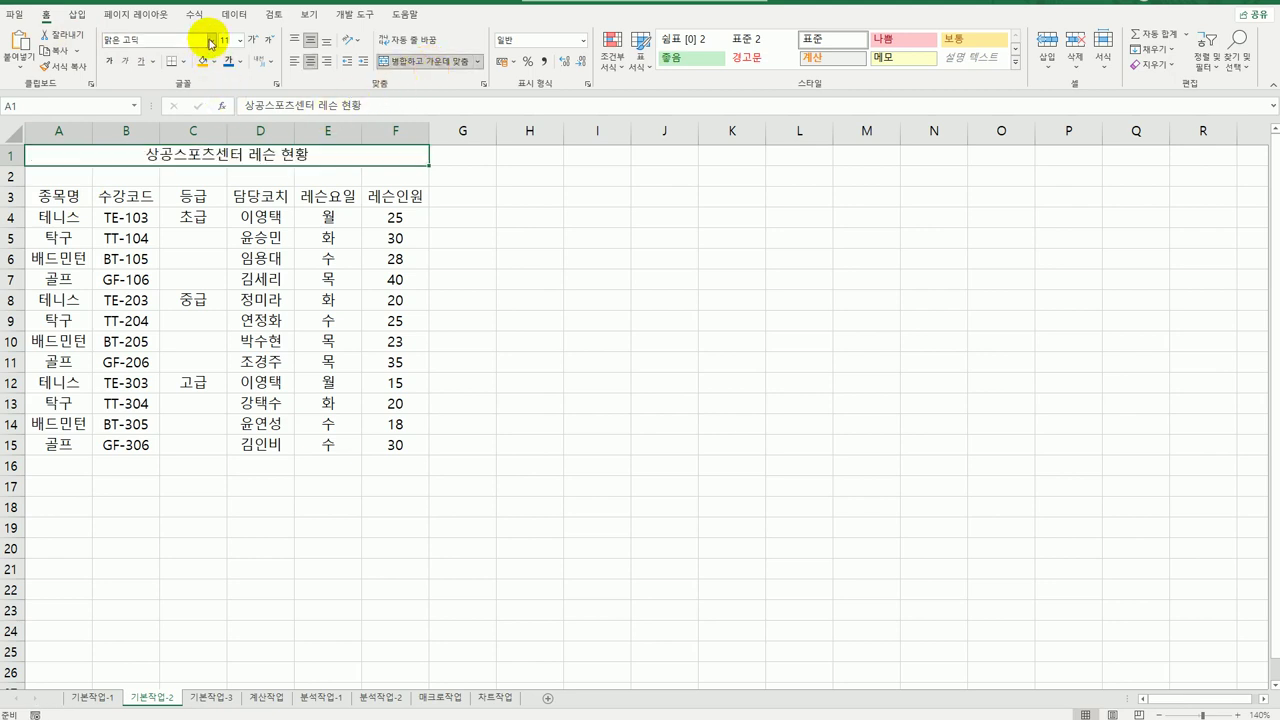
Step: Format the merged title in row 1 with the 돋움 font, size 16 and bold
left_click(211, 42)
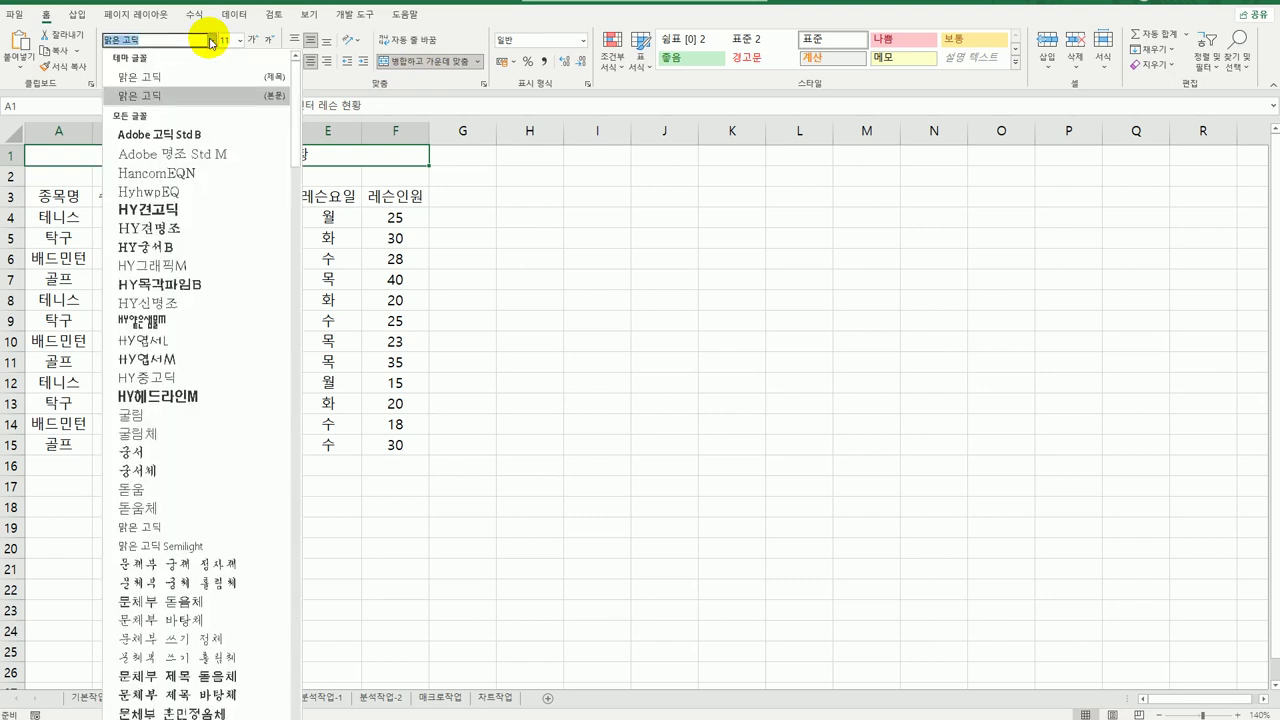
left_click(185, 494)
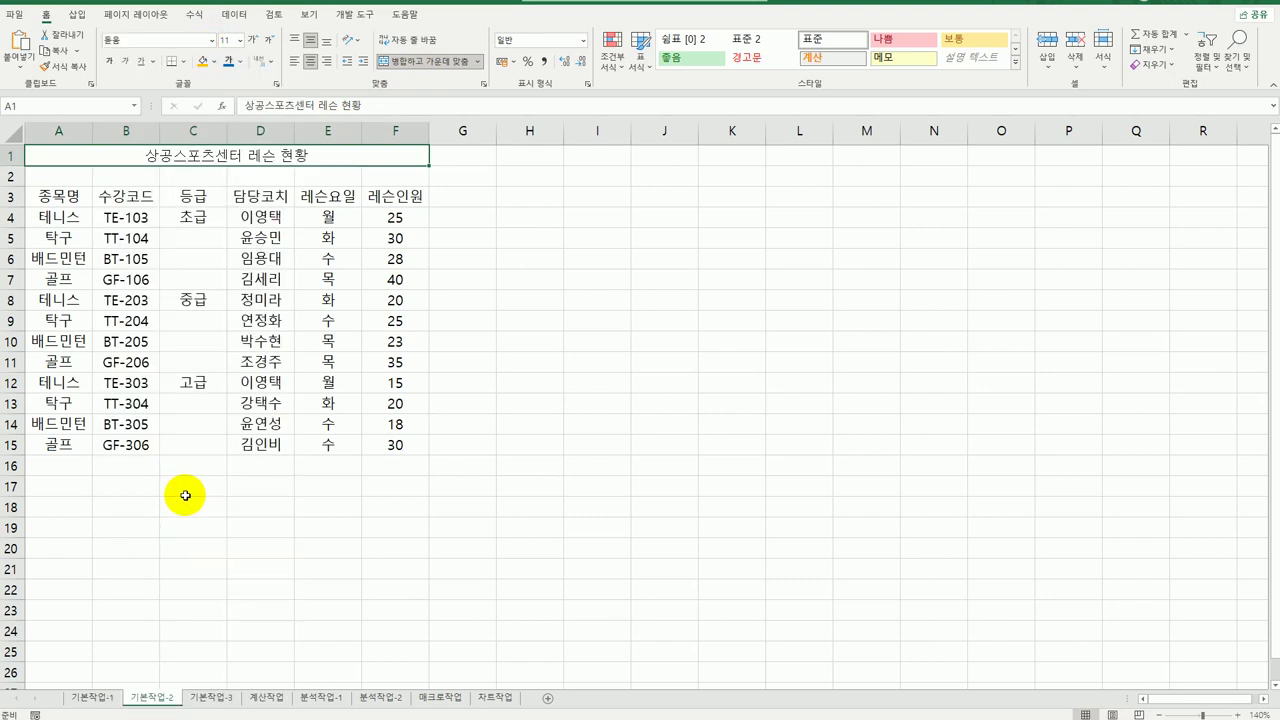
left_click(239, 40)
left_click(230, 165)
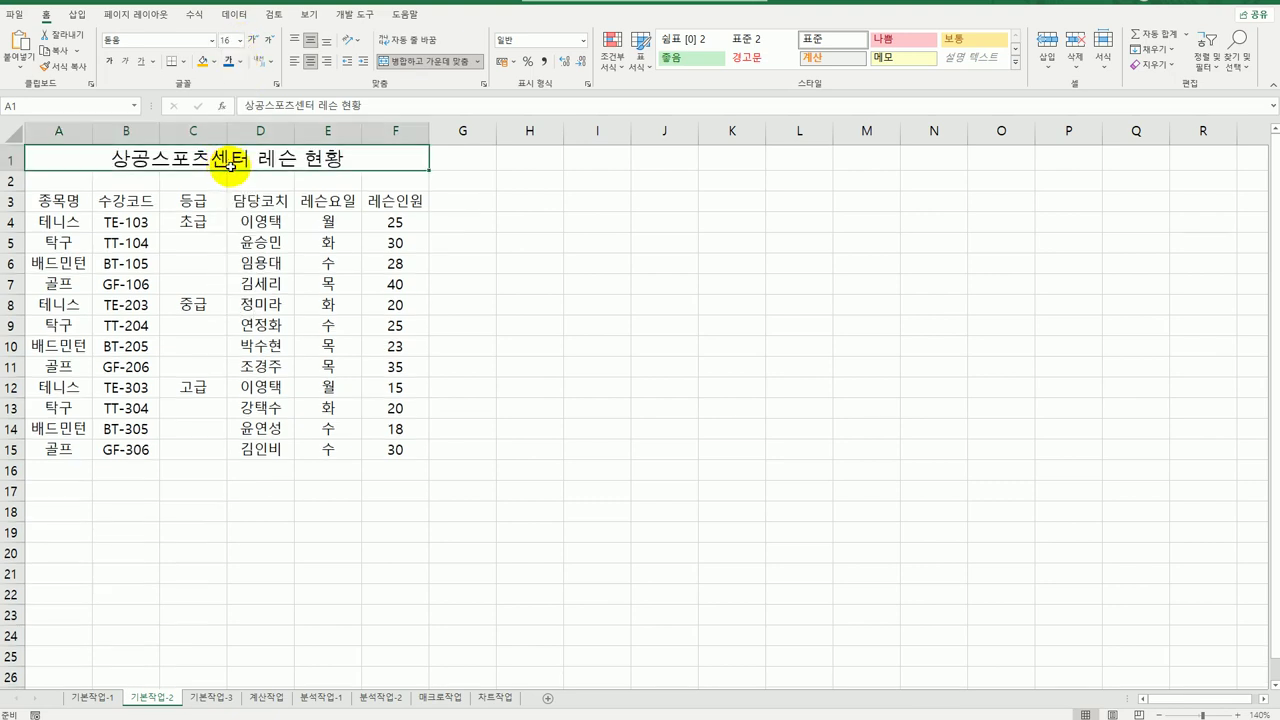
left_click(110, 63)
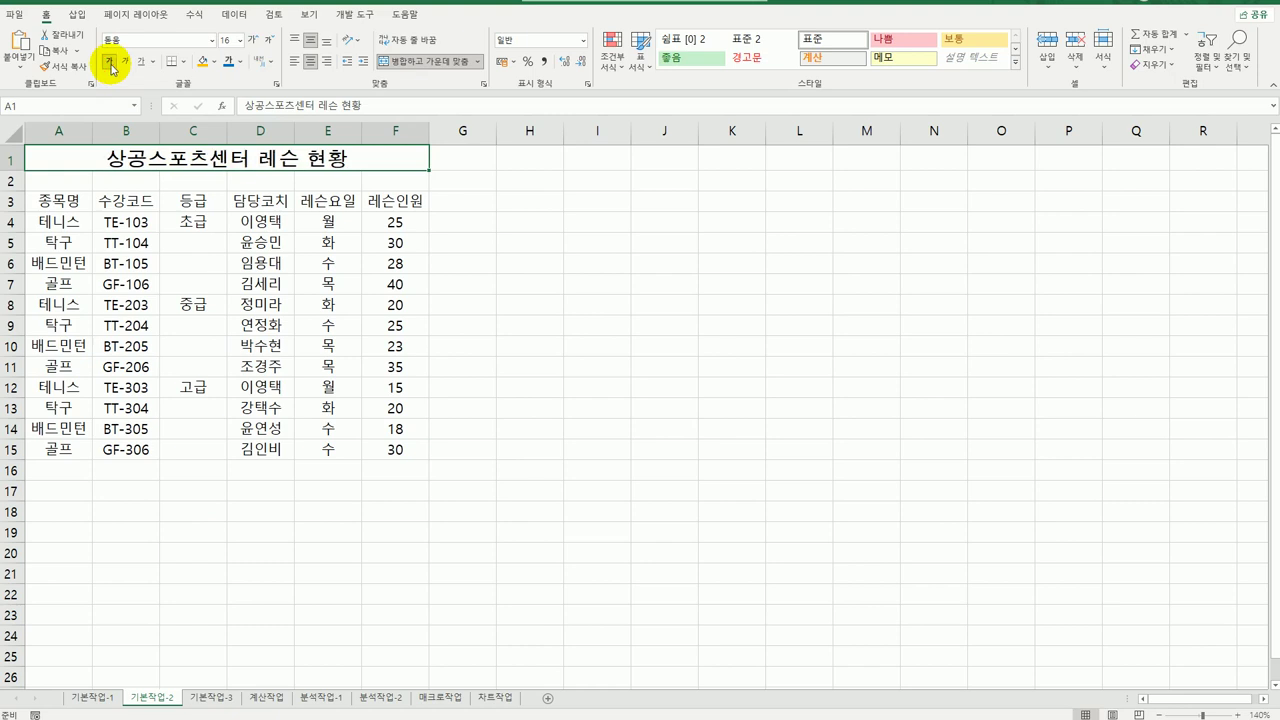
Step: Set the height of row 1 to 24
right_click(12, 160)
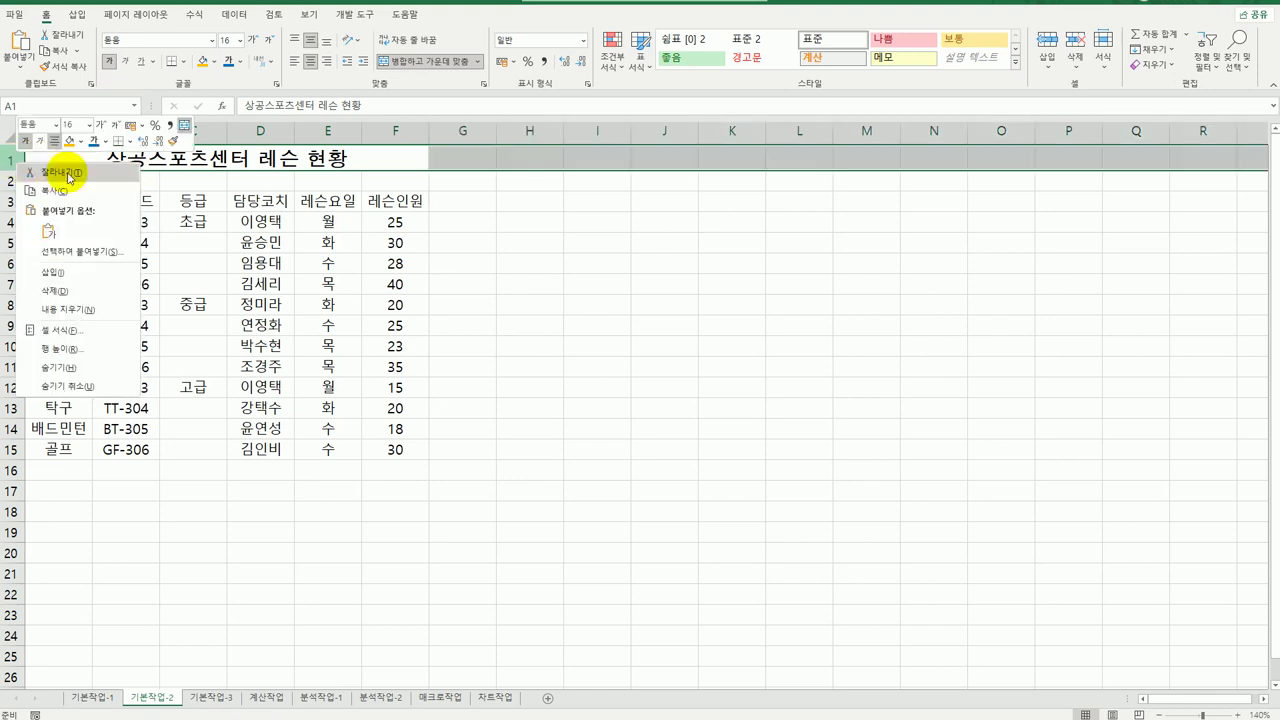
left_click(60, 348)
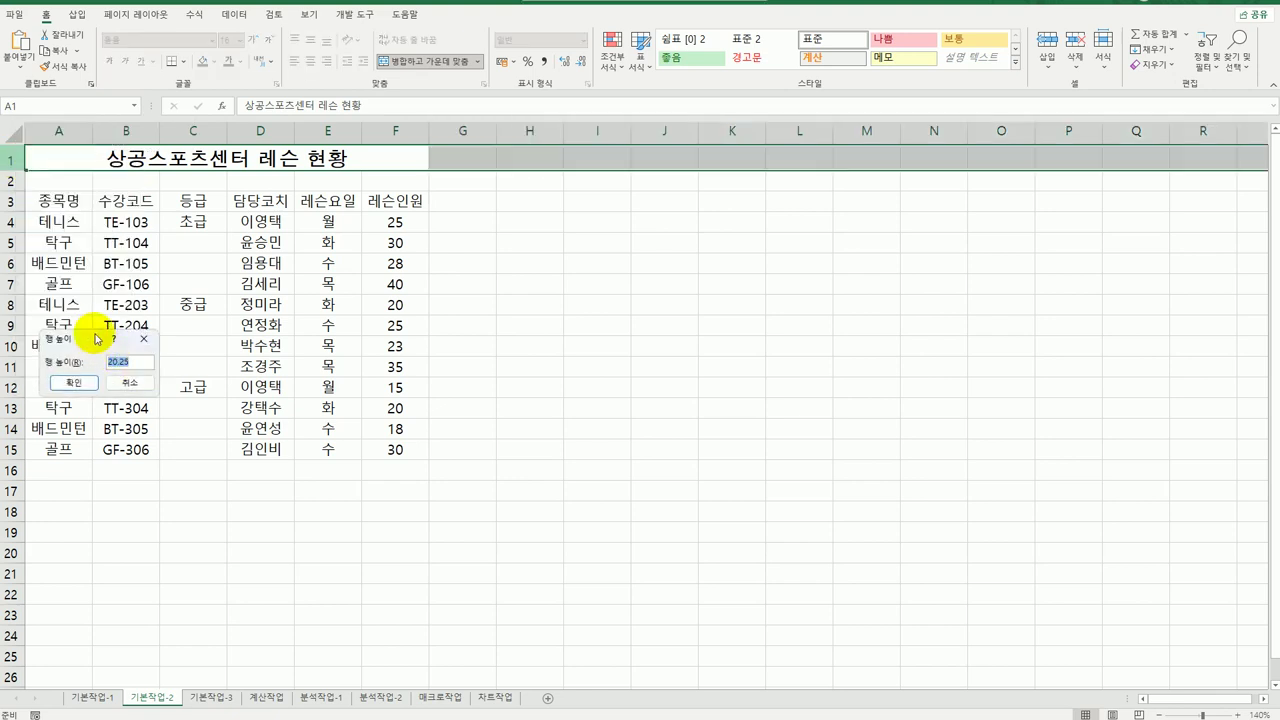
left_click_drag(97, 340, 633, 242)
type("24")
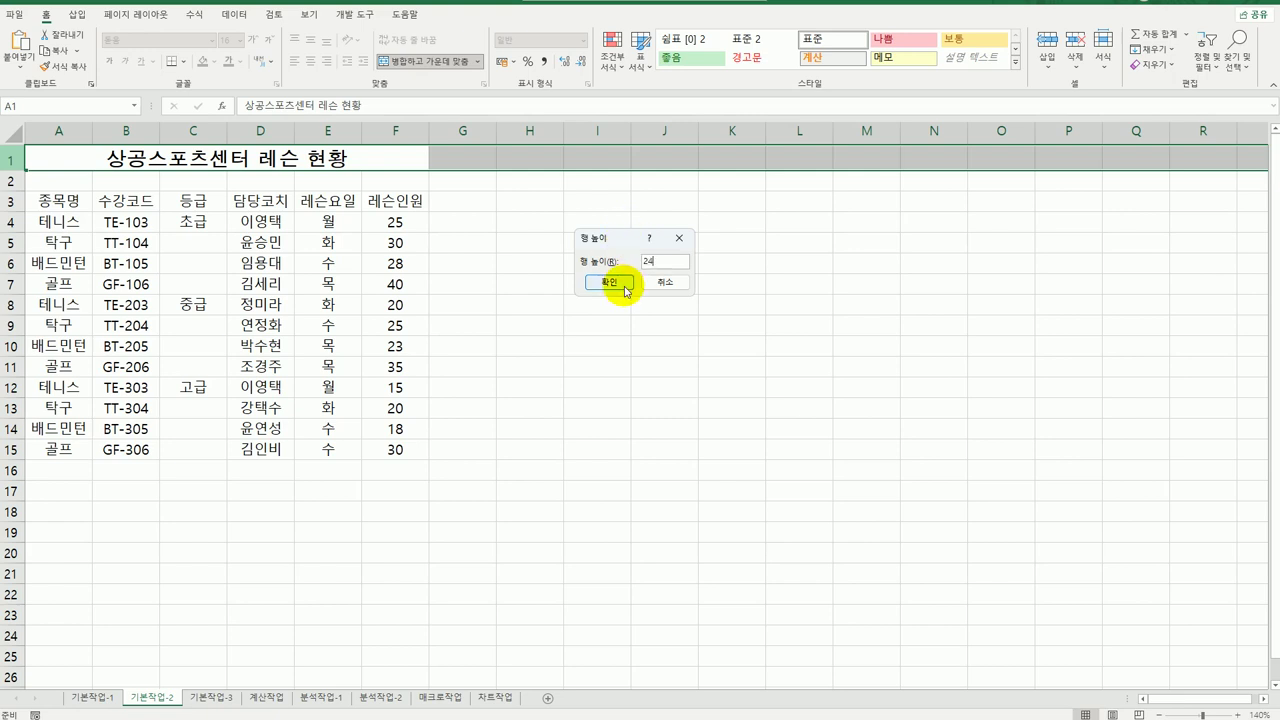
left_click(612, 282)
left_click(598, 396)
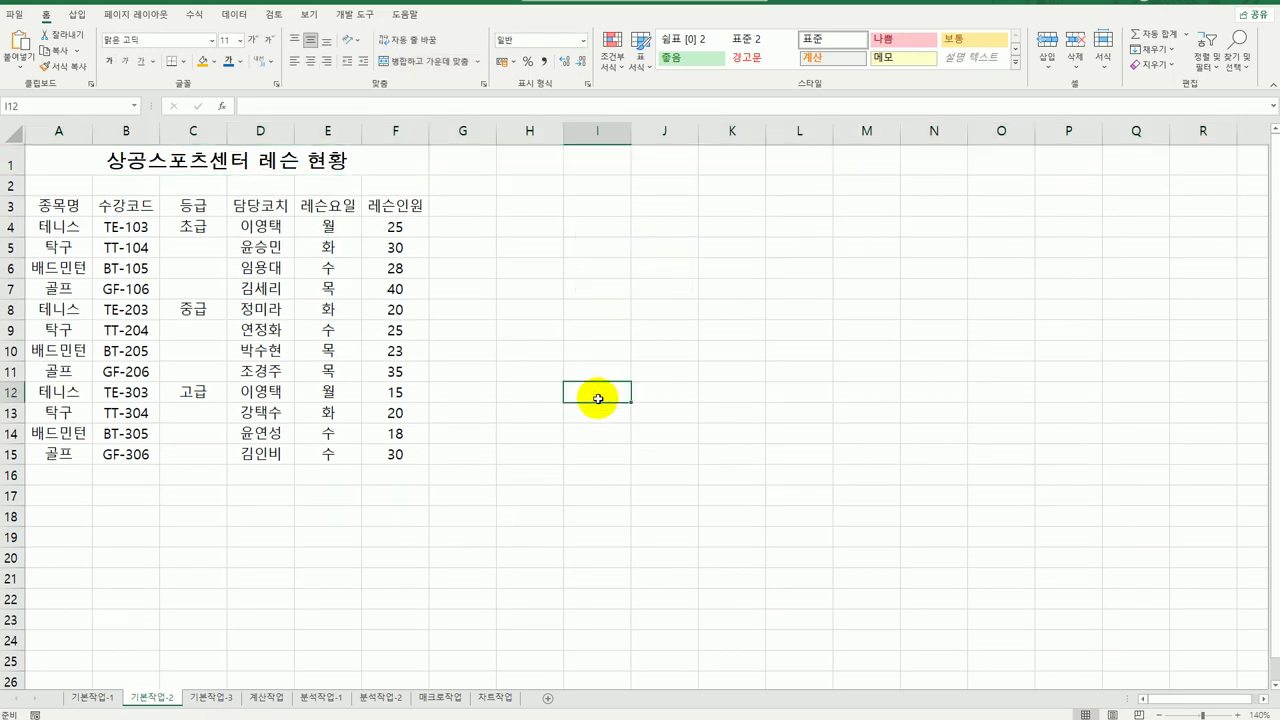
Step: Merge and center the grade cells C4:C7, C8:C11 and C12:C15 as three separate blocks
left_click_drag(193, 229, 197, 283)
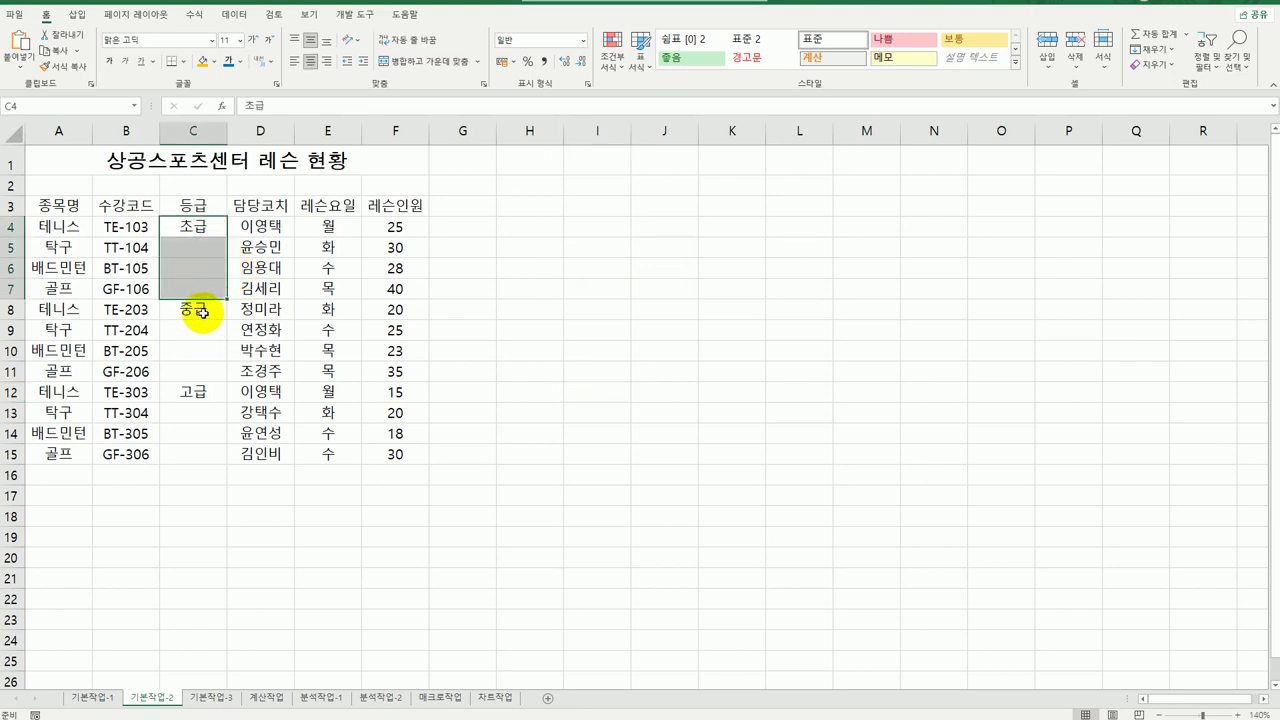
left_click_drag(194, 312, 195, 372, "ctrl")
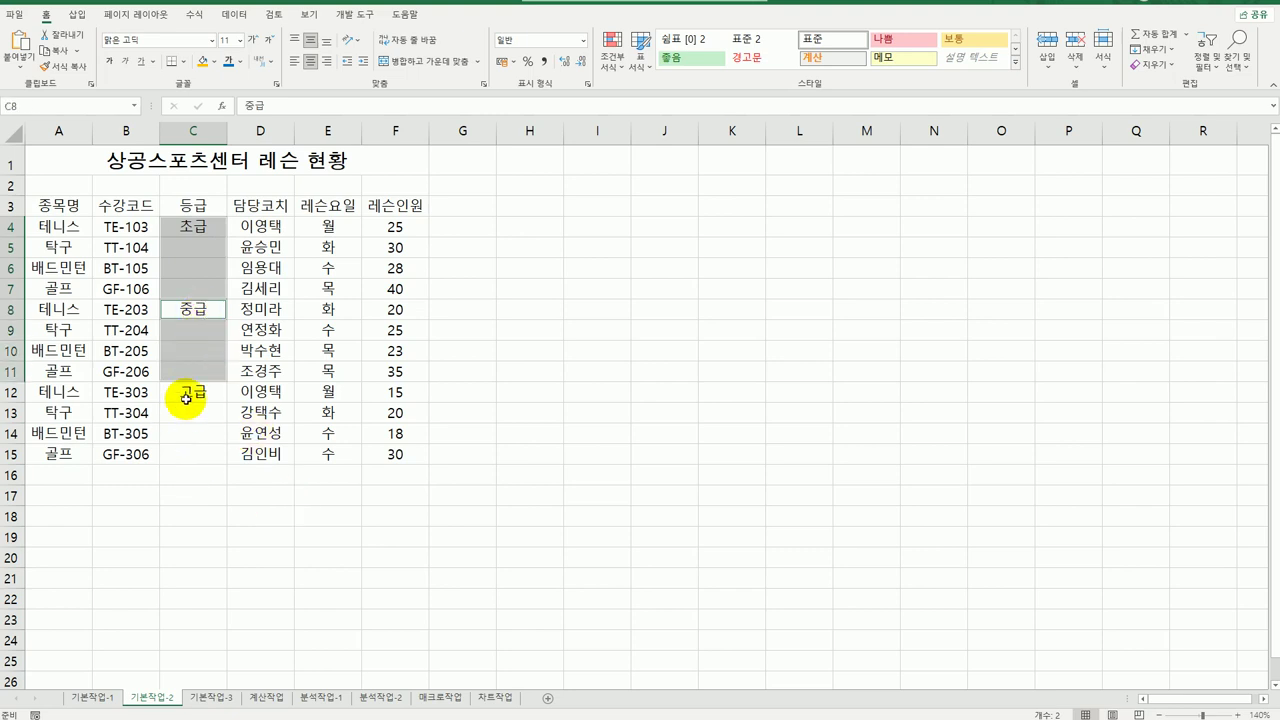
left_click_drag(189, 396, 189, 454, "ctrl")
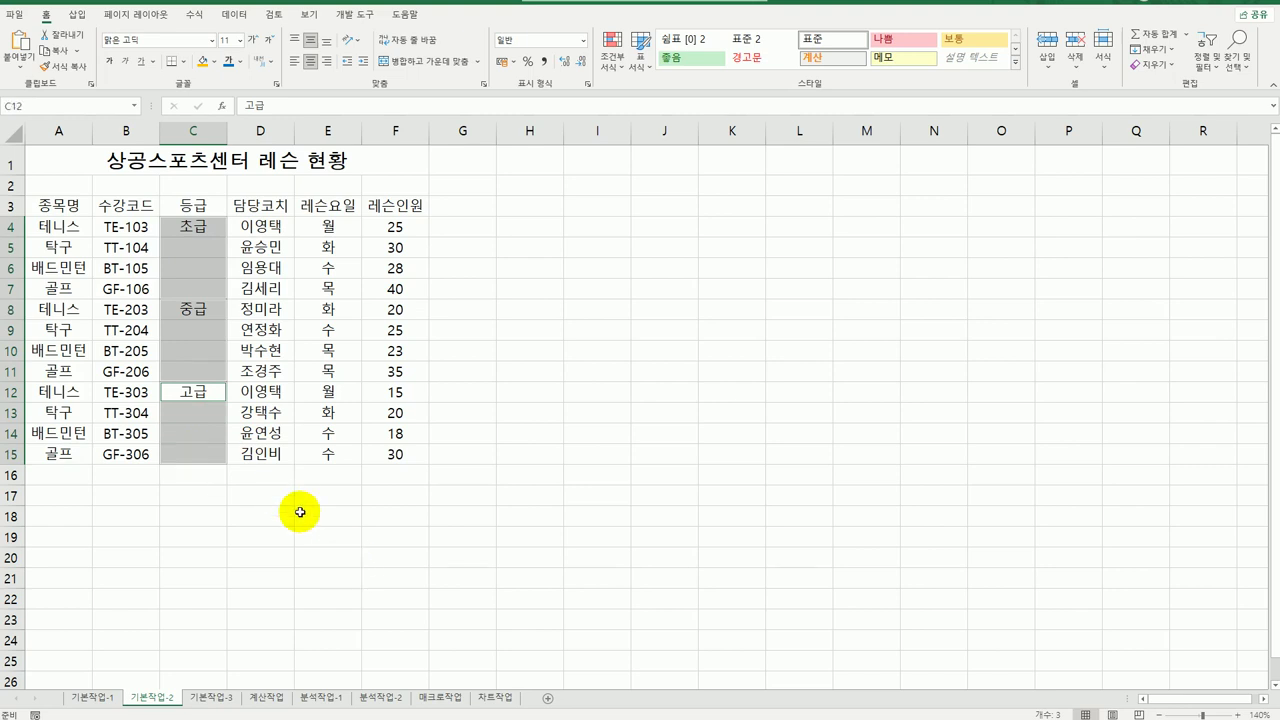
left_click(406, 70)
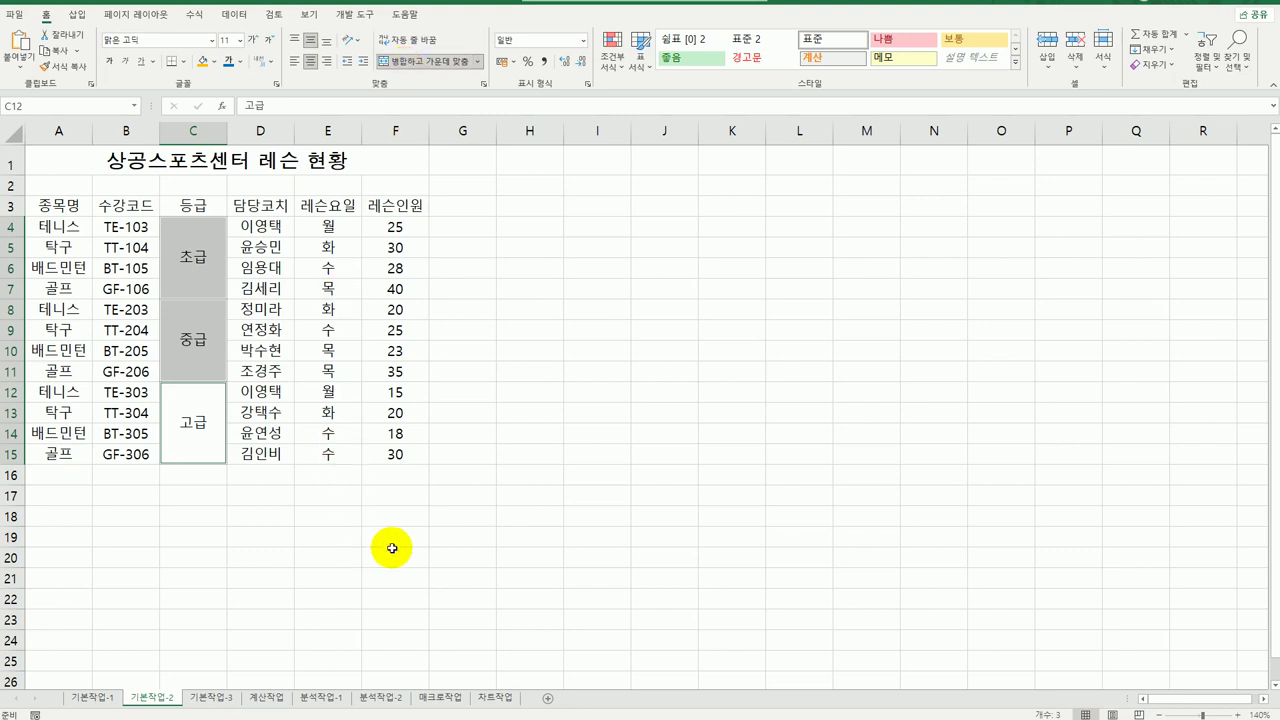
Step: Make the header cells A3:F3 bold and fill them with the standard light green color
left_click_drag(57, 208, 396, 205)
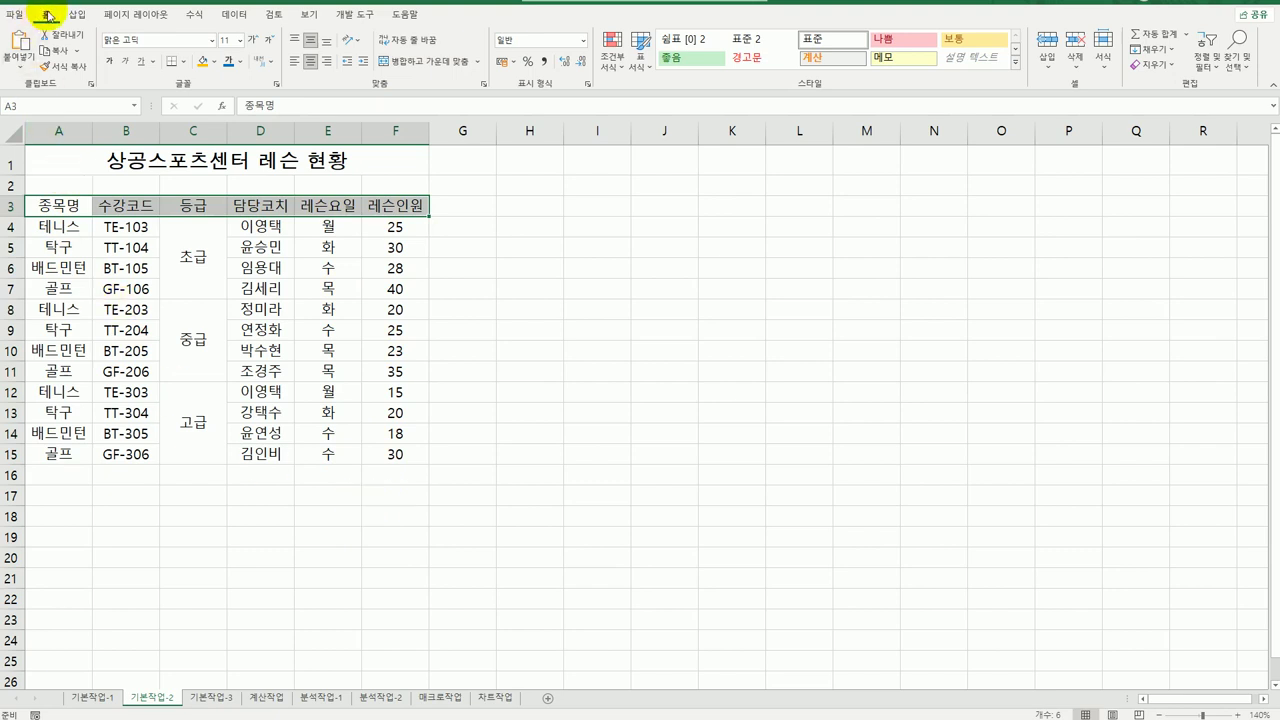
left_click(111, 63)
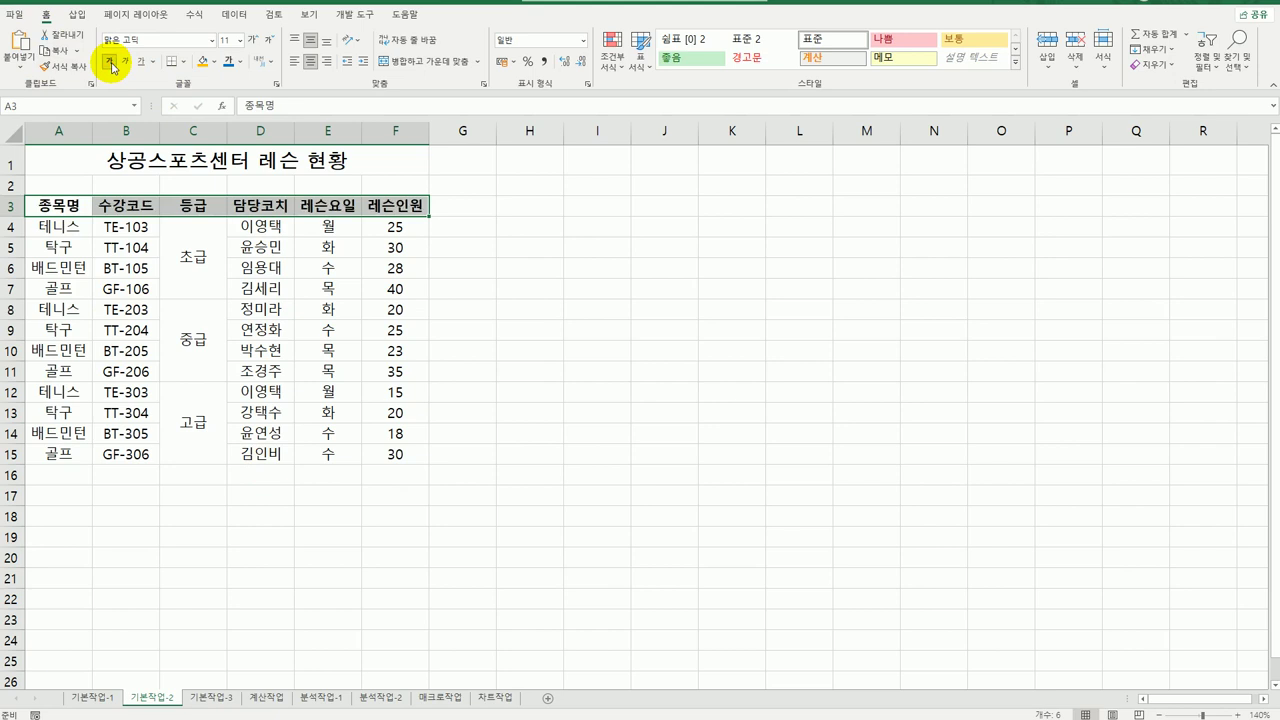
left_click(214, 62)
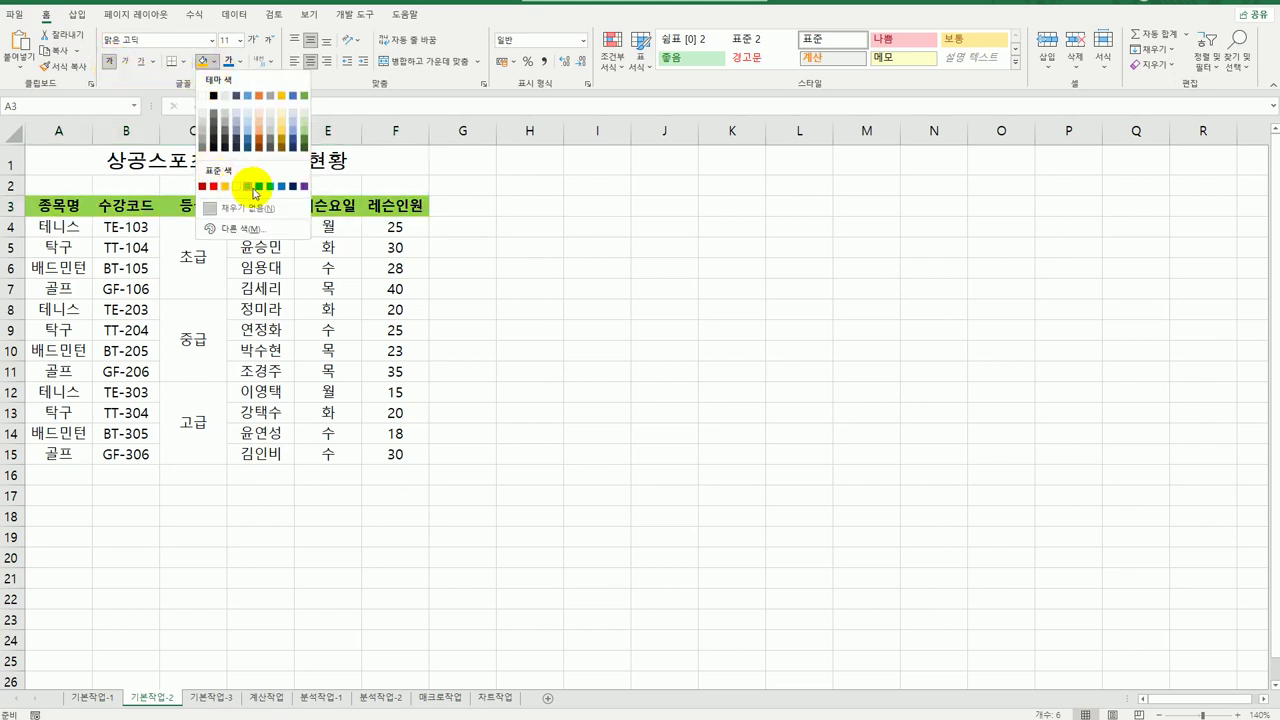
left_click(249, 188)
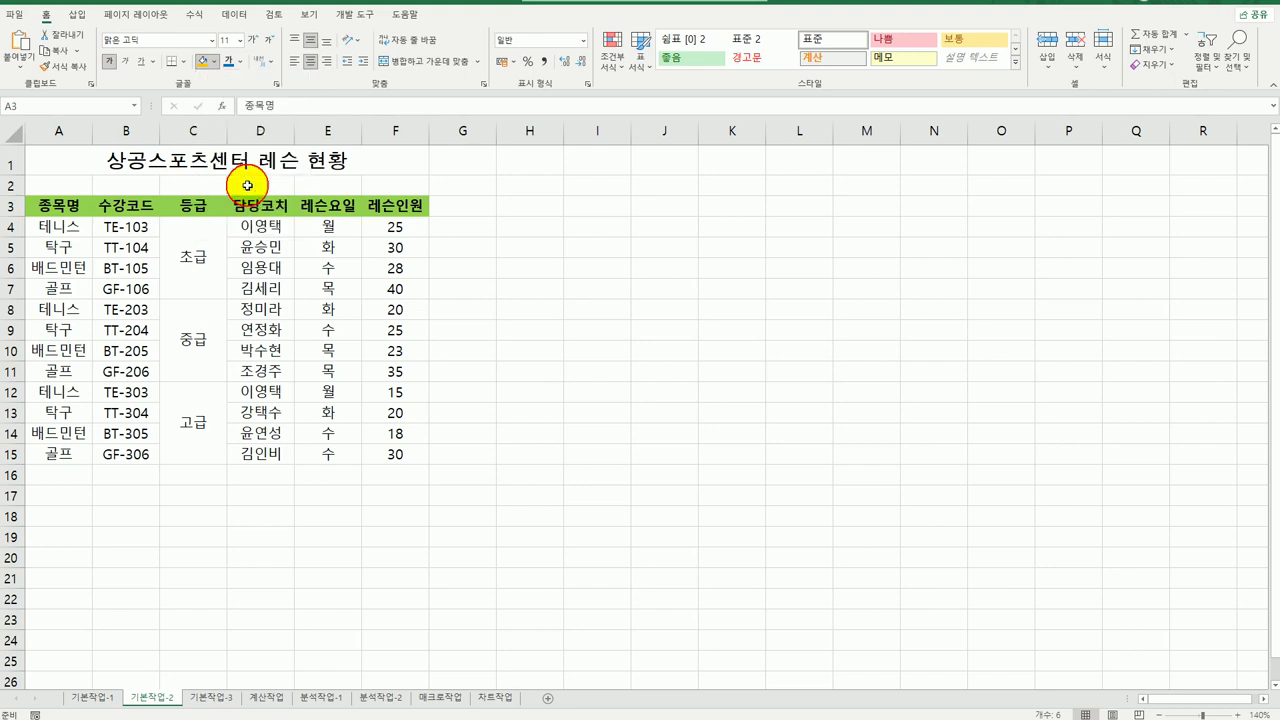
left_click(592, 490)
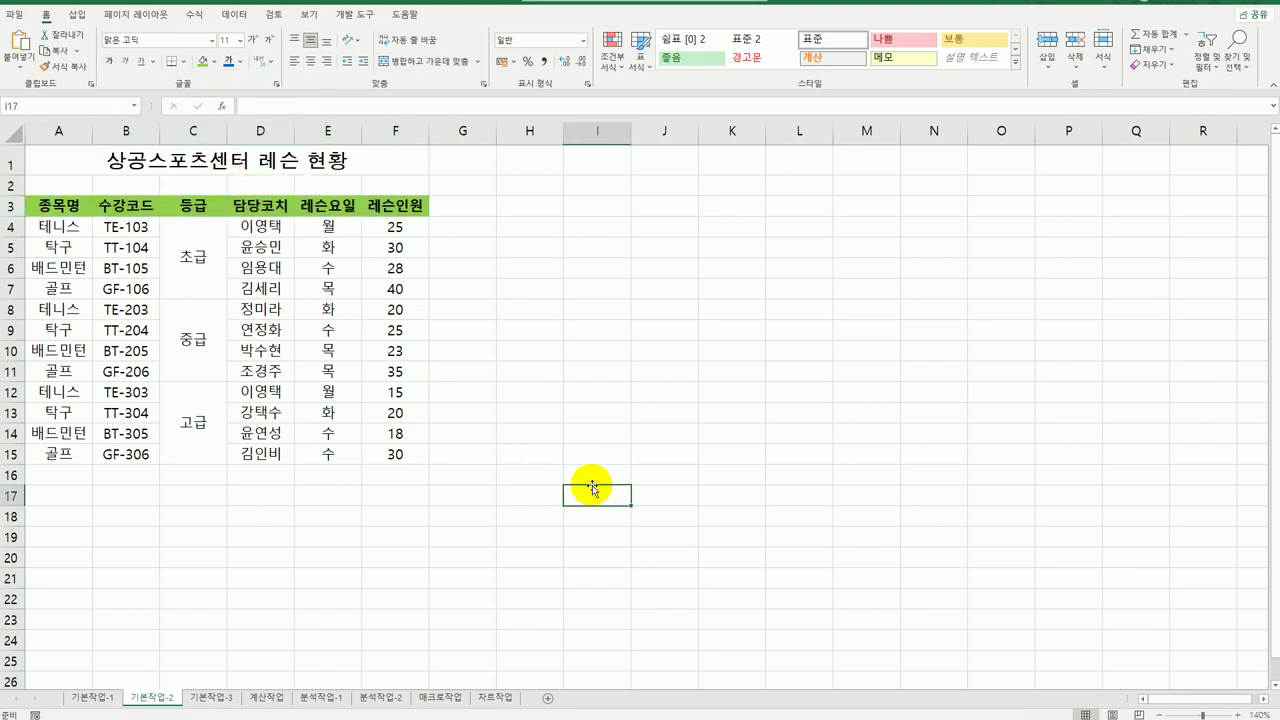
Step: Convert the header text 등급 in C3 to the Hanja 等級
left_click(204, 207)
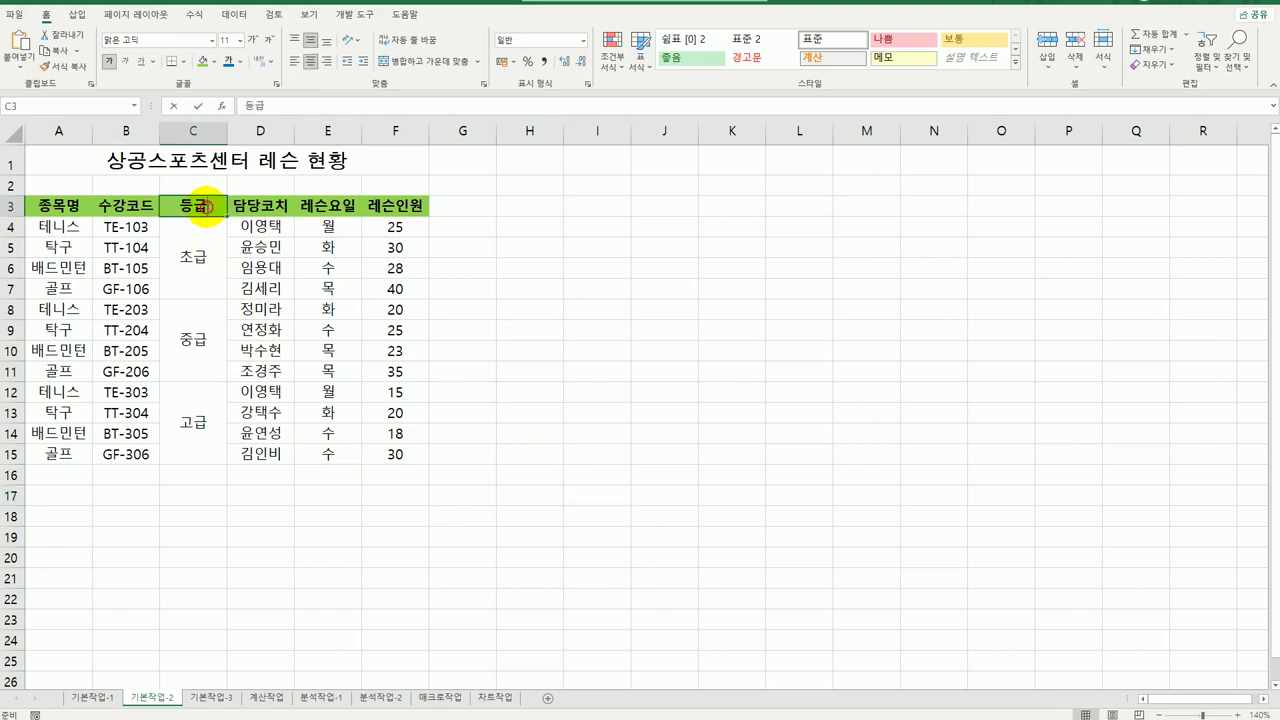
double_click(204, 207)
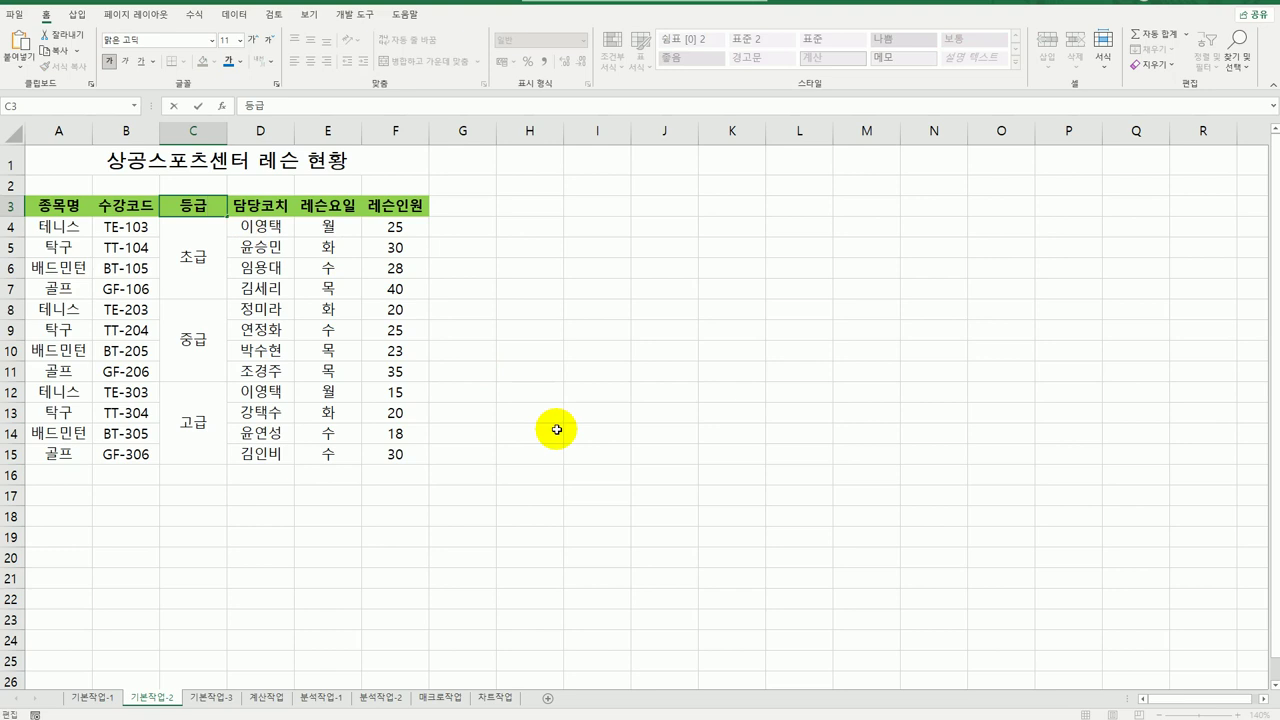
key("Hangul_Hanja")
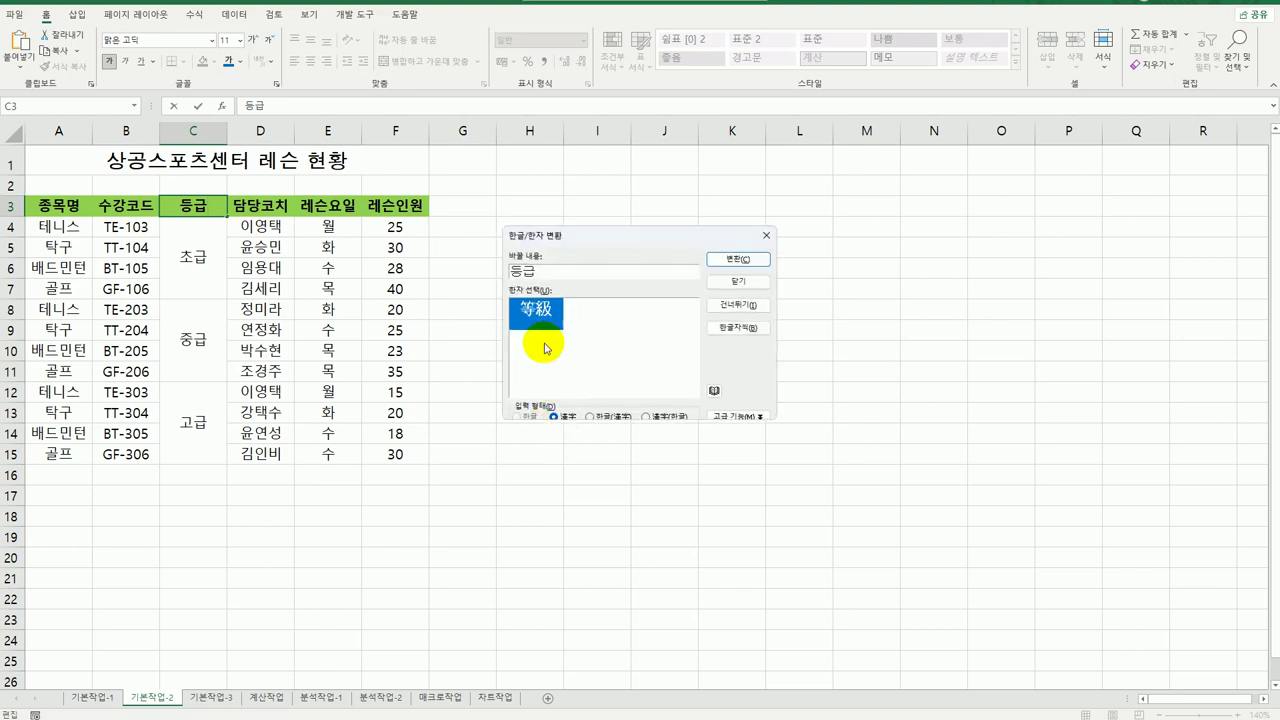
left_click(733, 259)
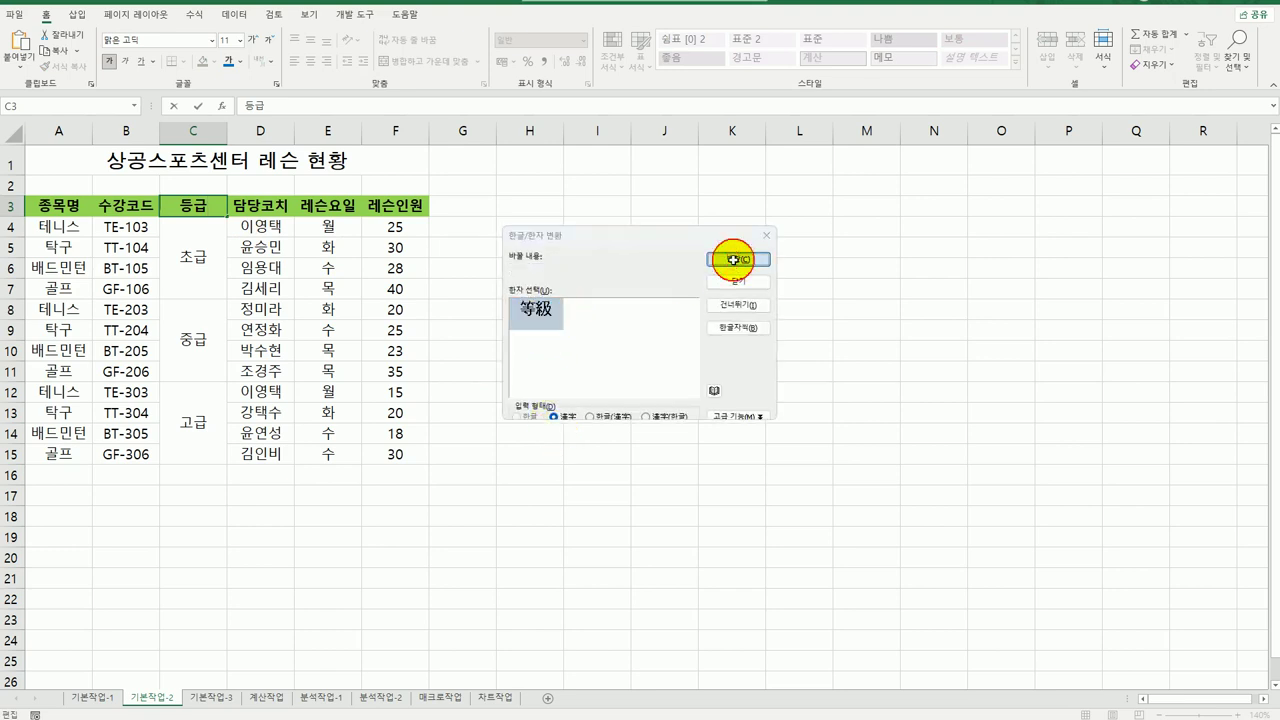
left_click(731, 378)
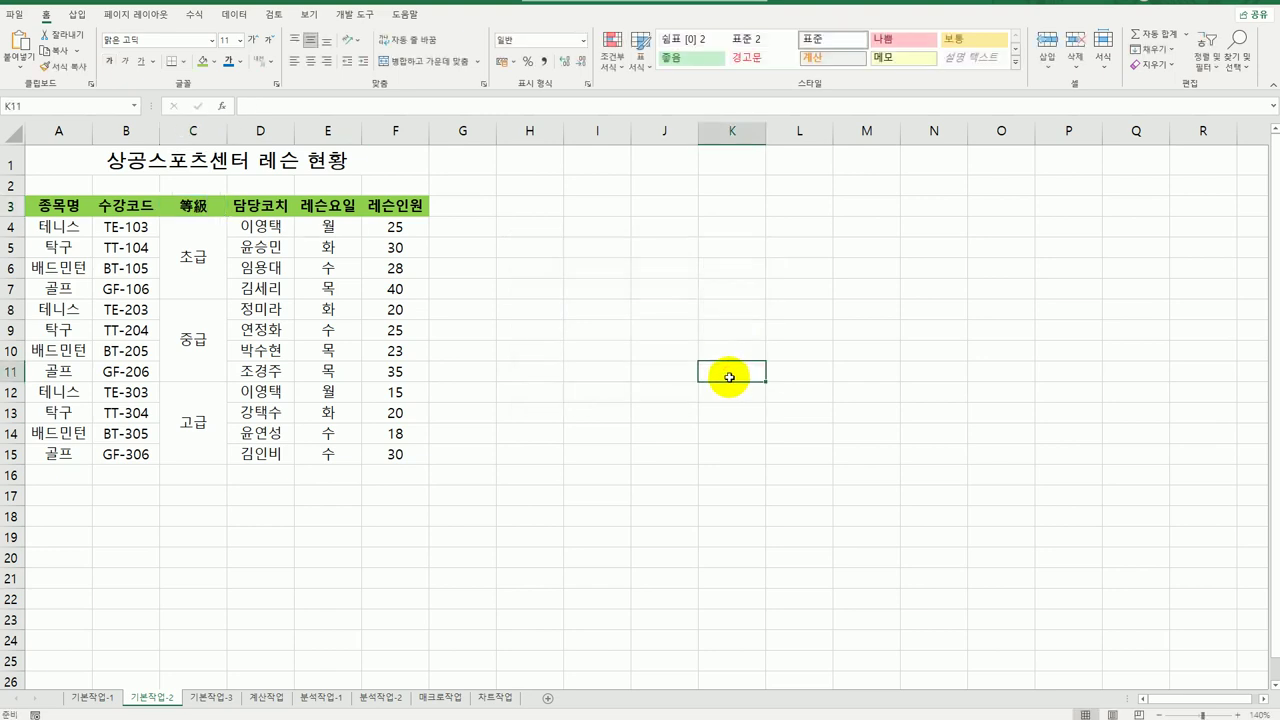
Step: Apply a custom number format of 0 followed by 명 to the lesson headcounts in F4:F15
left_click(405, 229)
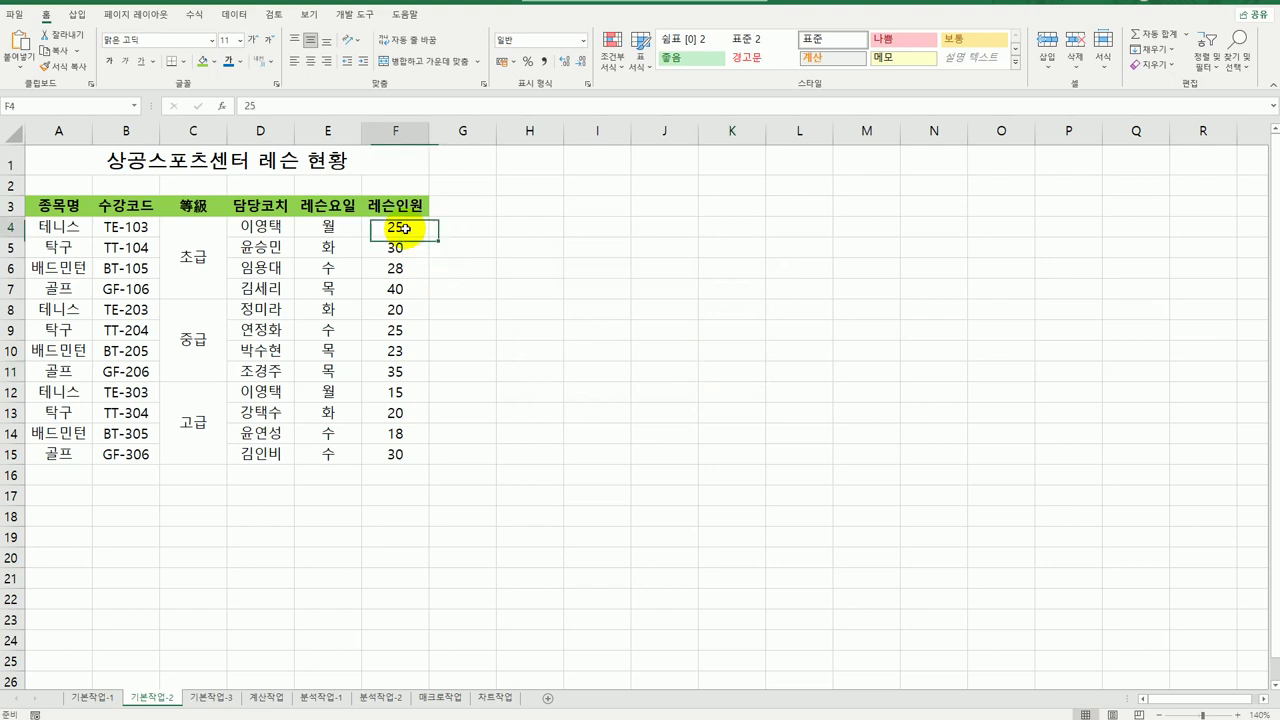
left_click_drag(405, 229, 399, 448)
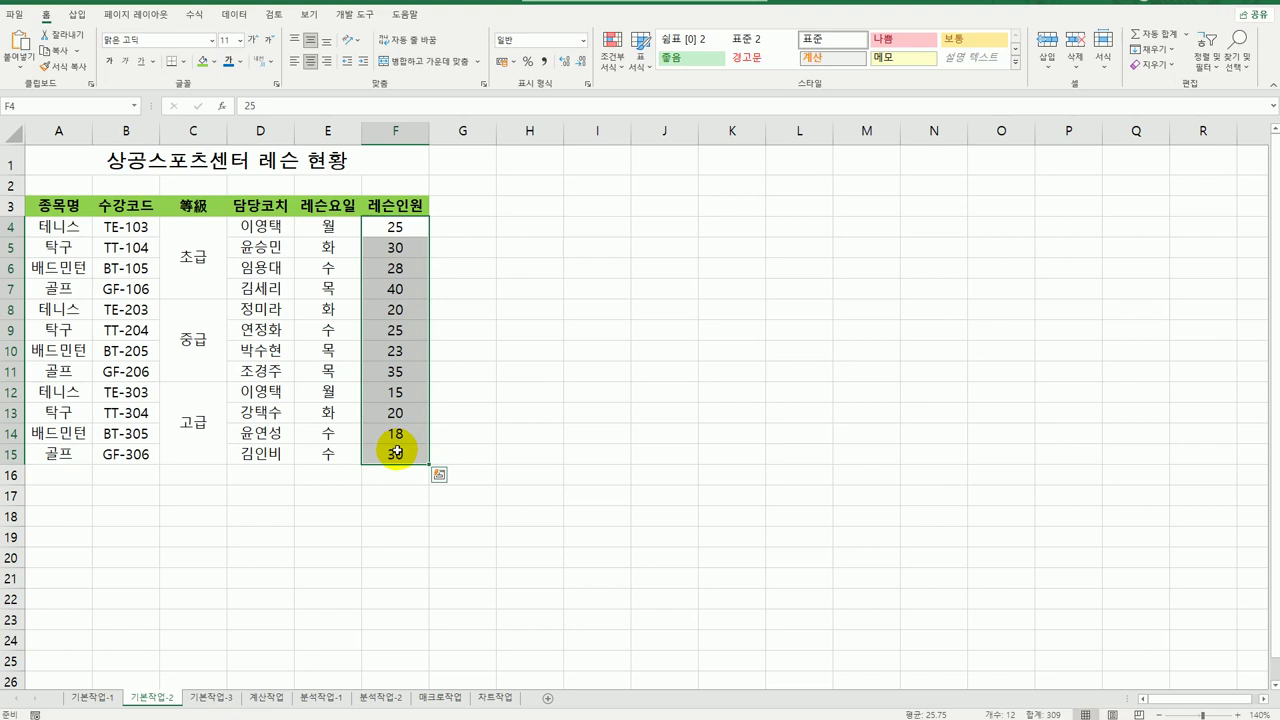
right_click(405, 228)
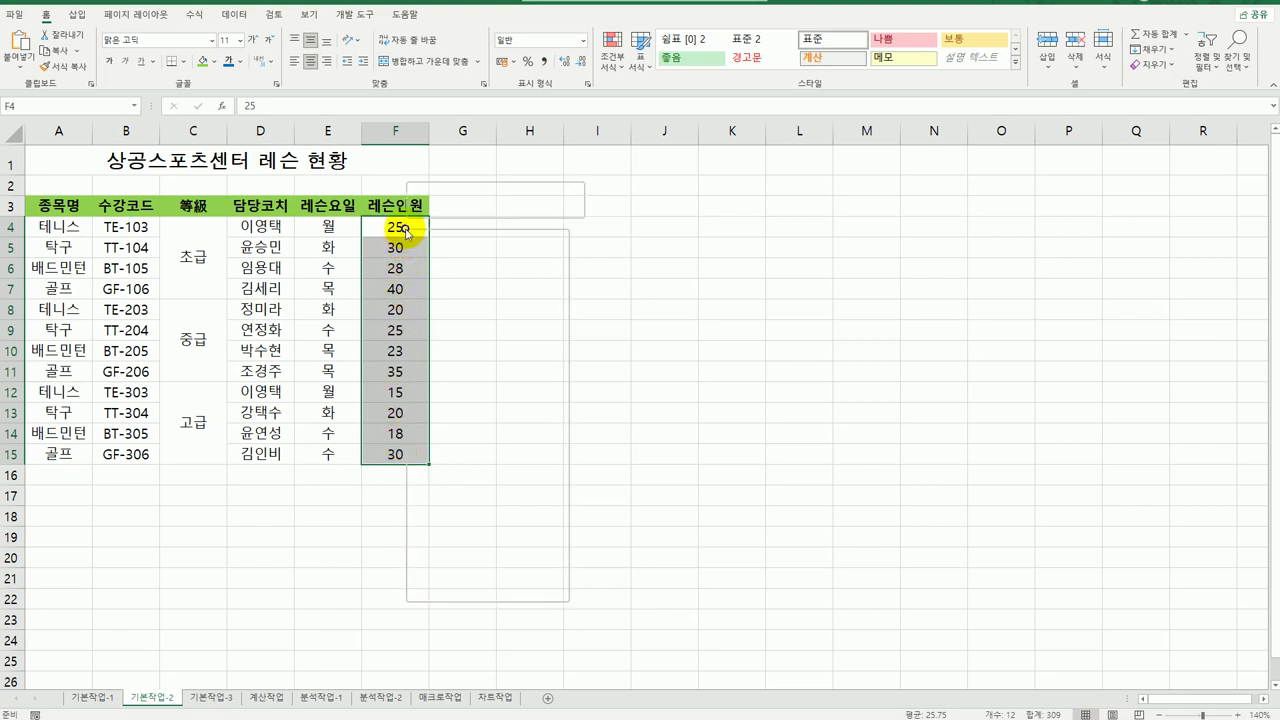
left_click(550, 516)
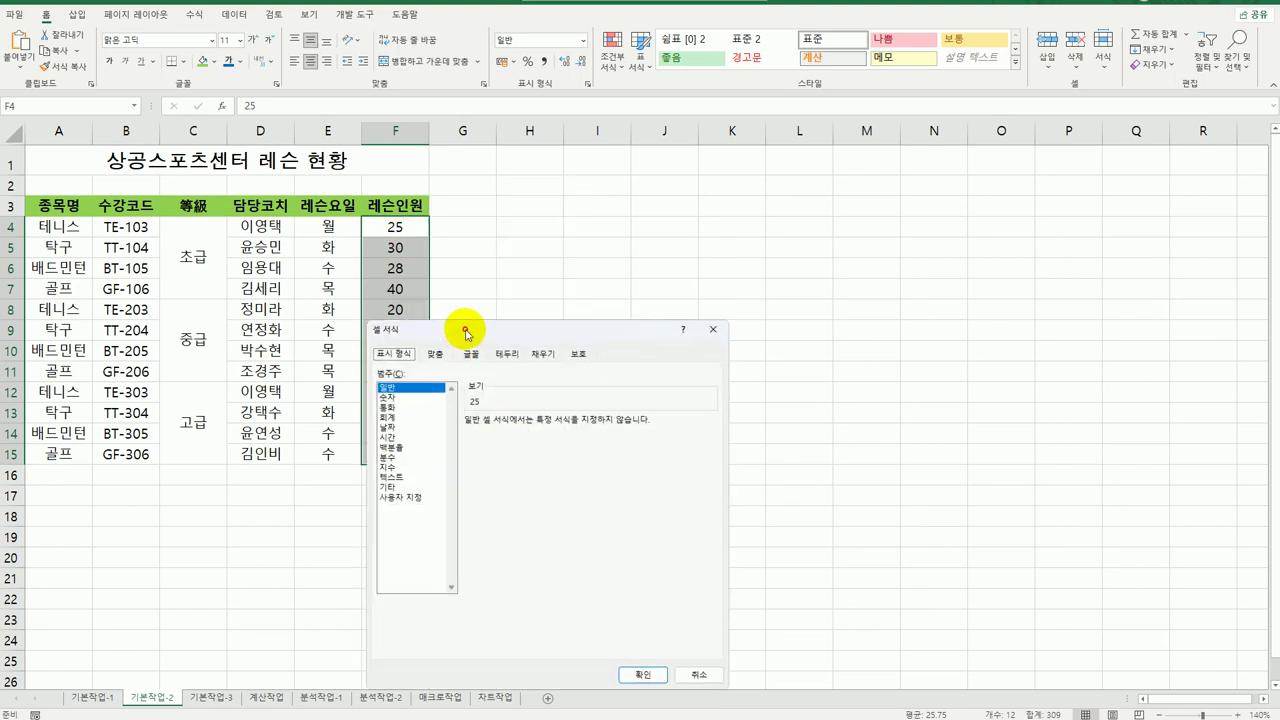
left_click_drag(471, 329, 616, 188)
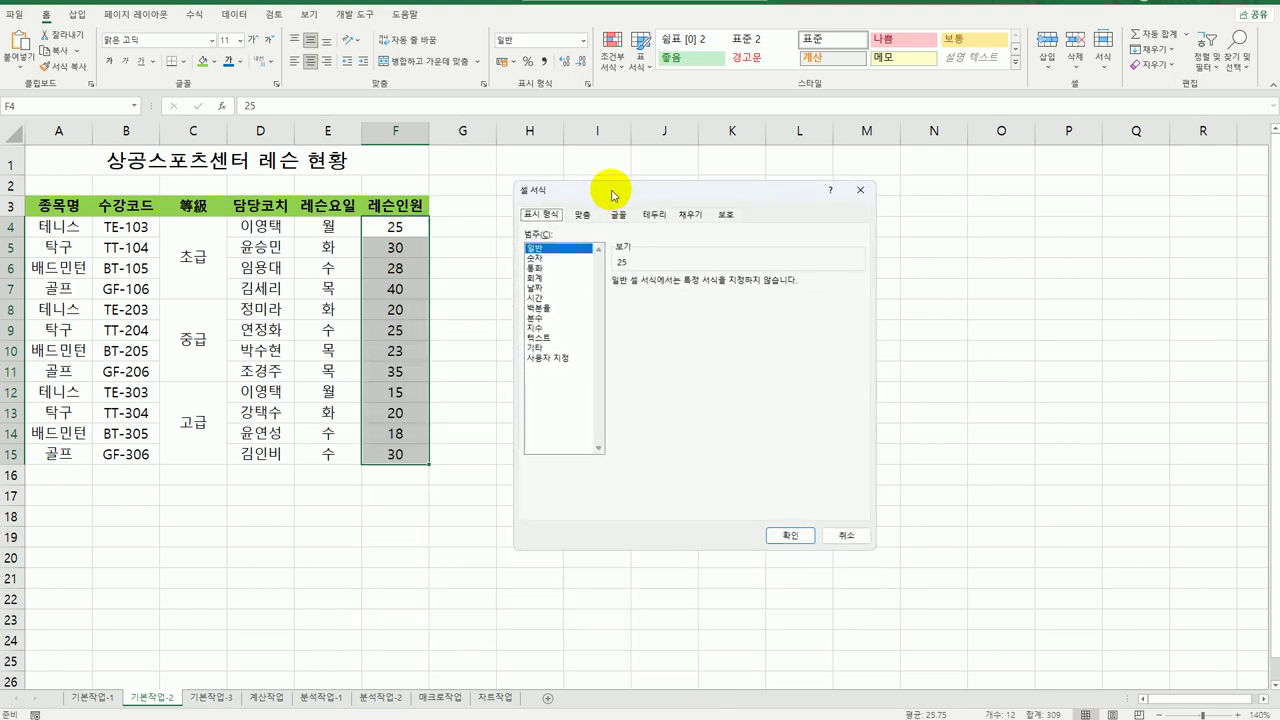
left_click(556, 359)
double_click(666, 295)
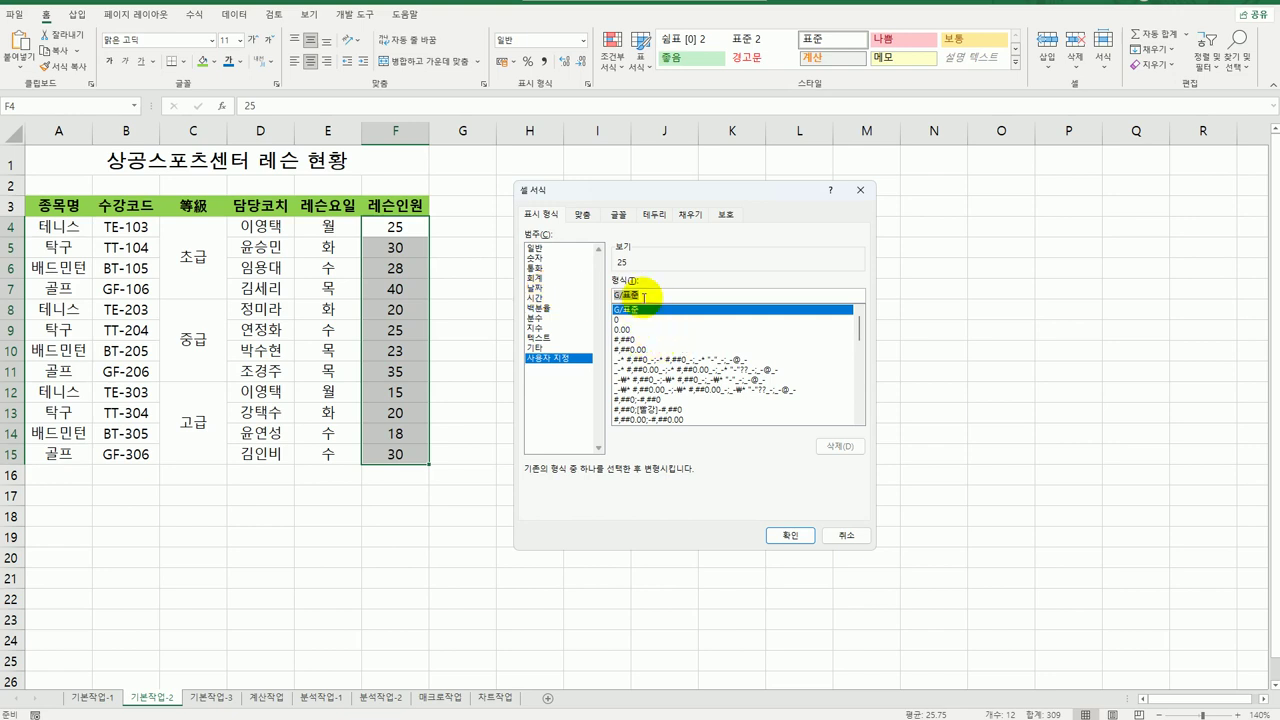
type("0")
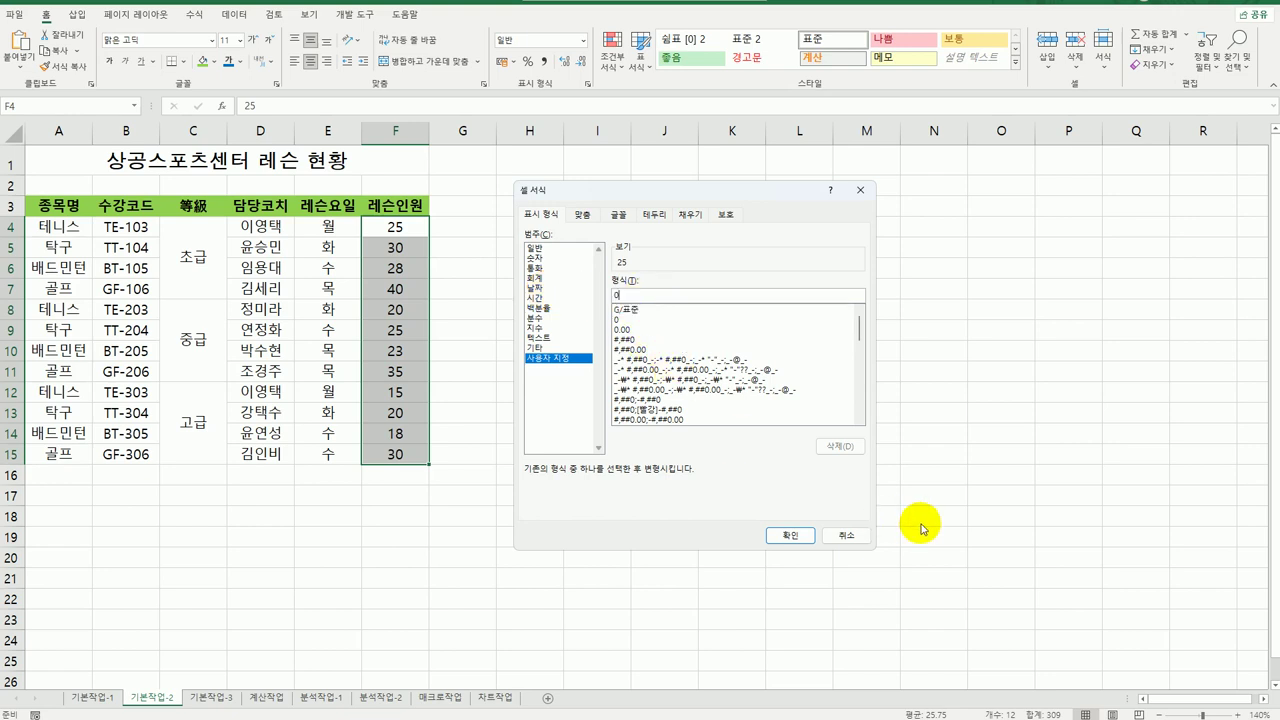
type("명")
left_click(792, 535)
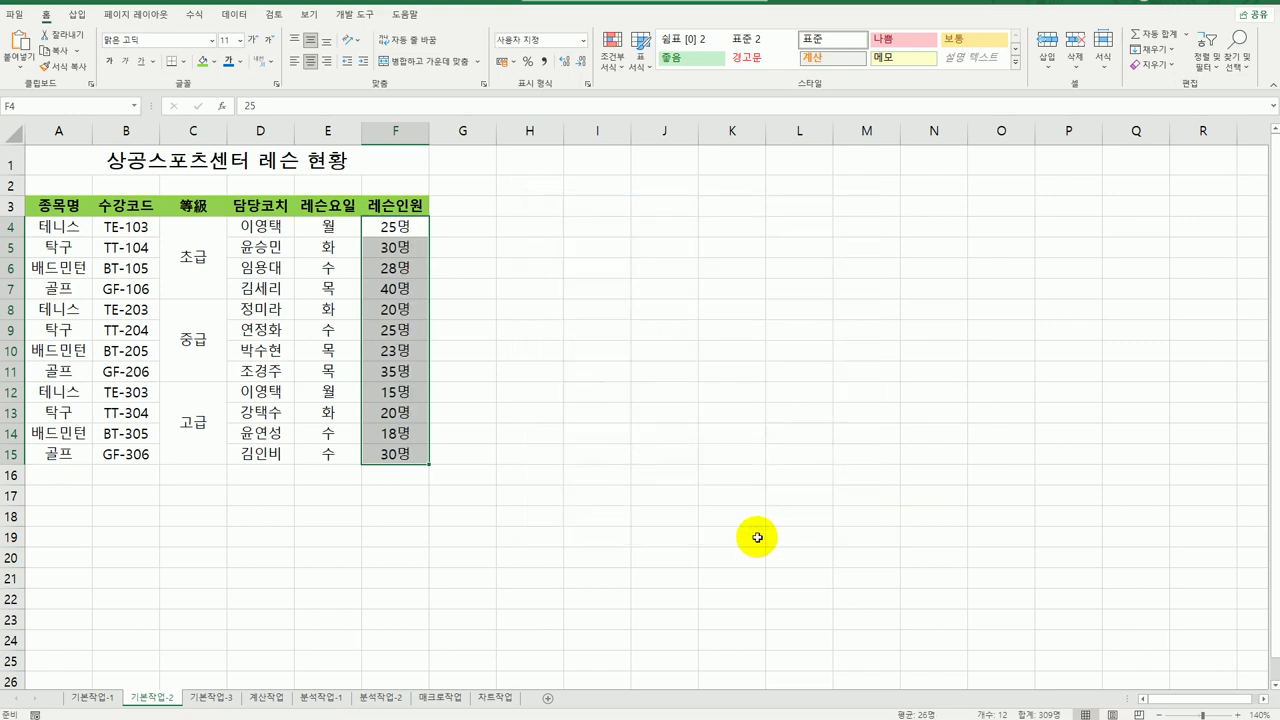
Step: Apply all borders and a thick outside border to the table range A3:F15
left_click_drag(60, 205, 367, 438)
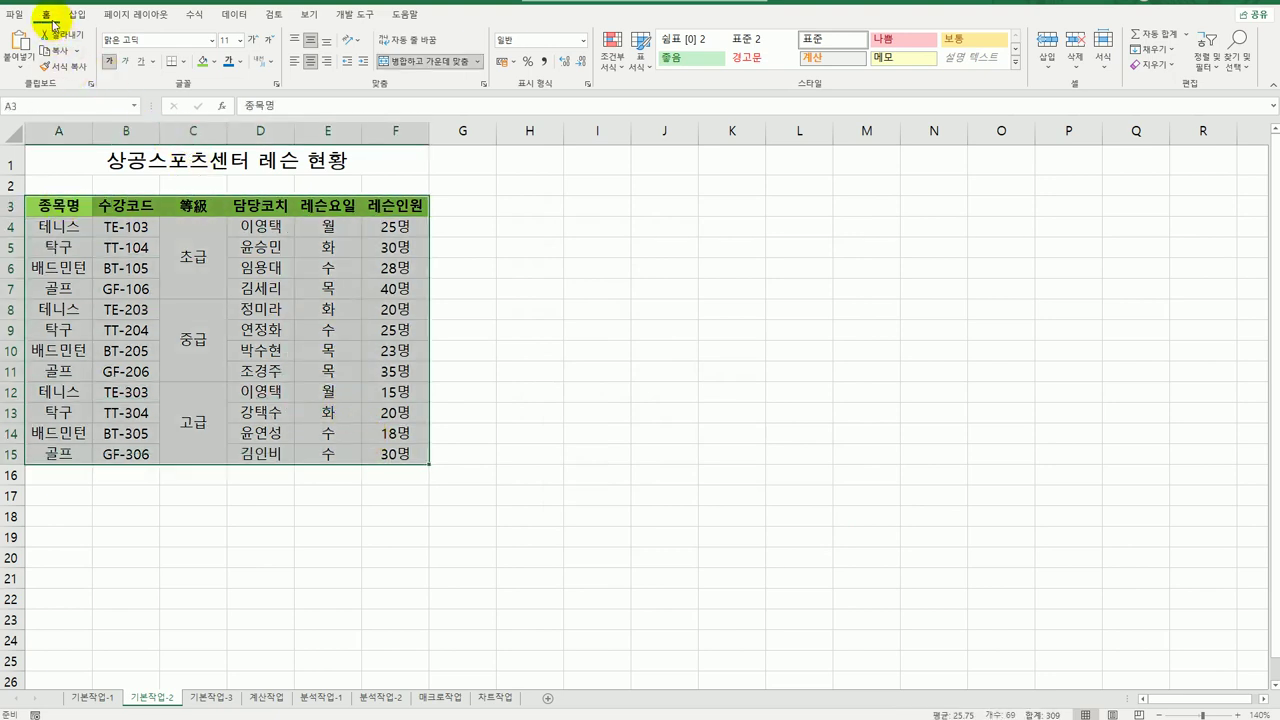
left_click(185, 61)
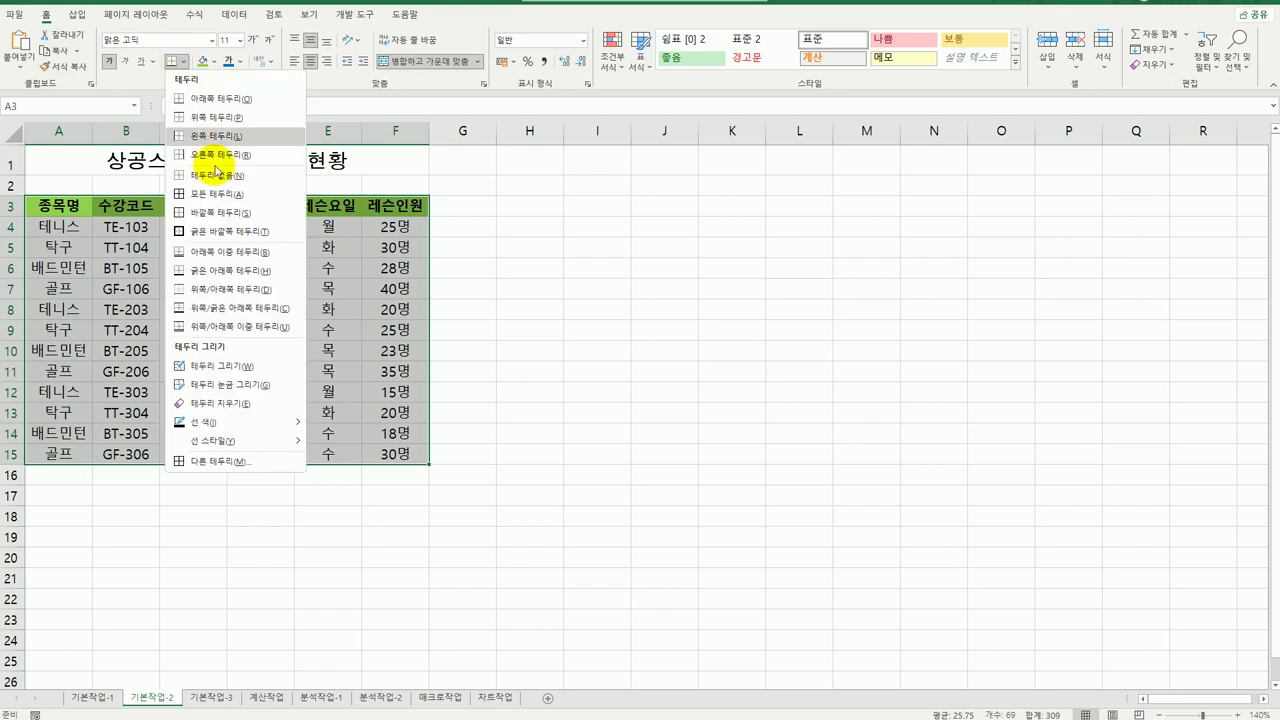
left_click(223, 194)
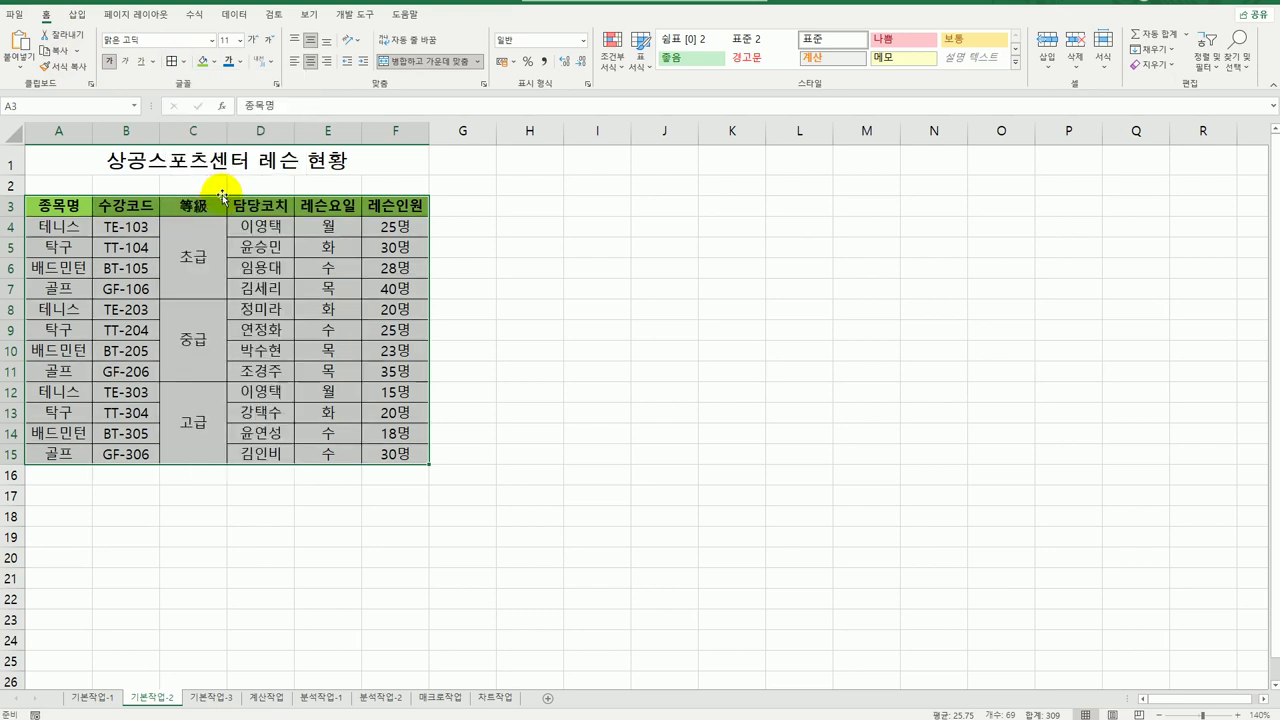
left_click(185, 61)
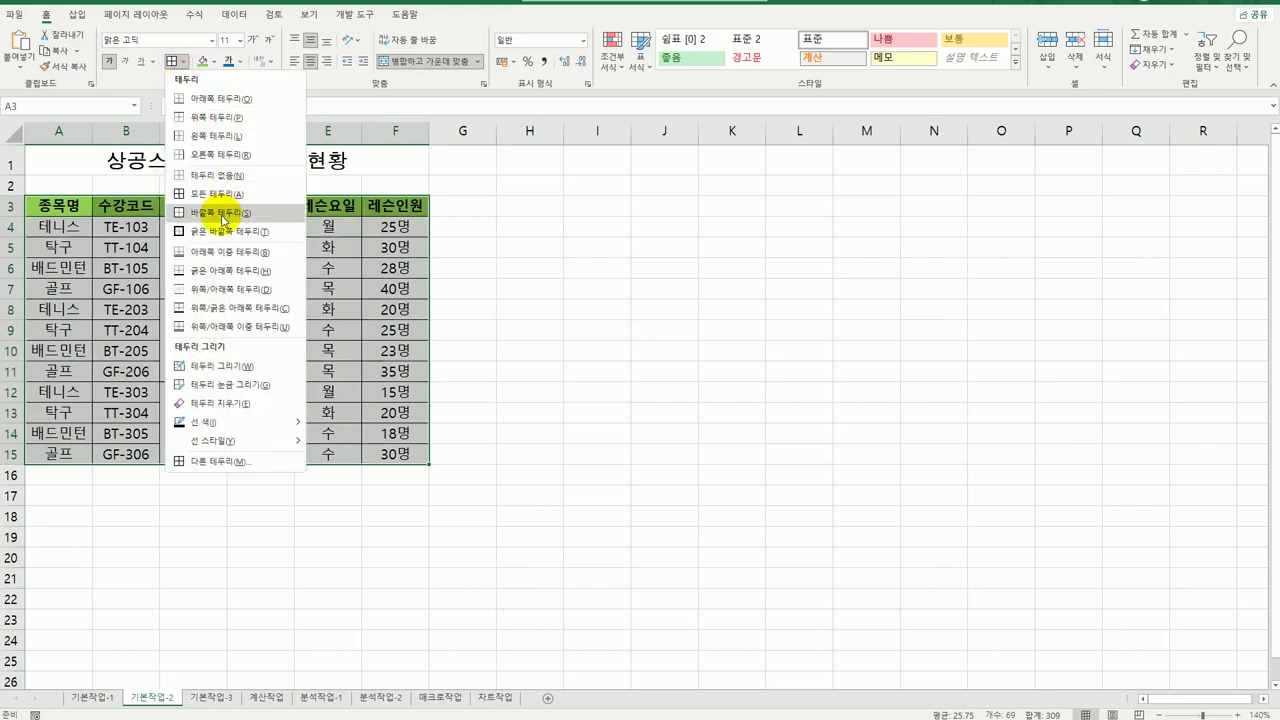
left_click(218, 227)
left_click(586, 542)
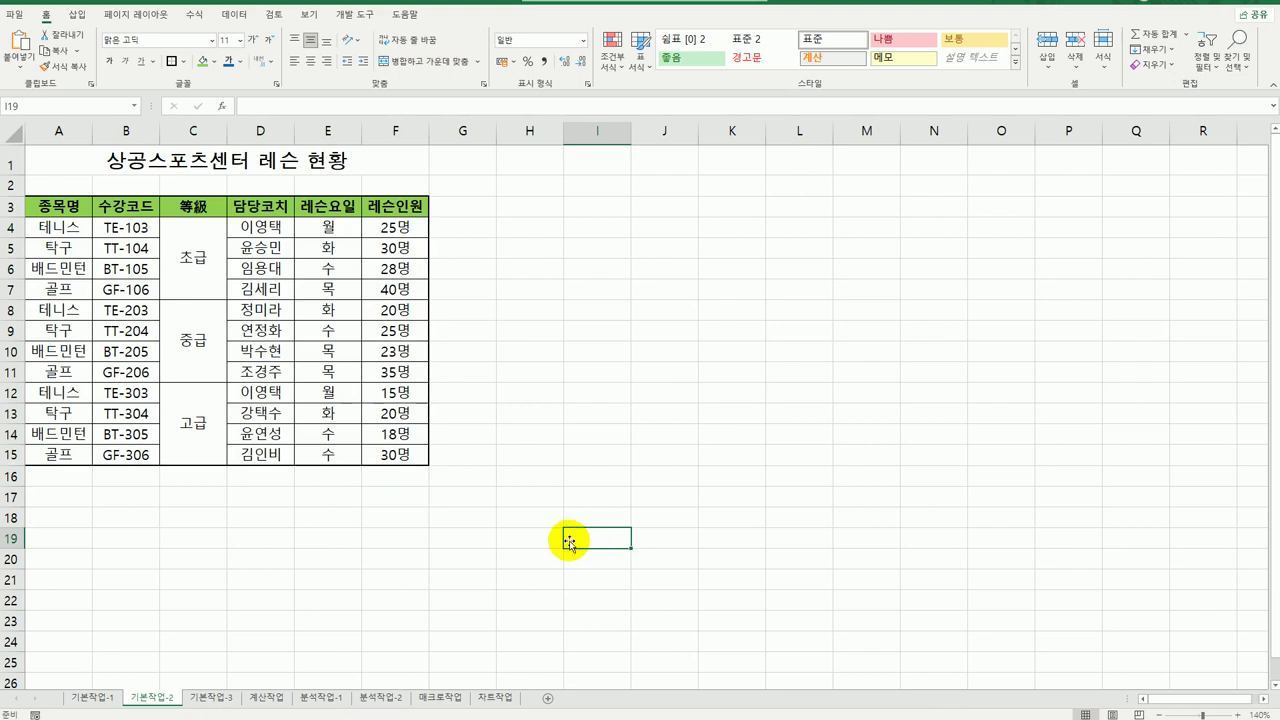
Step: On the 기본작업-3 sheet, copy the headers 면적(제곱미터) and 근무인원 into A20 and B20 as criteria headings
left_click(224, 701)
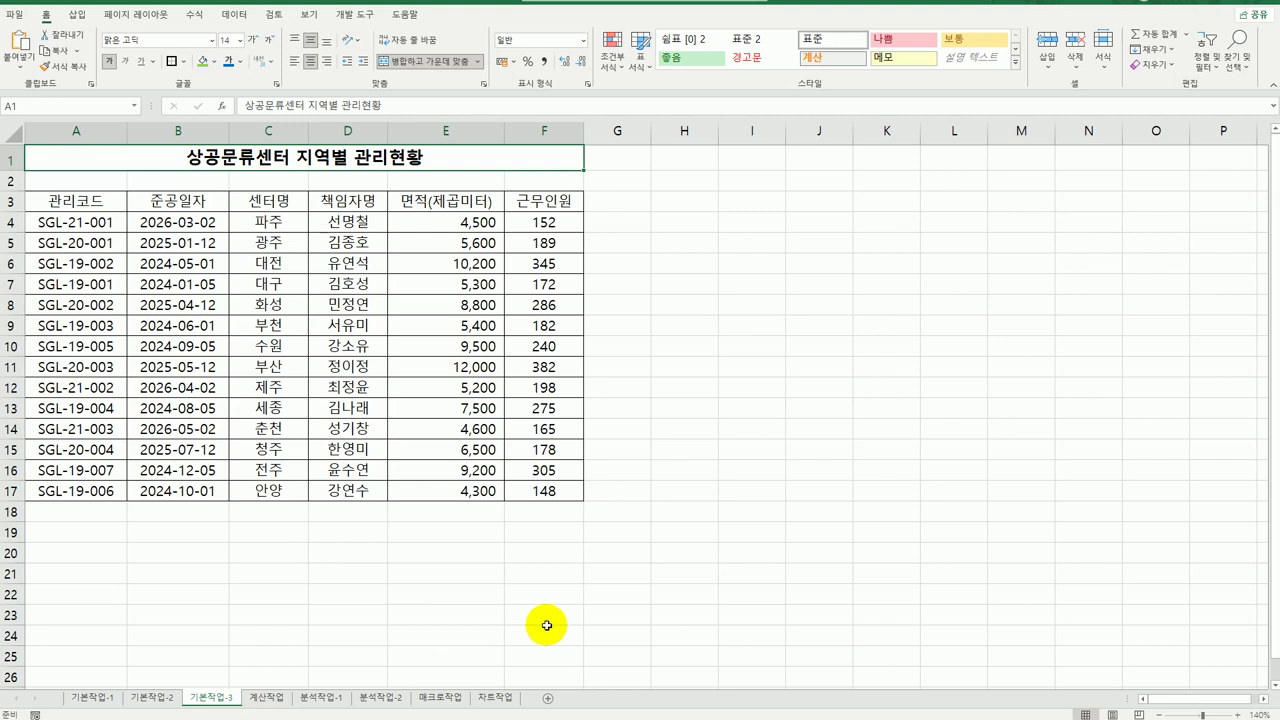
left_click(461, 201)
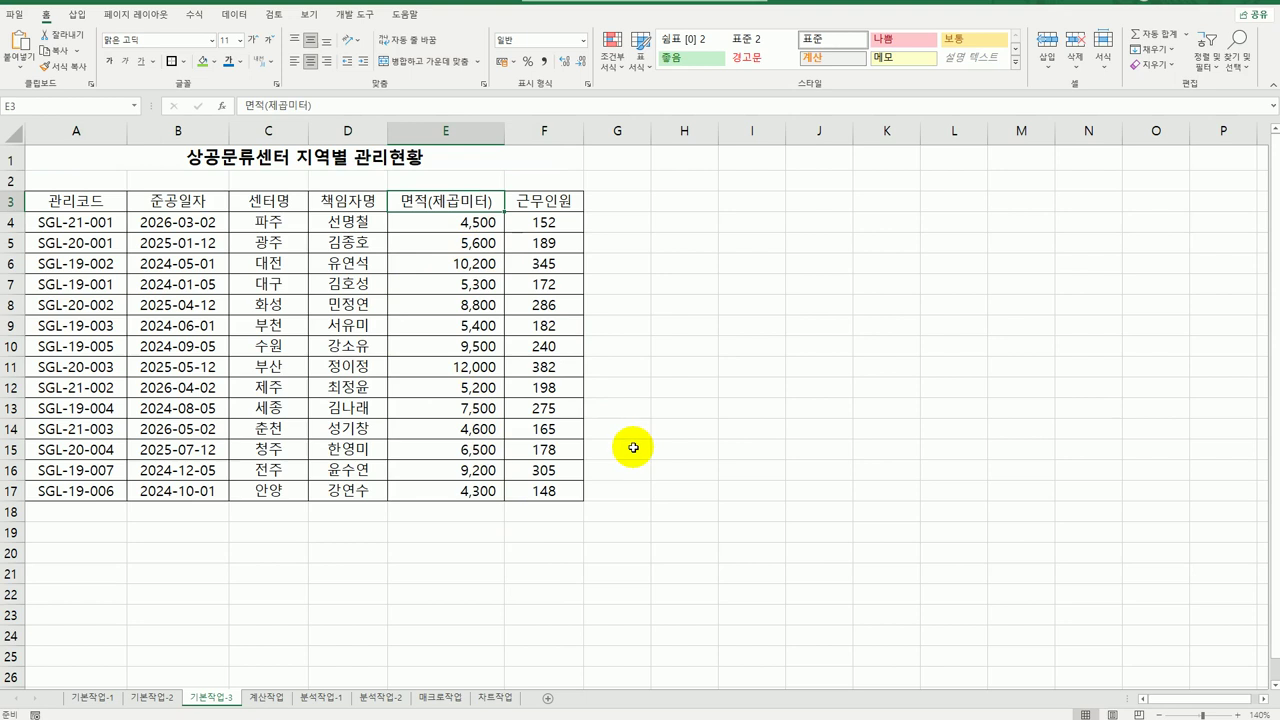
key("ctrl+c")
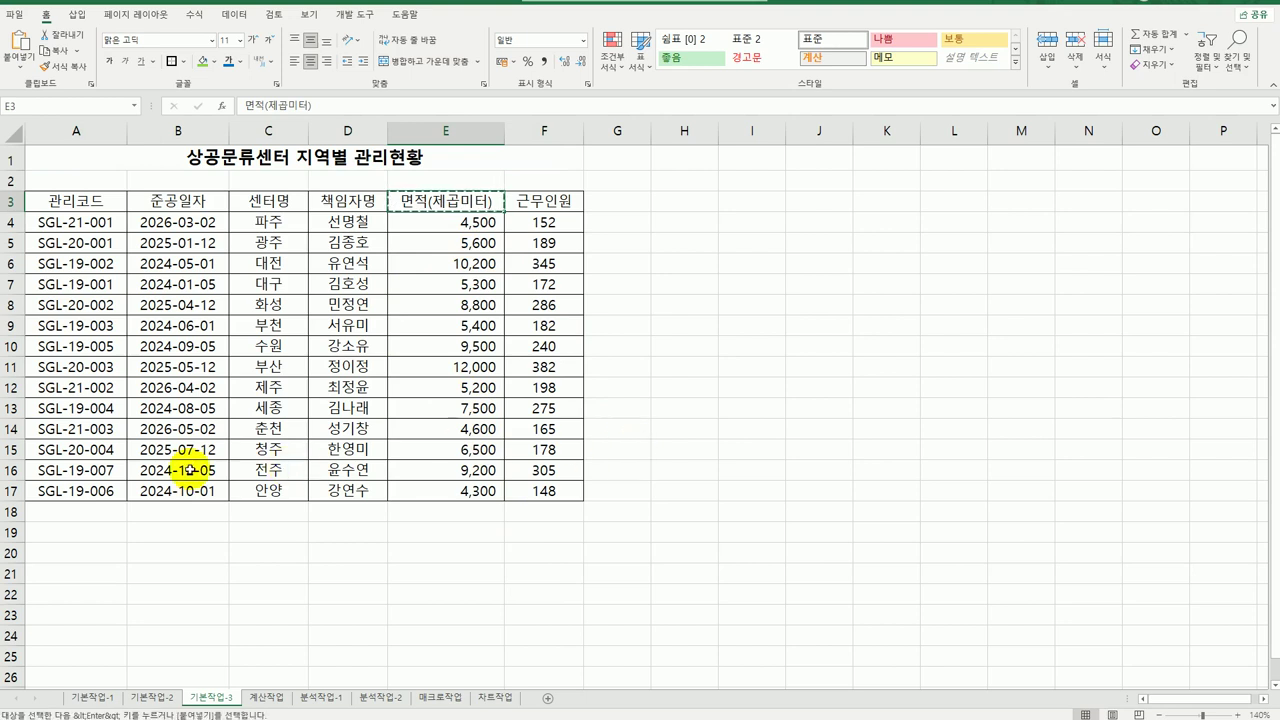
left_click(62, 552)
key("ctrl+v")
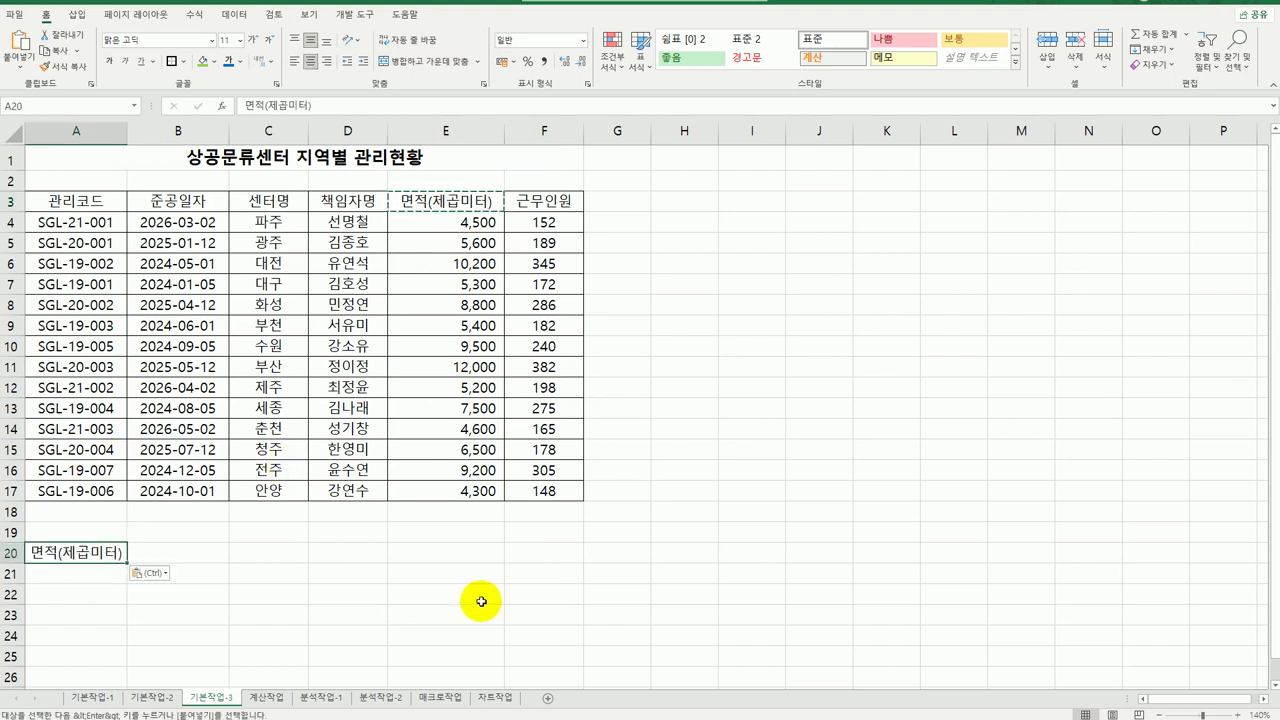
left_click(557, 200)
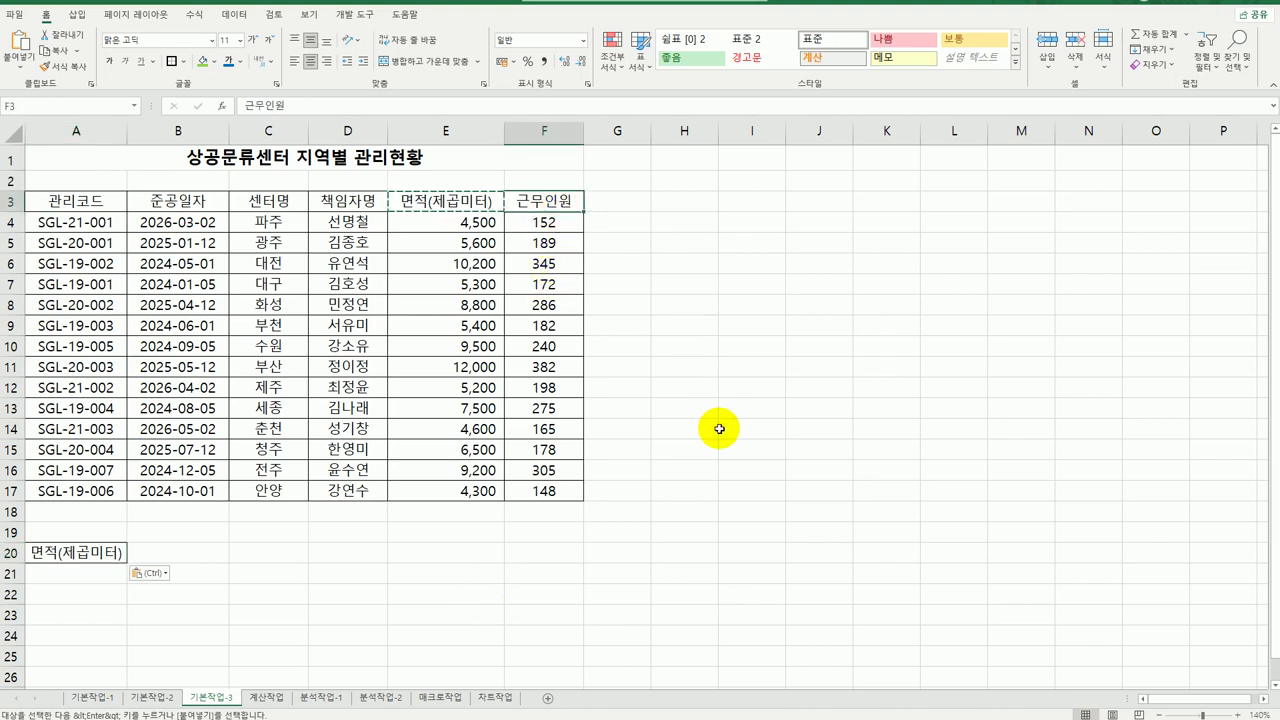
key("ctrl+c")
left_click(178, 551)
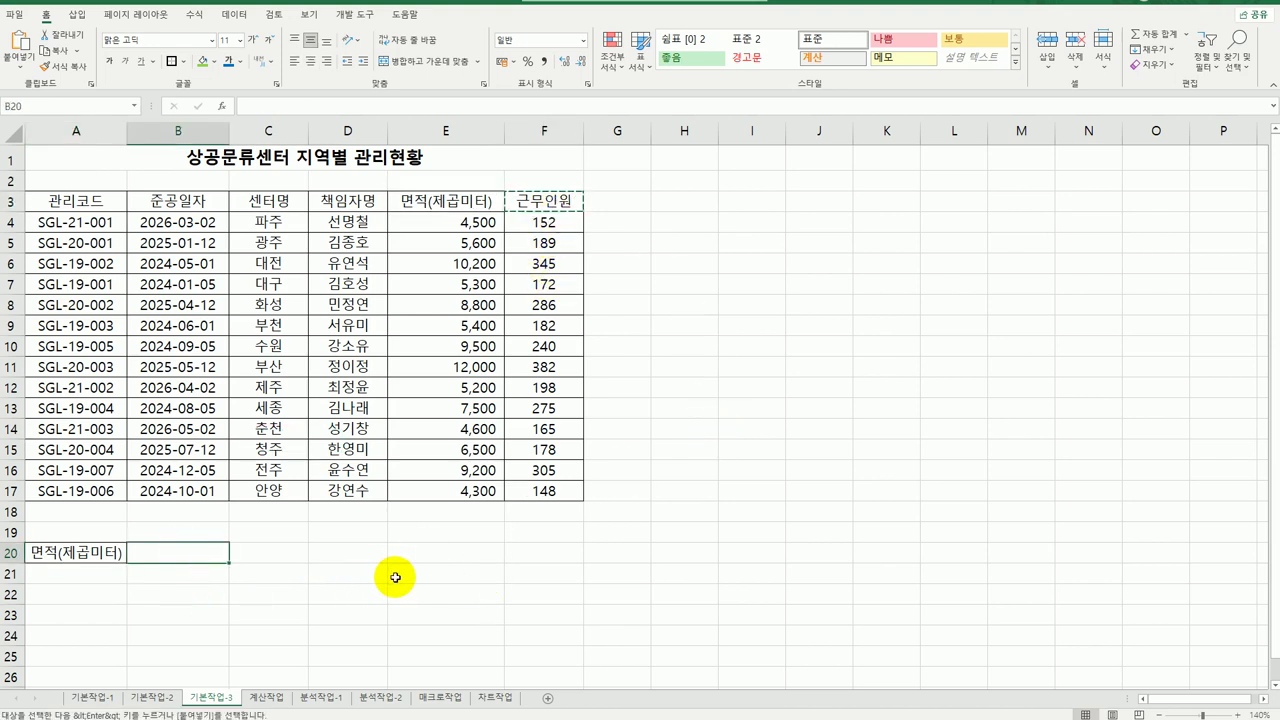
key("ctrl+v")
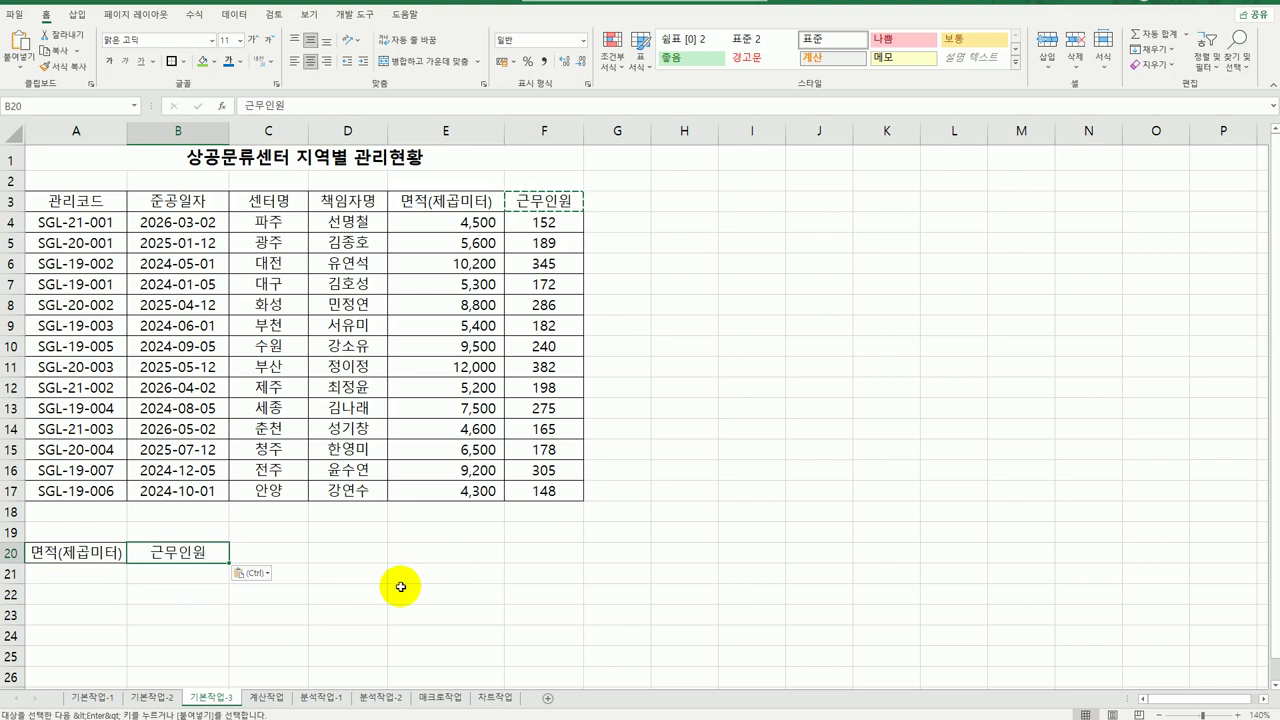
Step: Enter the filter criteria >=9000 in A21 under 면적(제곱미터) and >=300 in B21 under 근무인원
left_click(67, 584)
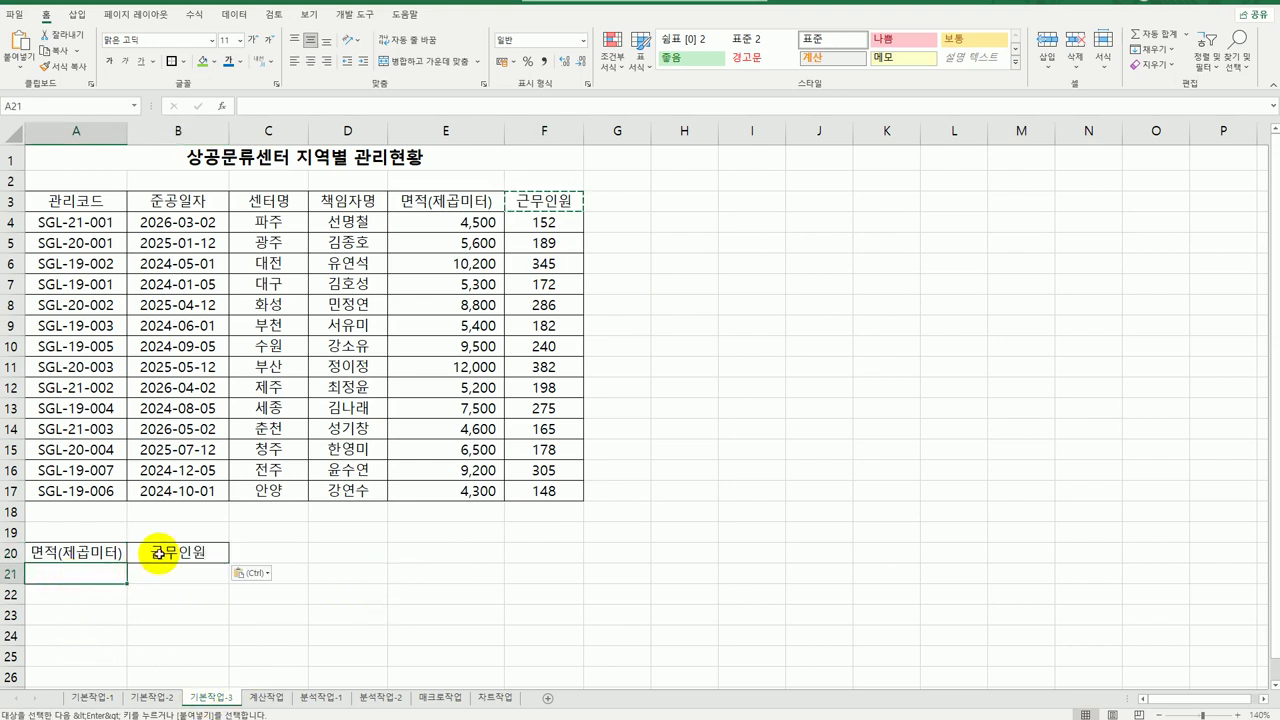
type(">=")
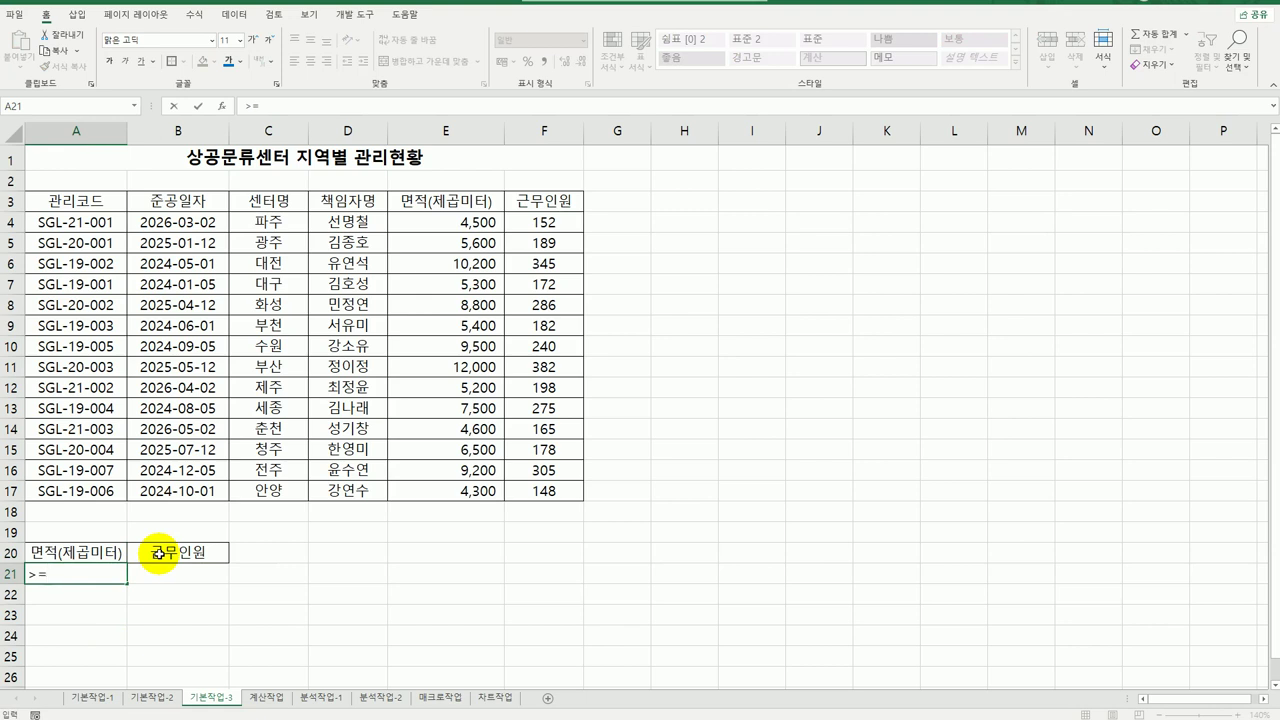
type("9000")
key("ctrl+Return")
left_click(182, 572)
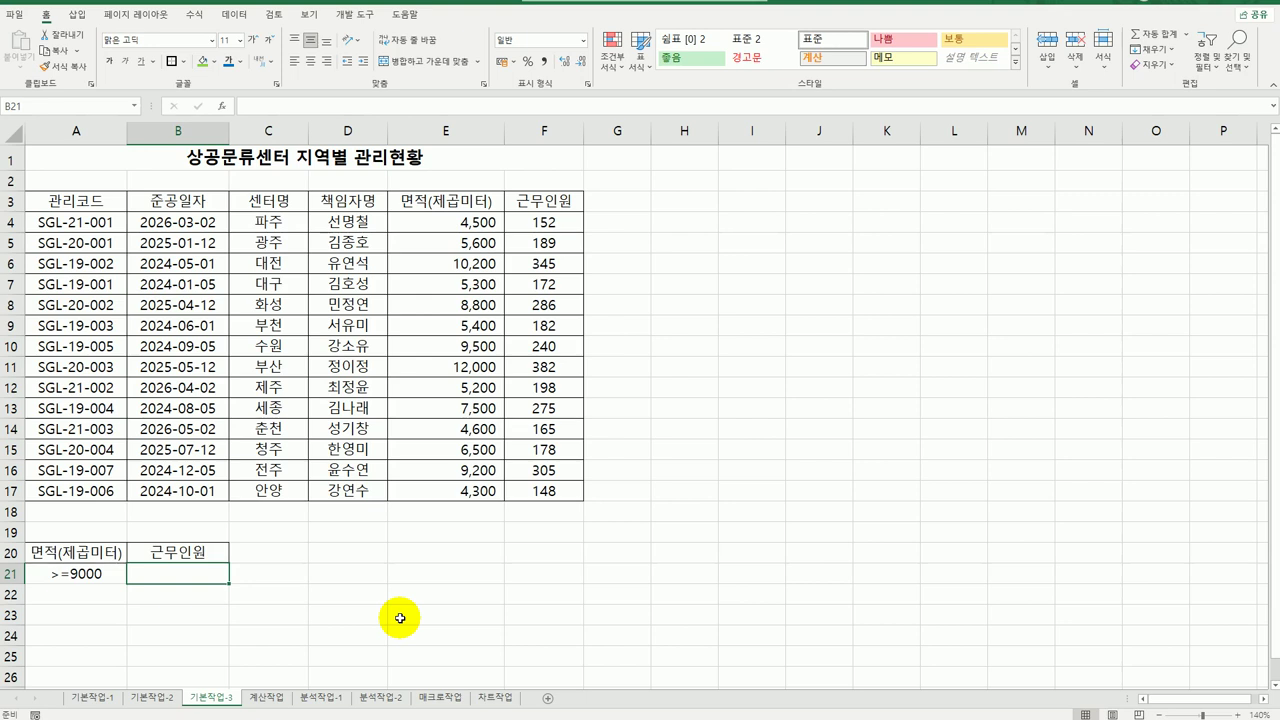
type(">=300")
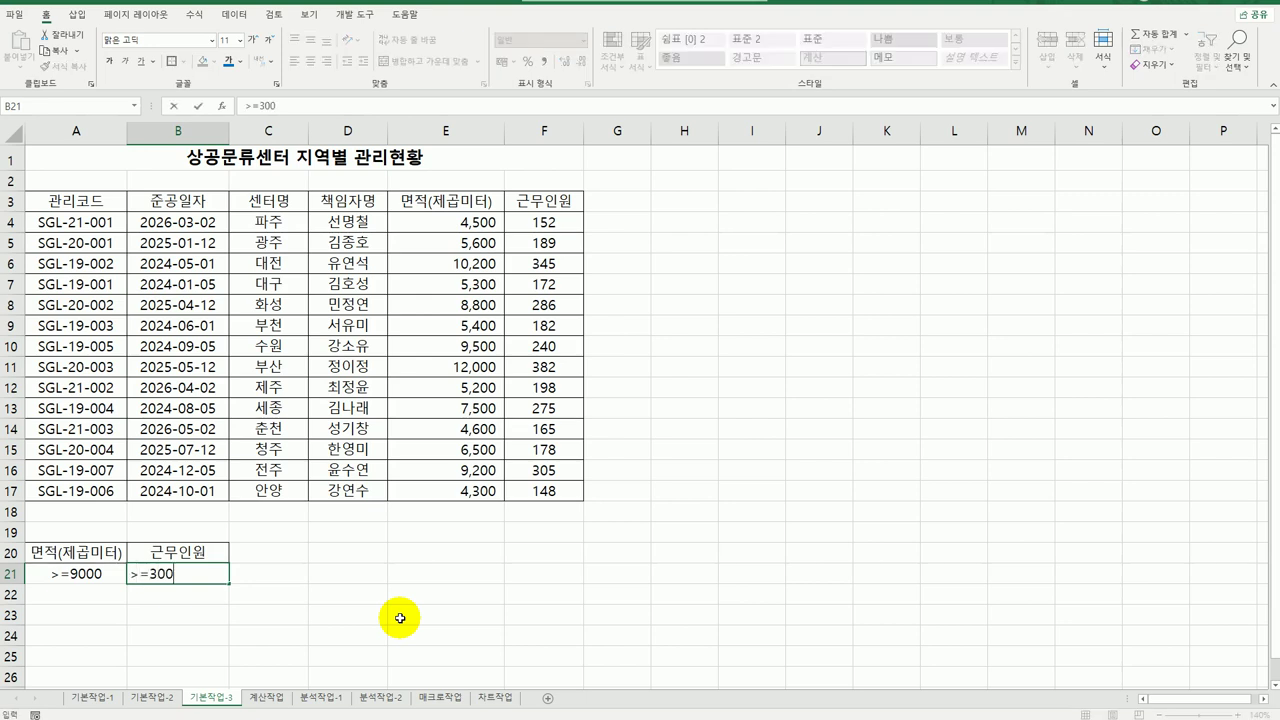
key("Return")
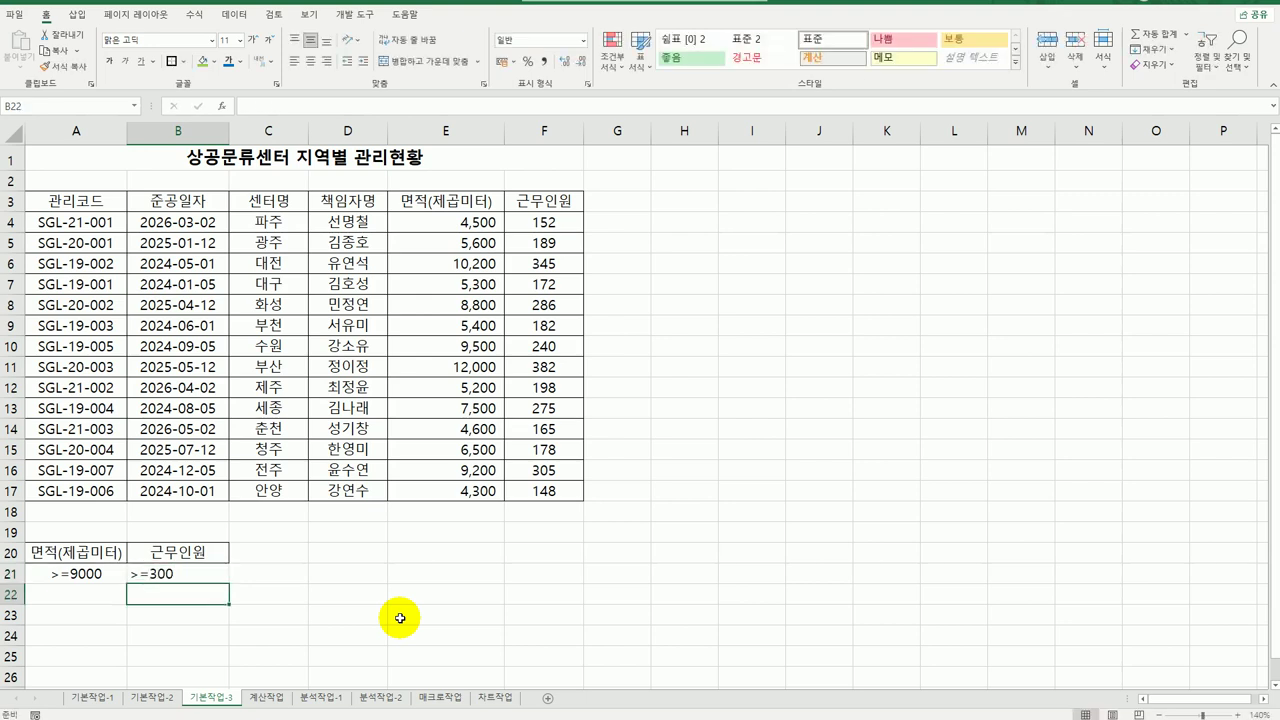
left_click_drag(114, 556, 109, 571)
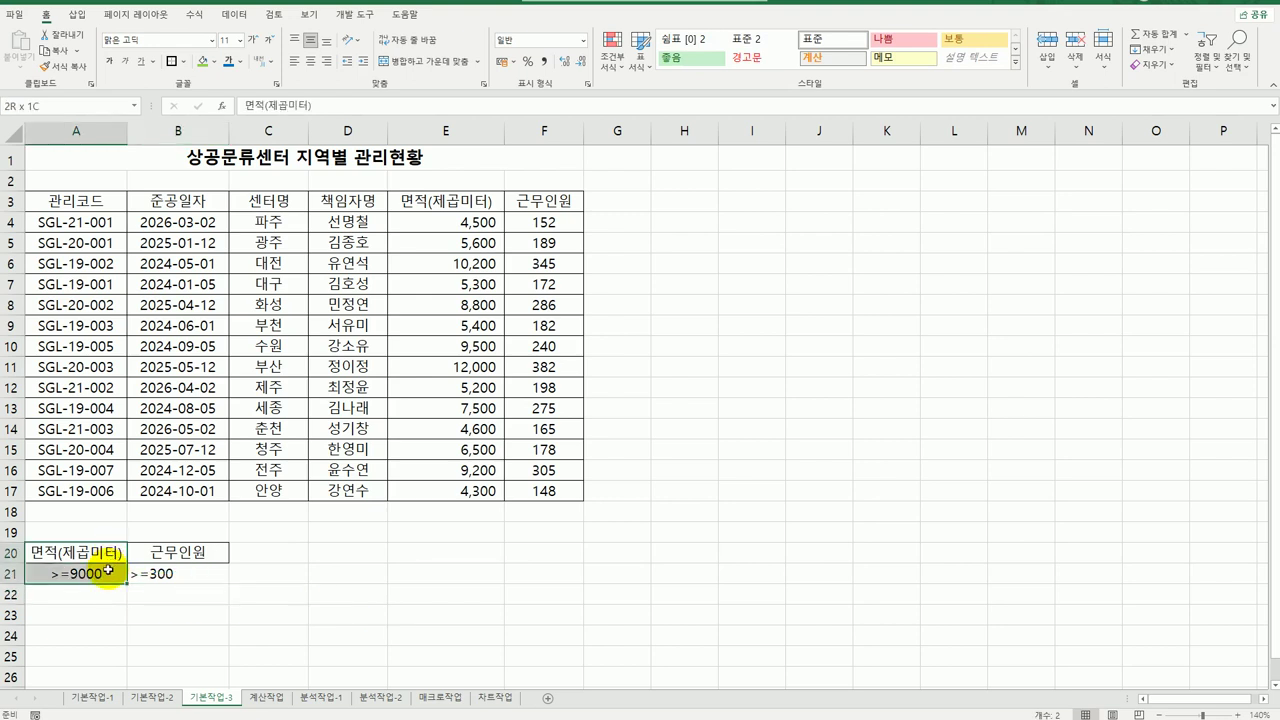
left_click_drag(189, 555, 191, 582)
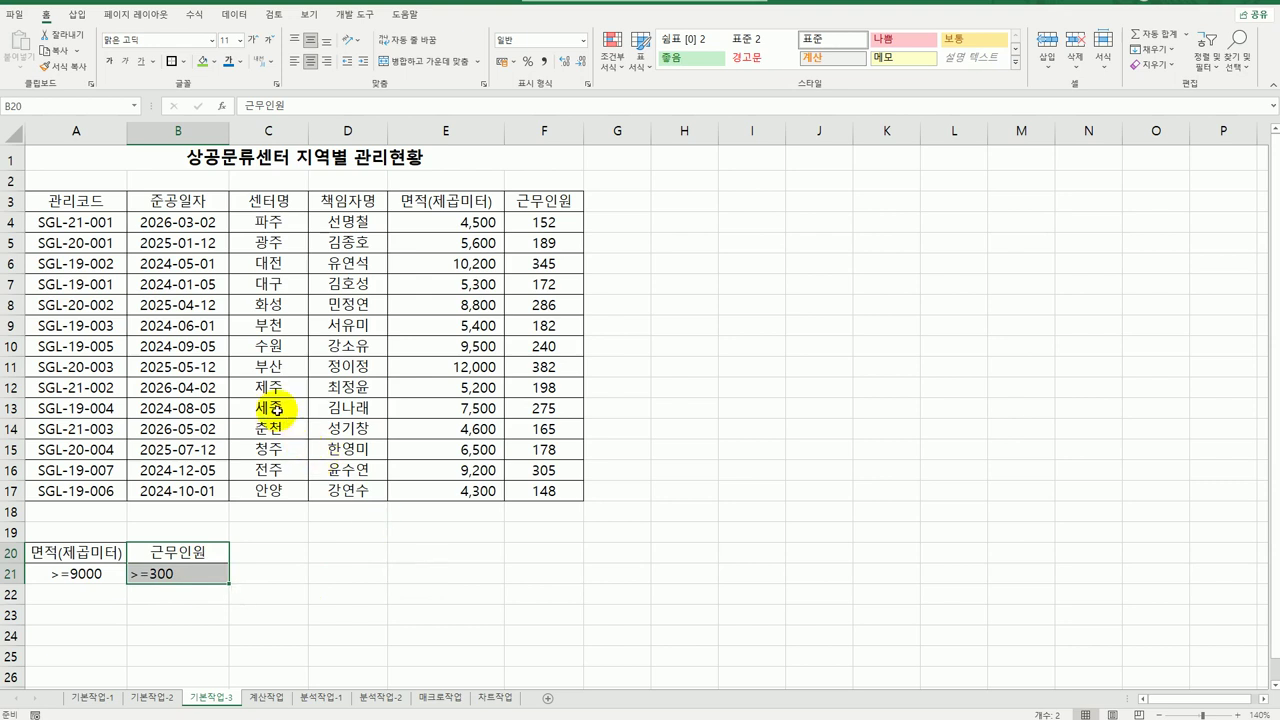
Step: Run an advanced filter on A3:F17 with criteria range A20:B21, copying the results to another location starting at A24
left_click(209, 388)
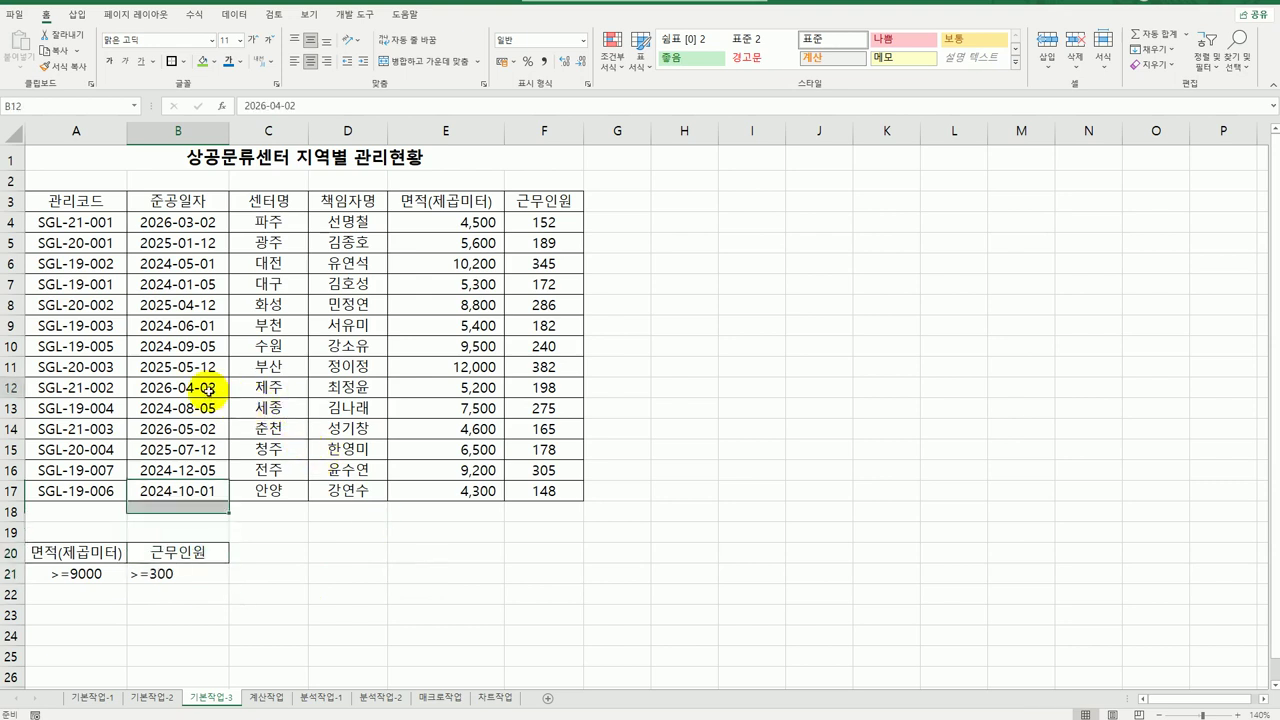
left_click(234, 15)
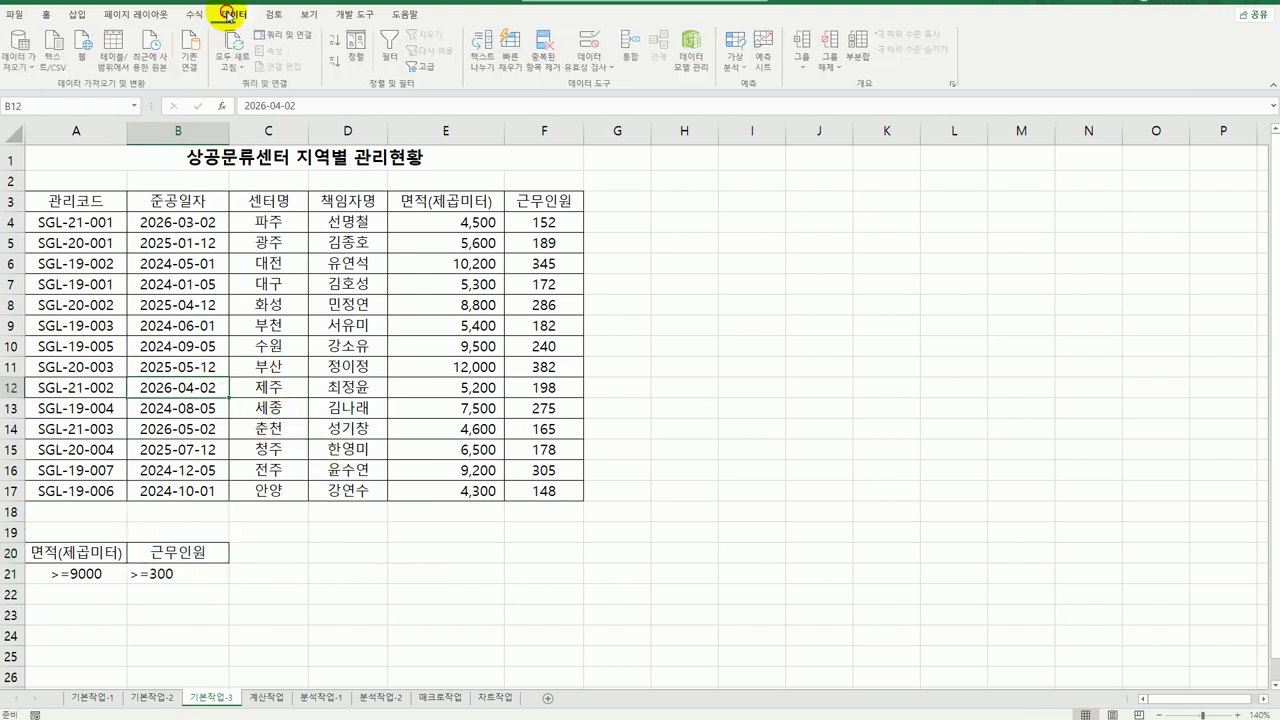
left_click(423, 68)
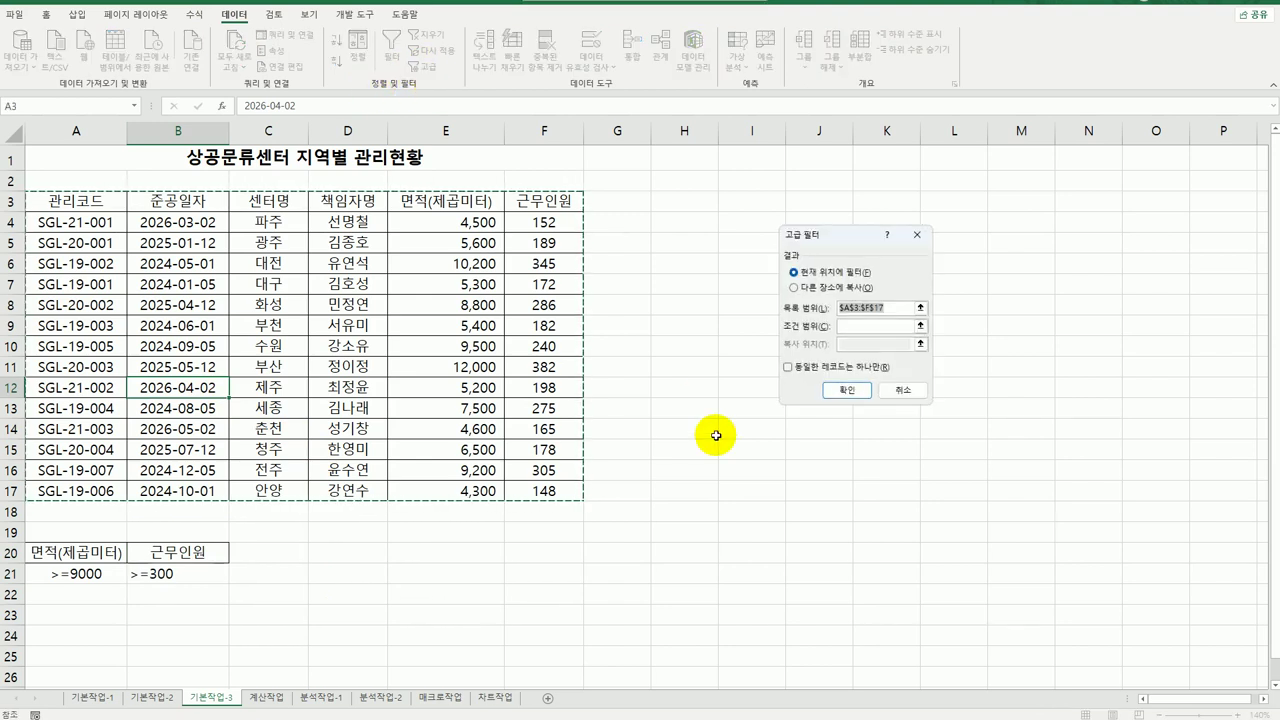
left_click(864, 334)
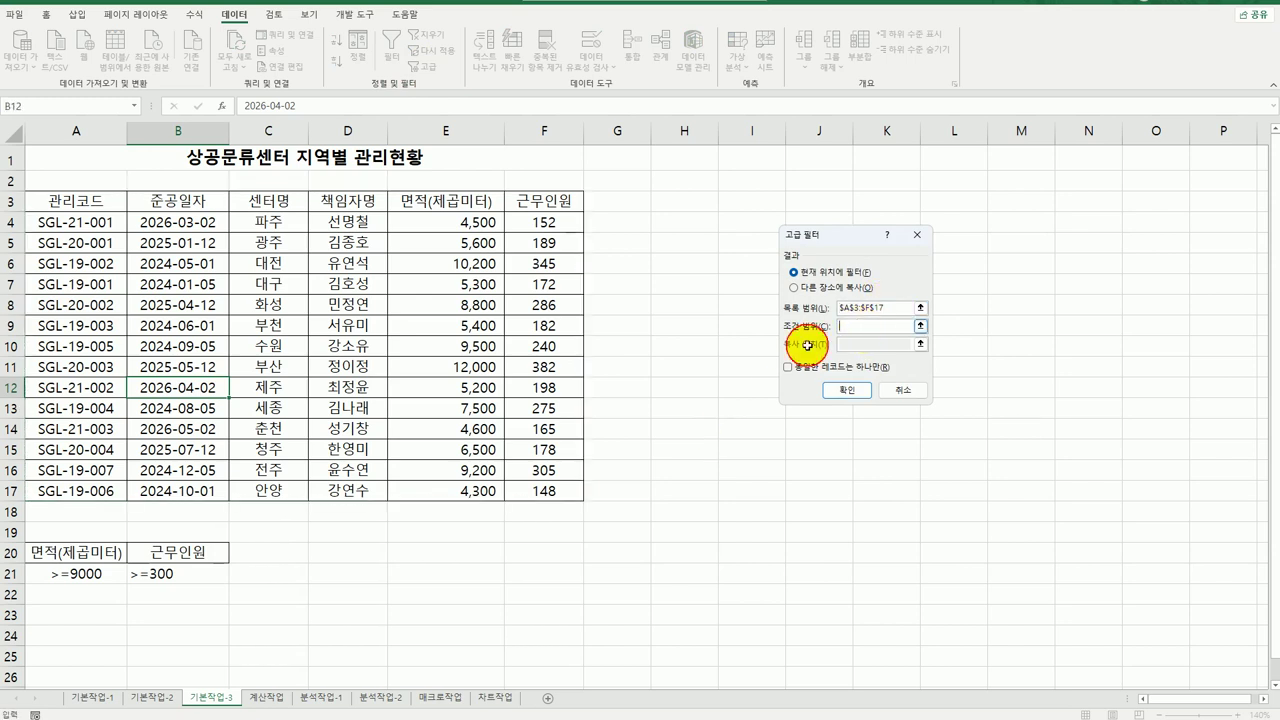
left_click_drag(88, 556, 181, 574)
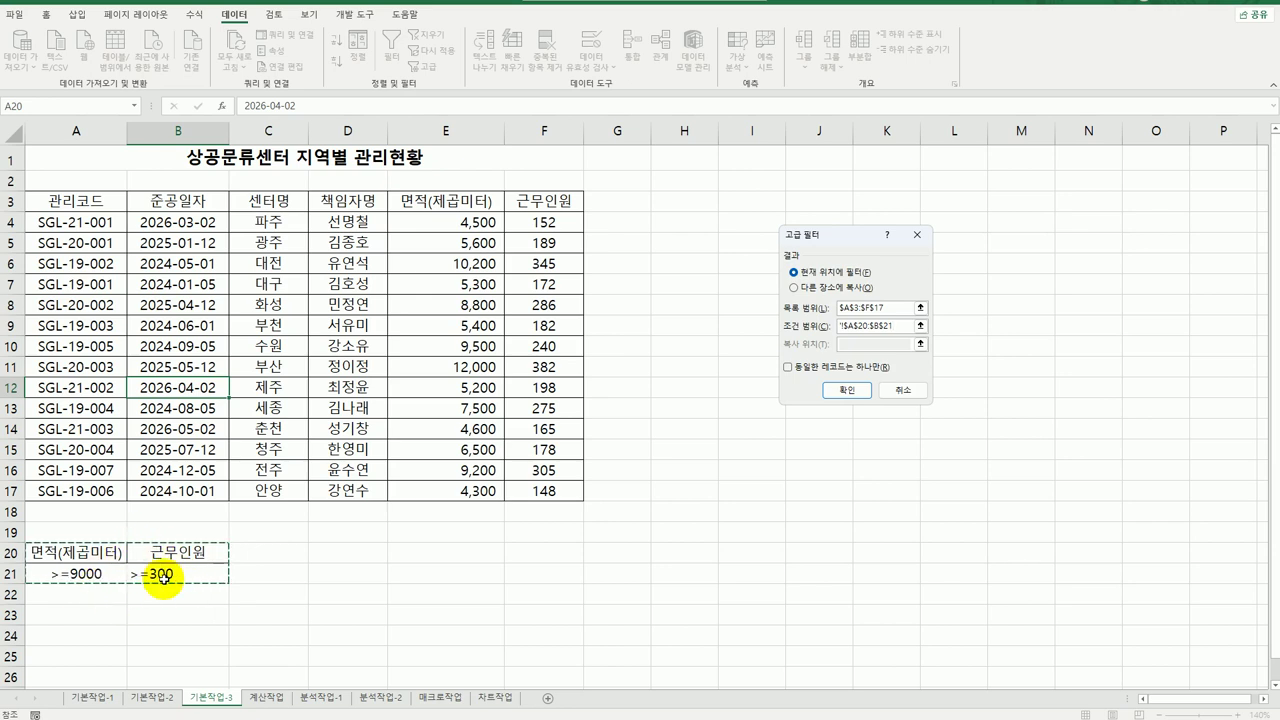
left_click(815, 289)
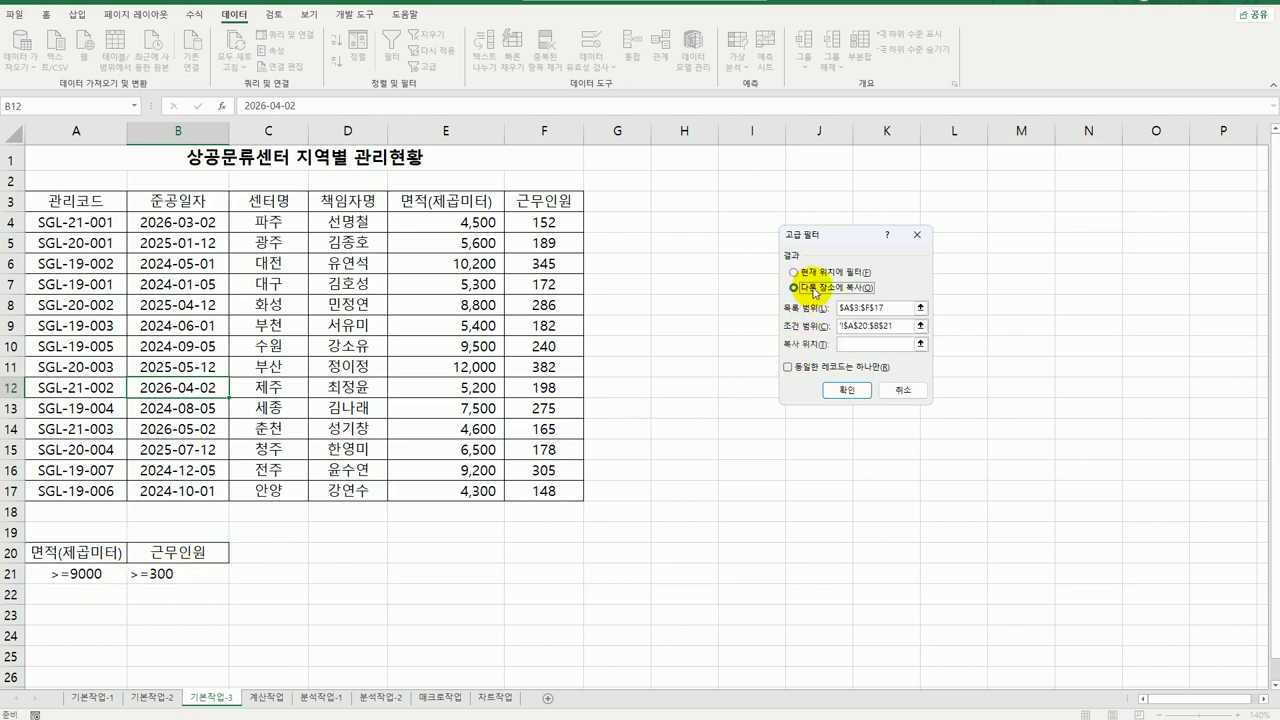
left_click(850, 343)
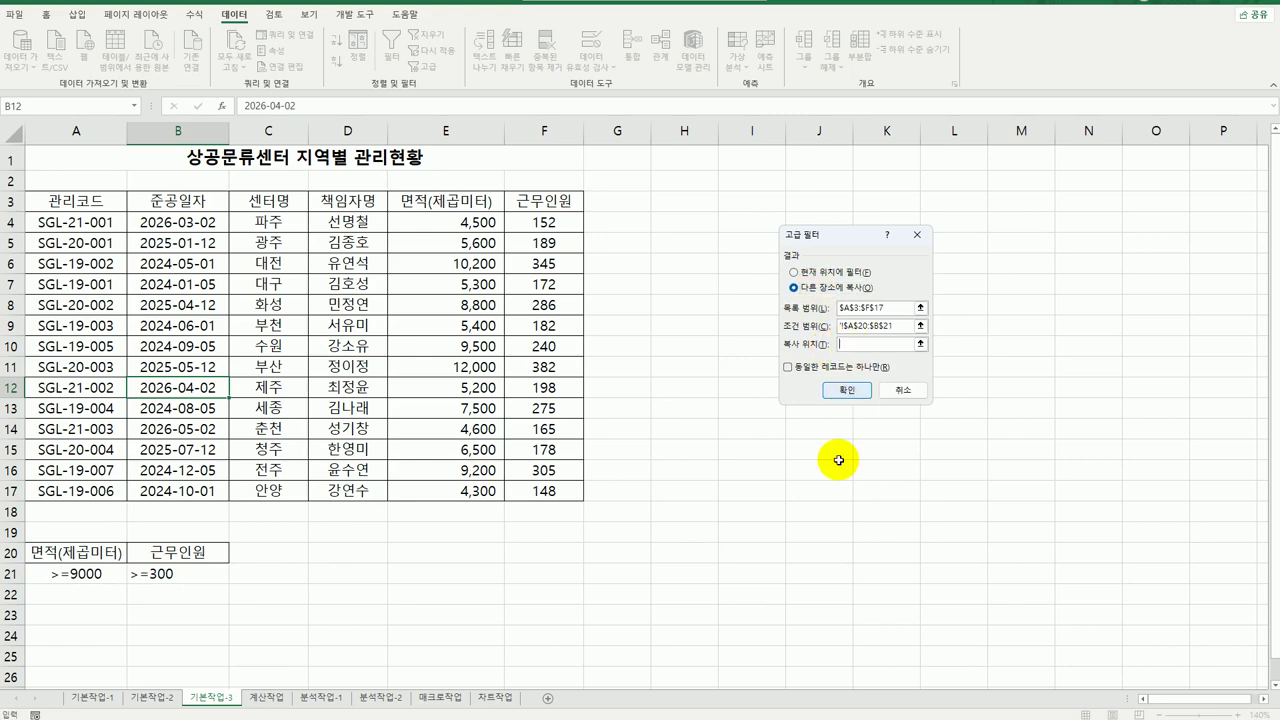
scroll(237, 537, "down", 1)
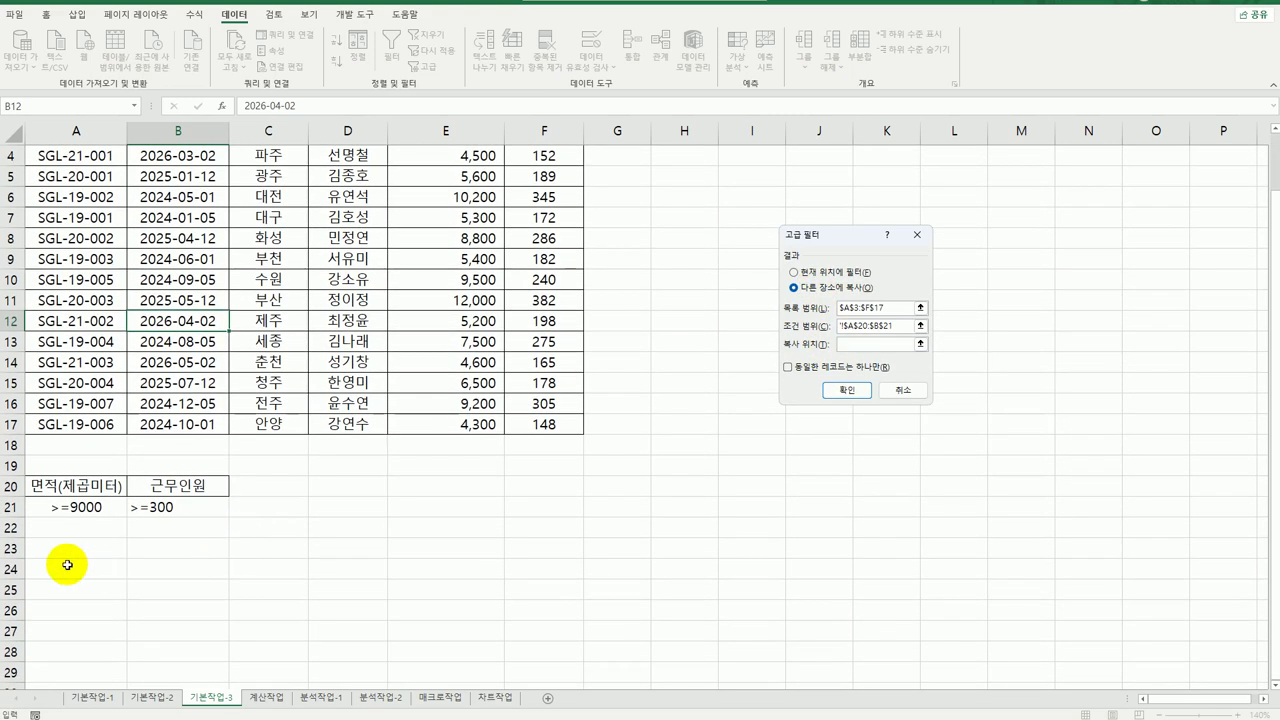
left_click(63, 566)
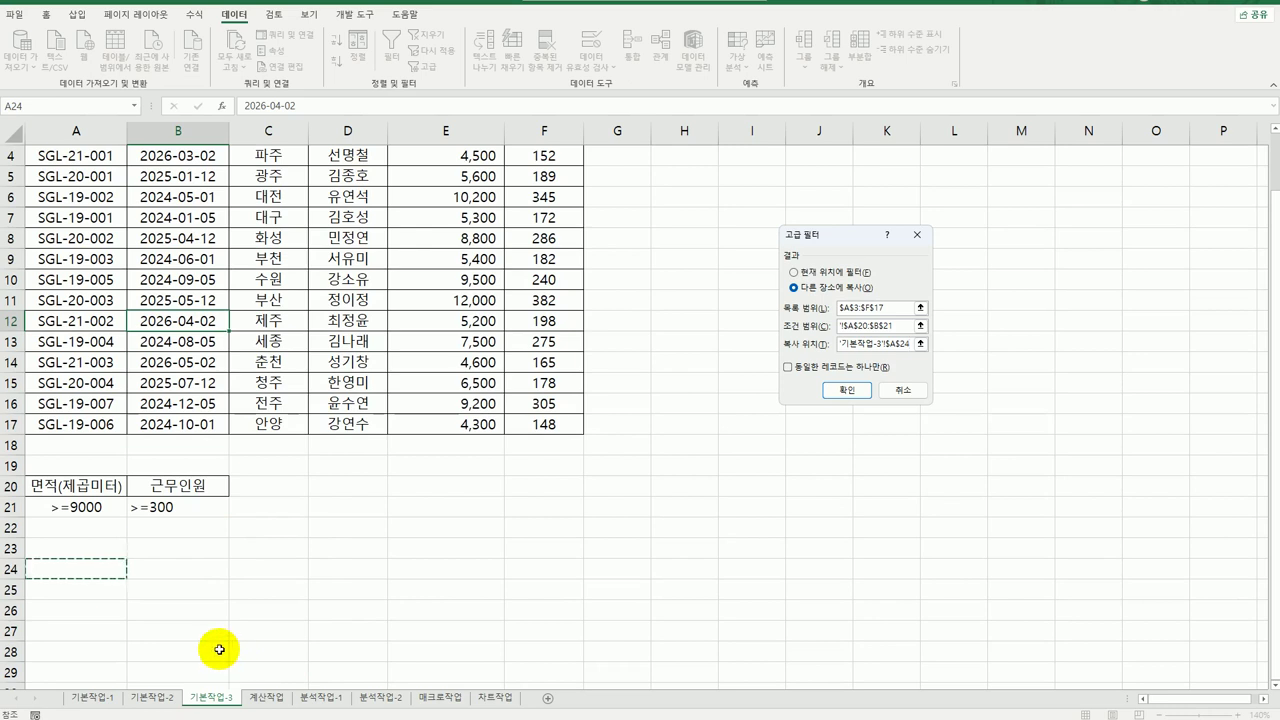
left_click(846, 390)
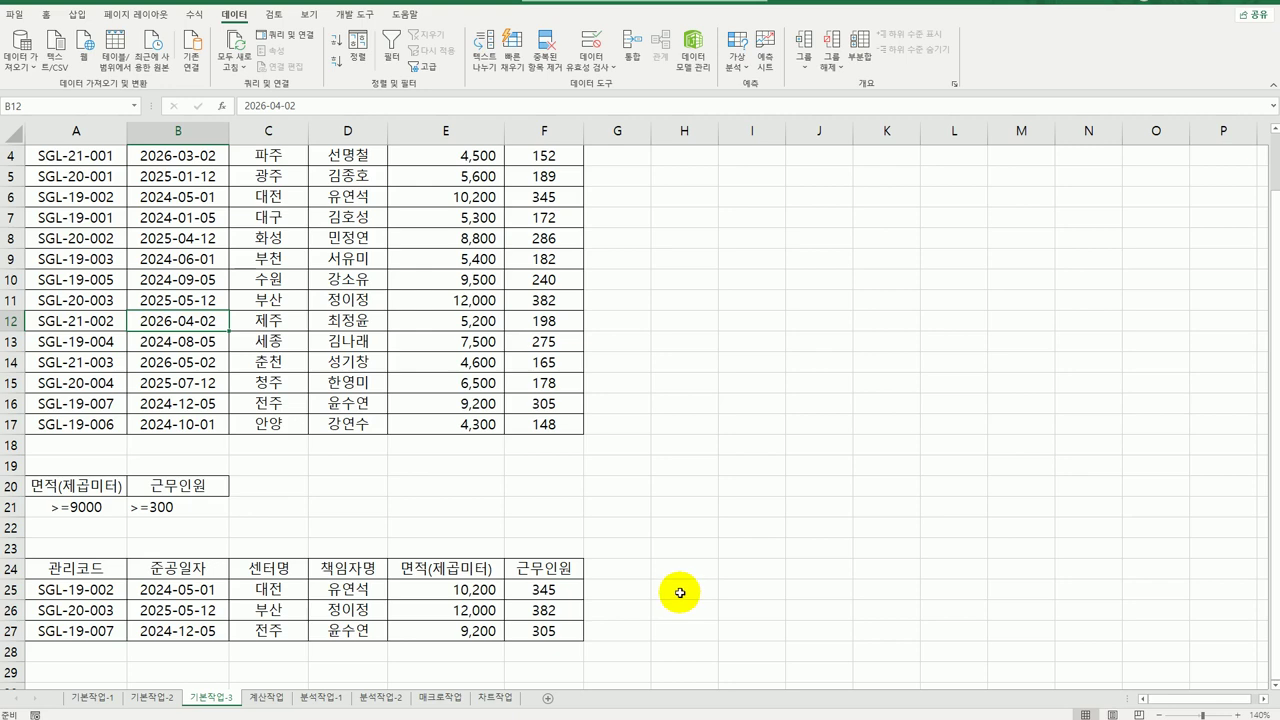
Step: Switch to the 계산작업 sheet and auto-fit column C to show the 매출금액 values in full
scroll(607, 585, "up", 1)
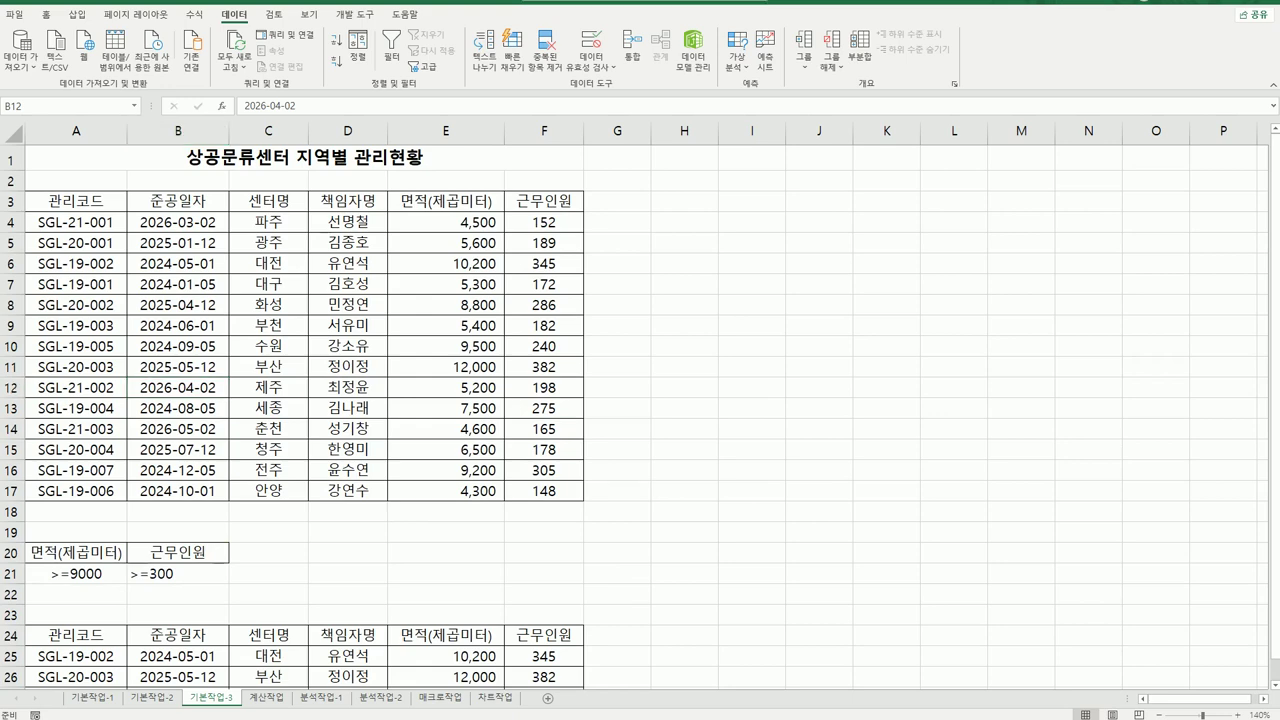
left_click(275, 700)
left_click(275, 700)
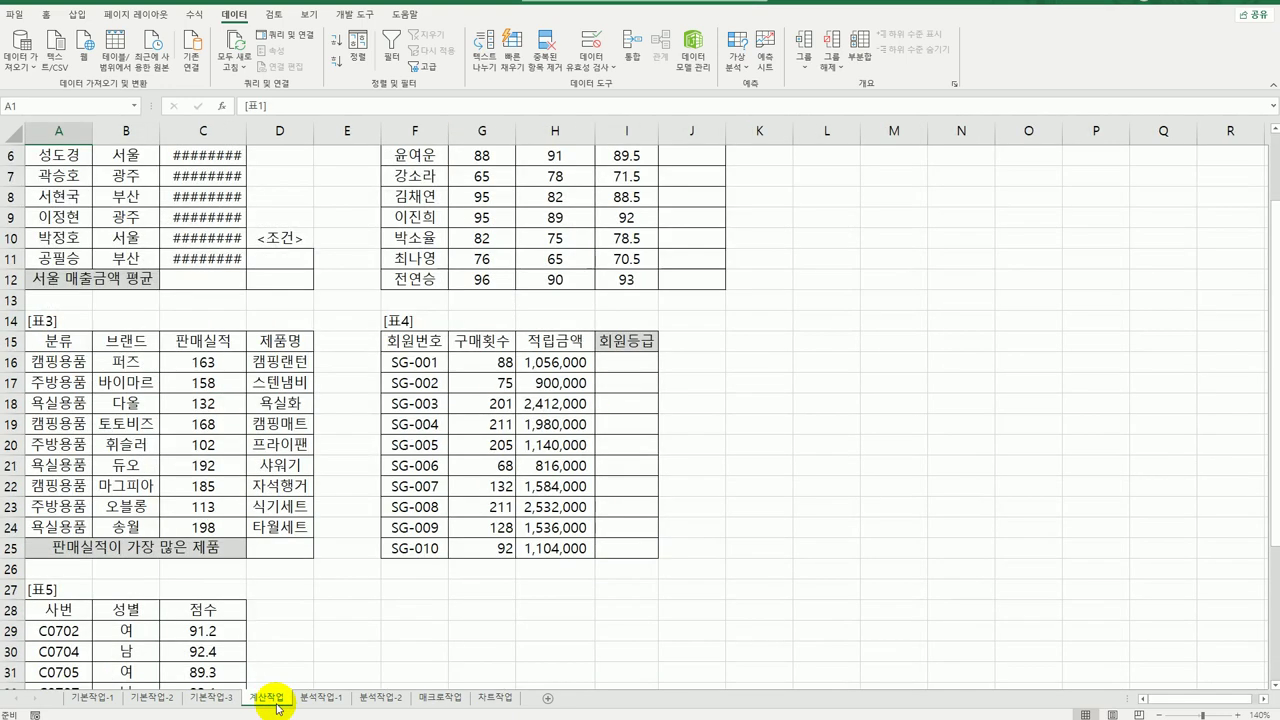
scroll(285, 640, "up", 2)
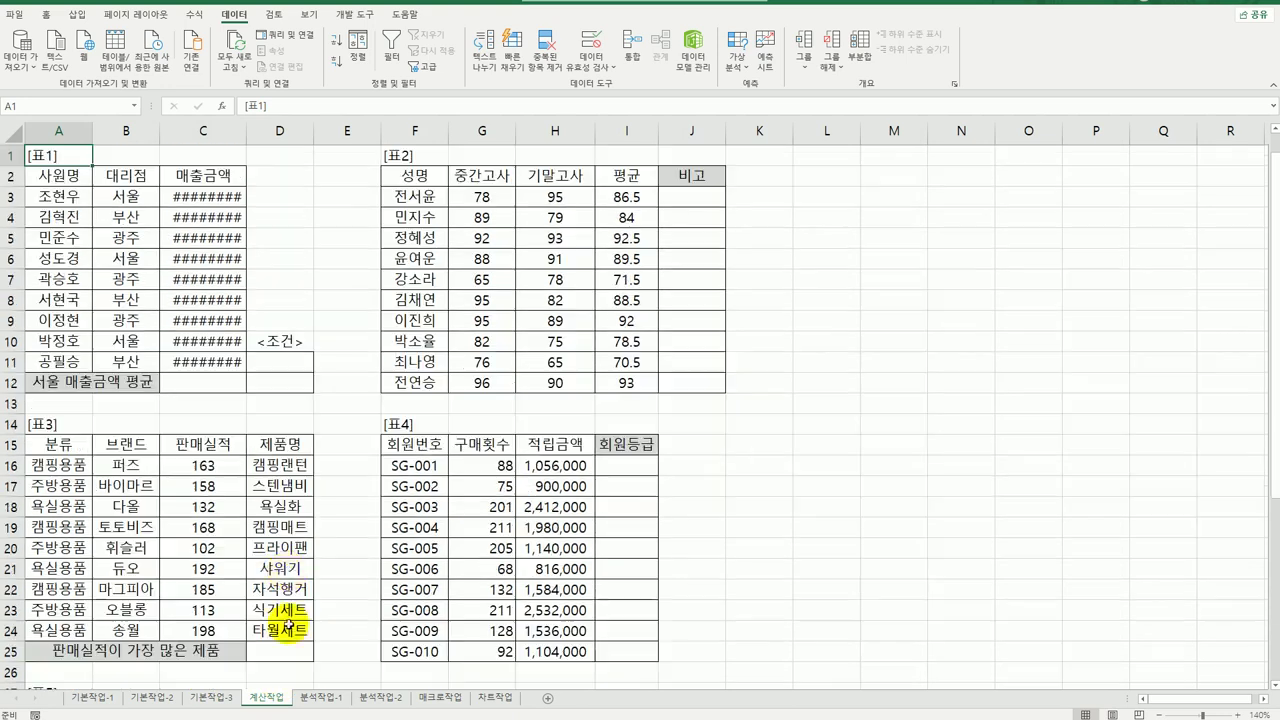
double_click(247, 131)
Step: Copy the 대리점 heading and 서울 value from B2:B3 into the 표1 criteria area at D11:D12
left_click(237, 381)
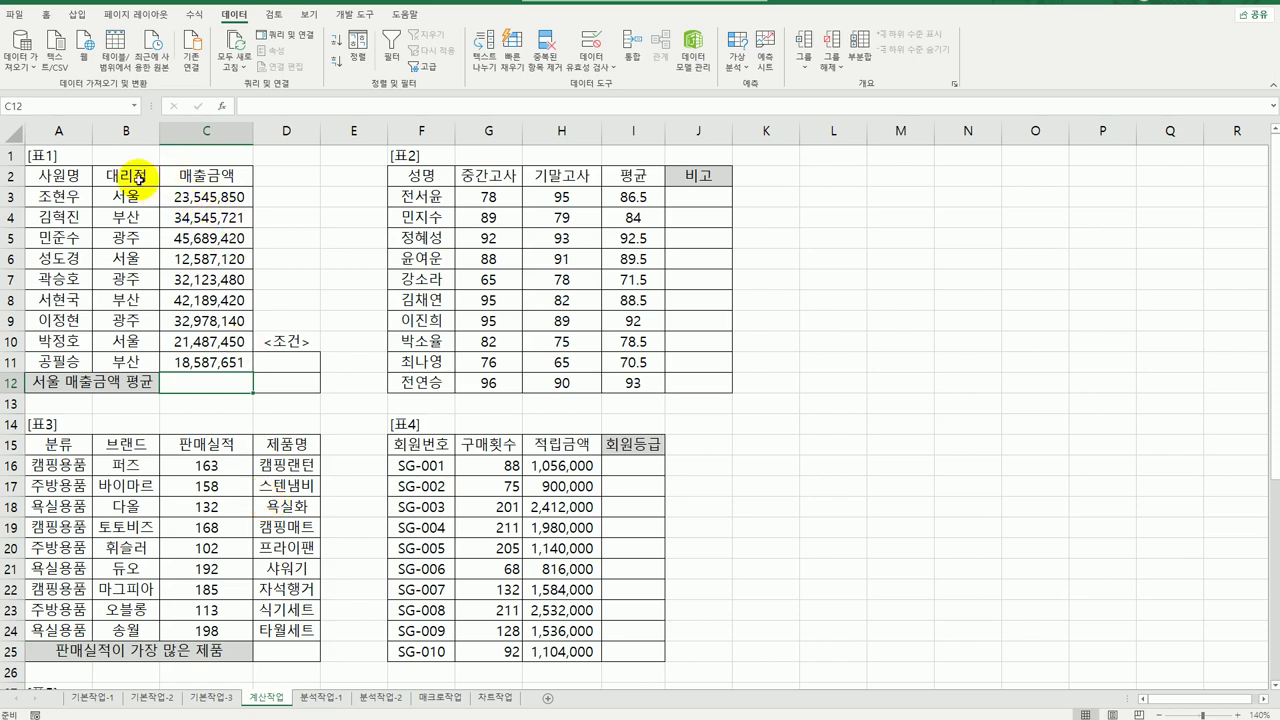
left_click_drag(134, 177, 137, 194)
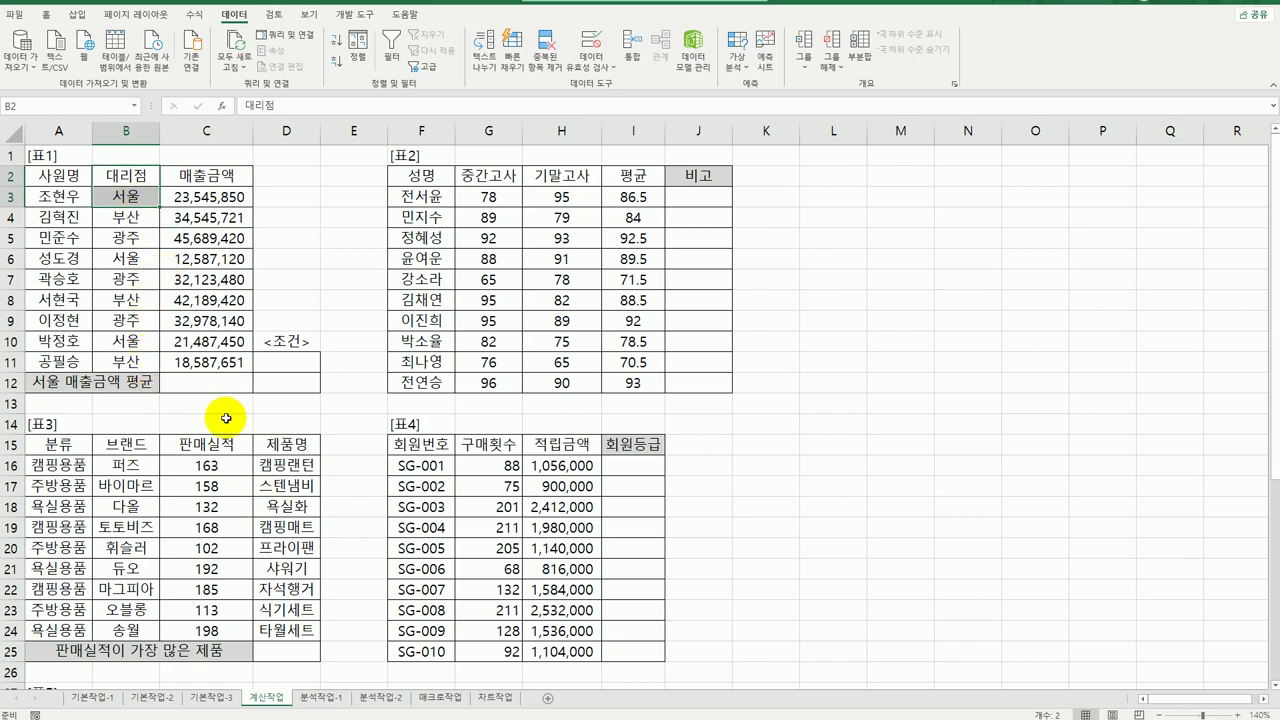
left_click_drag(292, 367, 288, 386)
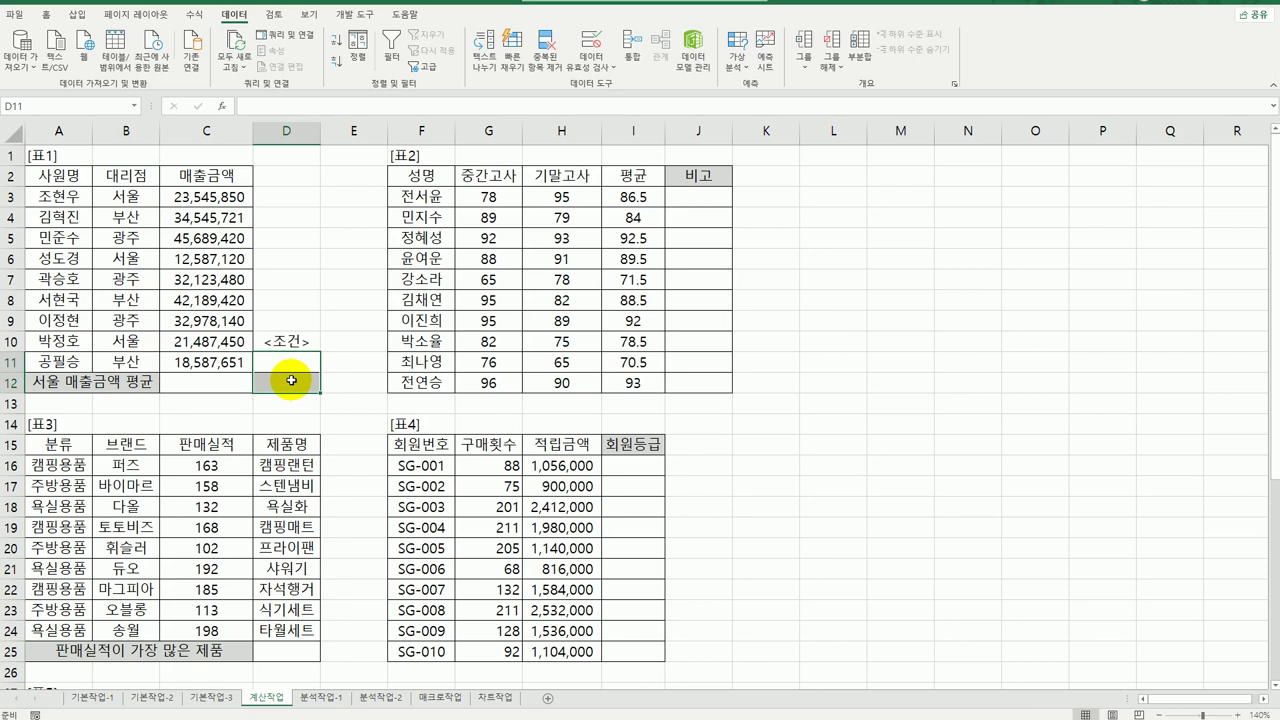
left_click_drag(143, 175, 150, 191)
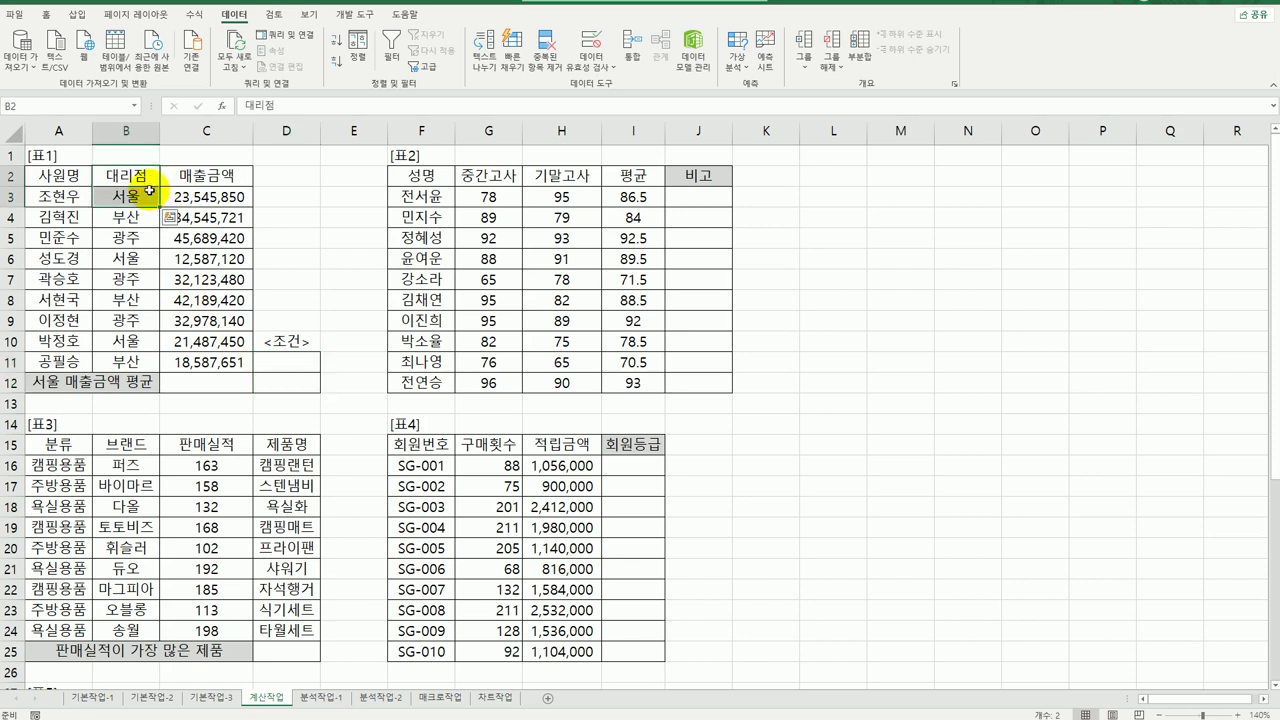
key("ctrl+c")
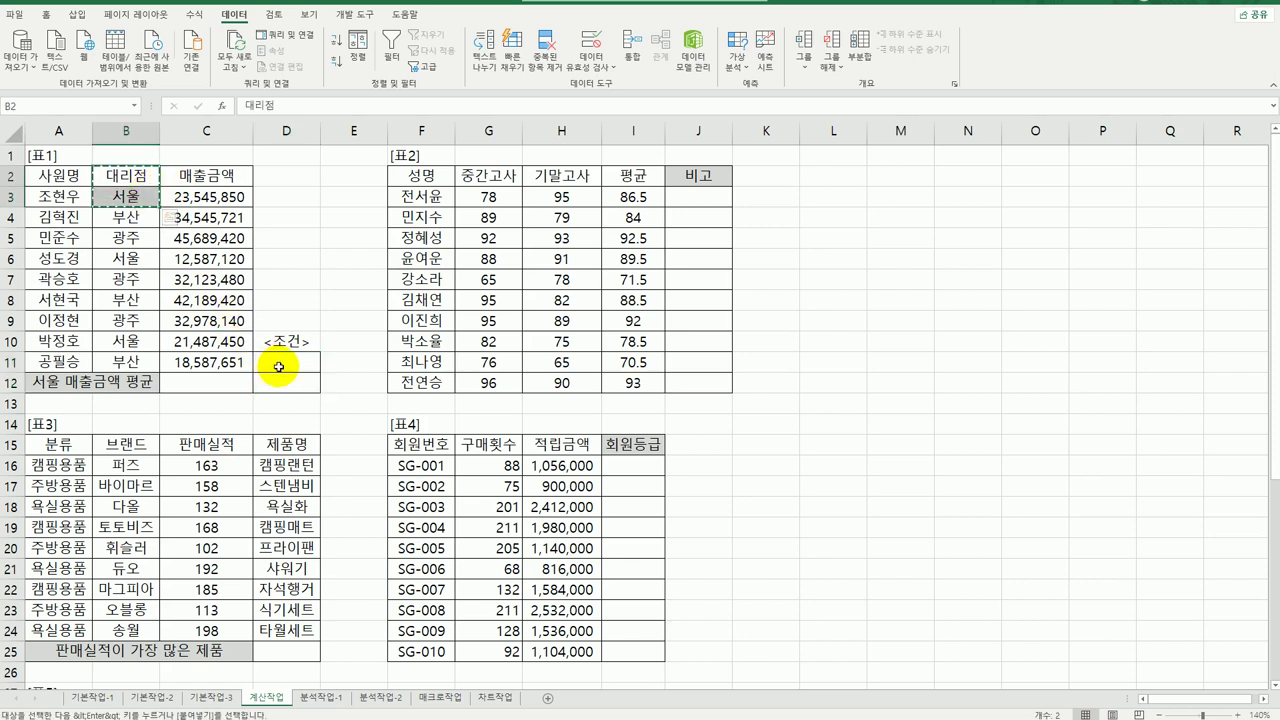
left_click(284, 364)
key("ctrl+v")
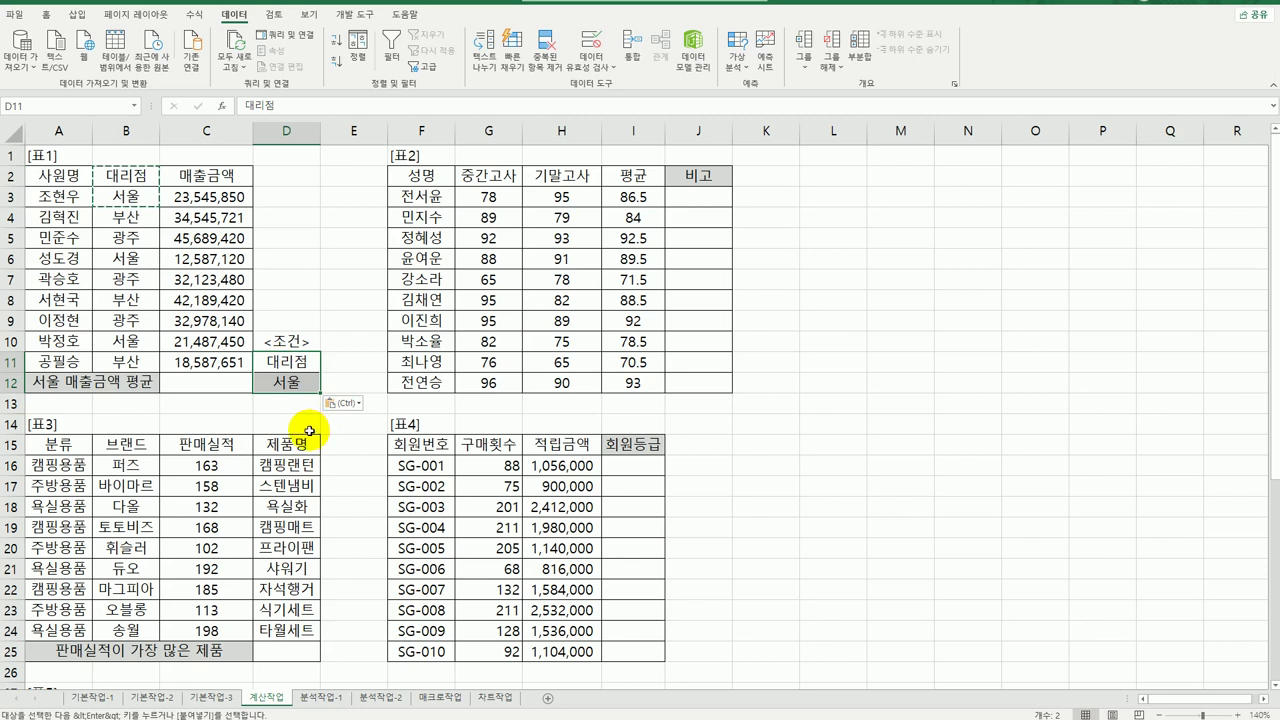
Step: Calculate the 서울 매출금액 average in C12 with DAVERAGE, using database A2:C11, field C2 and criteria D11:D12
left_click(212, 381)
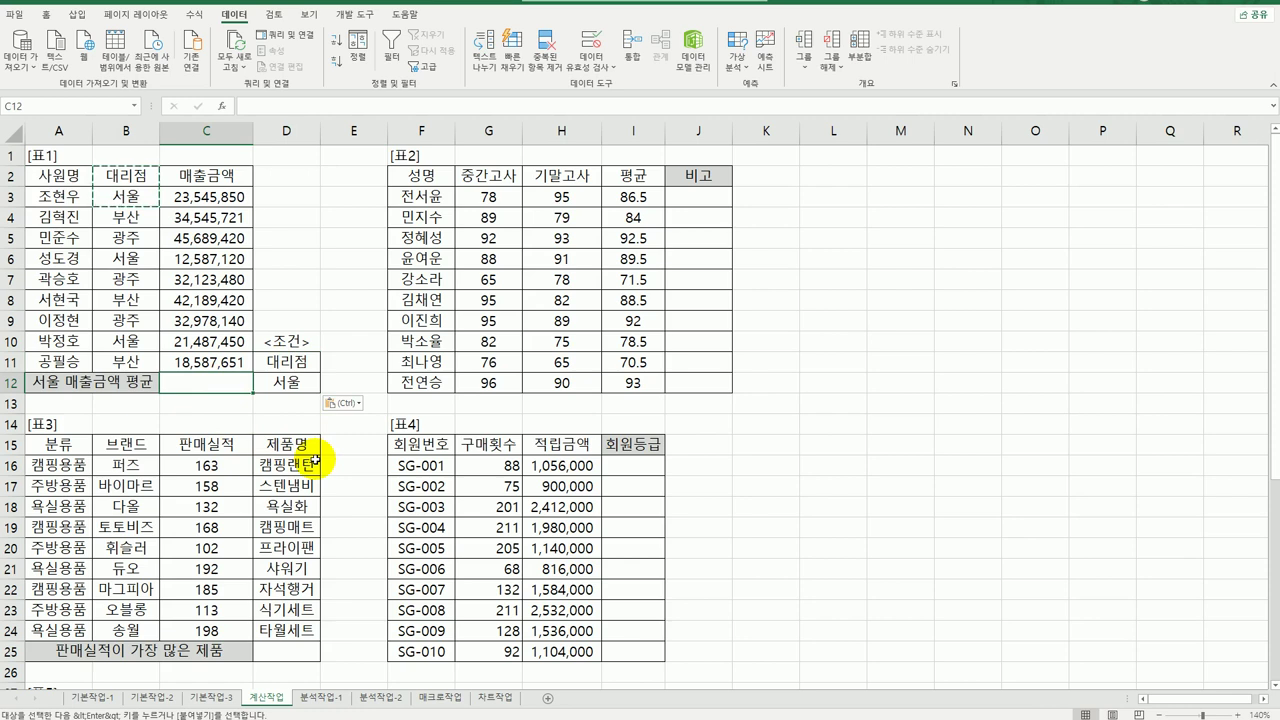
type("=")
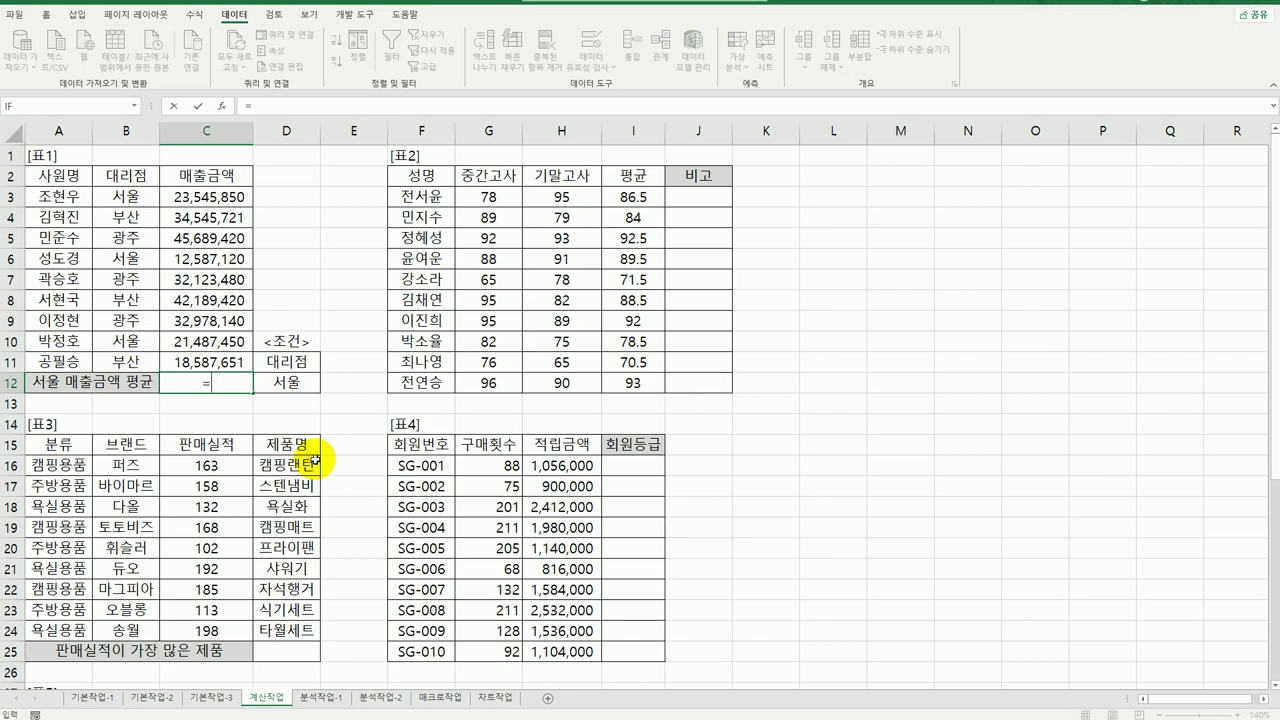
type("d")
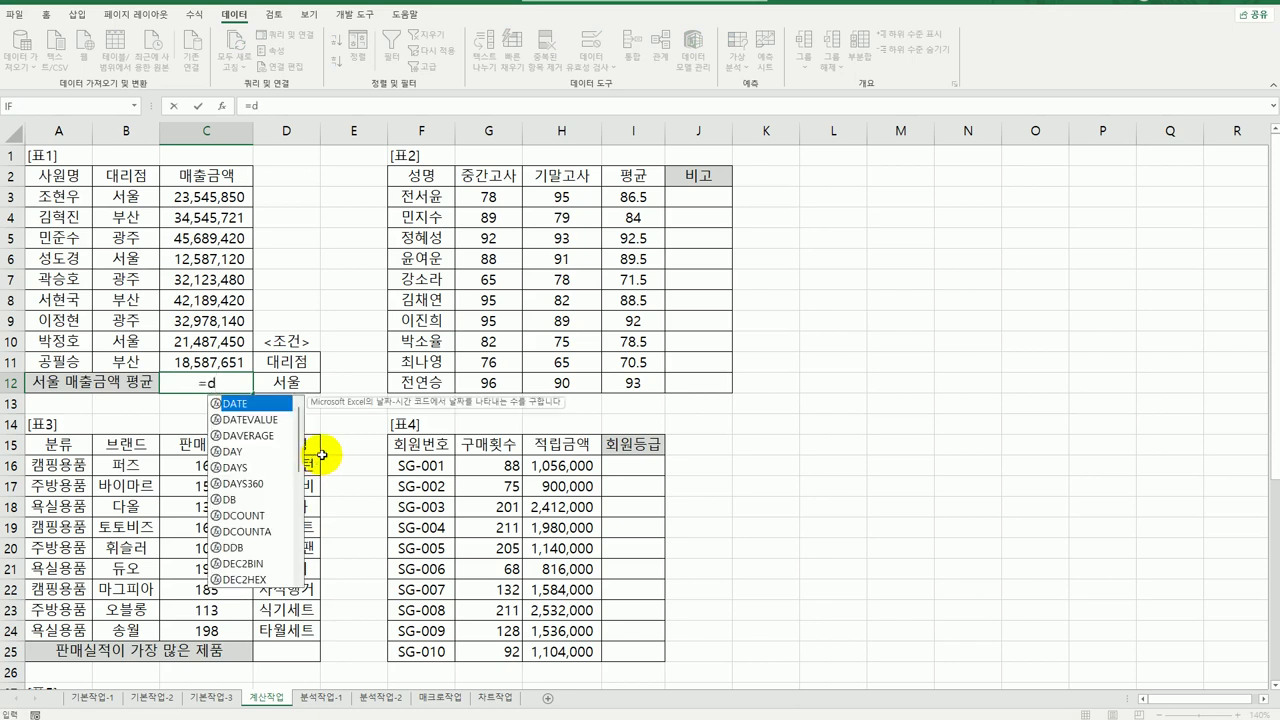
left_click(266, 438)
double_click(268, 440)
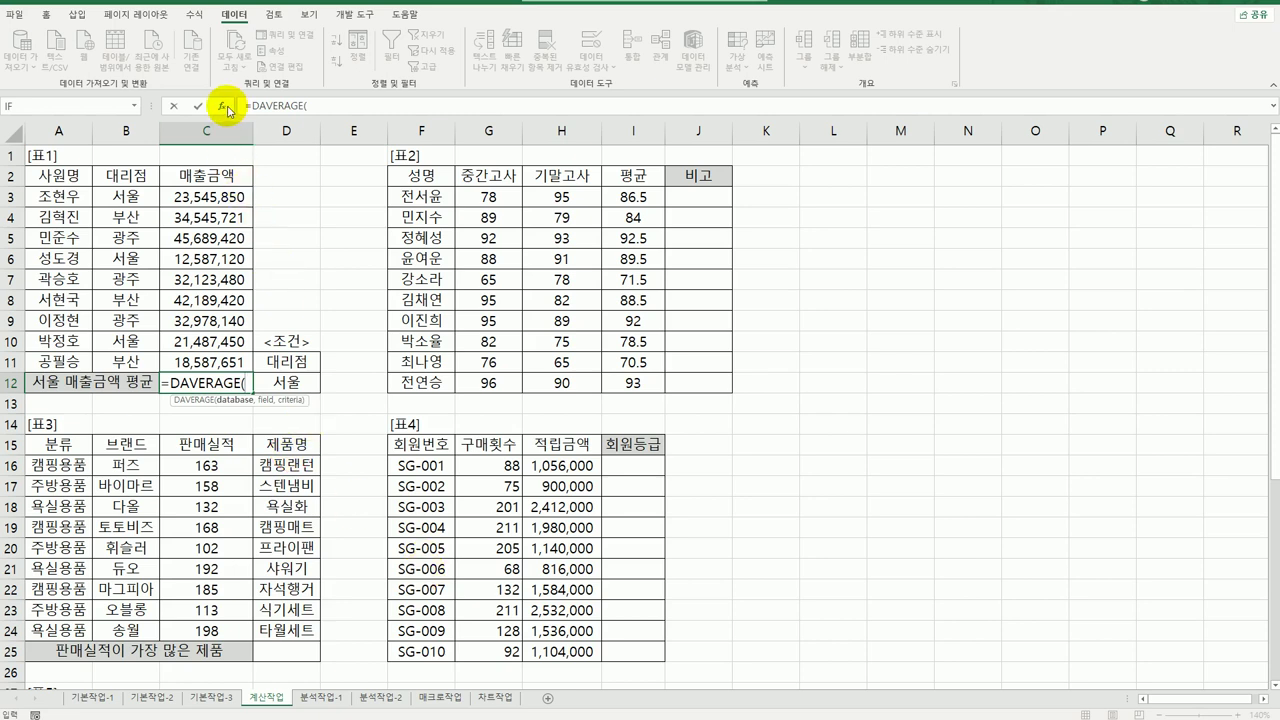
left_click(221, 105)
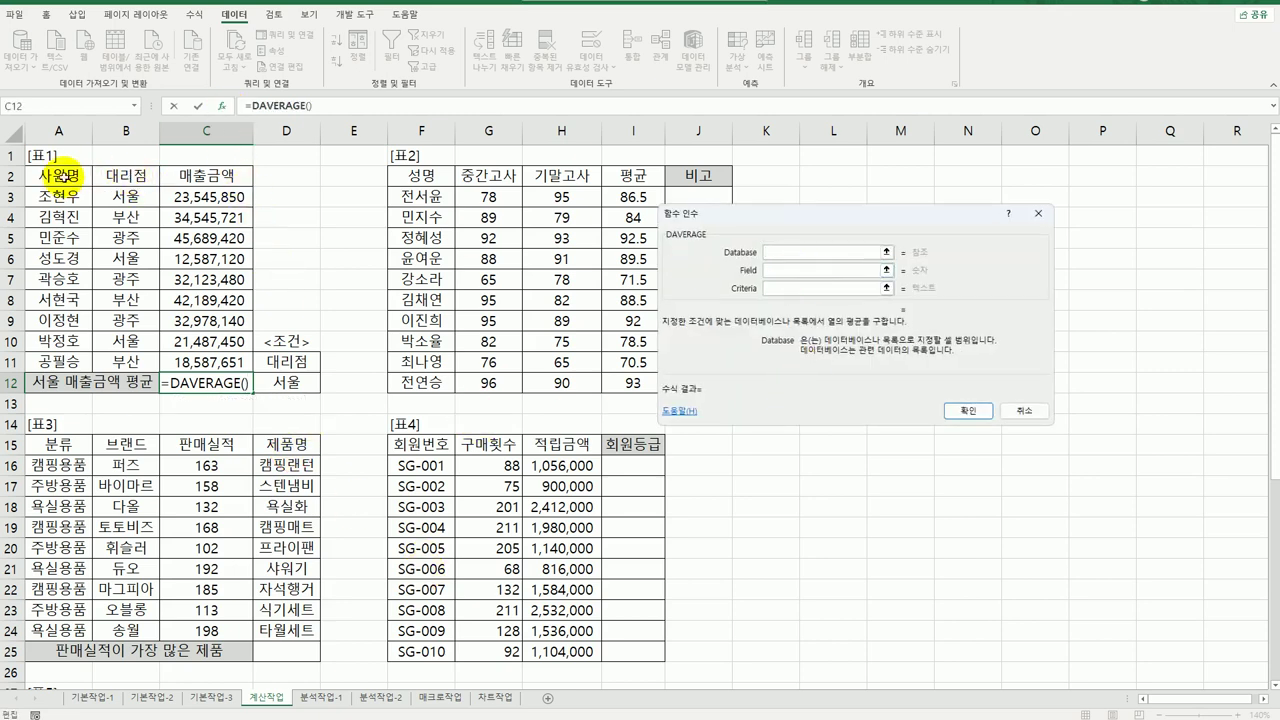
left_click_drag(63, 177, 199, 362)
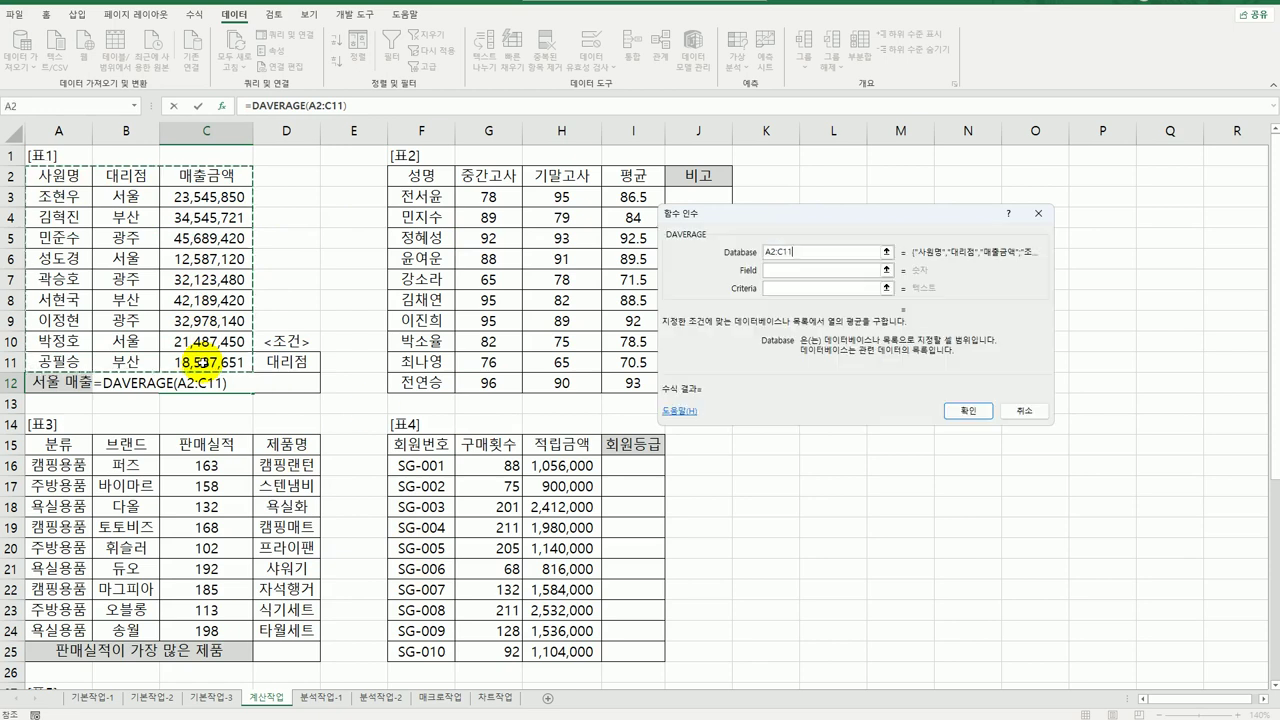
left_click(806, 271)
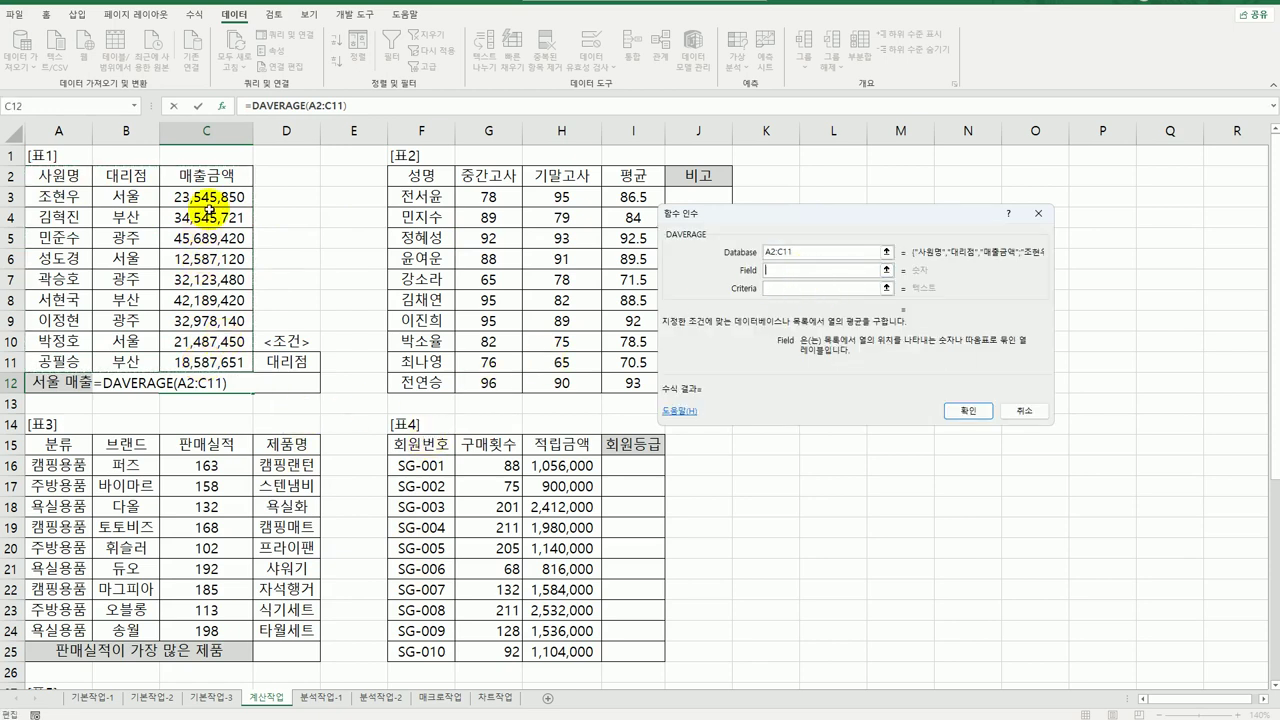
left_click(211, 174)
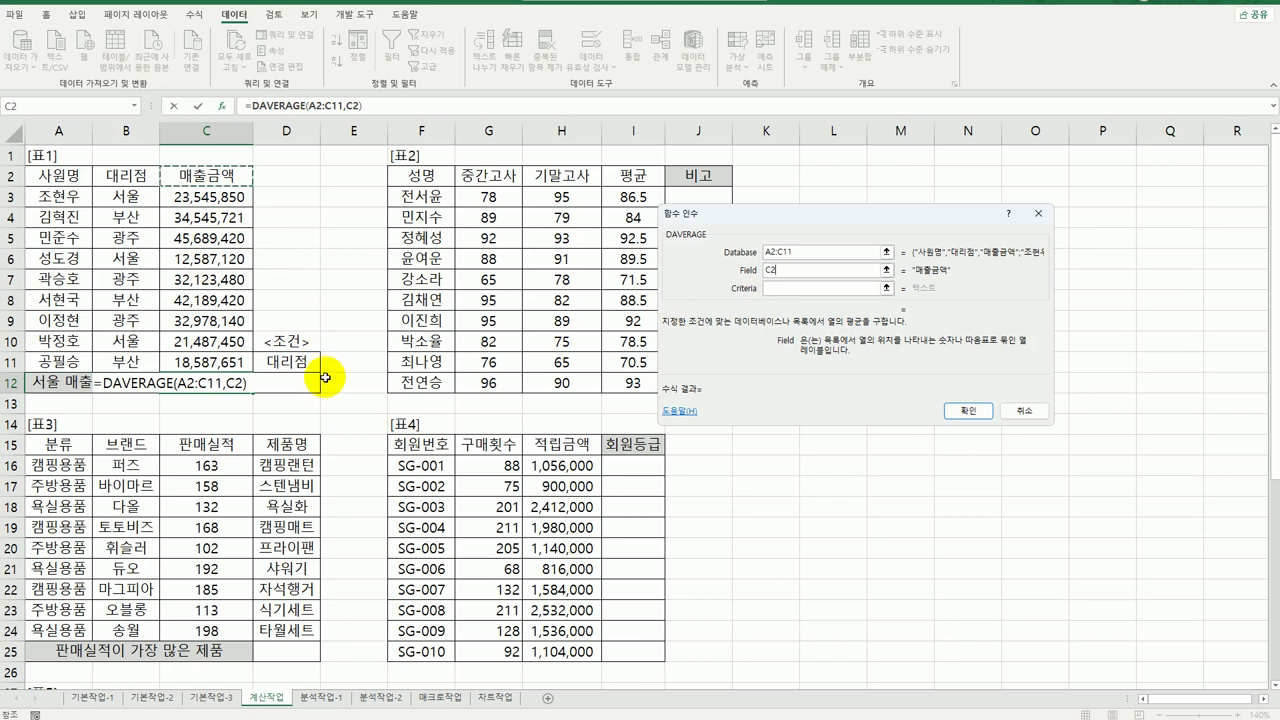
left_click(784, 289)
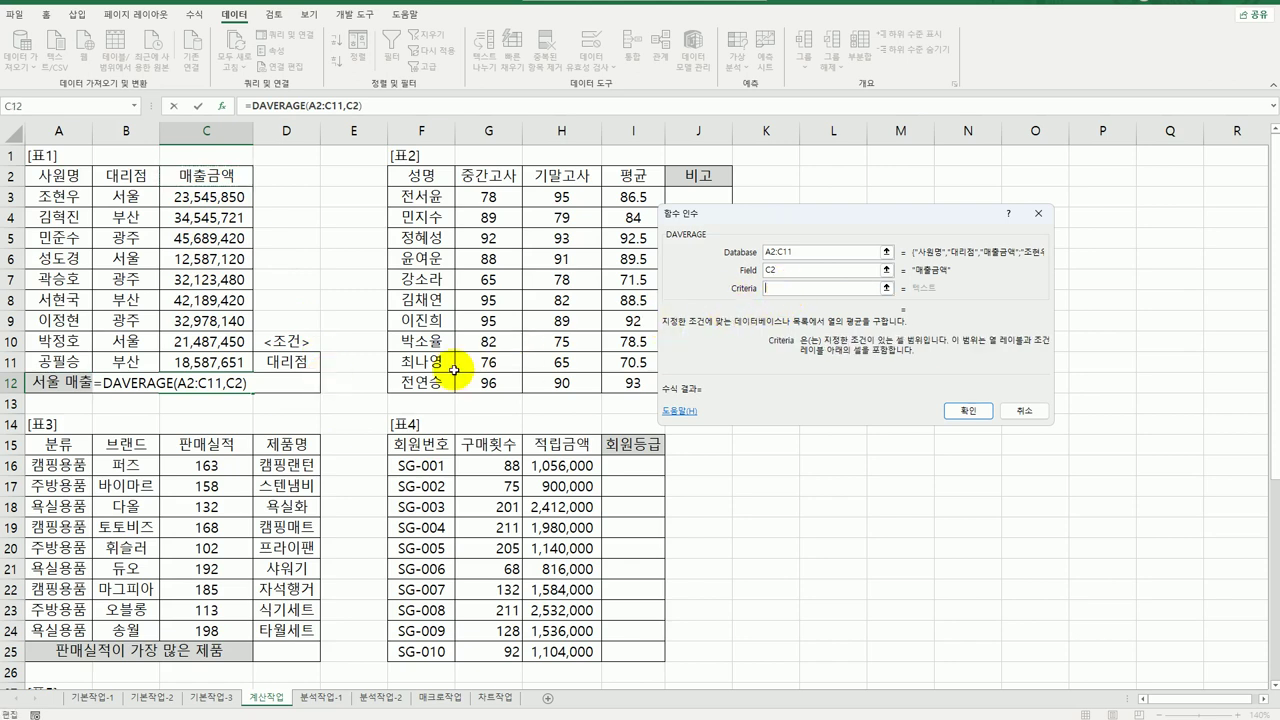
left_click(293, 366)
left_click_drag(293, 366, 291, 384)
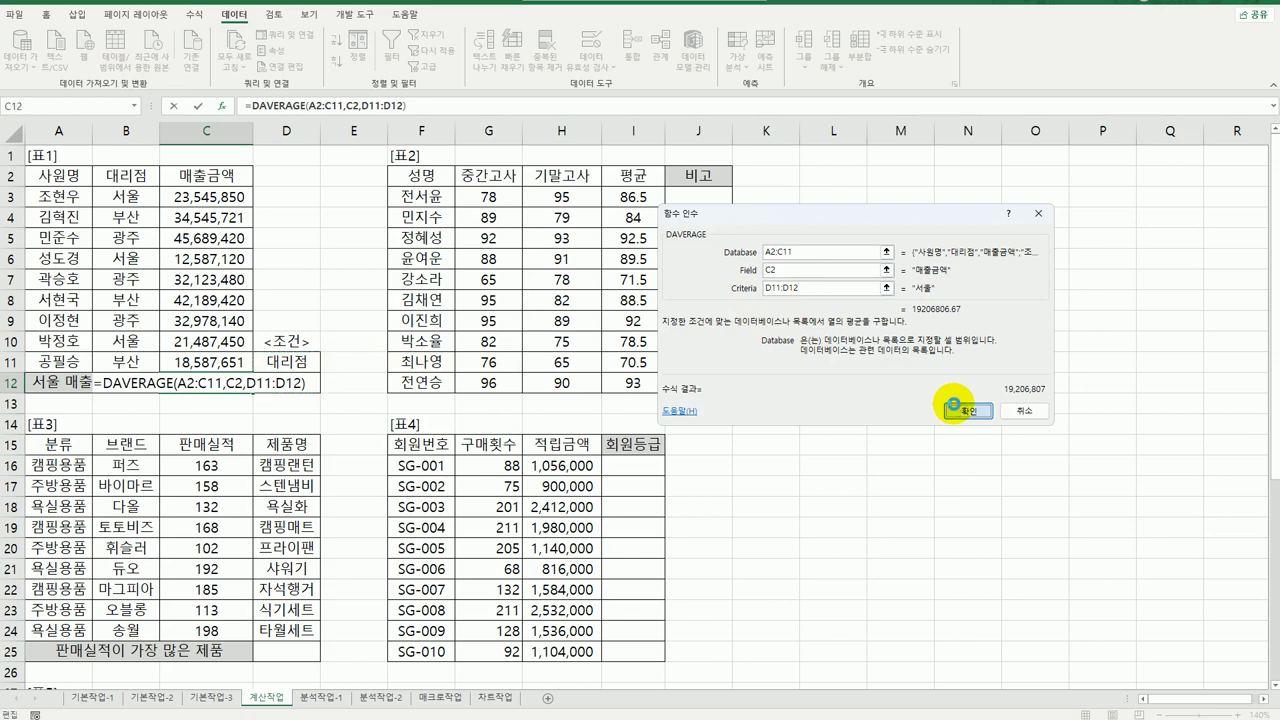
left_click(962, 410)
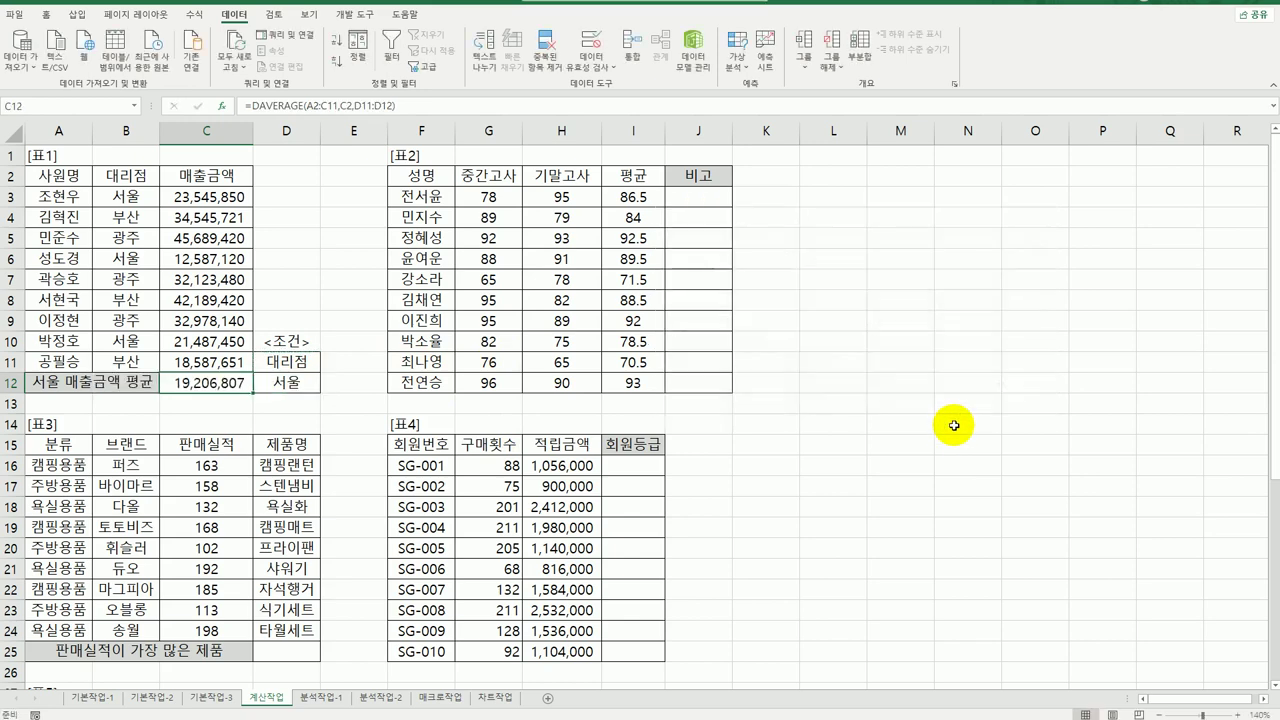
Step: Wrap the DAVERAGE formula in C12 in ROUNDDOWN with Num_digits set to -3
double_click(198, 388)
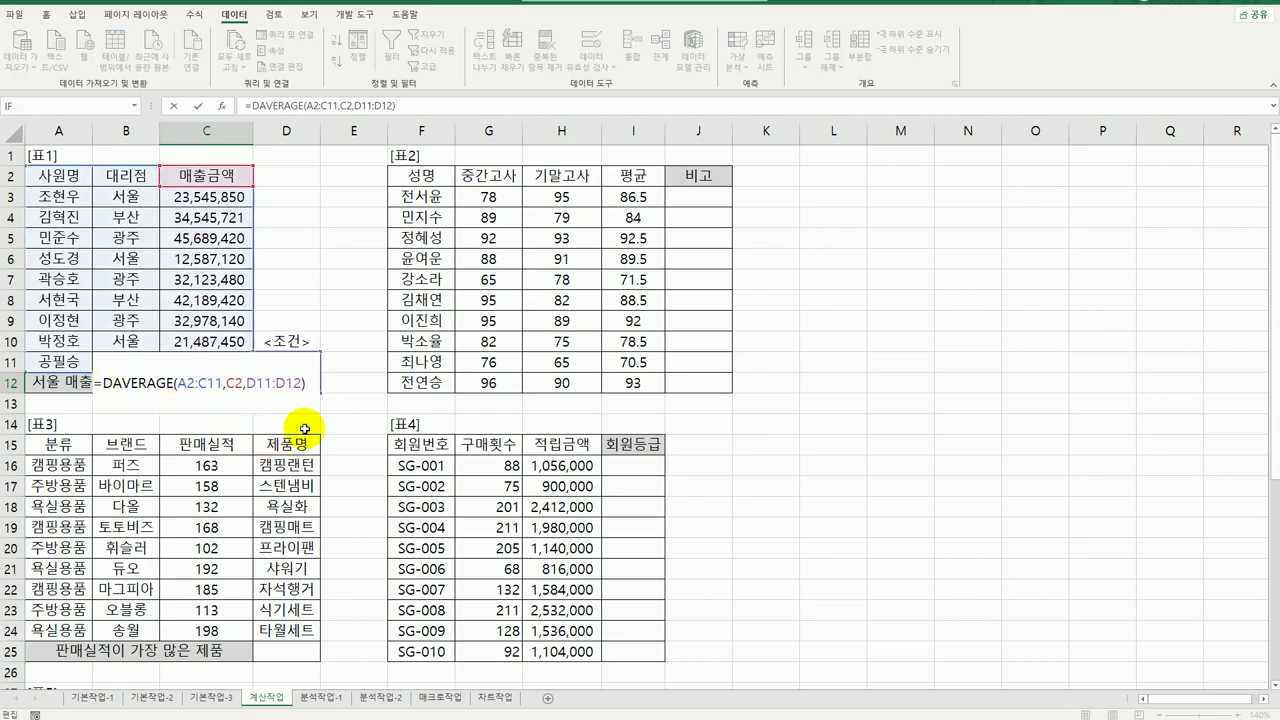
type("ro")
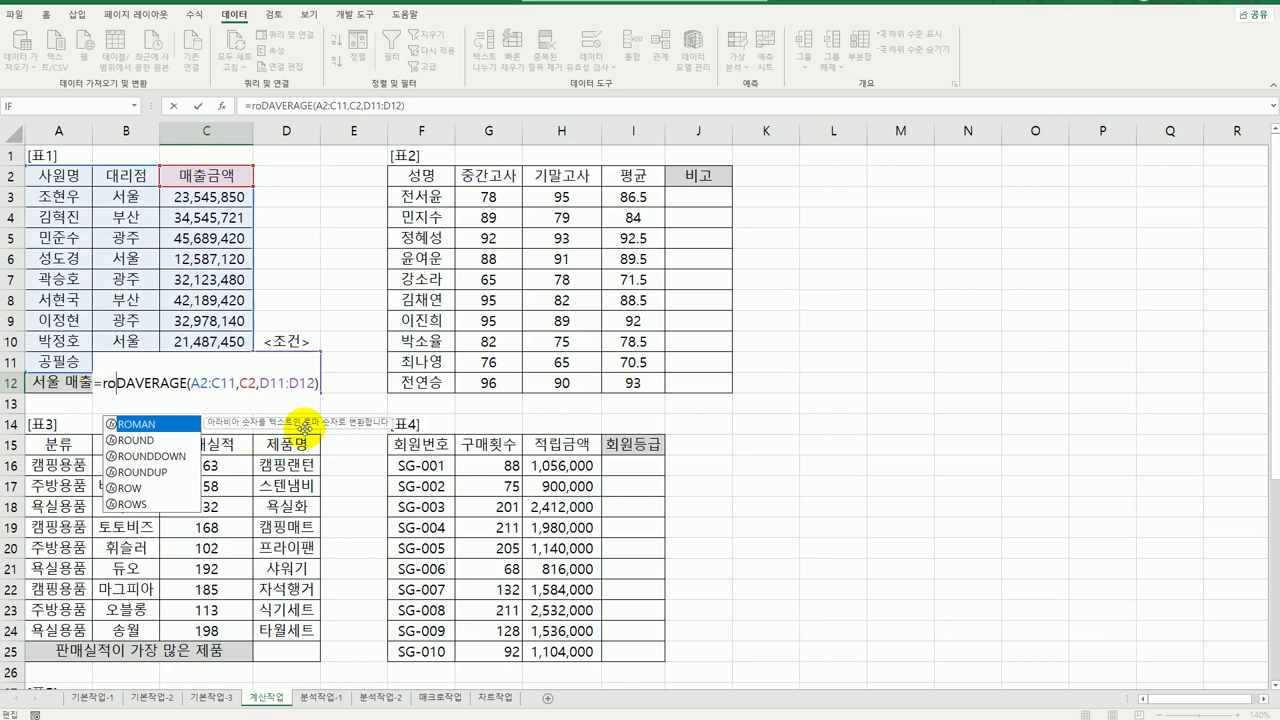
double_click(150, 456)
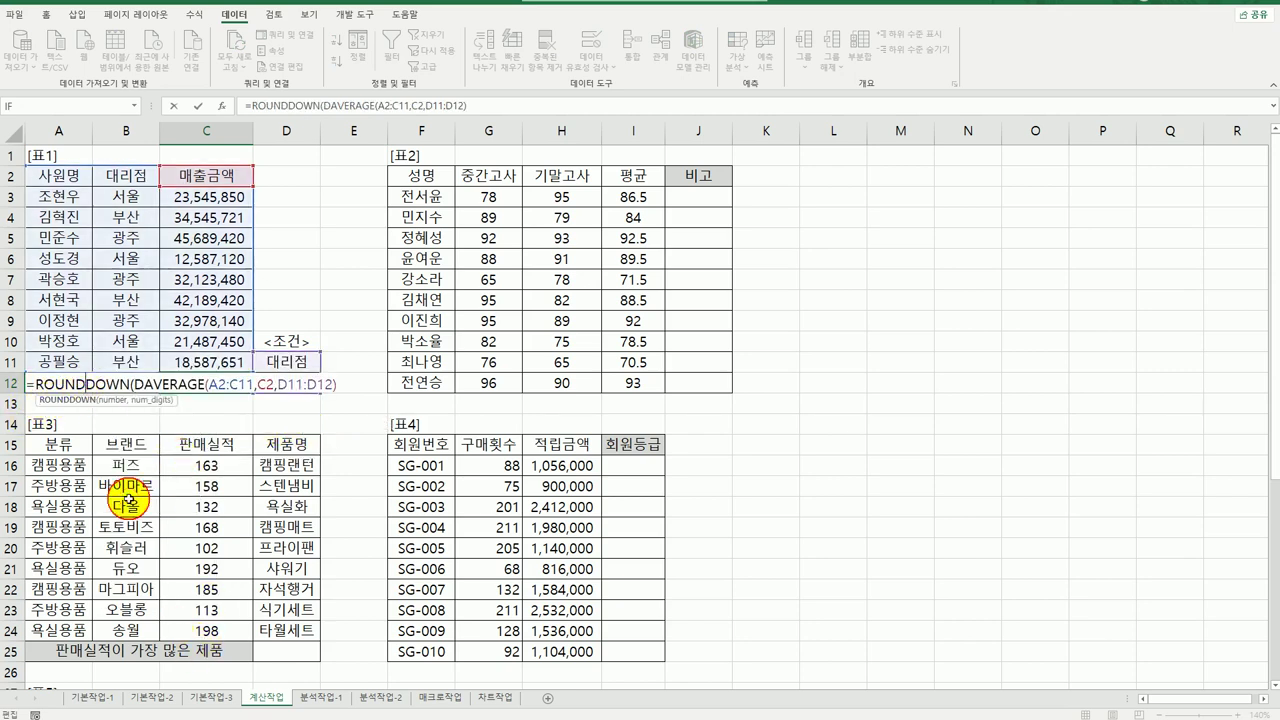
left_click(222, 106)
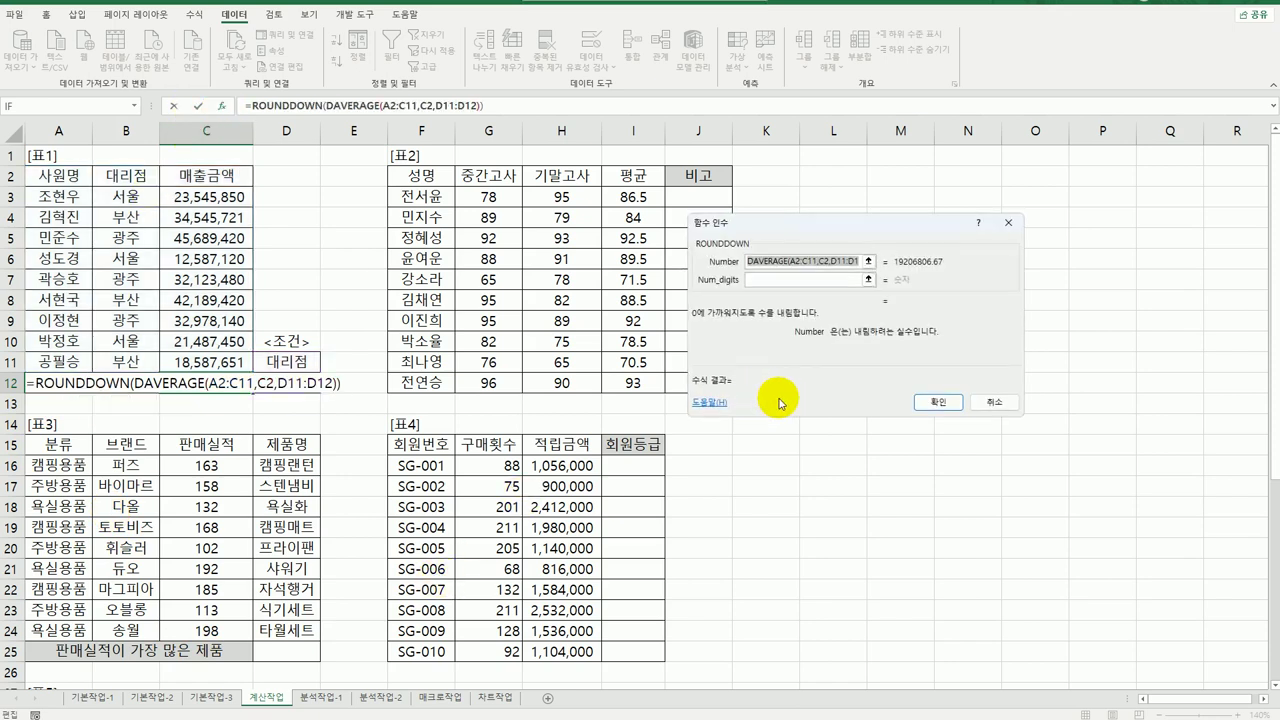
left_click(775, 284)
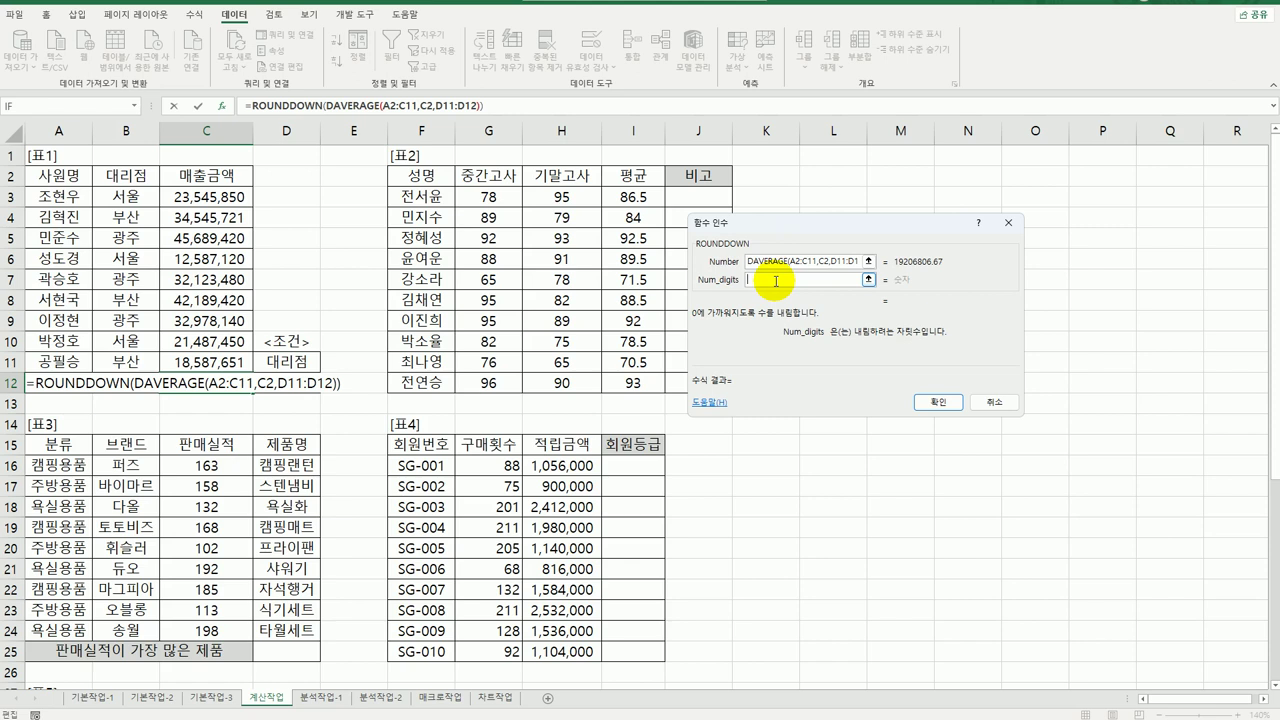
type("-3")
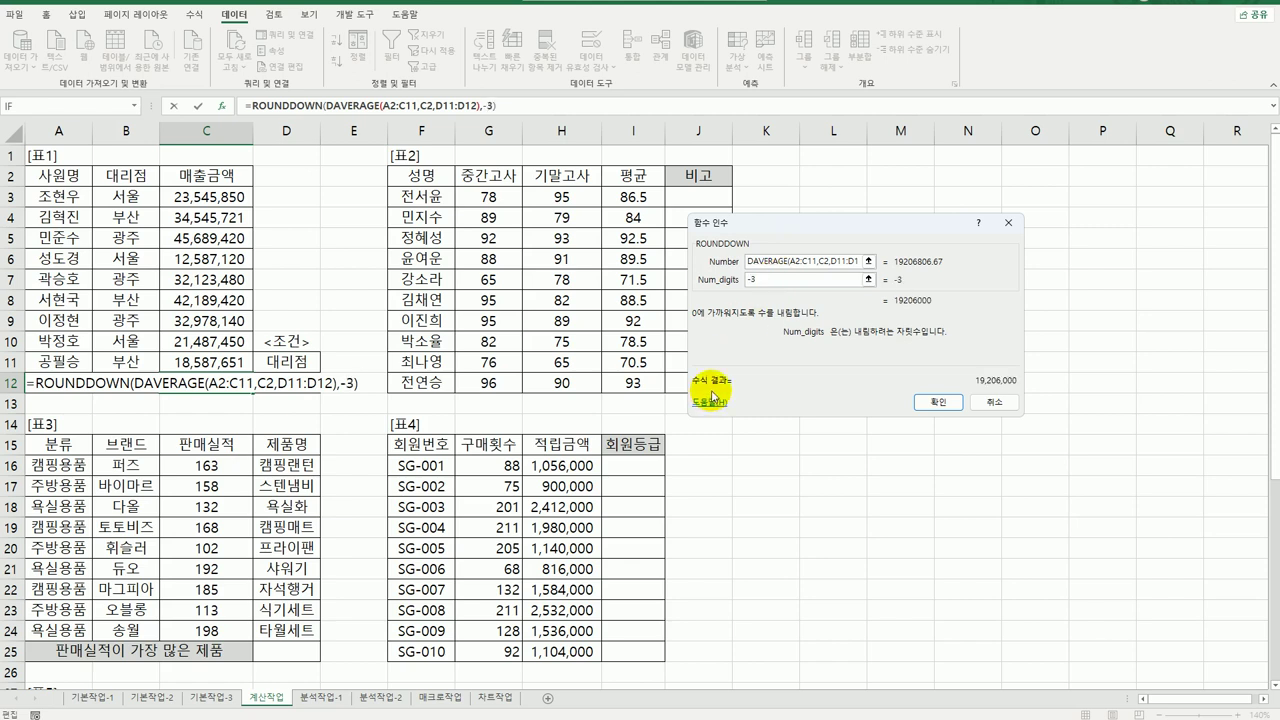
key("BackSpace")
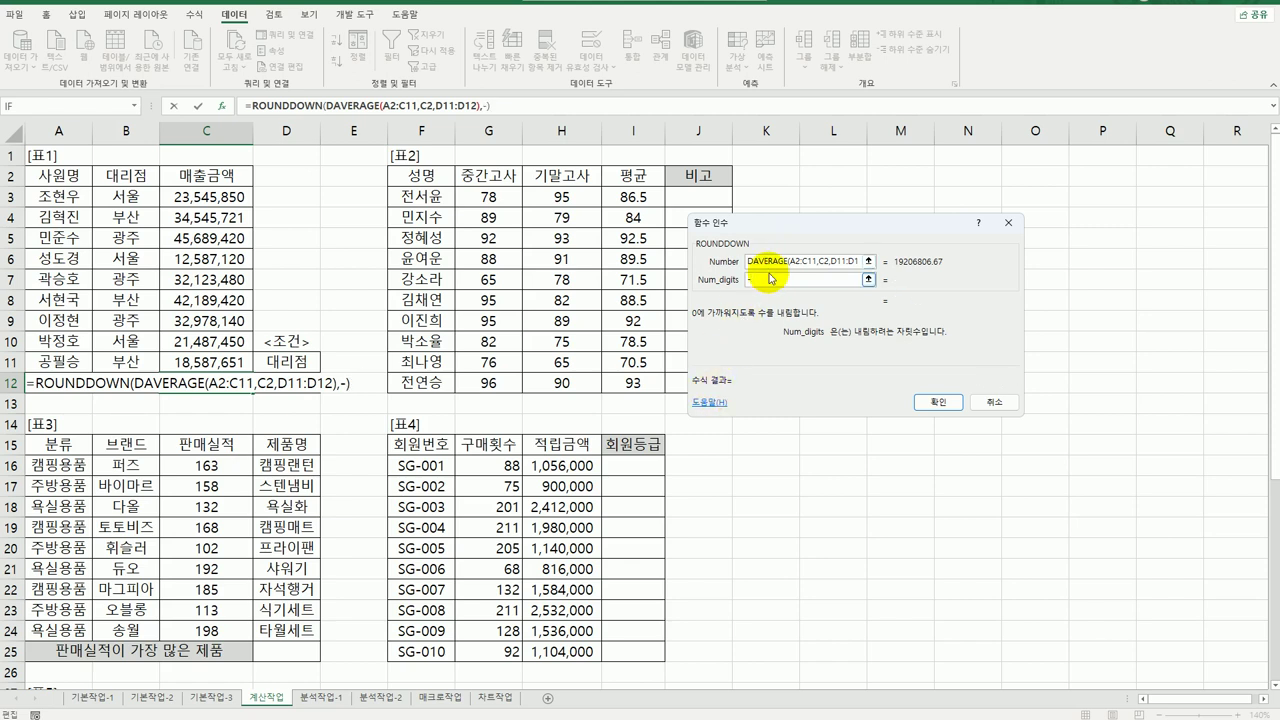
type("1")
key("BackSpace")
type("2")
key("BackSpace")
type("3")
left_click(940, 402)
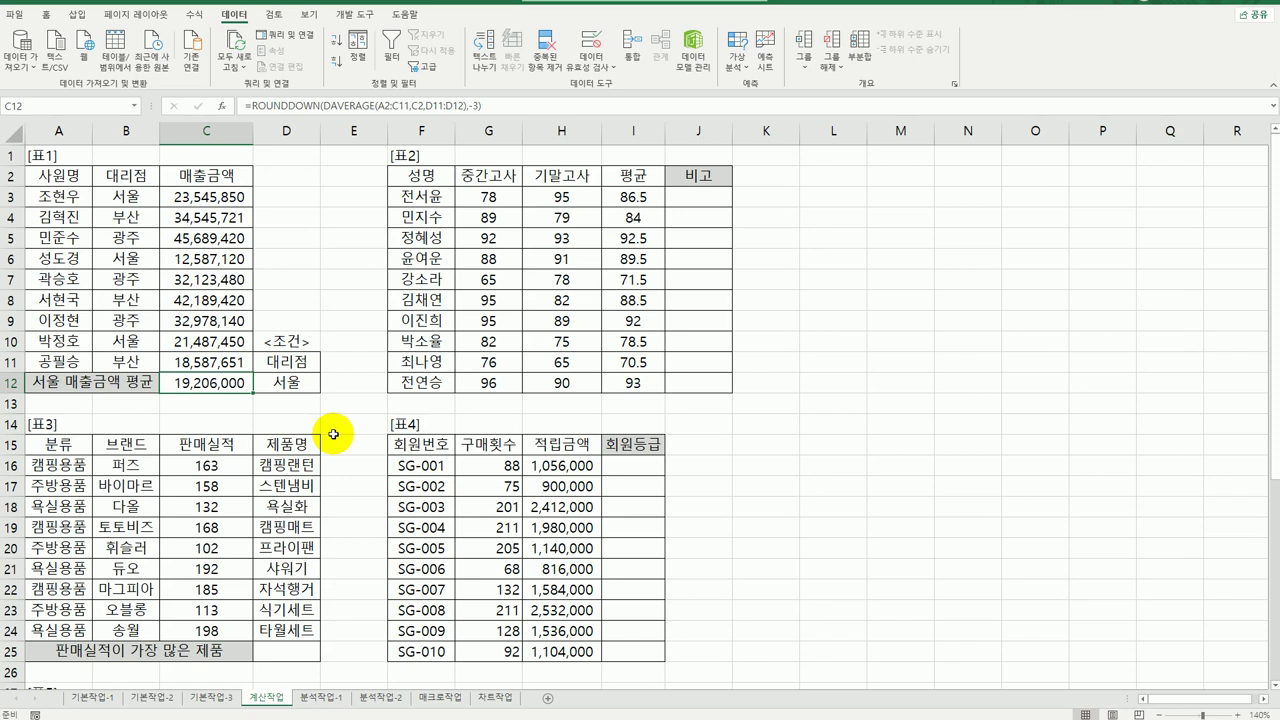
Step: Start a RANK.EQ formula in J3 of the 표2 비고 column and bring up its function arguments
left_click(698, 208)
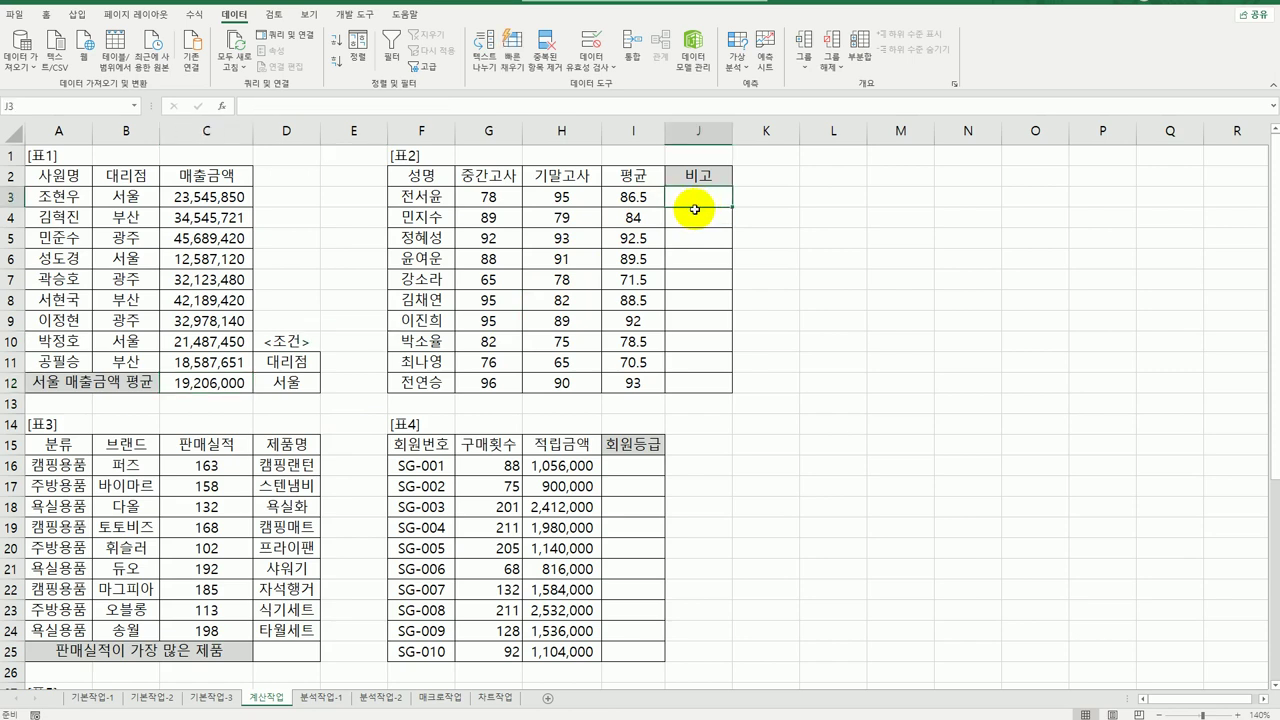
left_click_drag(628, 198, 624, 385)
left_click(703, 198)
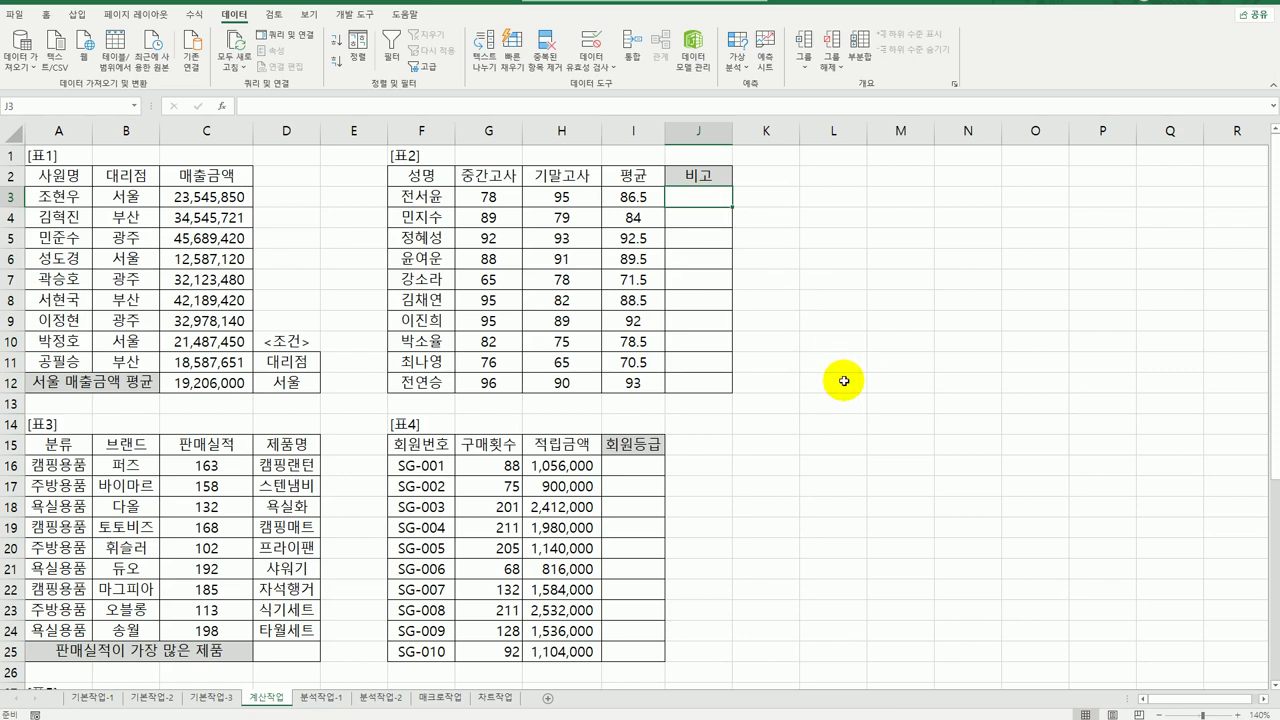
type("=")
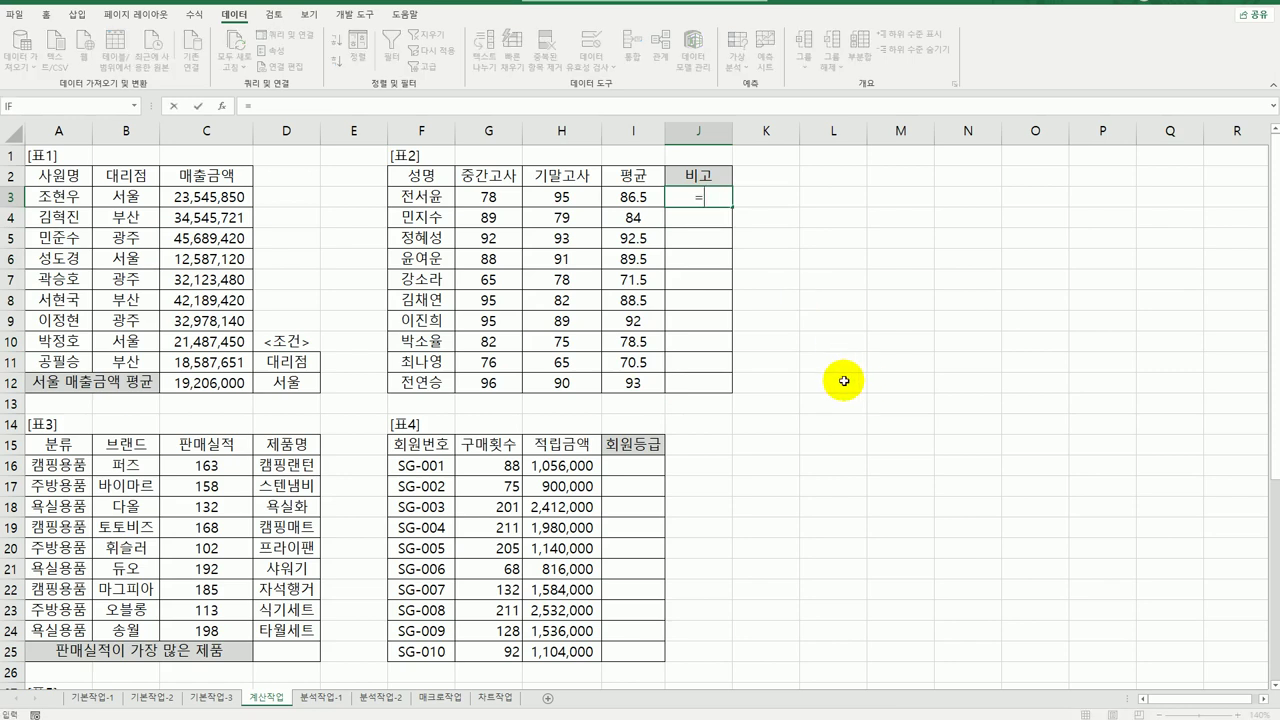
type("rank")
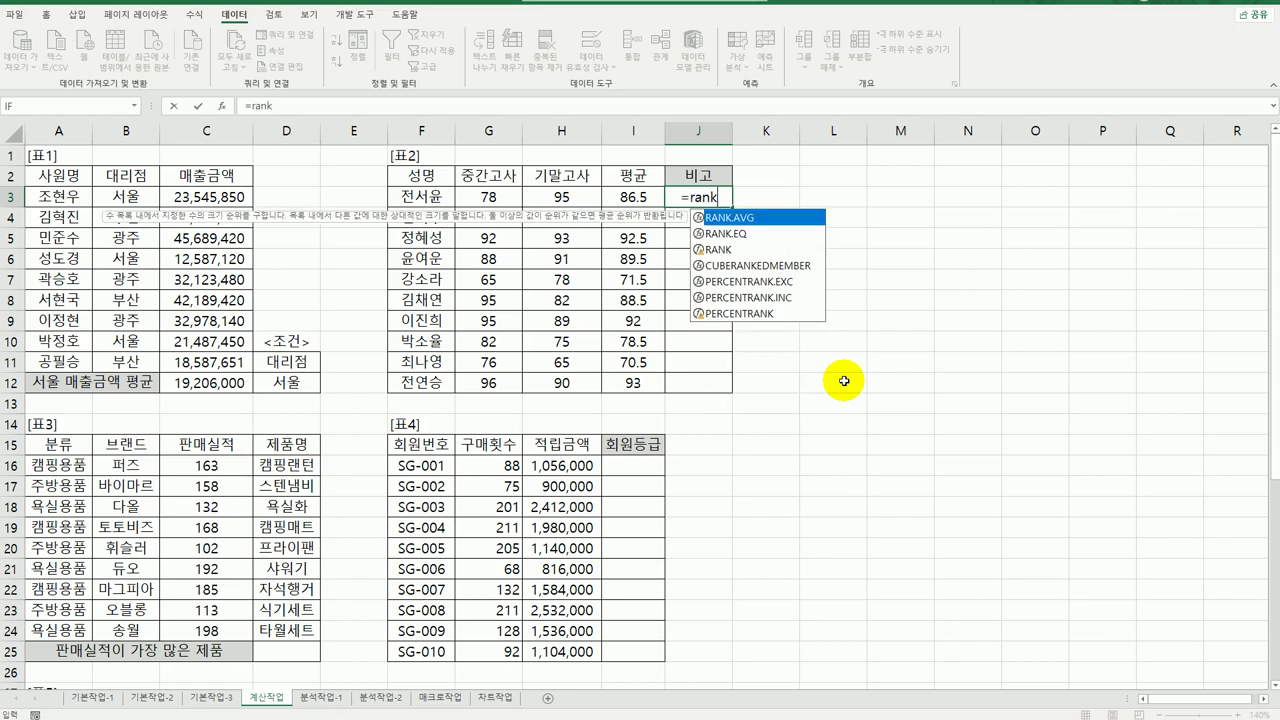
type(".eq")
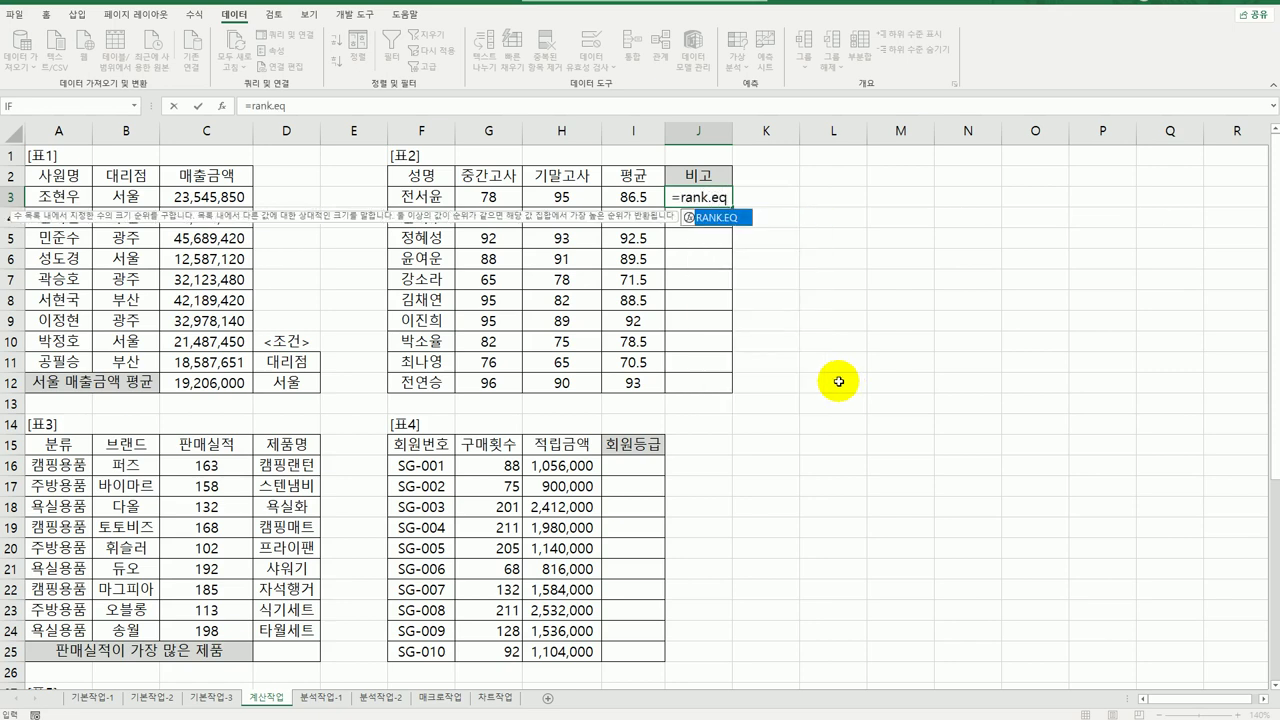
double_click(720, 217)
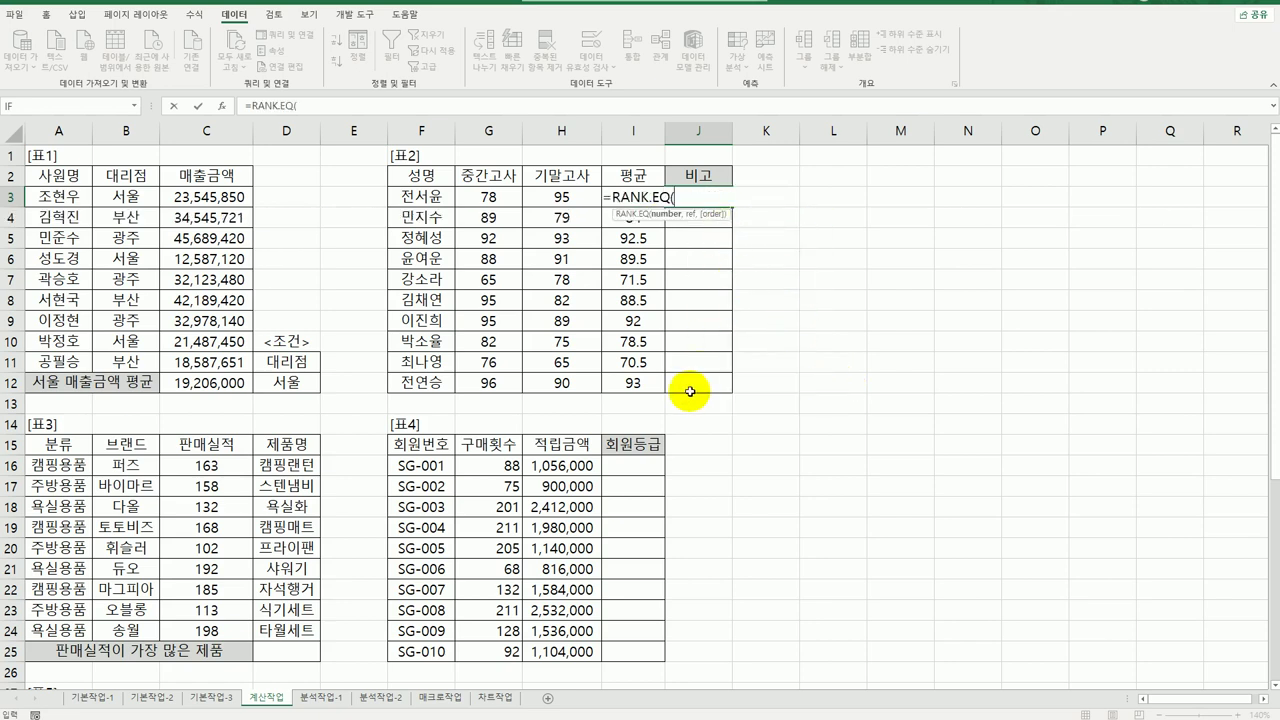
left_click(222, 105)
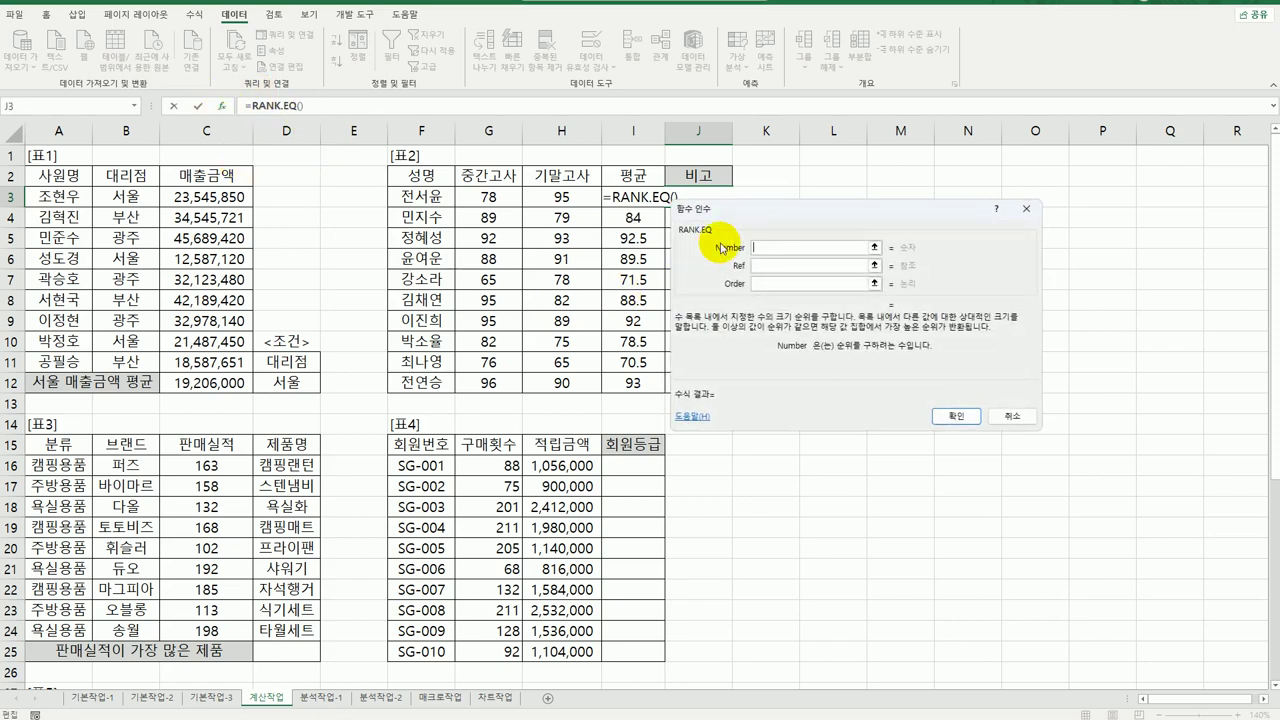
left_click_drag(749, 209, 779, 332)
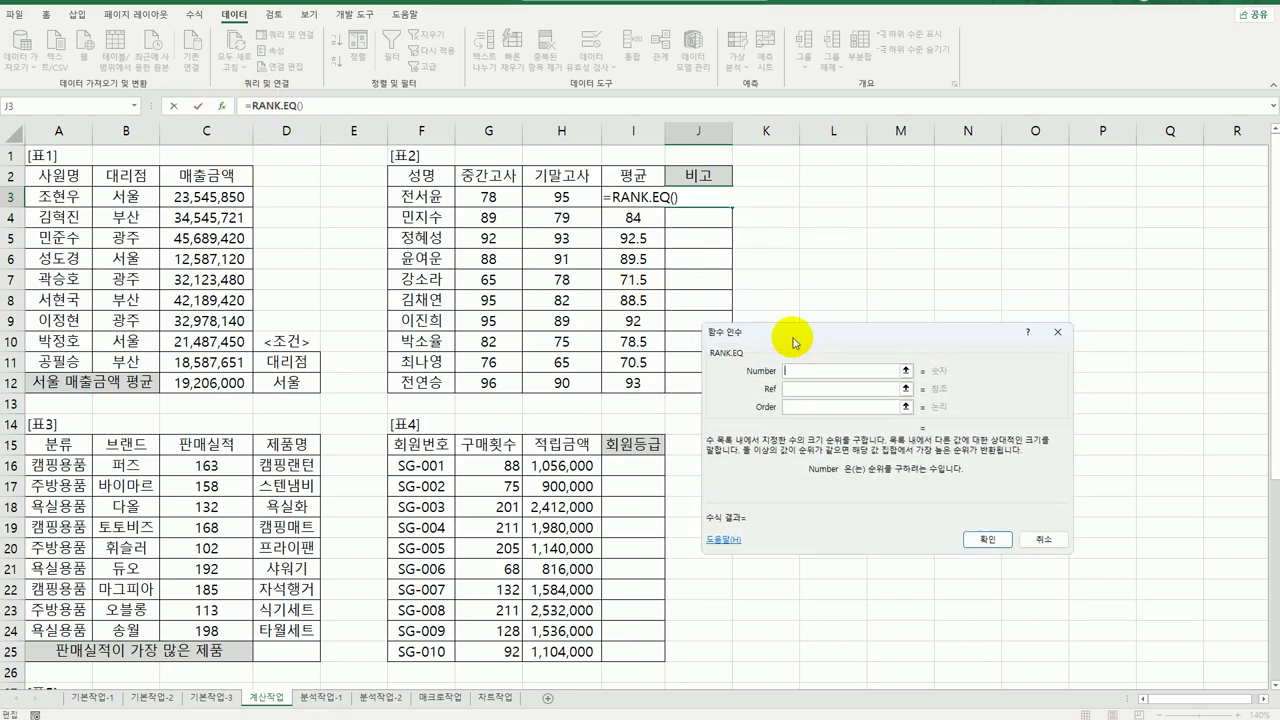
Step: Rank the 평균 value I3 against the absolute range $I$3:$I$12 with Order 0, and fill the formula down to J12
left_click(626, 197)
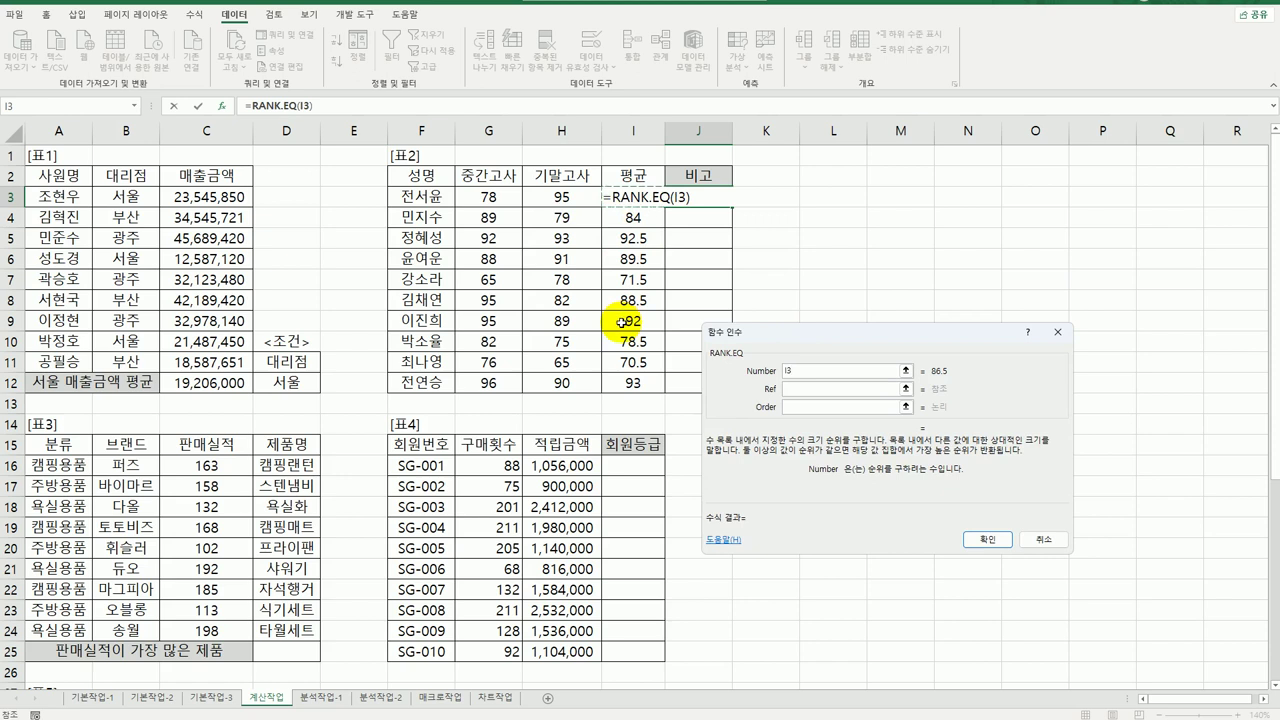
left_click(800, 389)
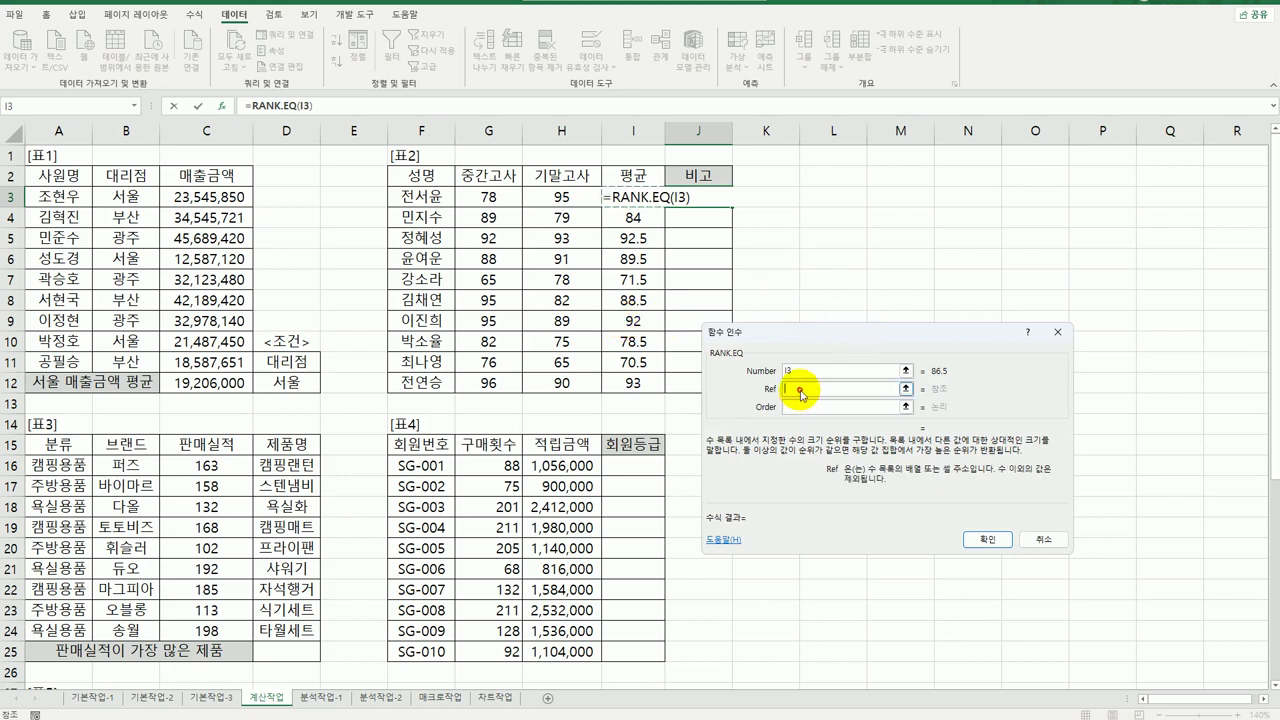
left_click_drag(620, 197, 620, 385)
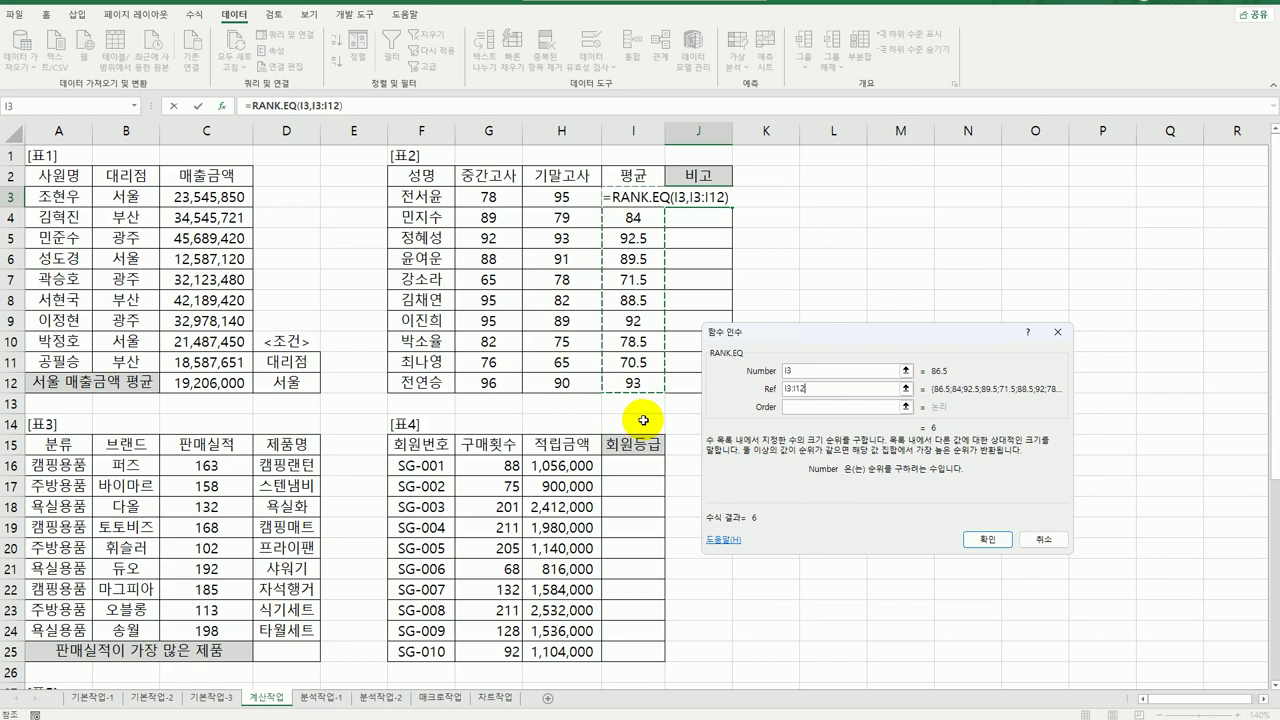
key("F4")
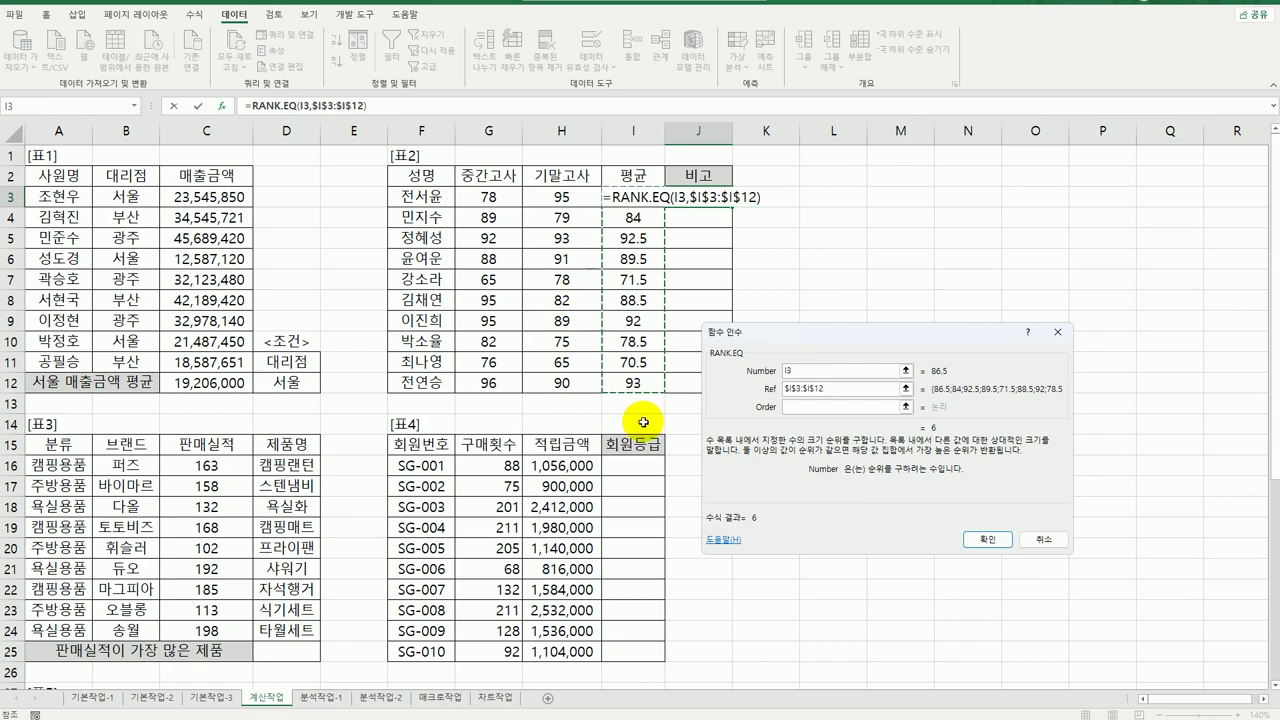
left_click(843, 408)
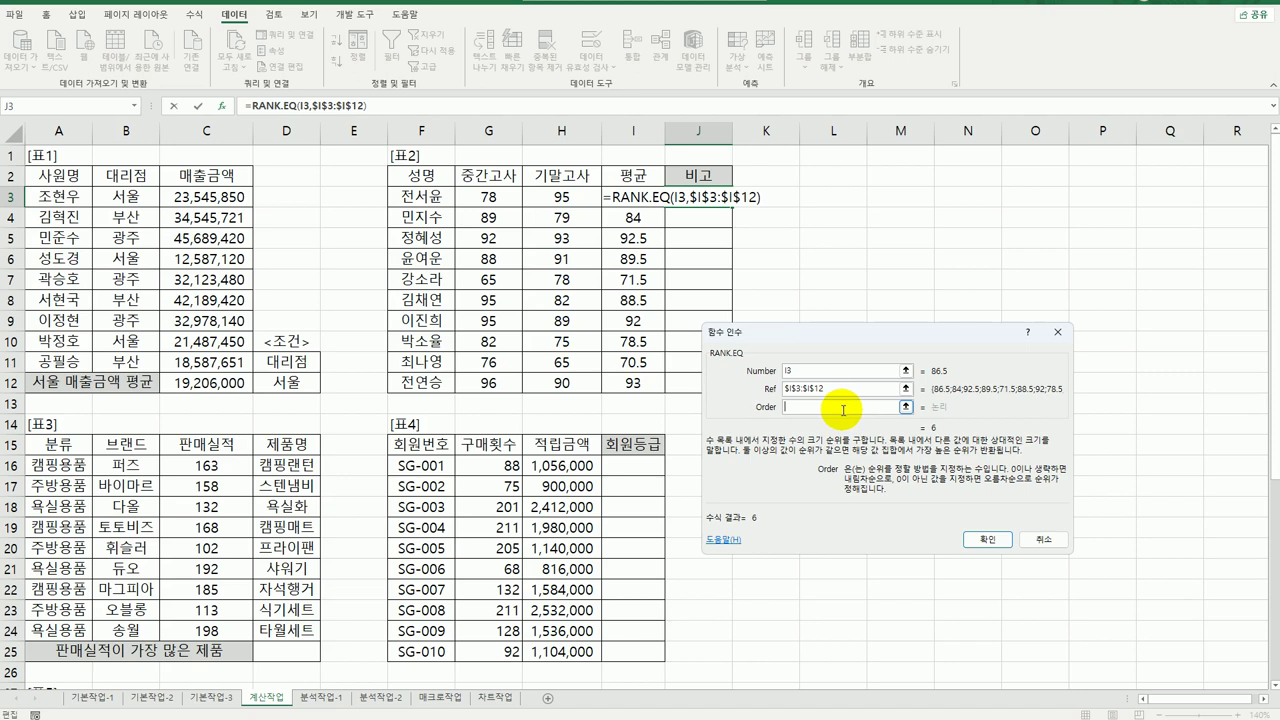
type("0")
left_click(985, 540)
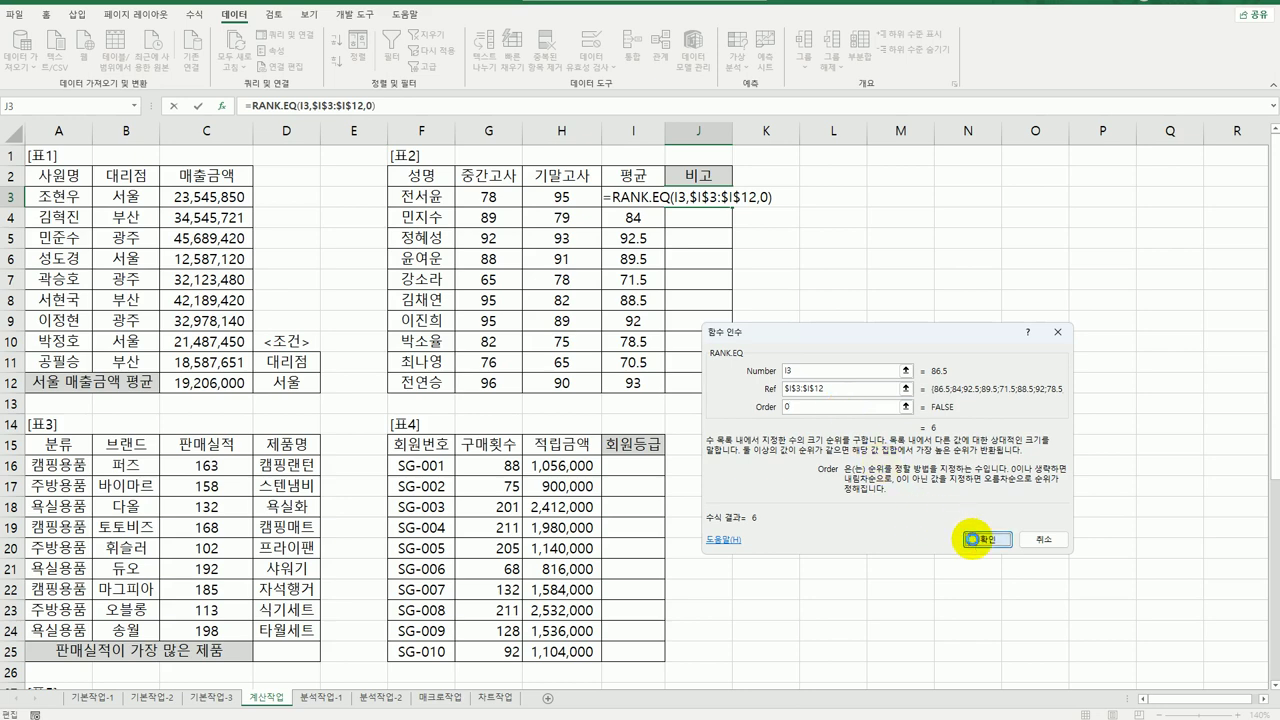
left_click_drag(732, 207, 718, 401)
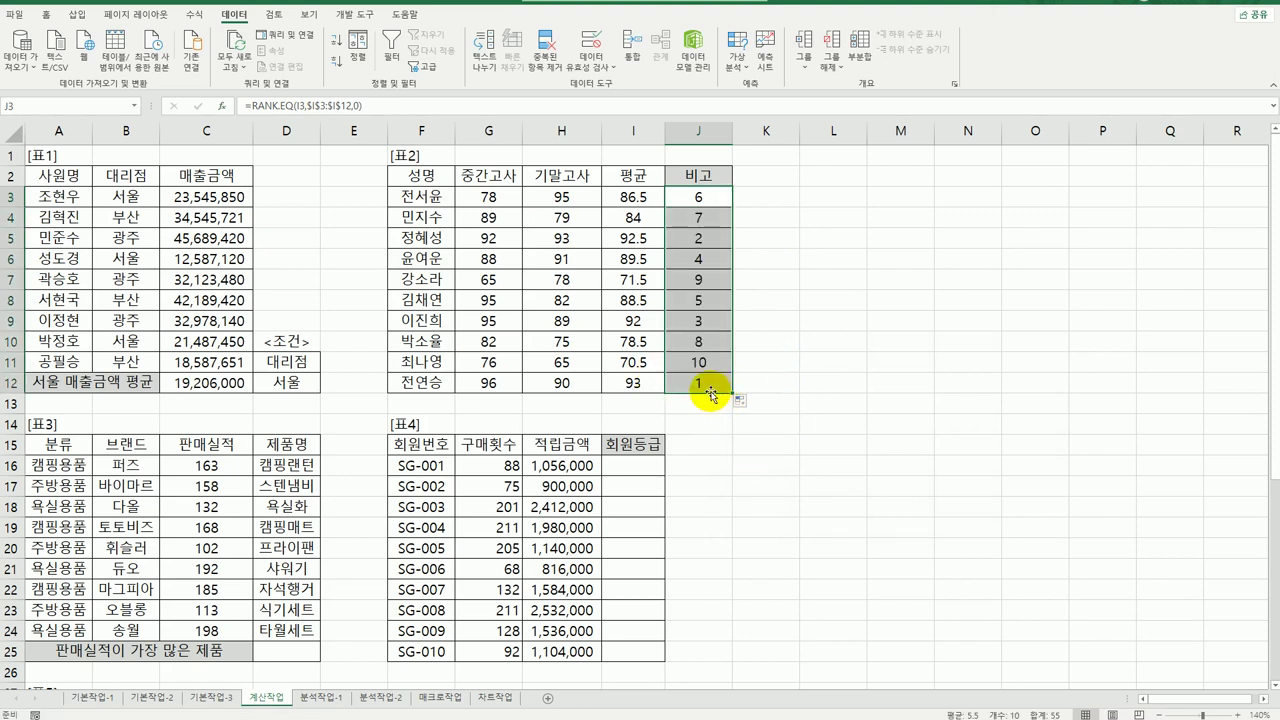
left_click(712, 365)
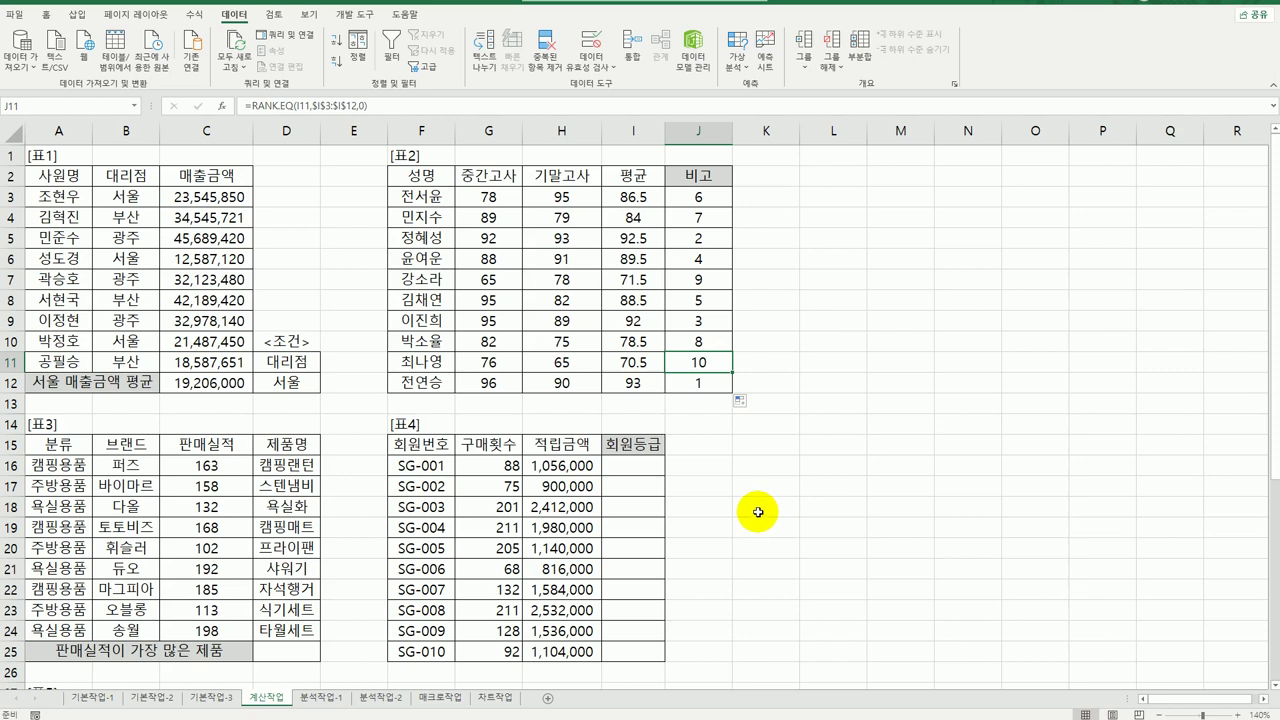
Step: Wrap the RANK.EQ formula in J3 in CHOOSE as its Index_num and bring up the CHOOSE arguments
left_click(706, 200)
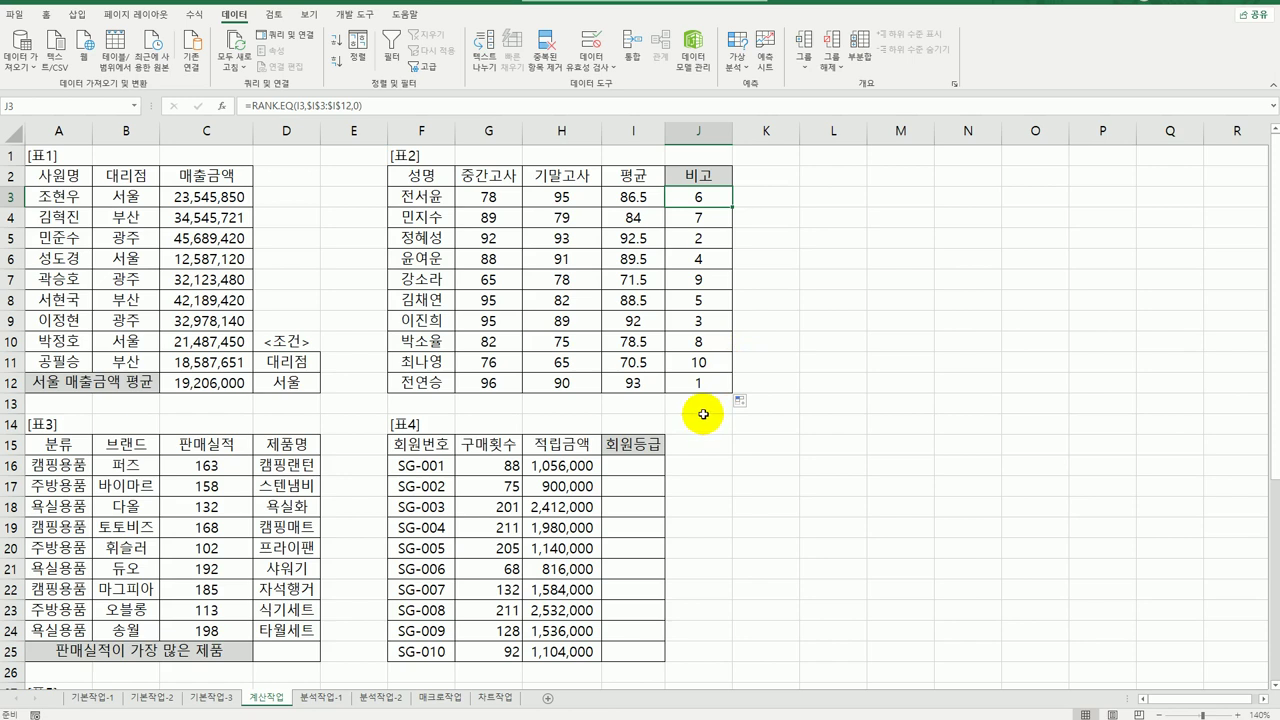
double_click(701, 199)
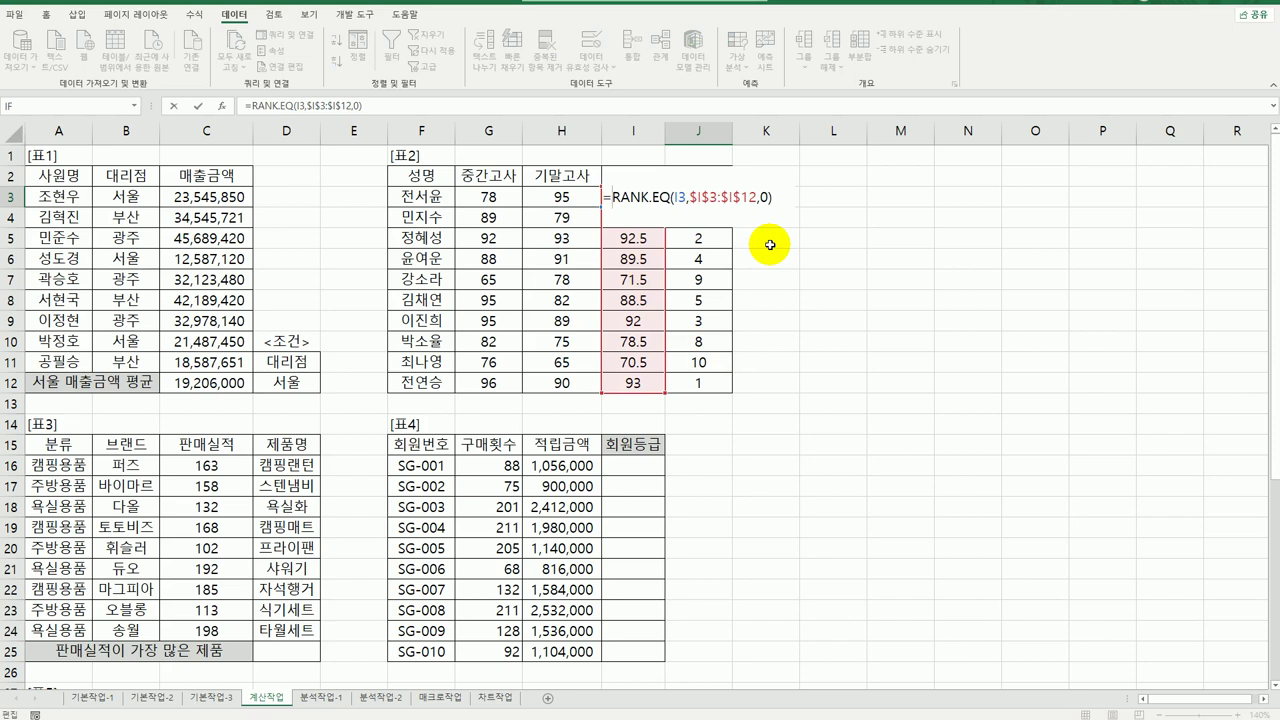
type("choo")
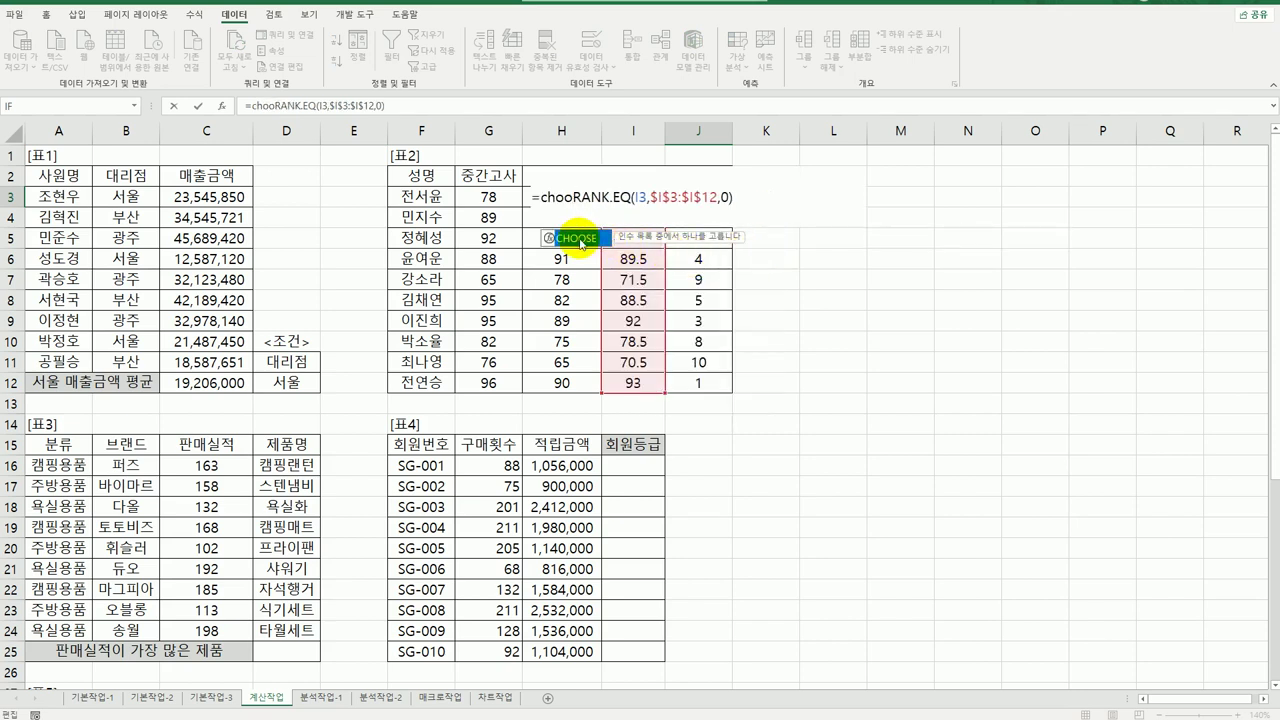
double_click(577, 240)
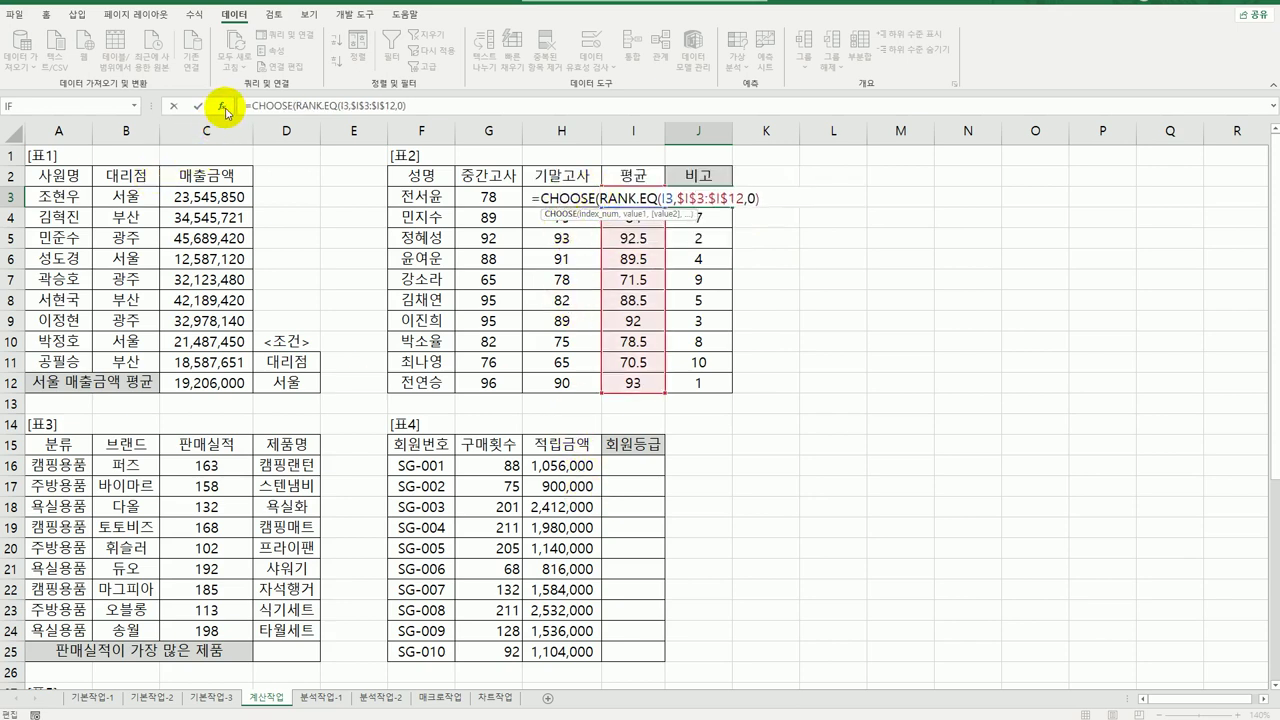
left_click(221, 105)
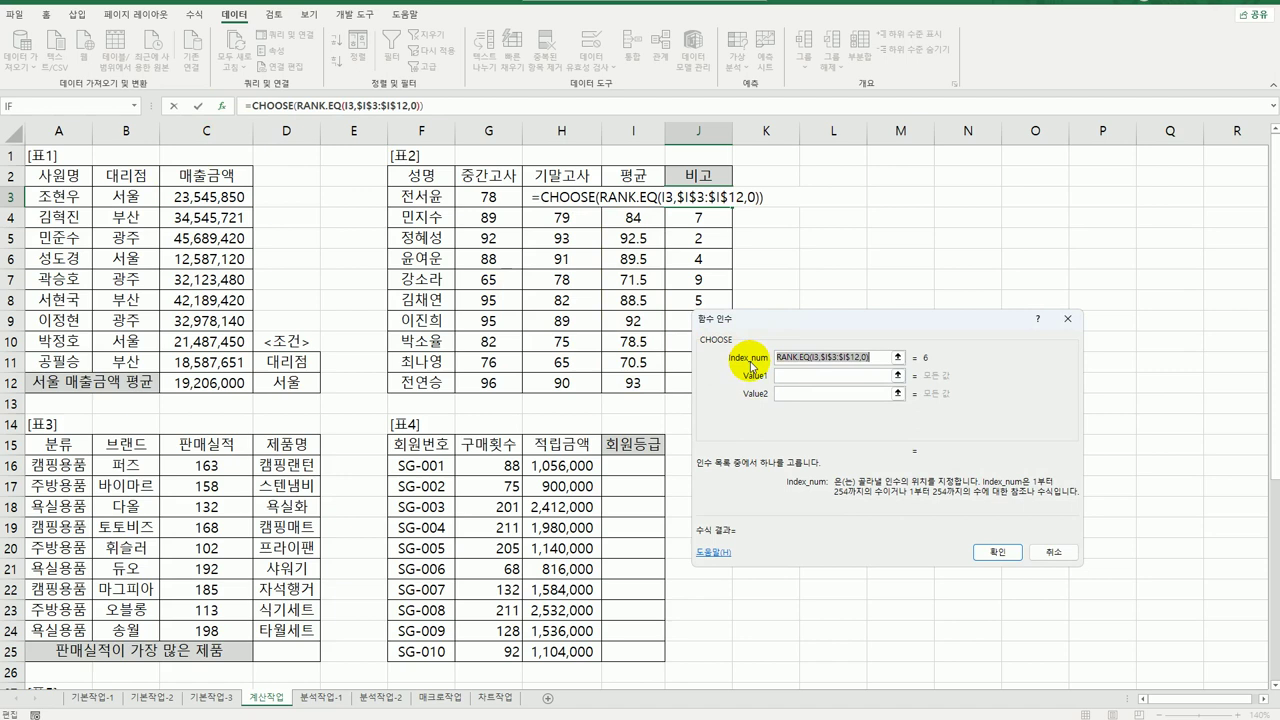
Step: Set the CHOOSE results to 1등 for Value1, 2등 for Value2 and 3등 for Value3
left_click(826, 375)
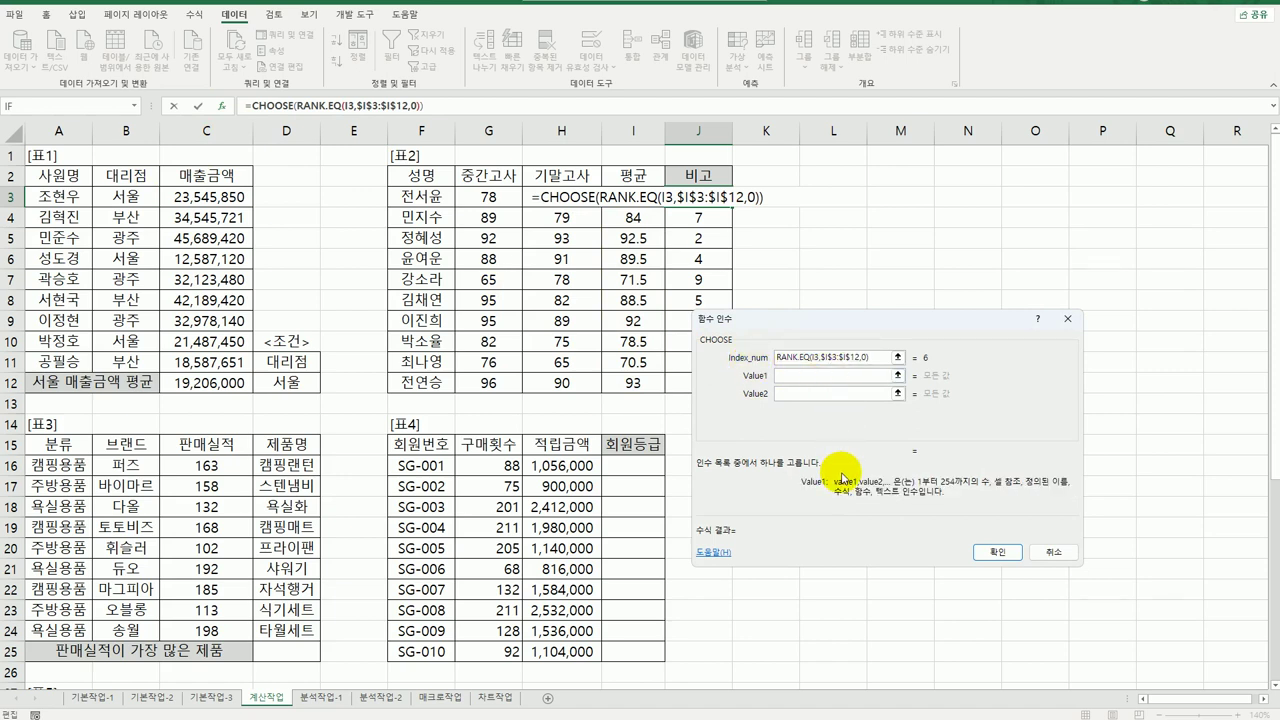
type("1")
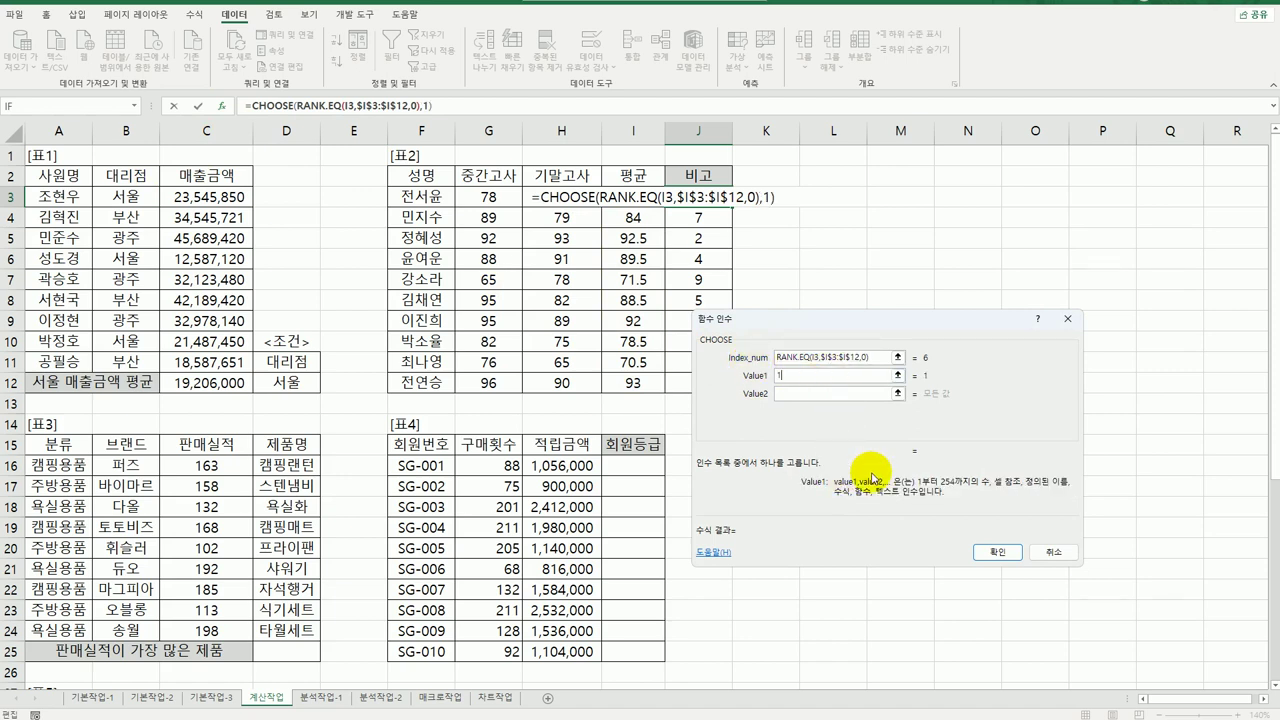
type("len")
key("BackSpace")
key("BackSpace")
key("BackSpace")
type("등")
key("Tab")
type("2등")
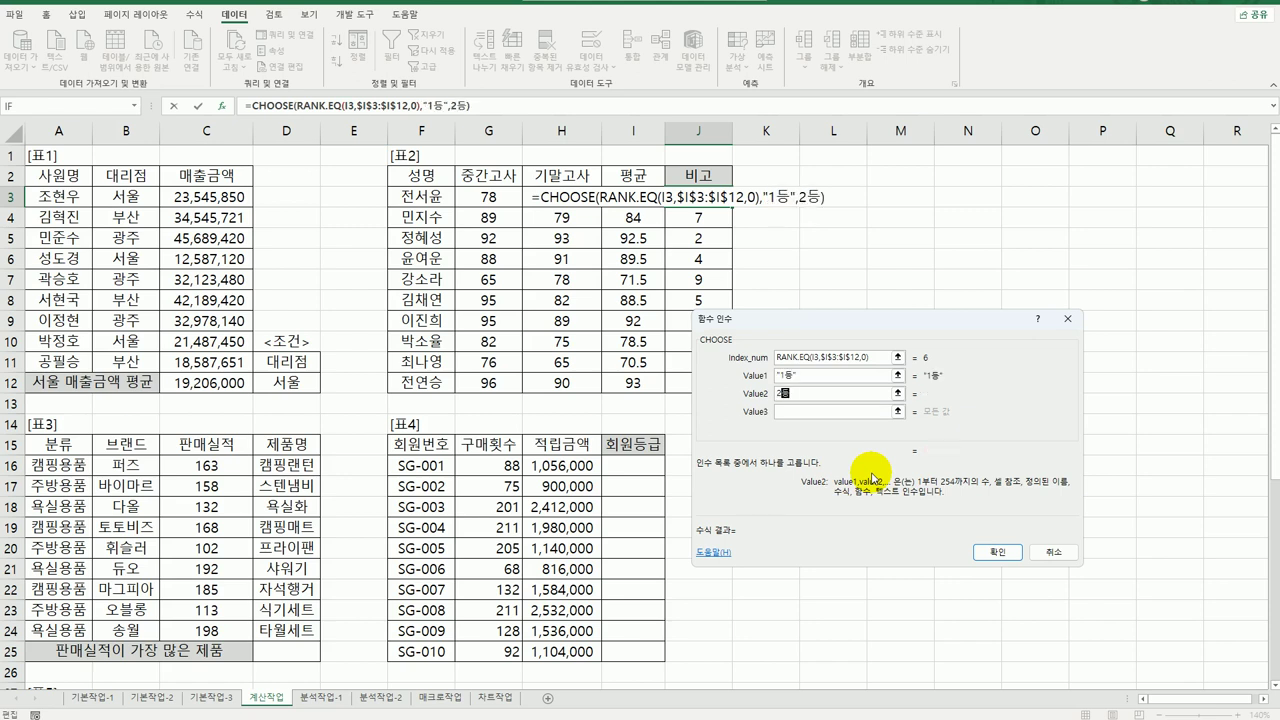
key("Tab")
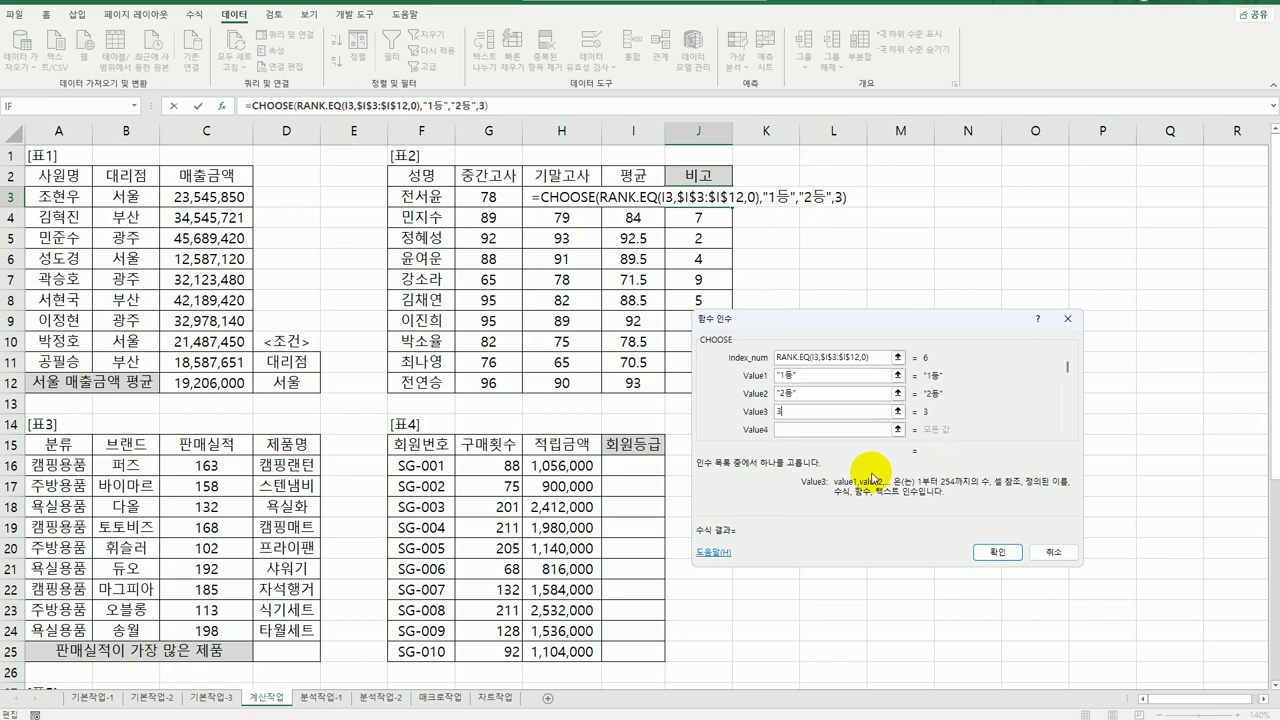
type("3등")
key("Tab")
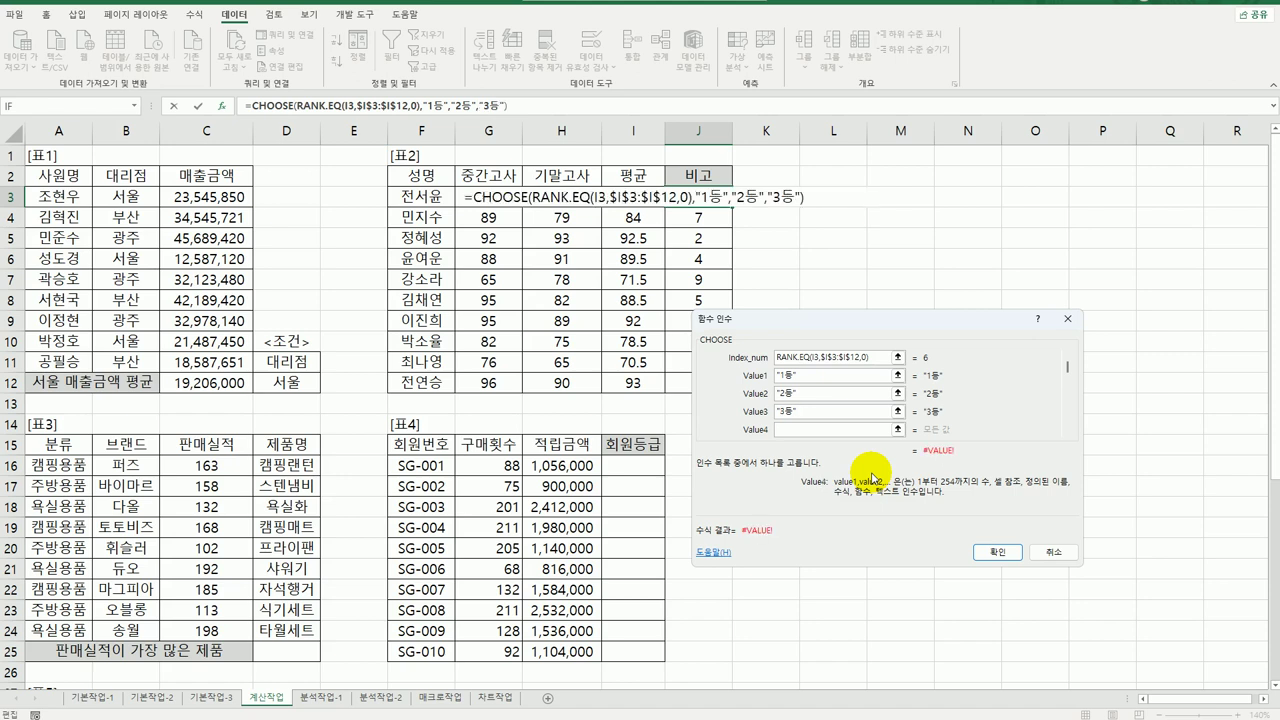
Step: Leave Value4 empty, apply the CHOOSE formula in J3 and fill it down to J12
type("\"\"")
key("BackSpace")
key("BackSpace")
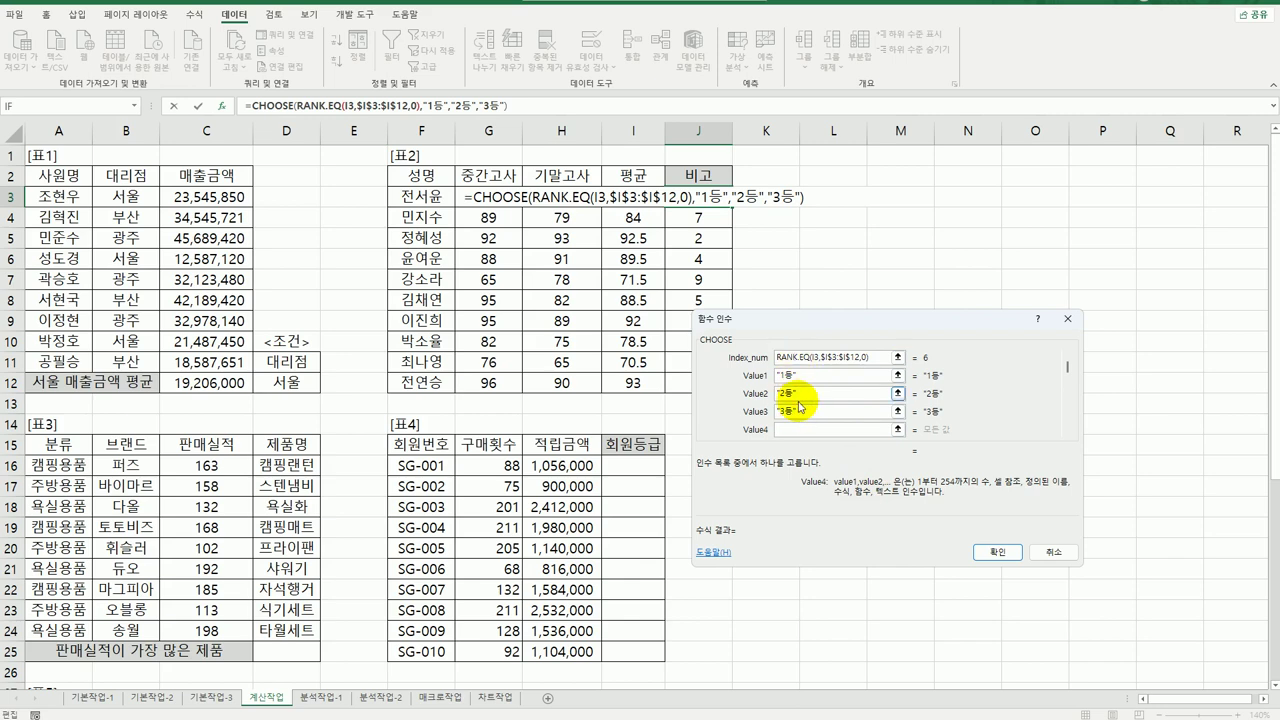
left_click(990, 554)
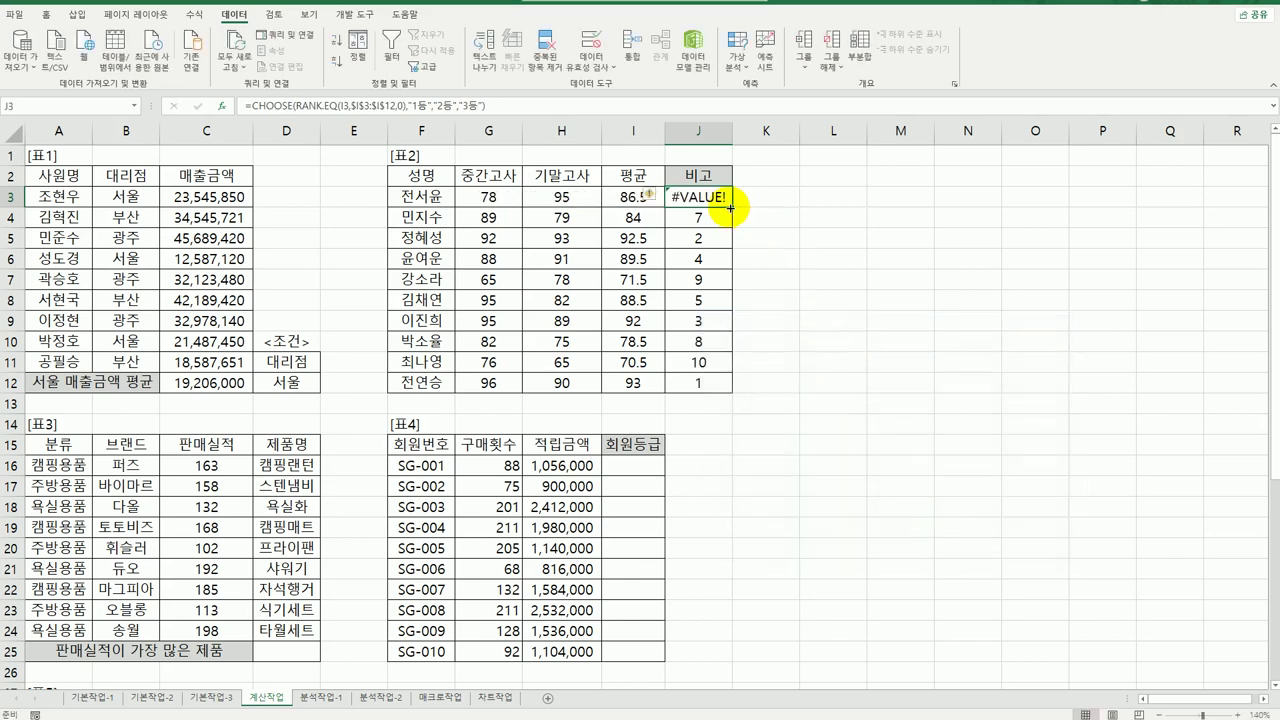
left_click_drag(732, 205, 710, 400)
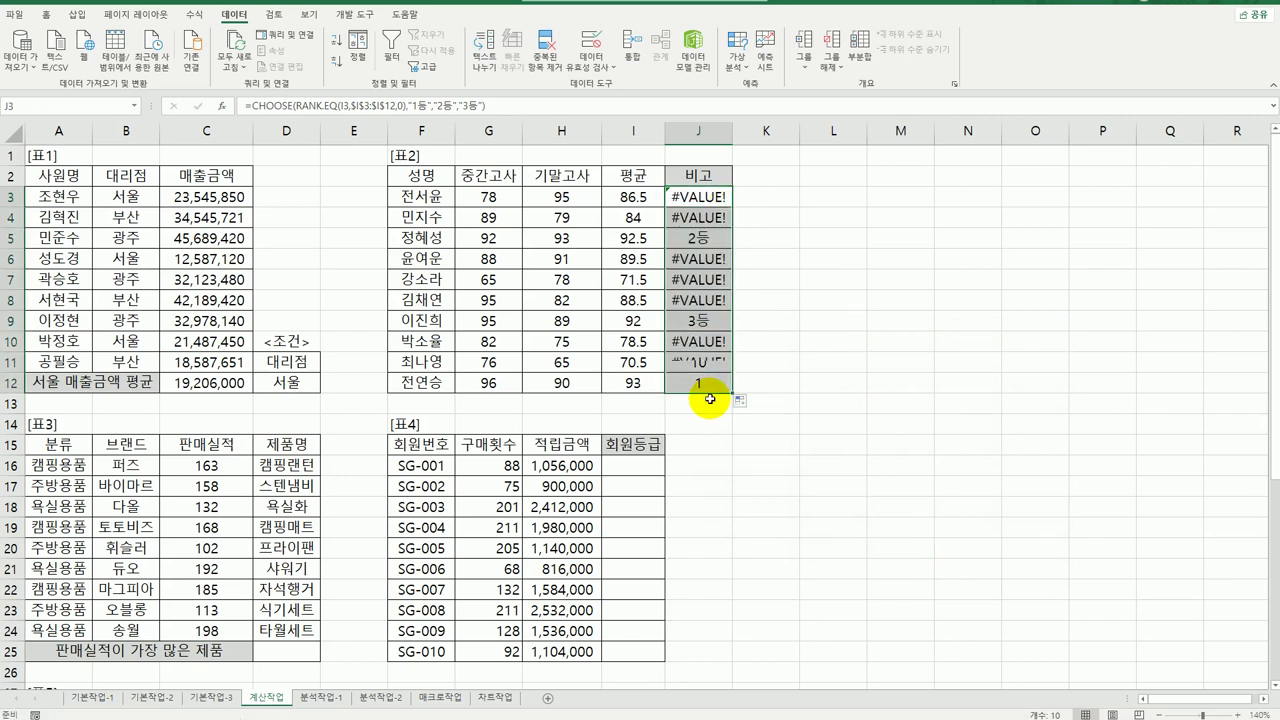
Step: Copy the RANK.EQ(I3,$I$3:$I$12,0) expression from inside the CHOOSE formula in J3
left_click(692, 197)
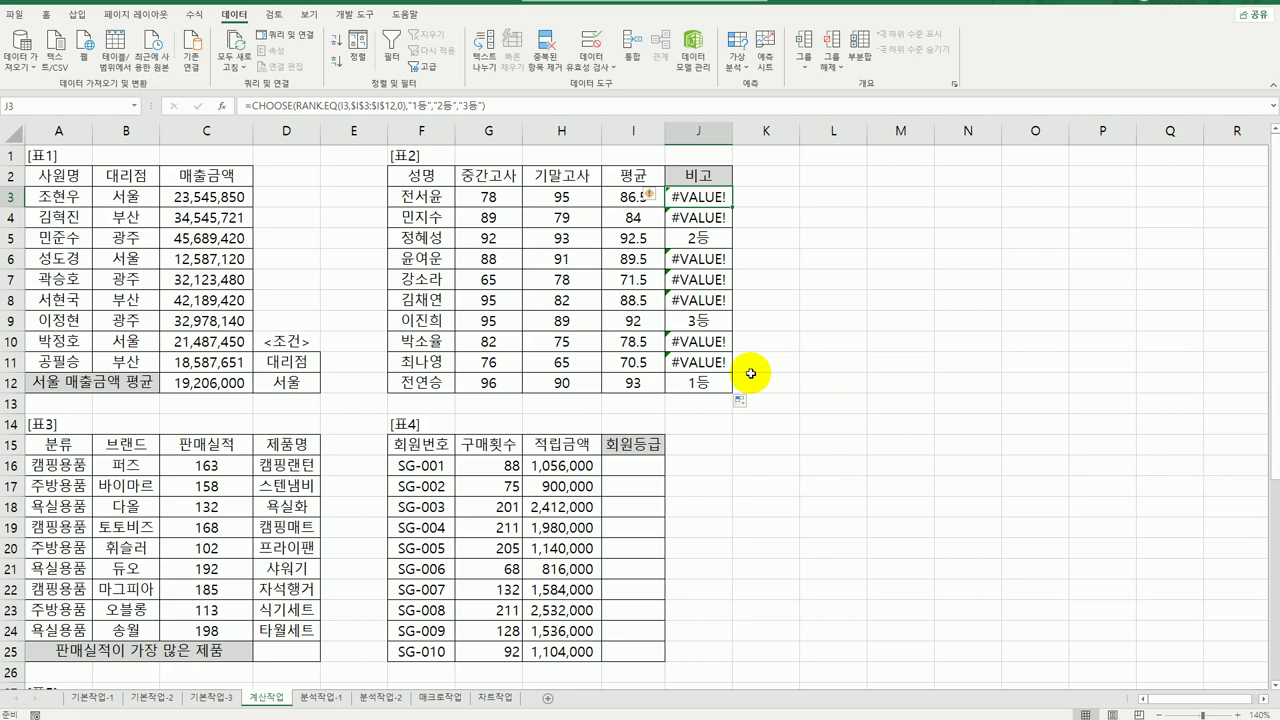
double_click(688, 197)
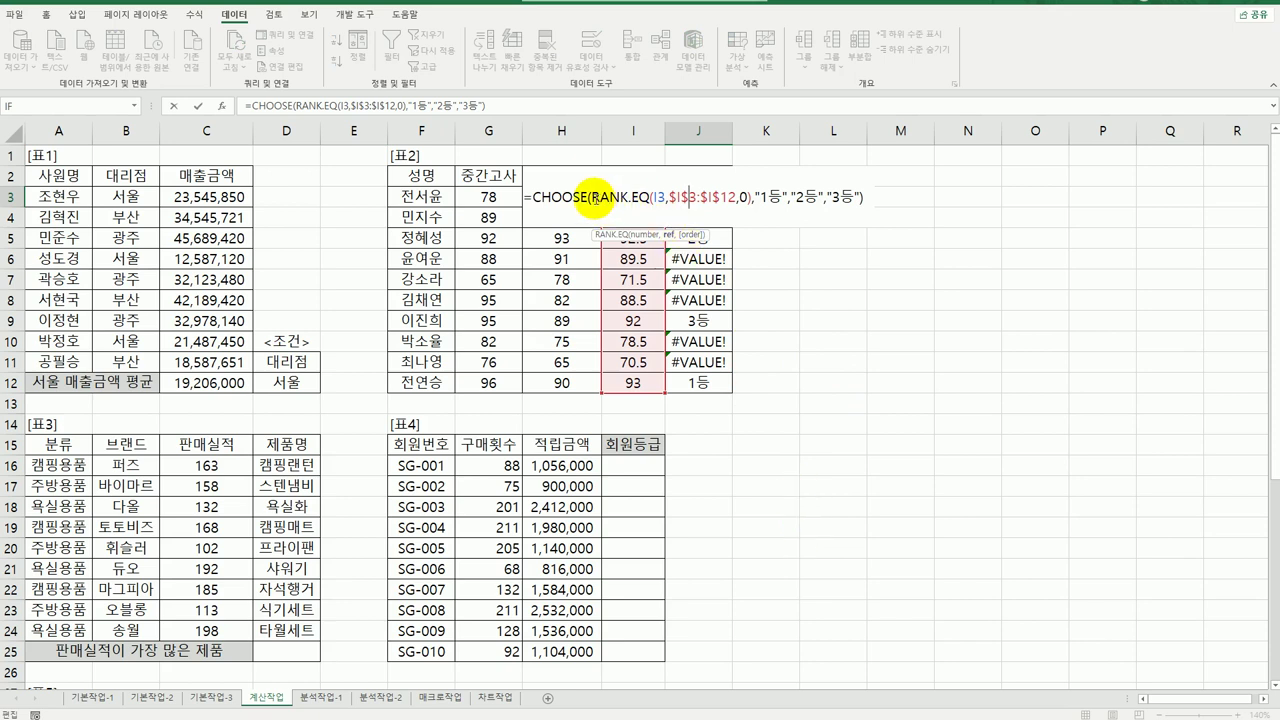
left_click_drag(592, 197, 750, 206)
key("ctrl+c")
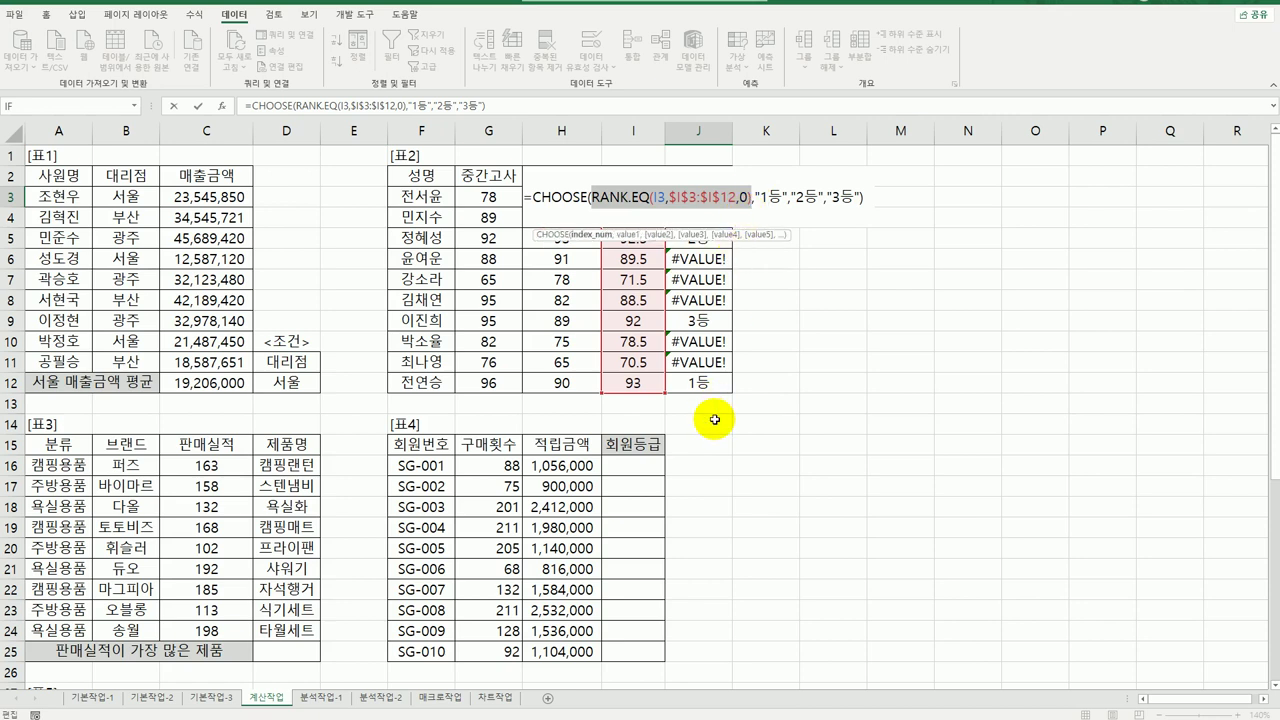
Step: Insert an IF function in front of CHOOSE in the J3 formula
left_click(526, 197)
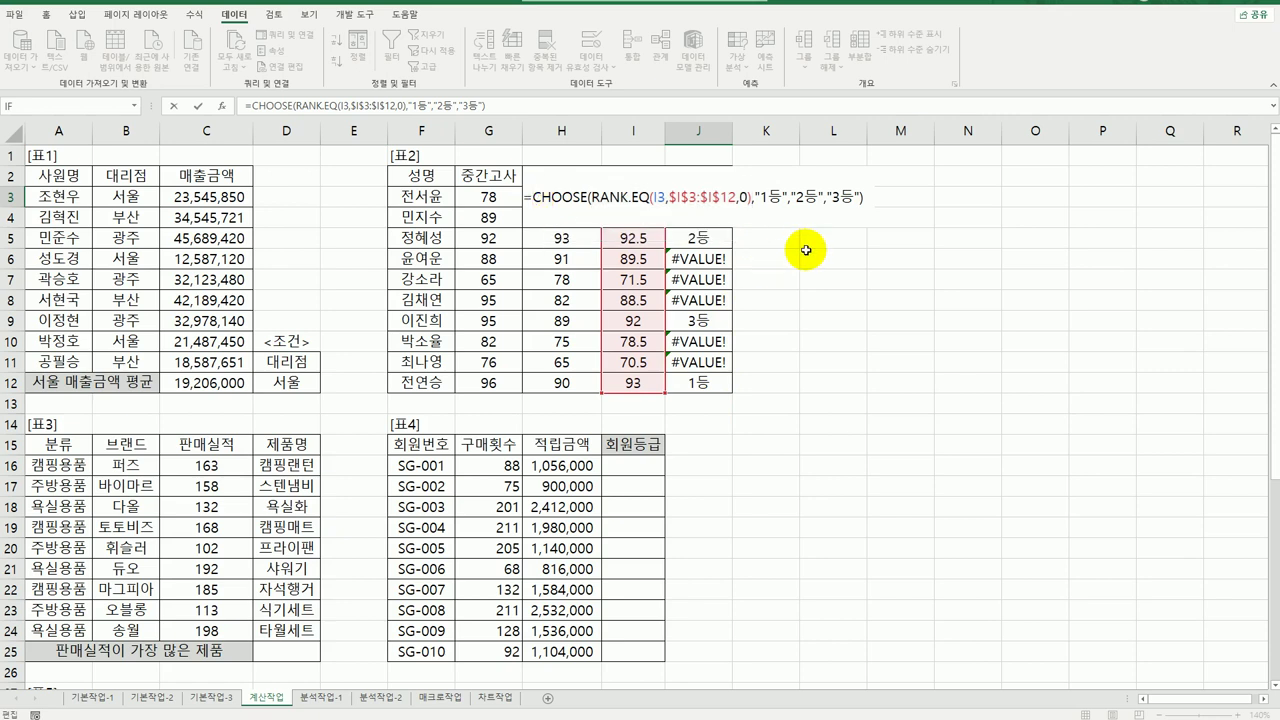
type("ㅇ")
key("BackSpace")
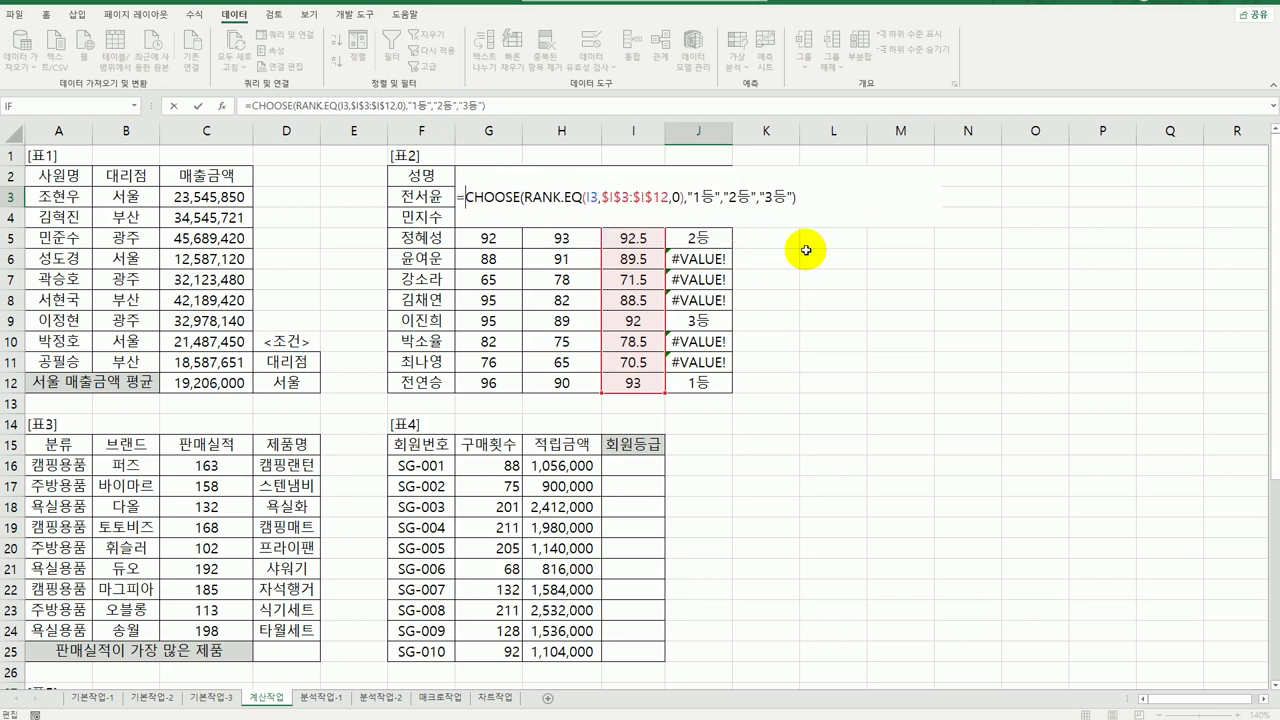
type("if")
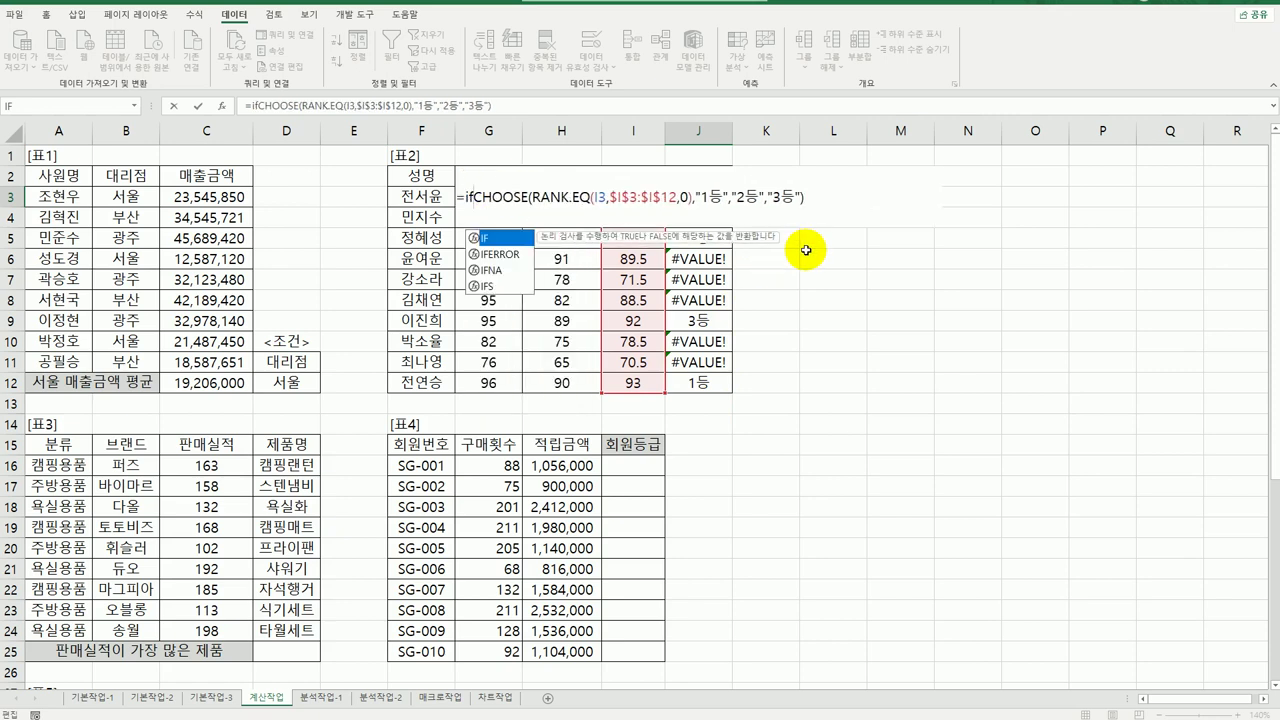
double_click(485, 238)
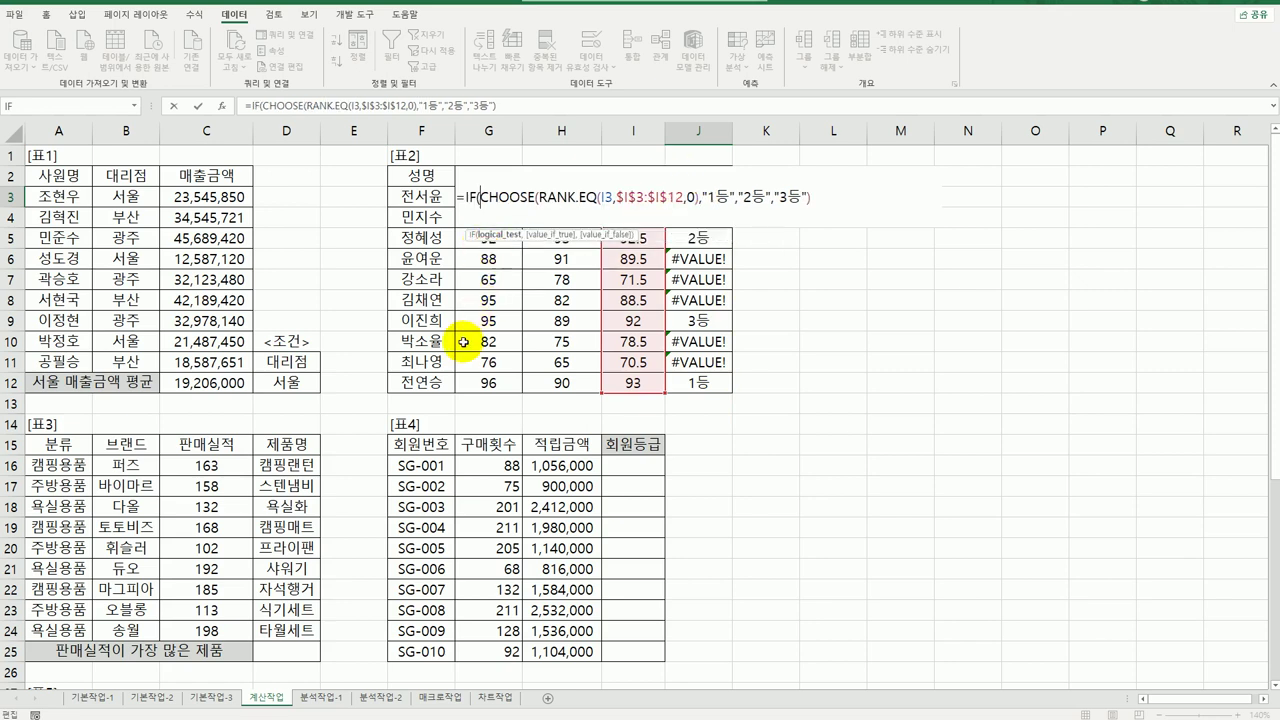
left_click(471, 196)
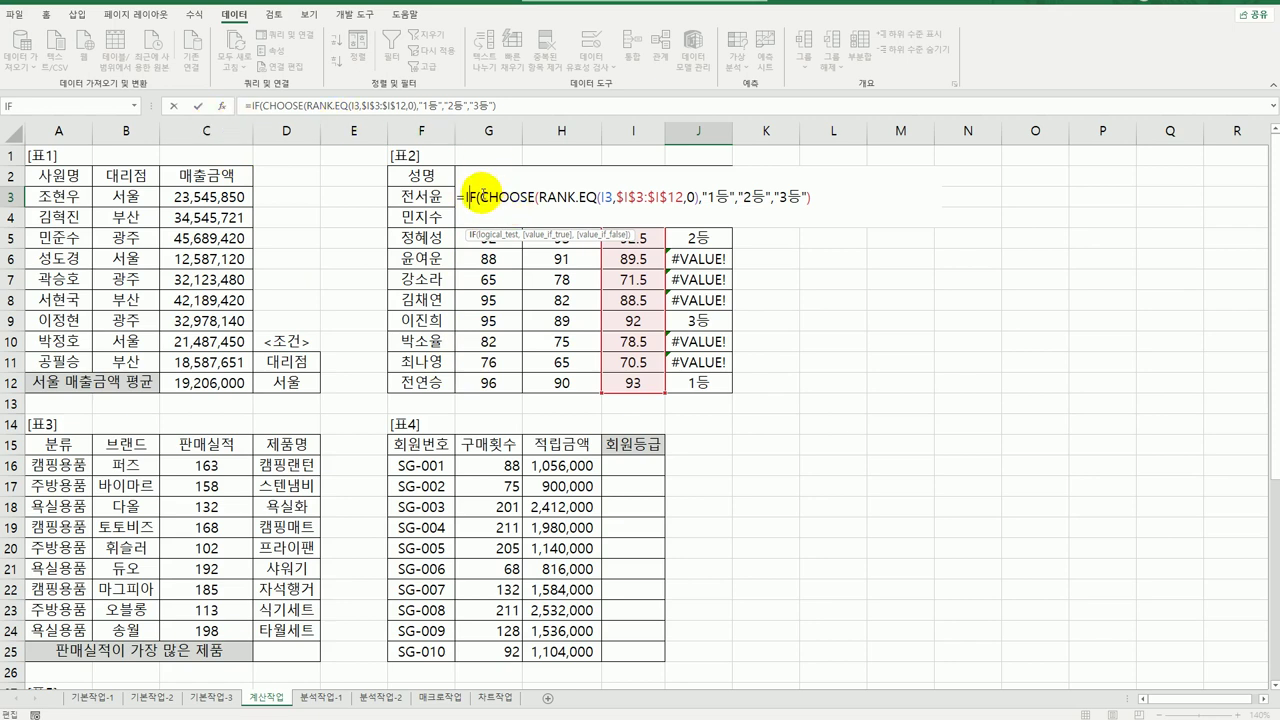
left_click(480, 198)
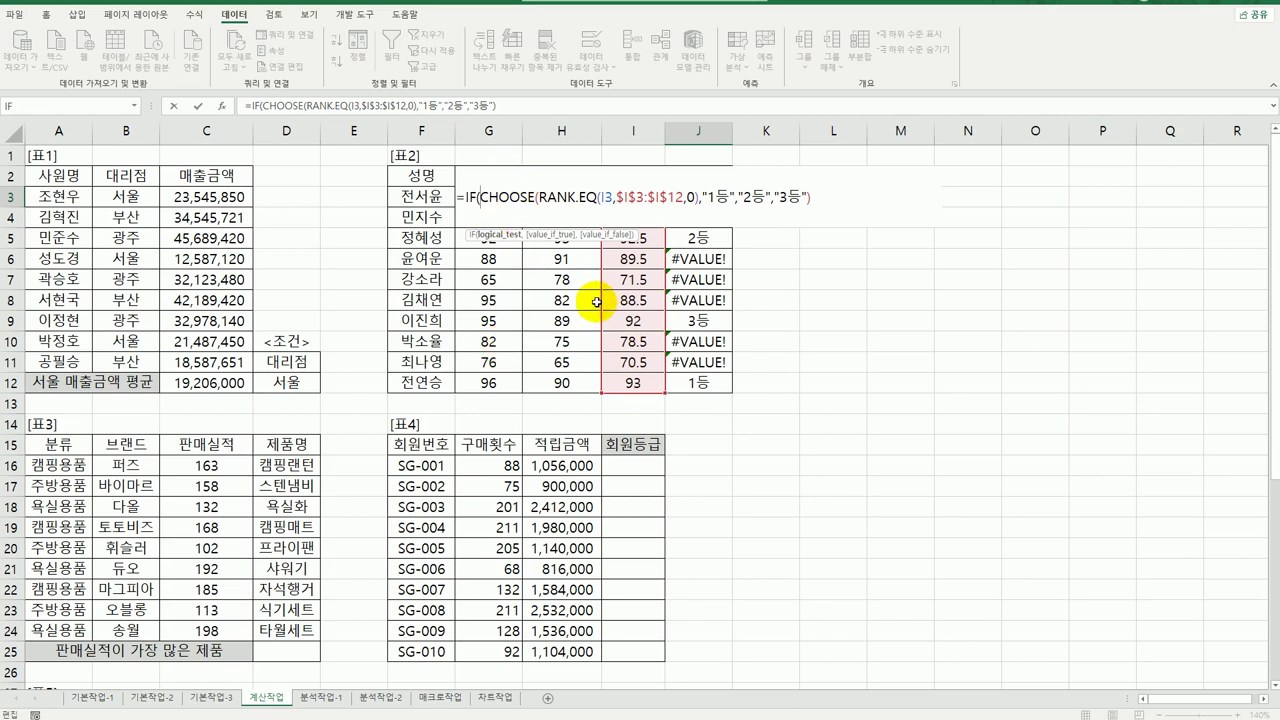
Step: Set the IF condition to the copied RANK.EQ expression <=3, leaving the CHOOSE expression as the value if true
key("ctrl+v")
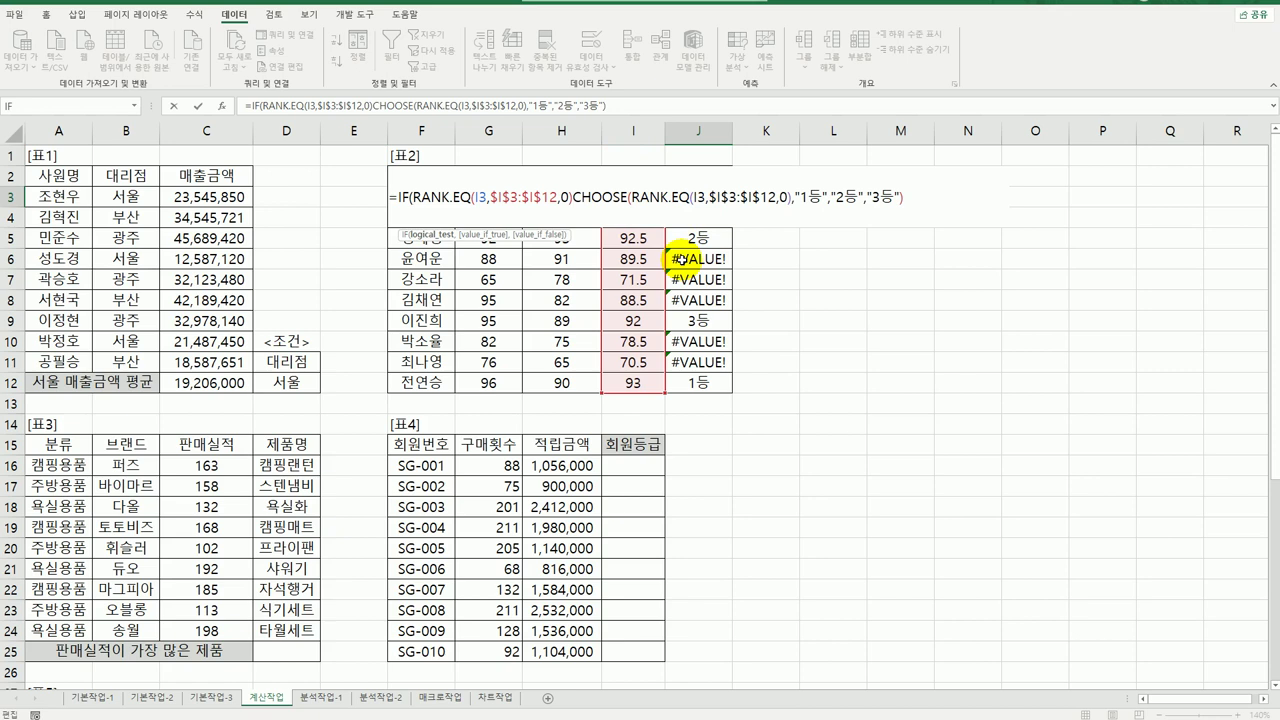
type("<=")
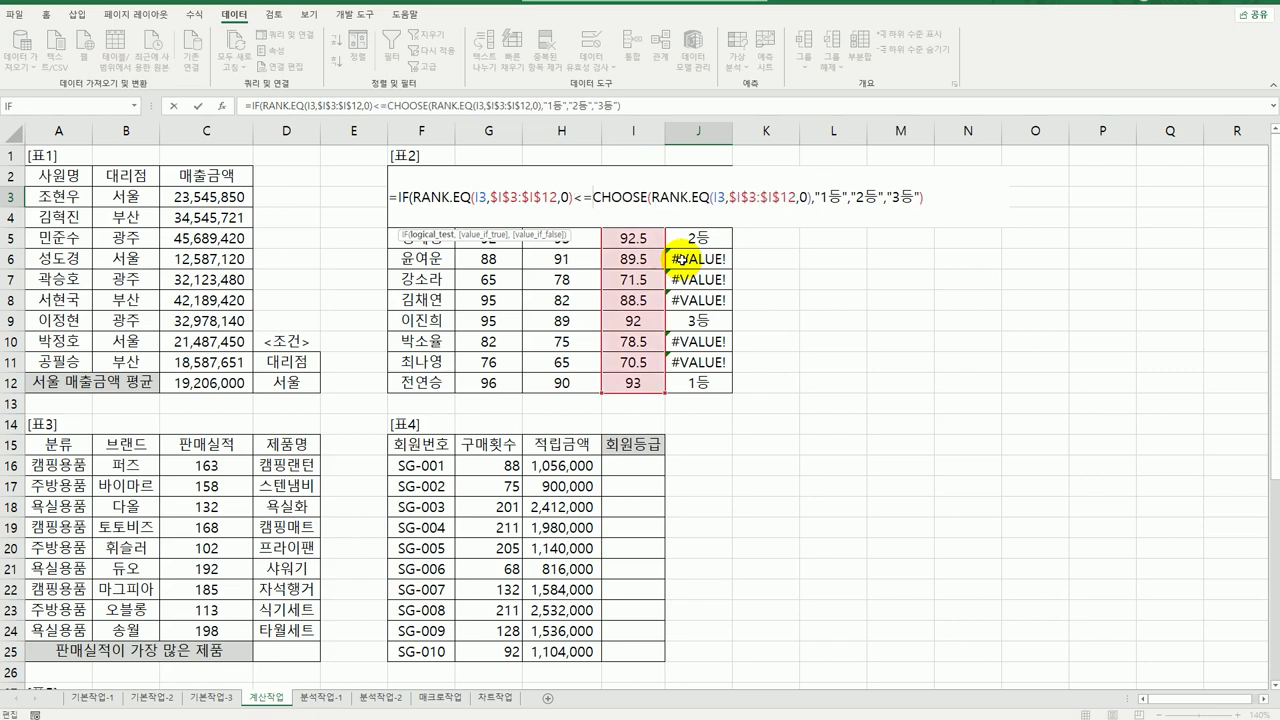
type("3,")
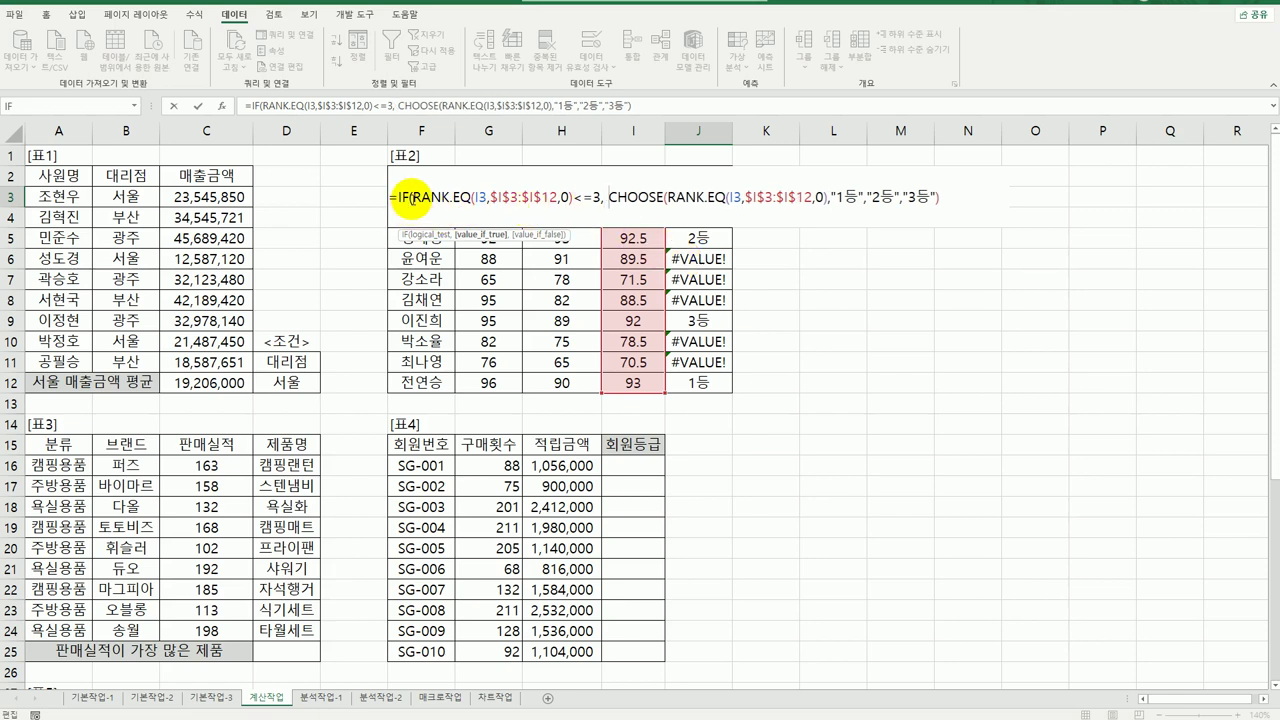
Step: Add an empty string "" as the IF function's value if false and close its parenthesis
left_click_drag(413, 197, 568, 197)
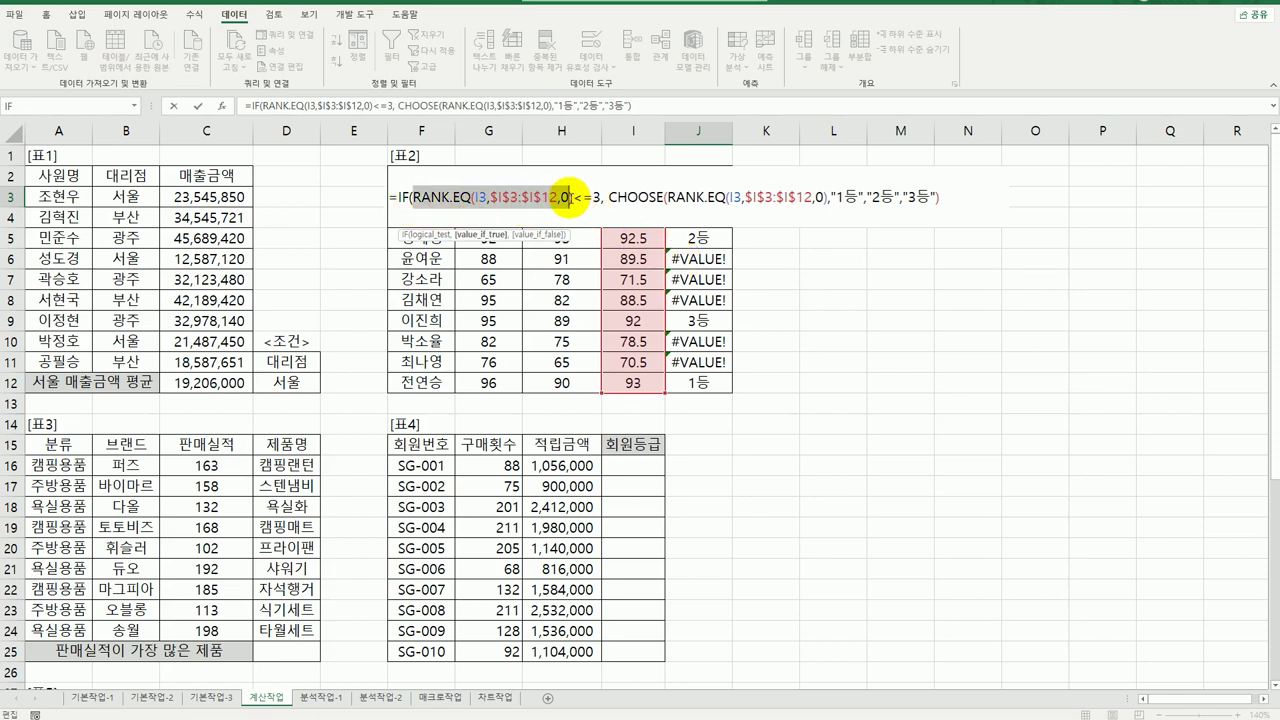
left_click(596, 200)
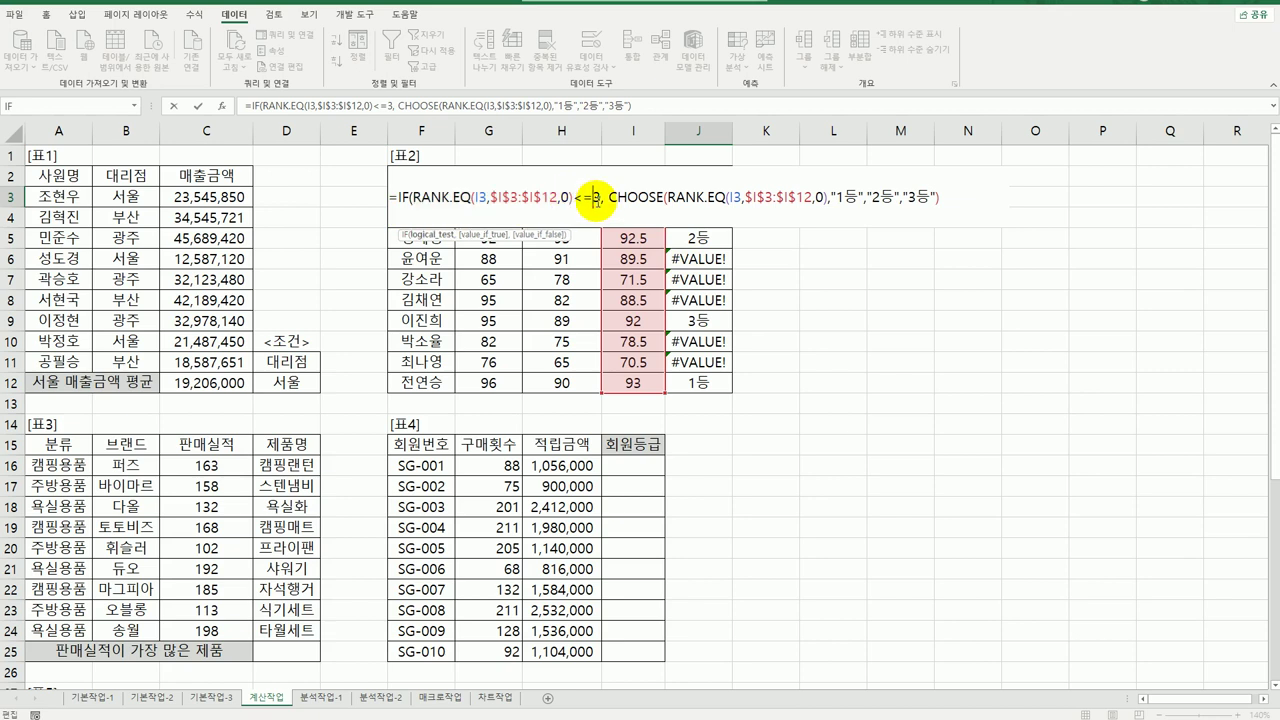
double_click(597, 199)
left_click(597, 199)
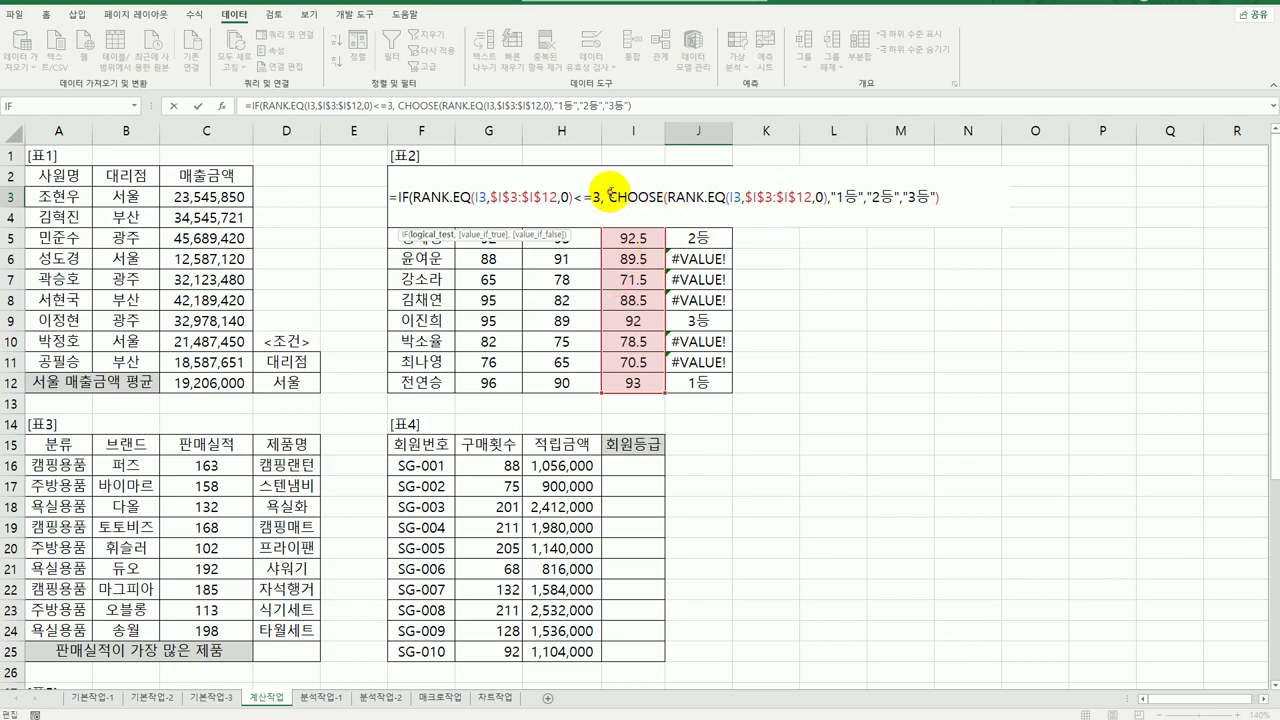
left_click_drag(610, 197, 943, 200)
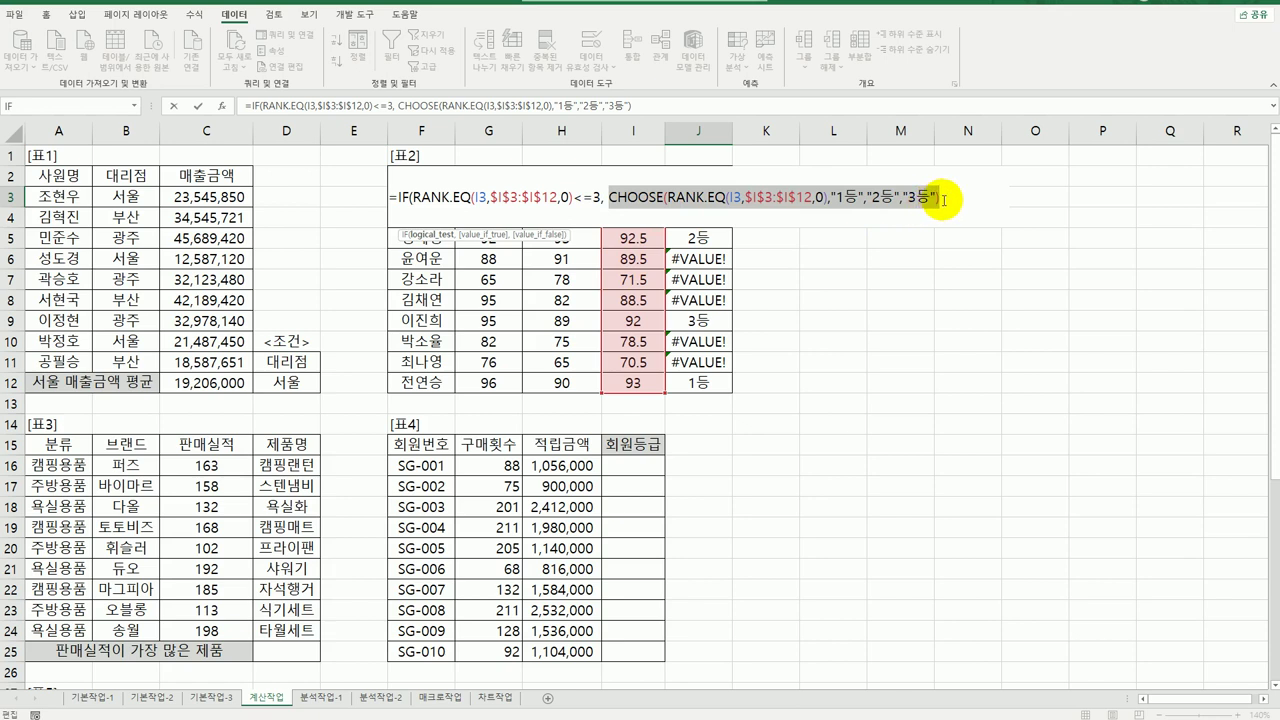
left_click(943, 200)
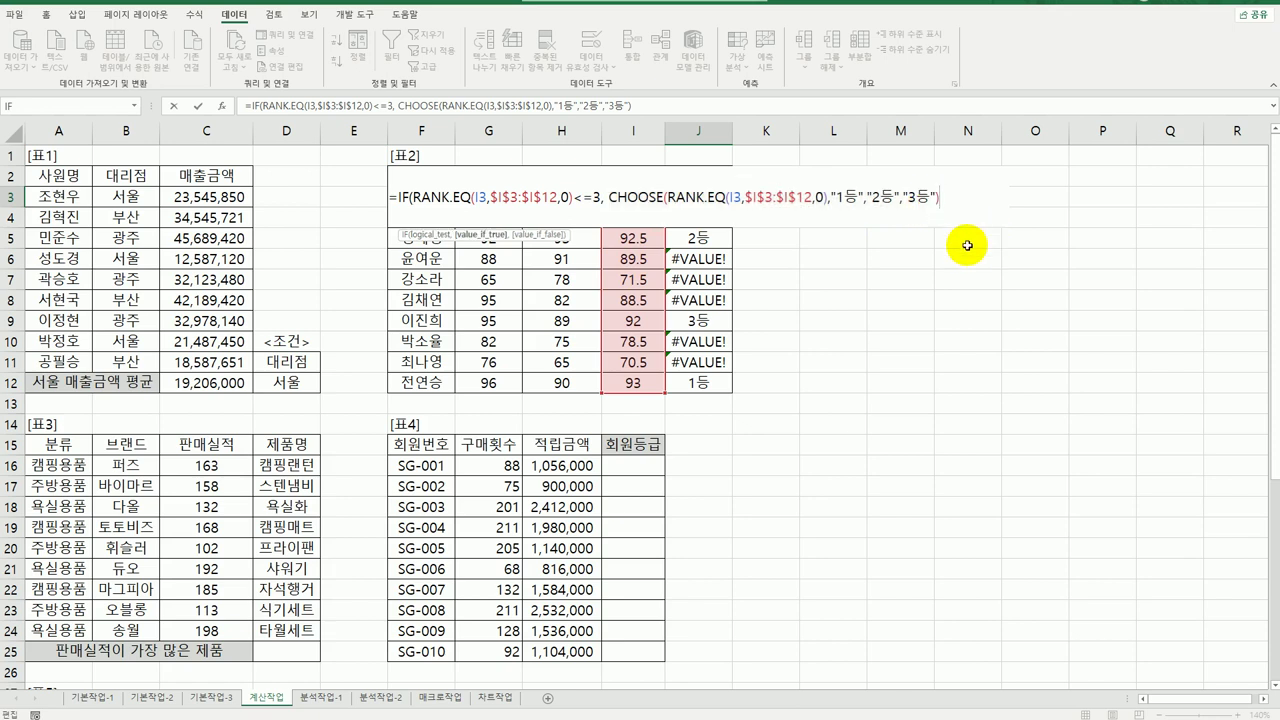
type(",")
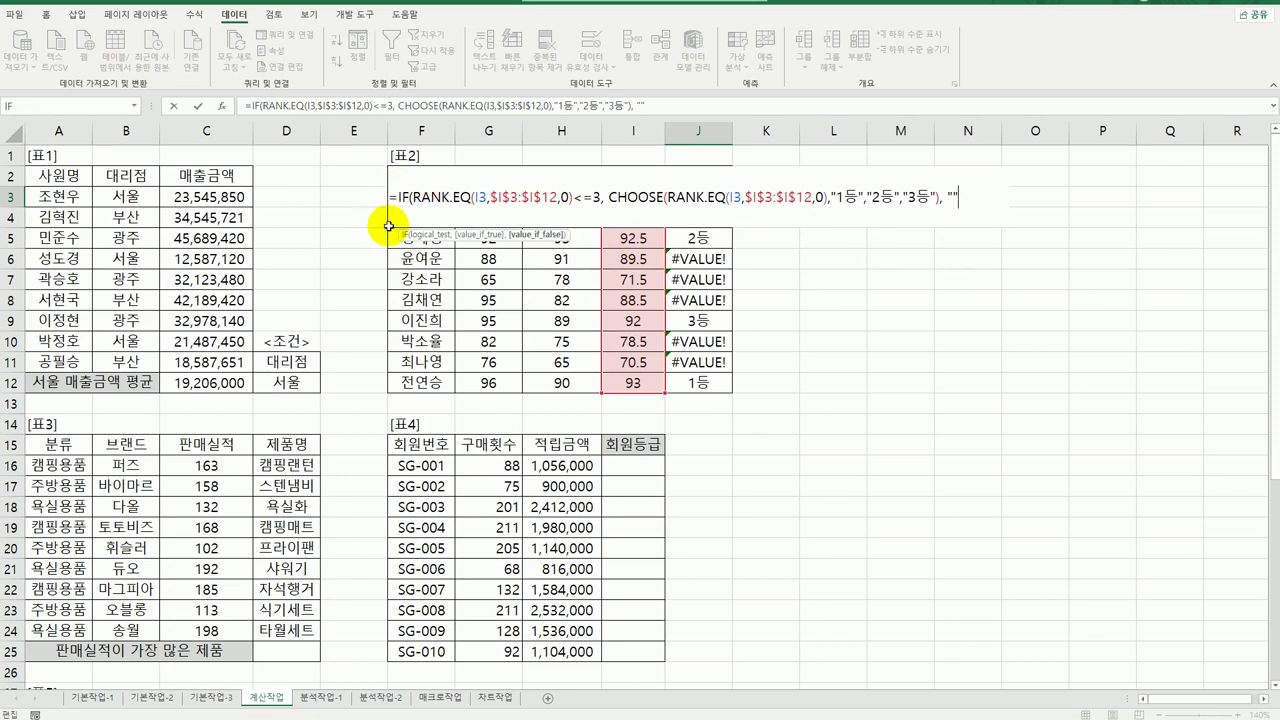
type(")")
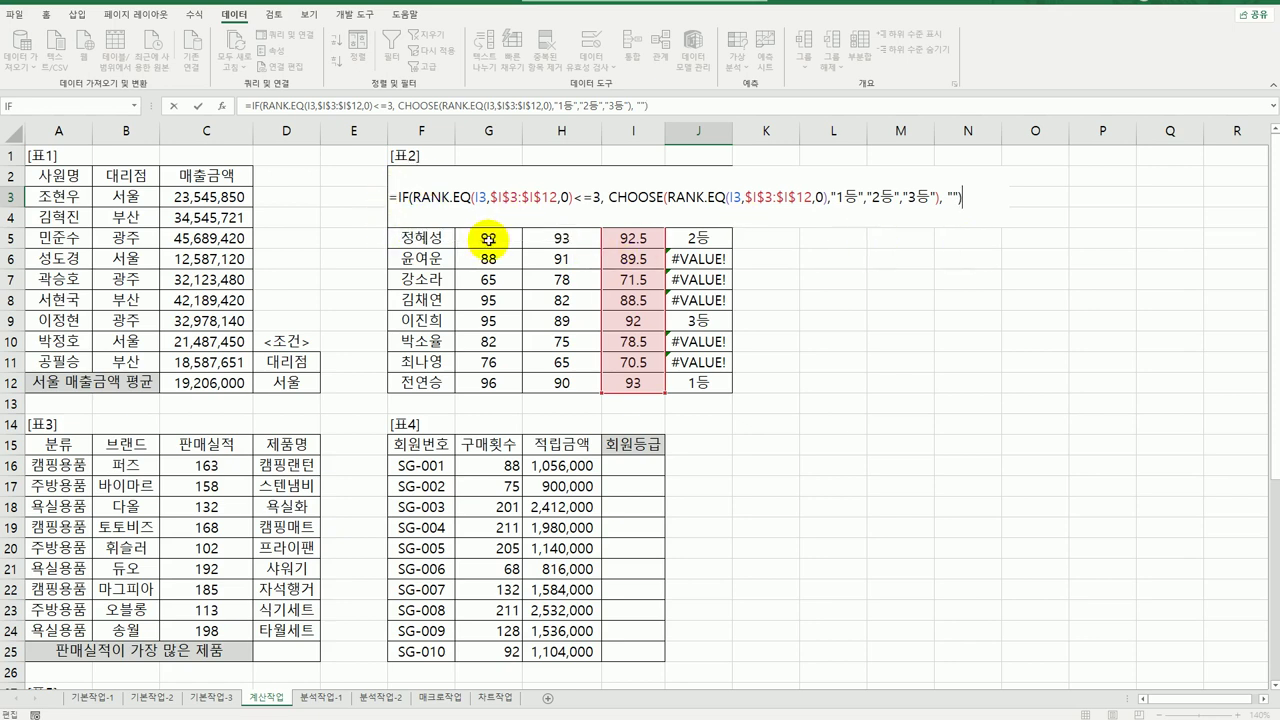
Step: Review the condition, true value and false value of the IF formula in J3
left_click(414, 196)
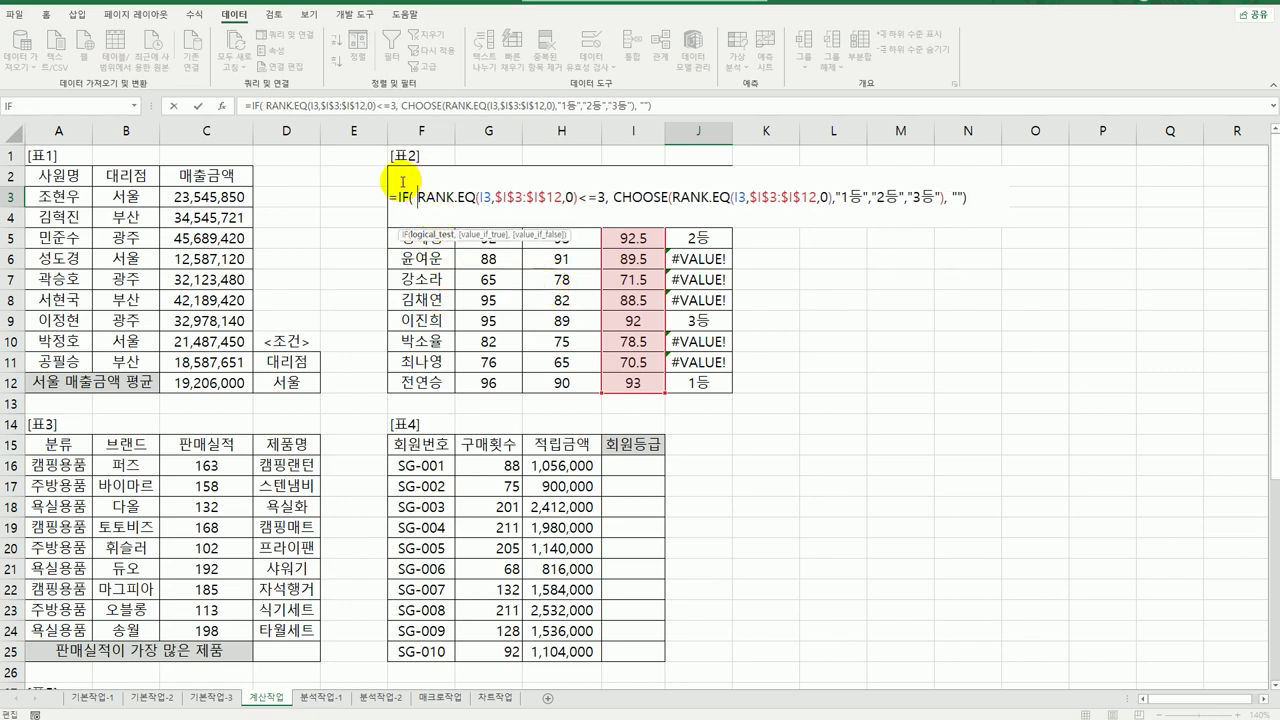
left_click_drag(418, 196, 578, 205)
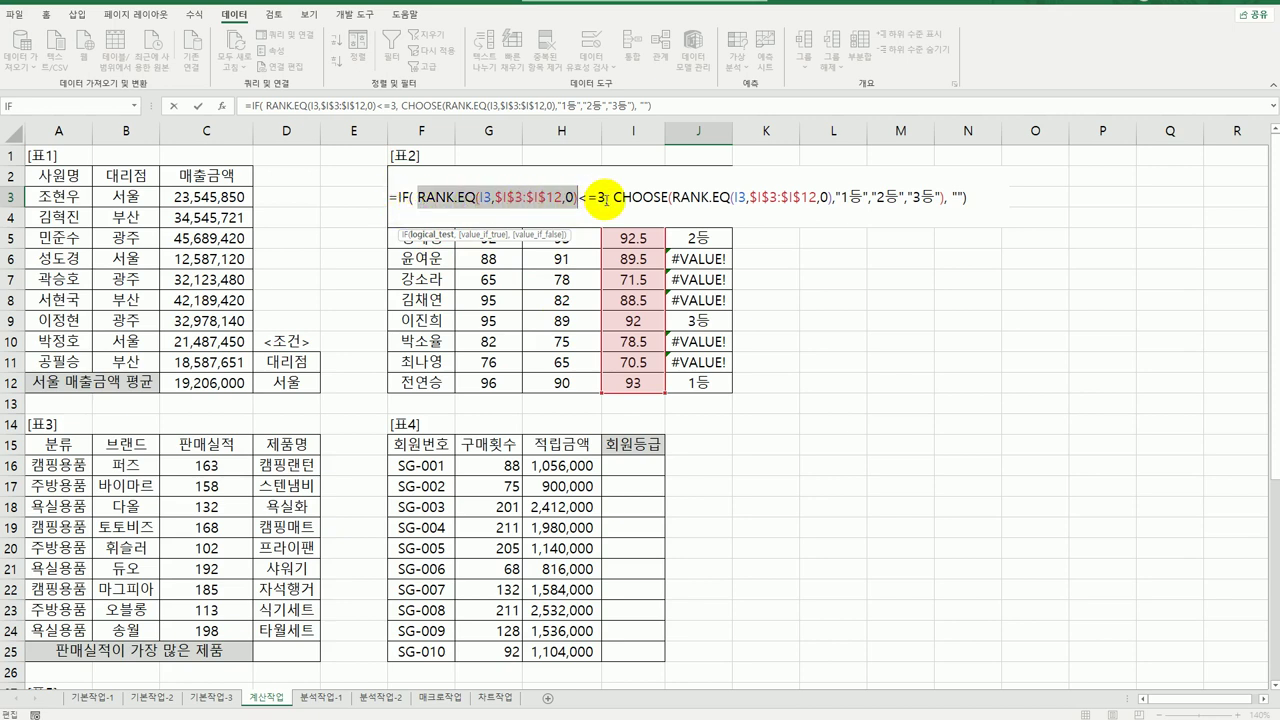
left_click(593, 195)
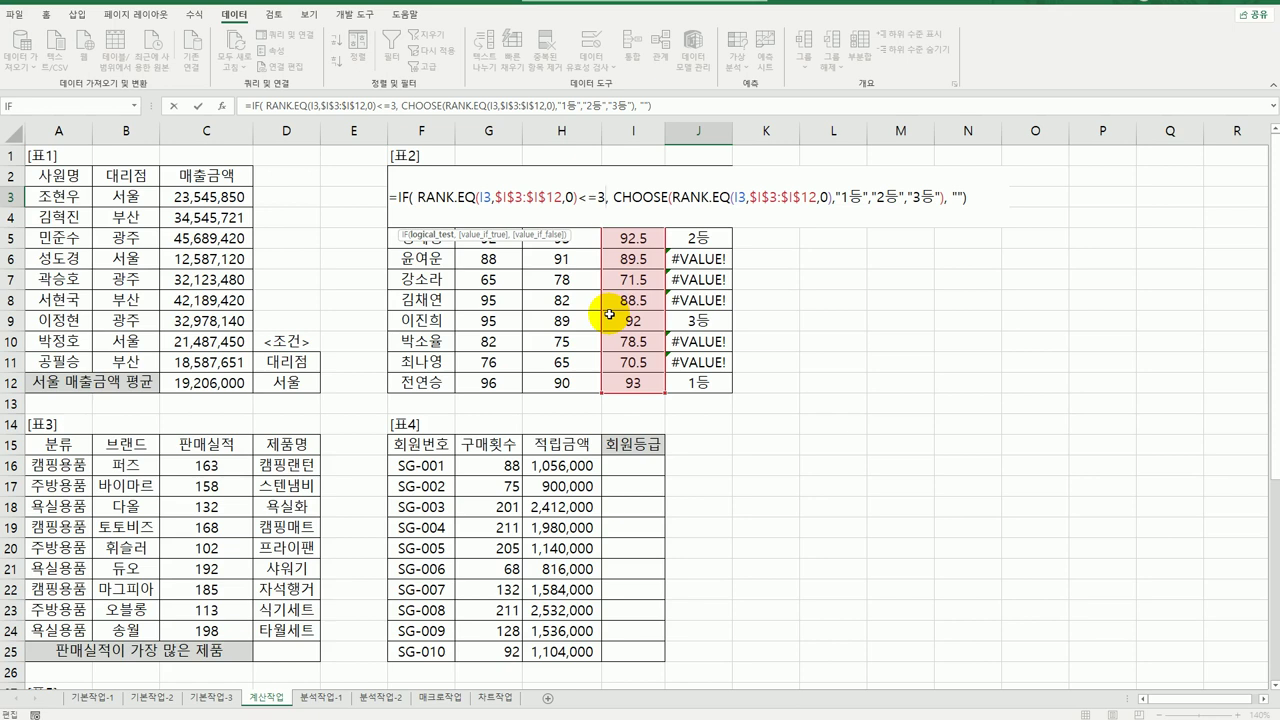
left_click_drag(614, 194, 943, 200)
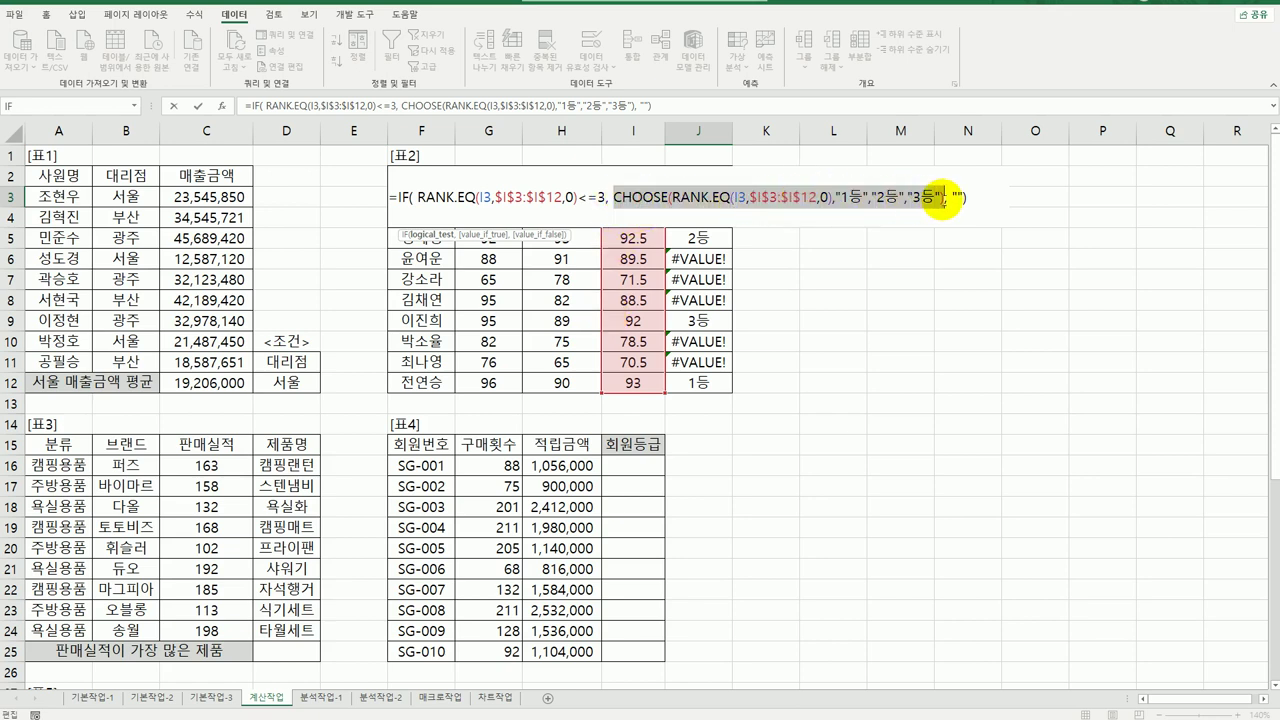
left_click(943, 200)
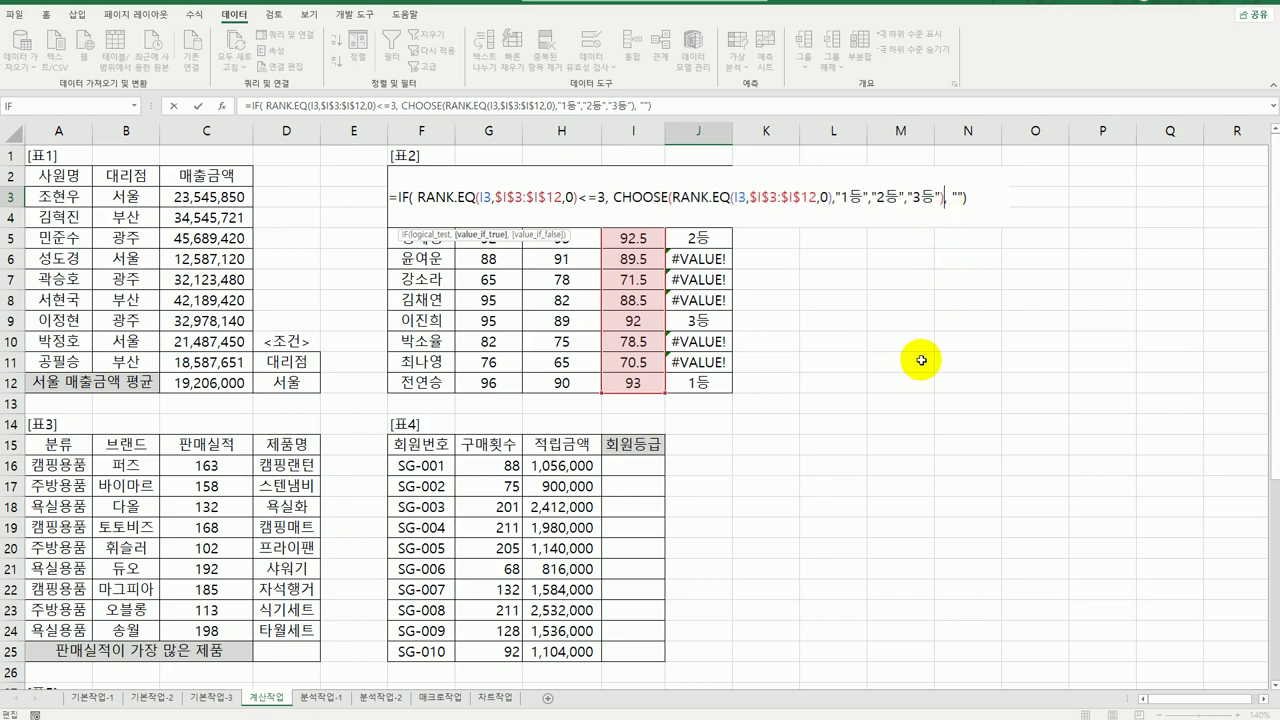
type(")")
left_click(952, 197)
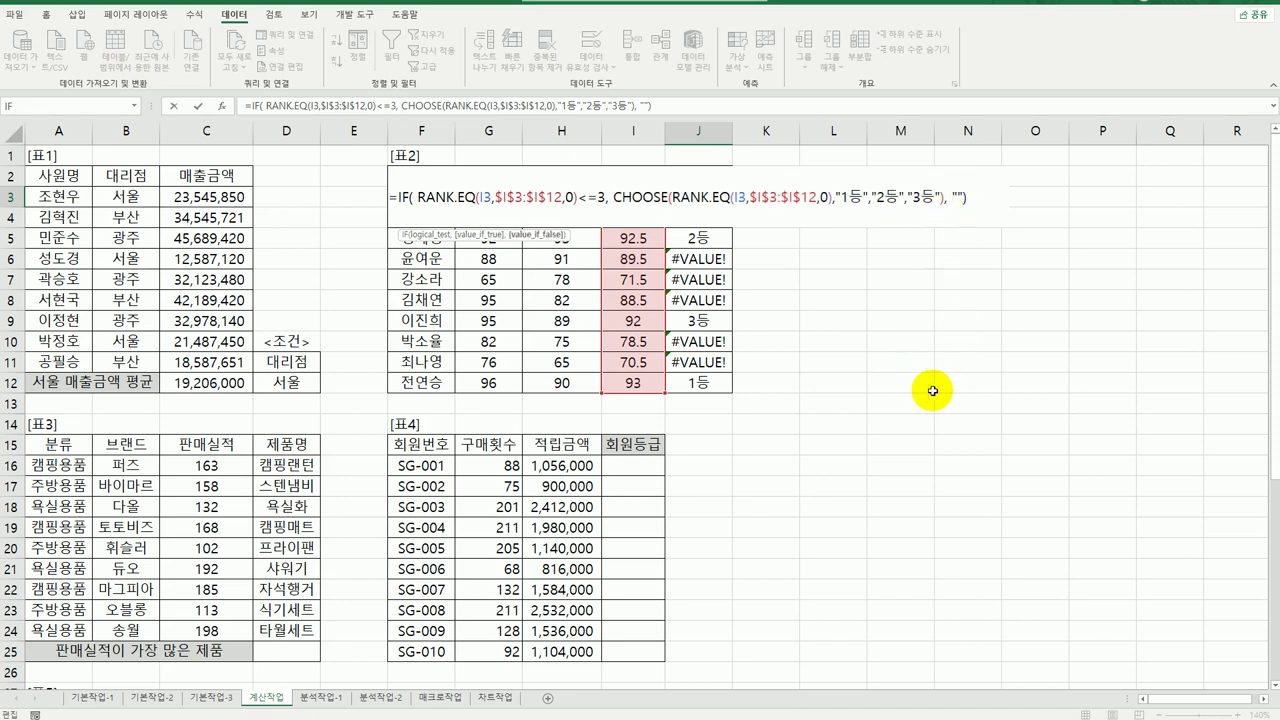
Step: Apply the IF formula in J3 and fill it down the 비고 column to J12
key("Return")
left_click(716, 198)
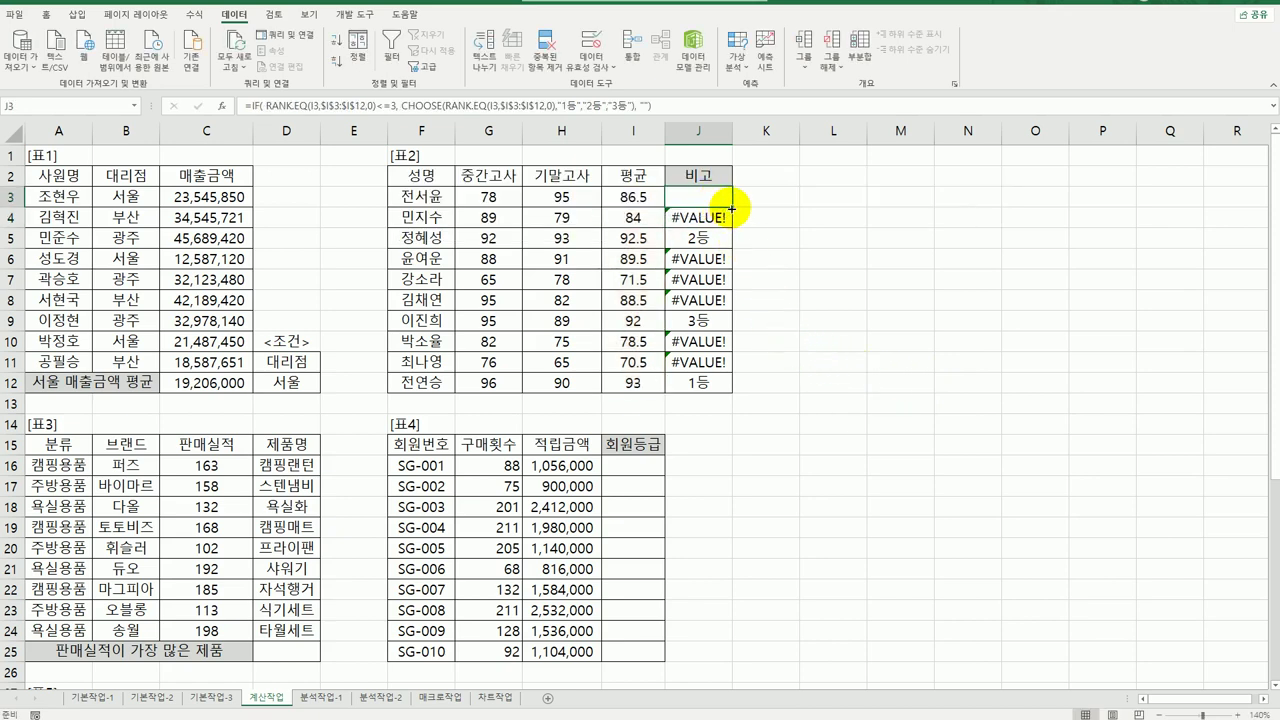
left_click_drag(731, 207, 727, 393)
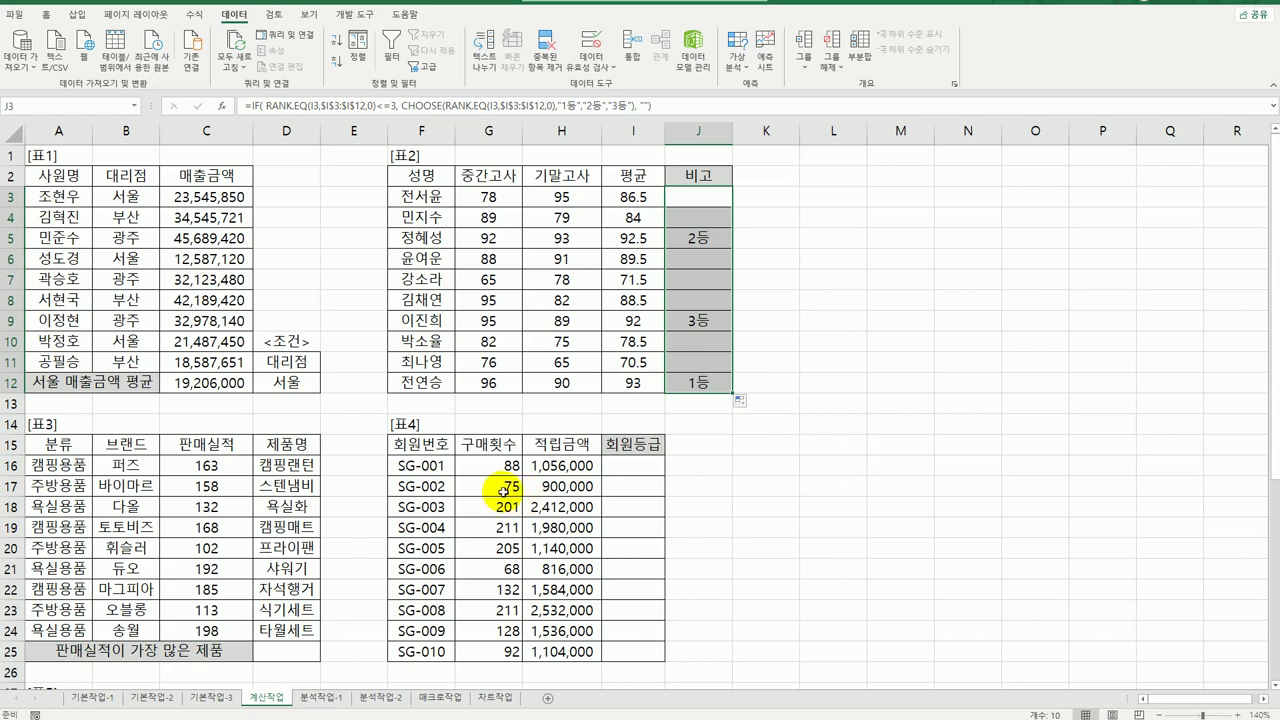
Step: Start a DMAX function in 표3's result cell D25 and open its function arguments
left_click(292, 655)
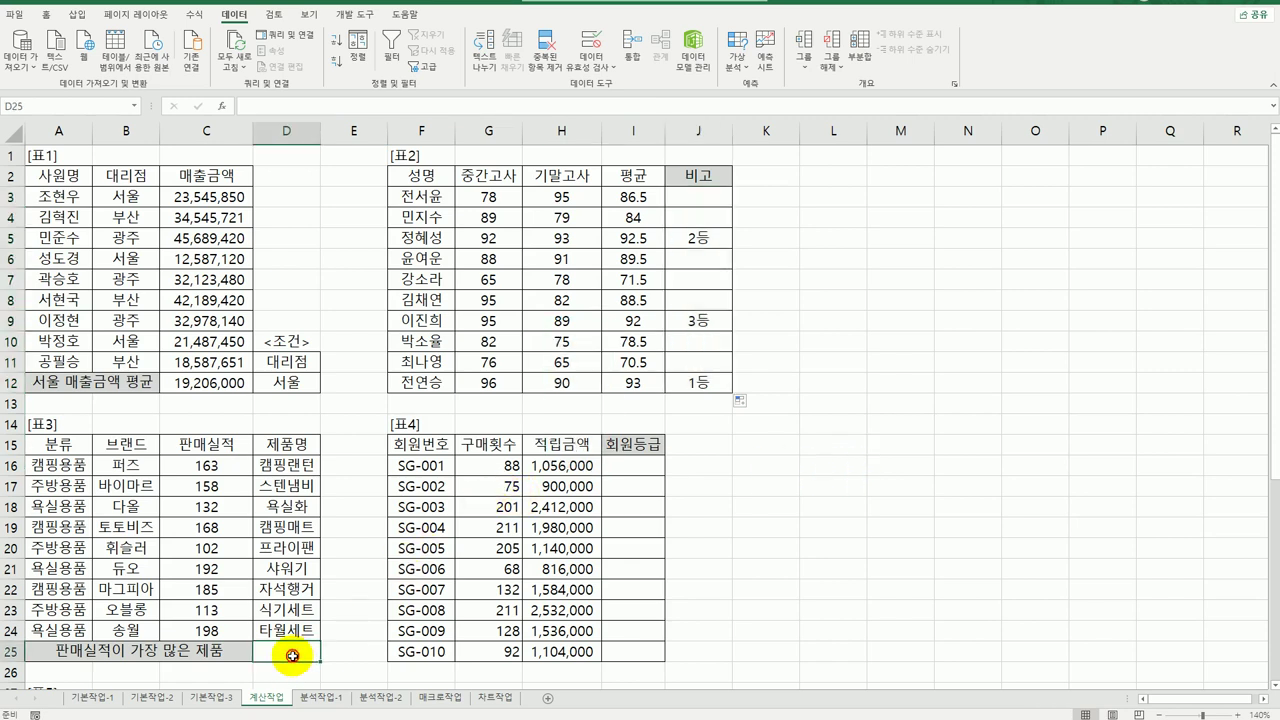
scroll(373, 594, "down", 4)
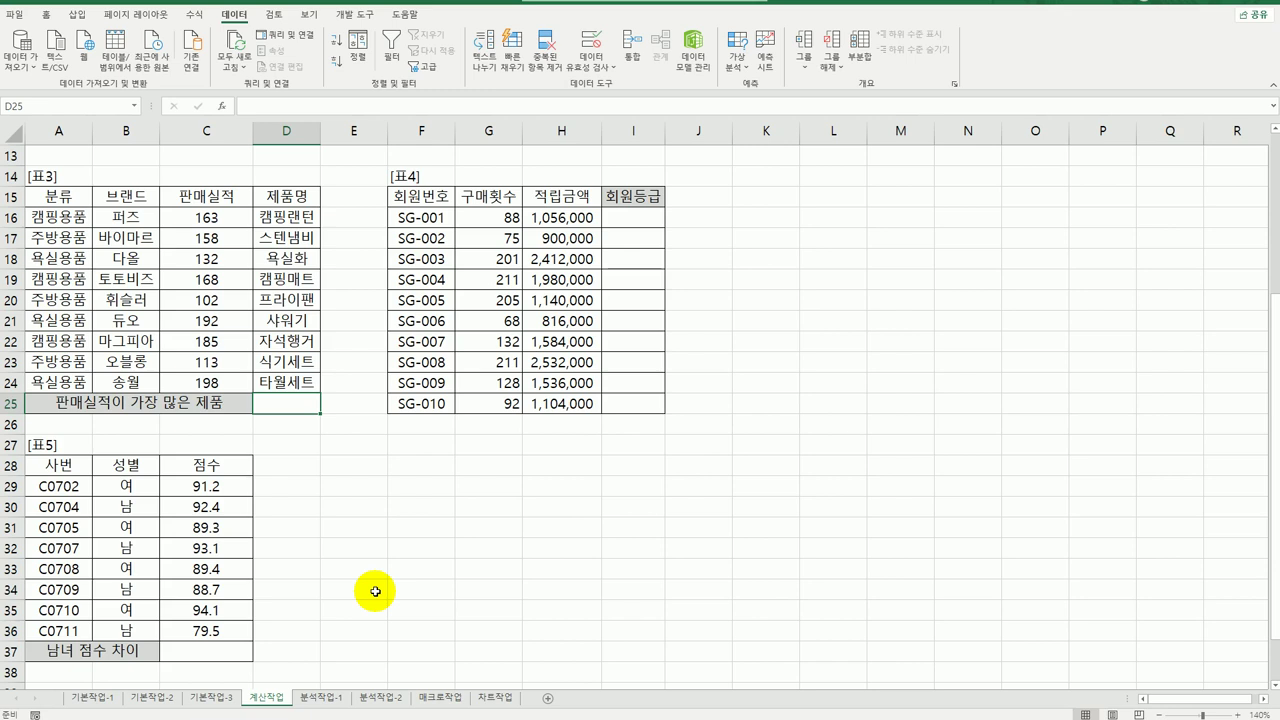
left_click(83, 222)
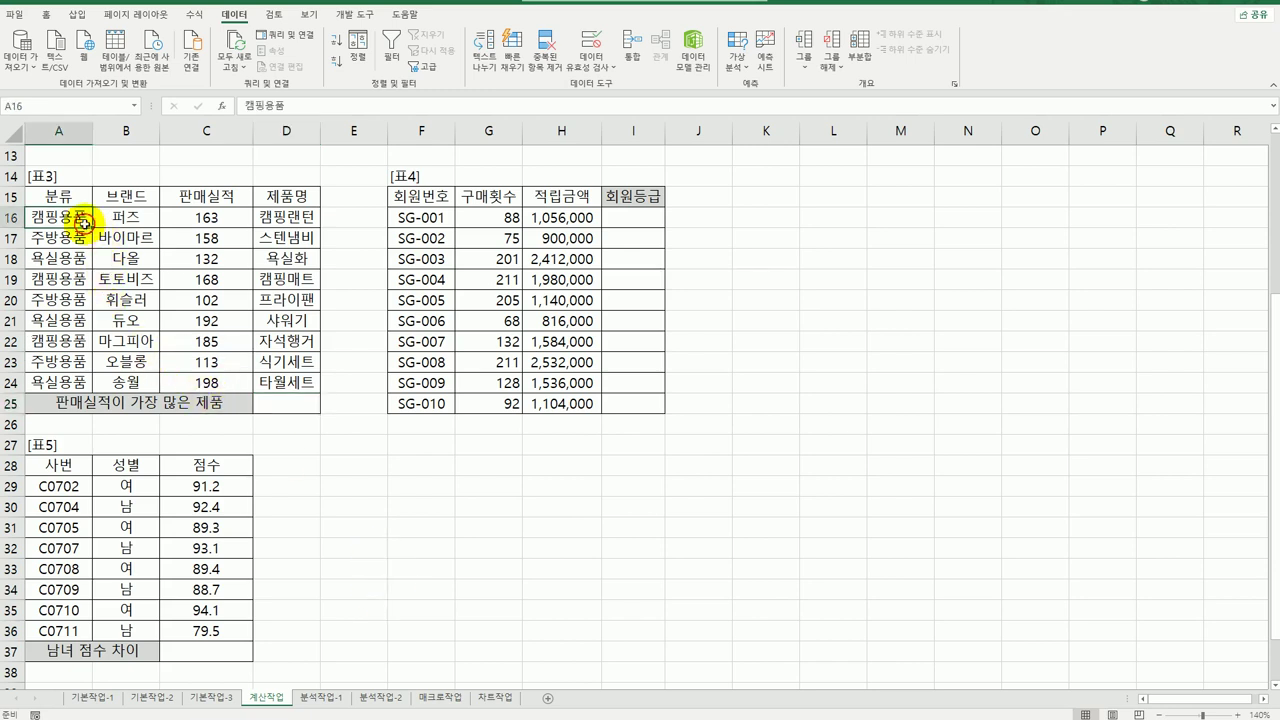
left_click(183, 217)
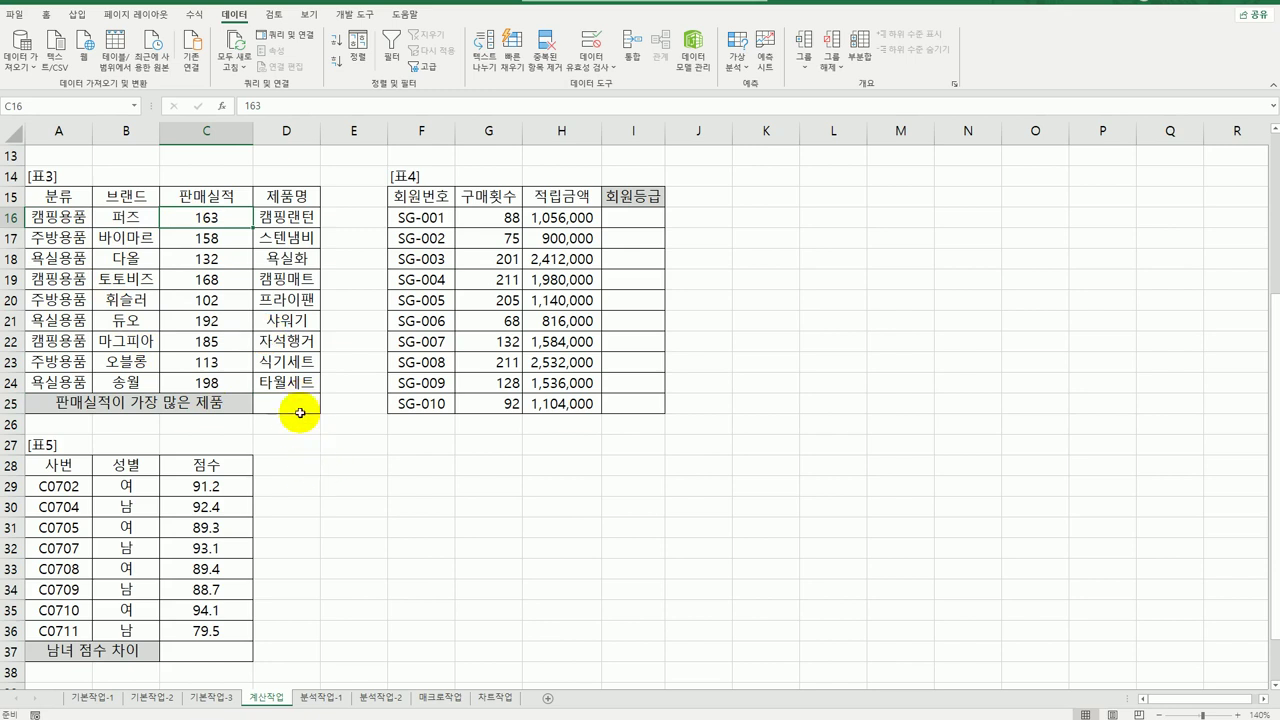
left_click(300, 410)
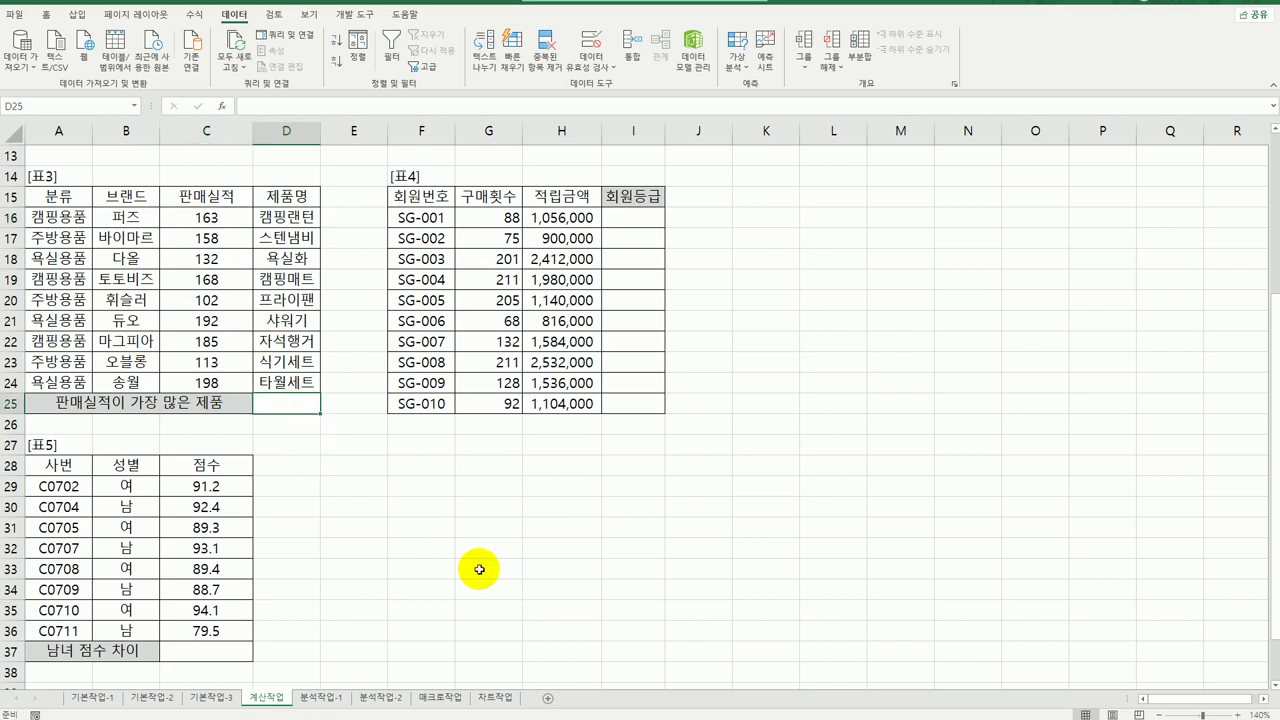
type("=")
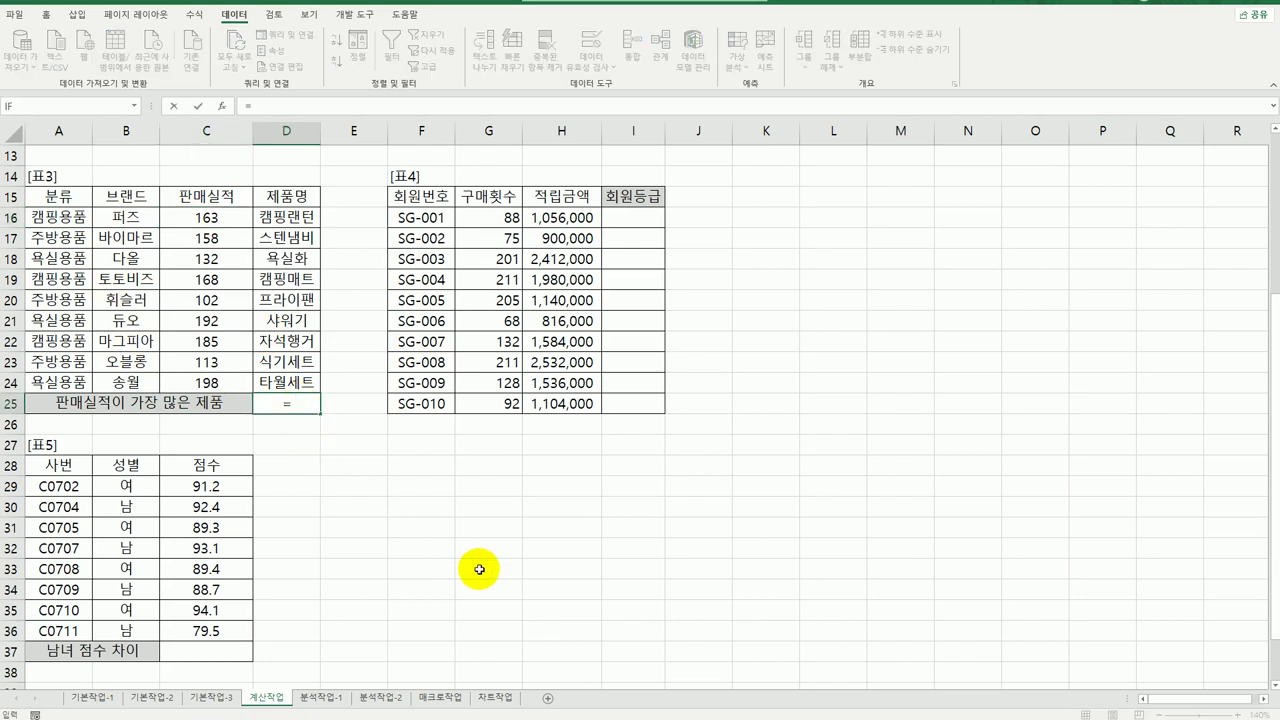
type("dm")
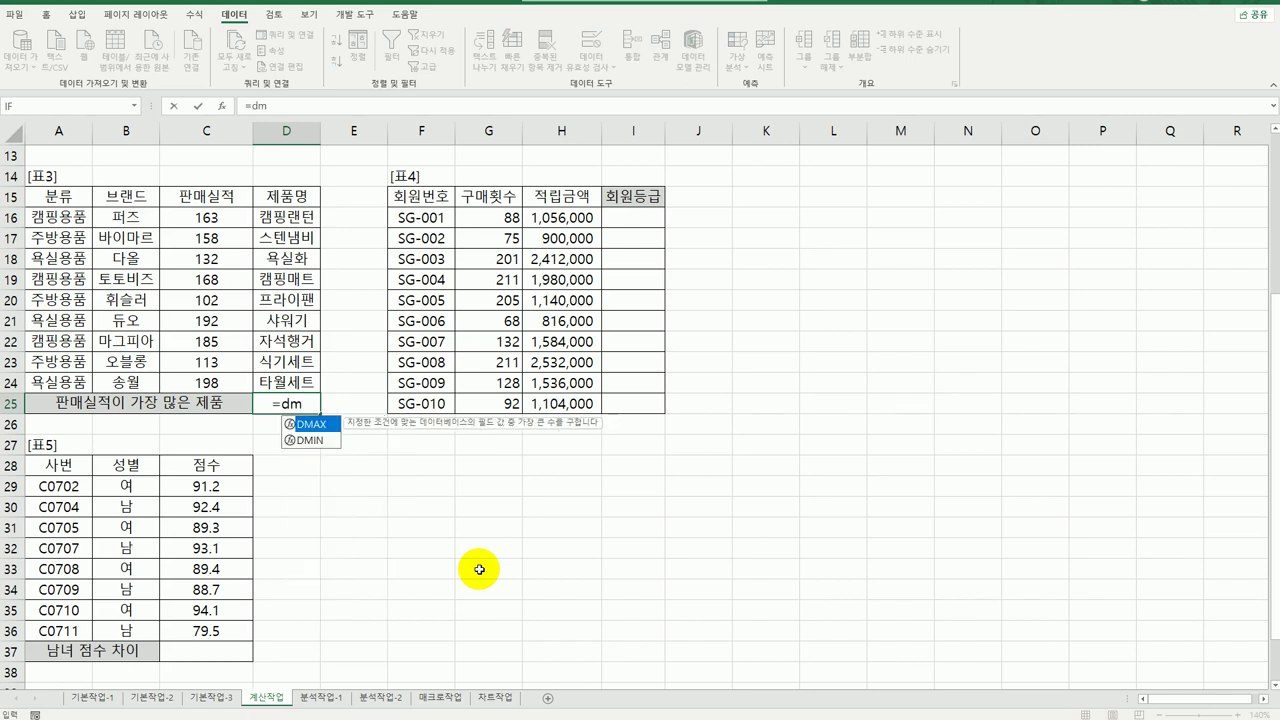
double_click(316, 424)
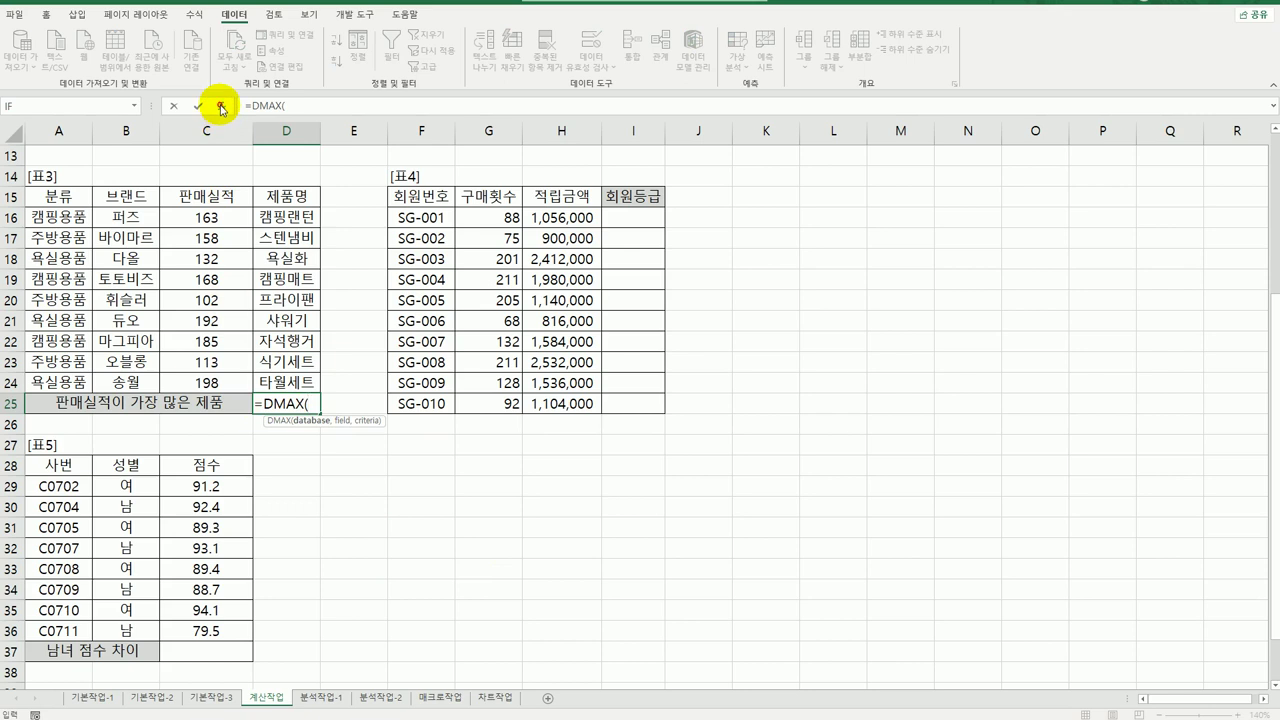
left_click(222, 105)
left_click_drag(815, 337, 535, 329)
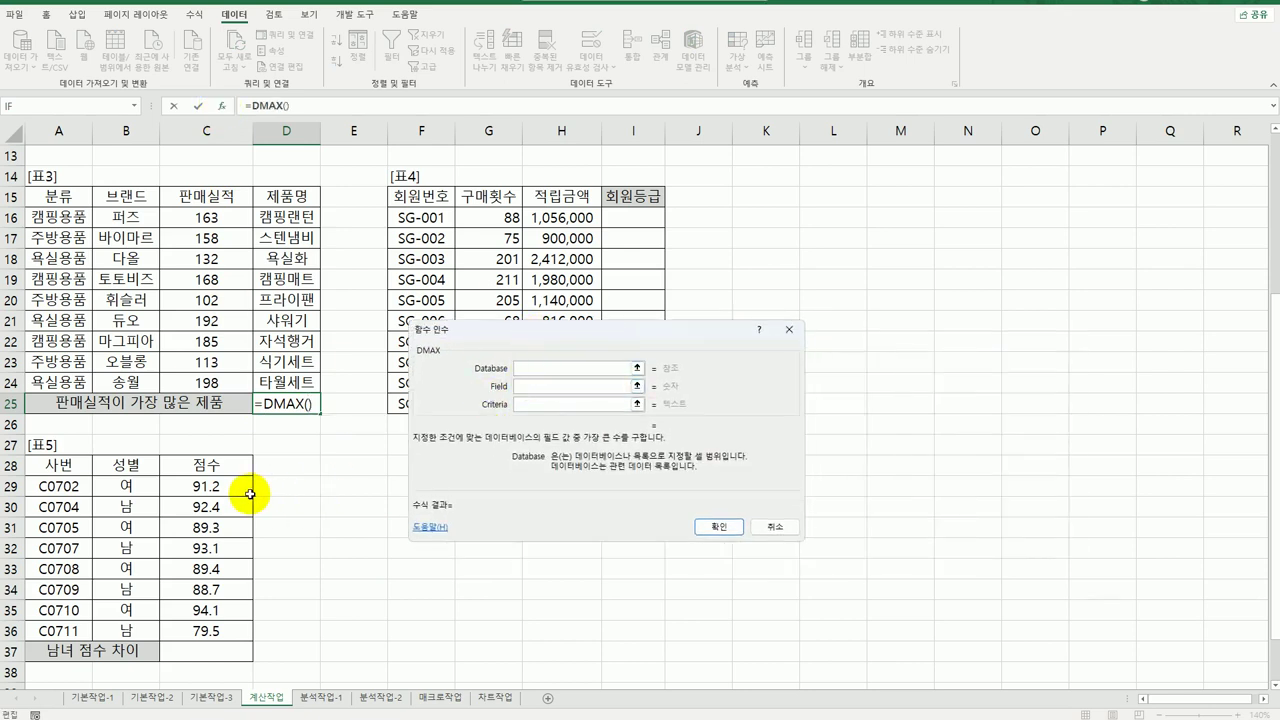
Step: Set DMAX's Database to A15:D24, Field to C15 and Criteria to A15:A16, and apply the formula
left_click_drag(70, 195, 270, 381)
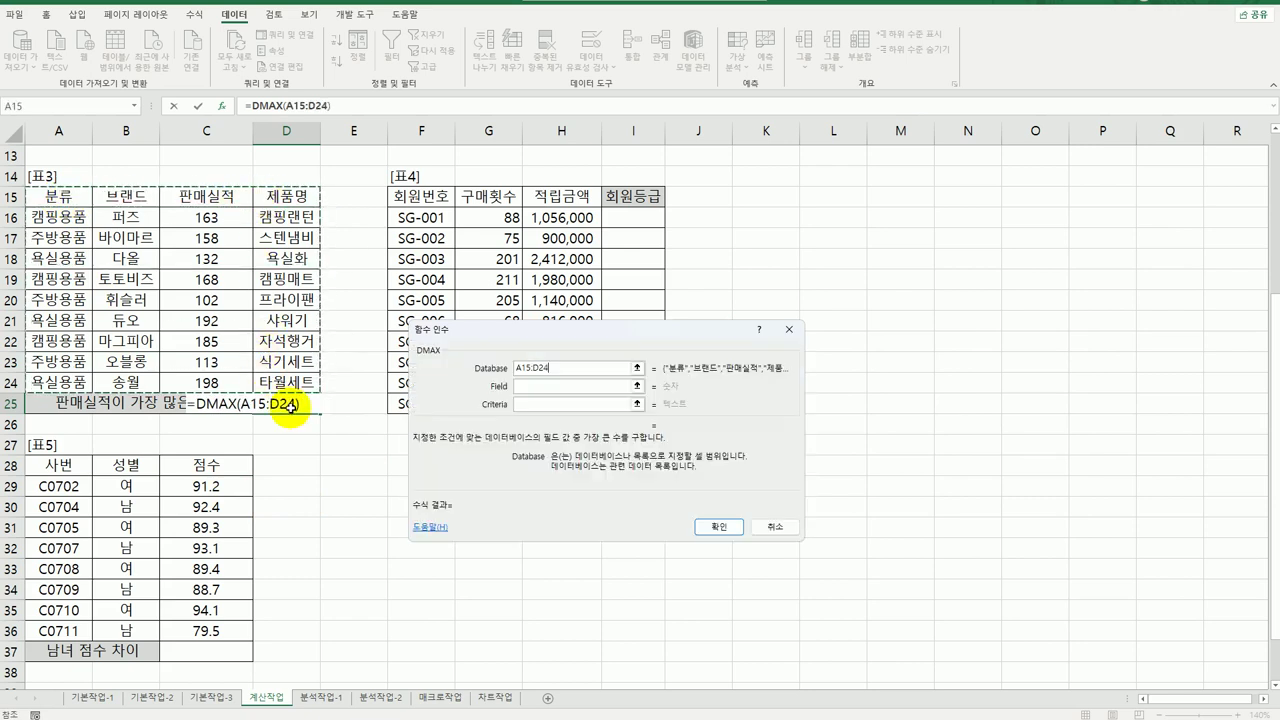
left_click(529, 387)
left_click(224, 195)
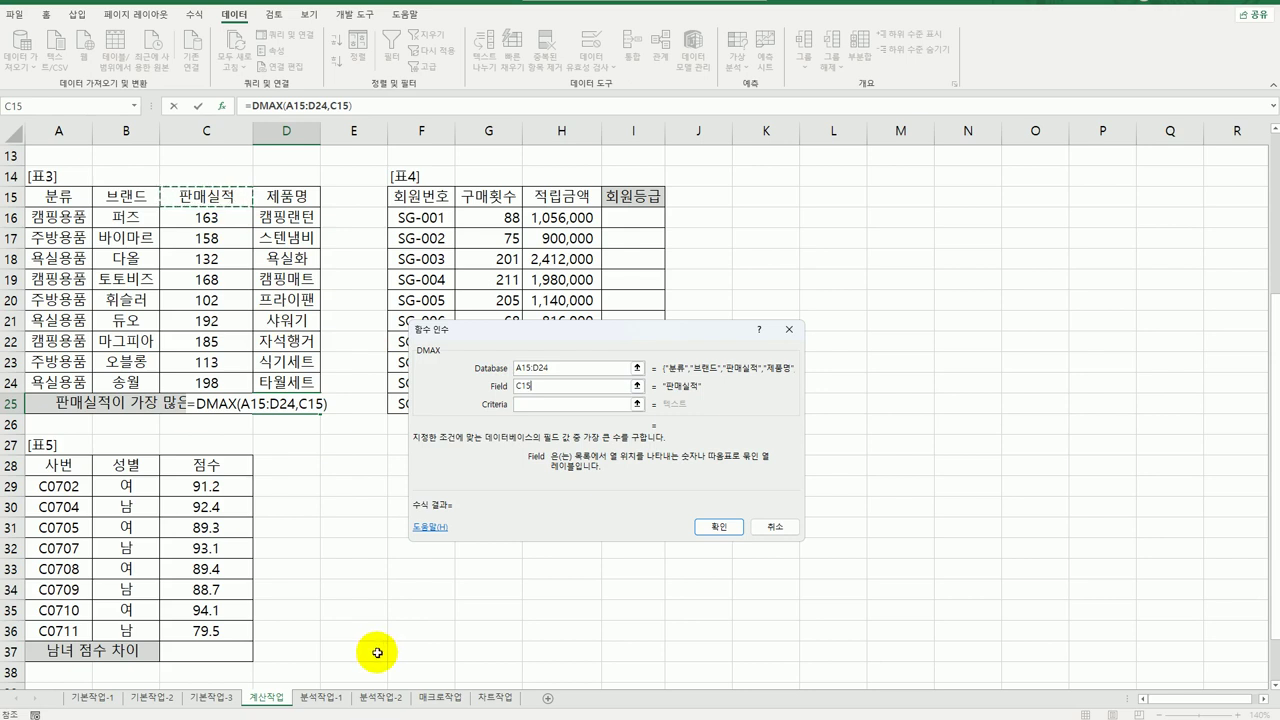
left_click(534, 403)
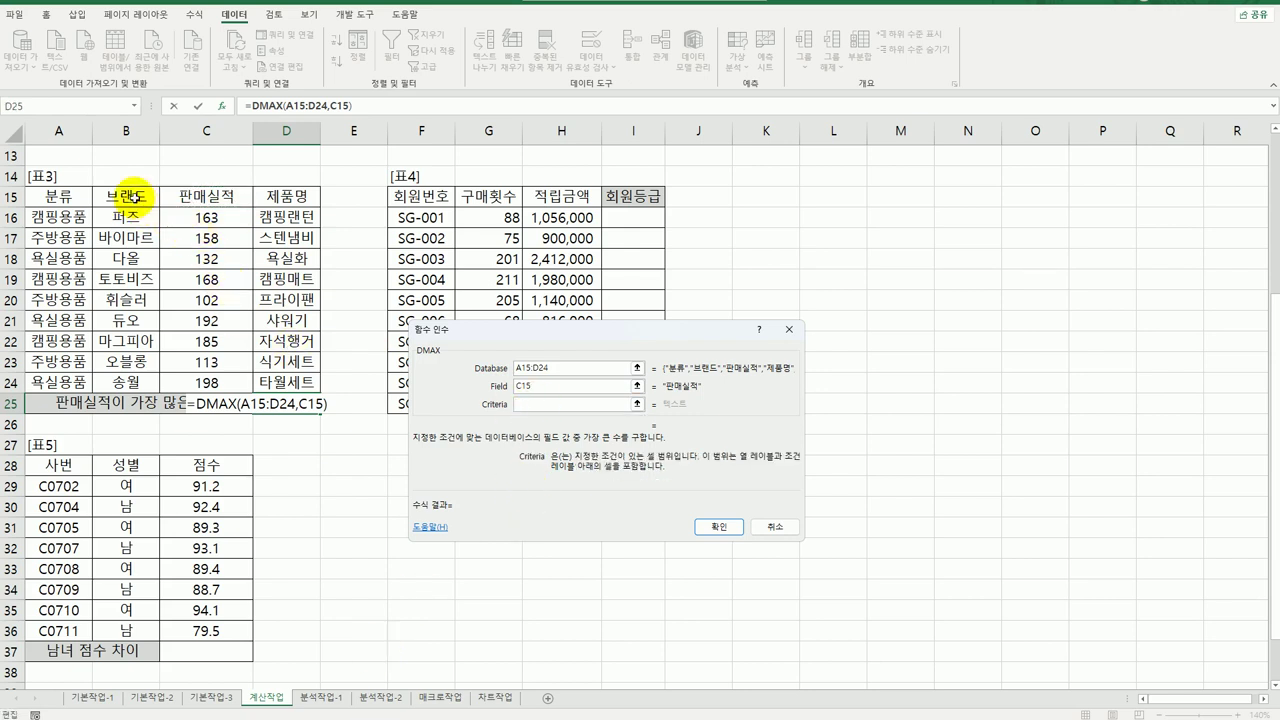
left_click_drag(59, 197, 59, 217)
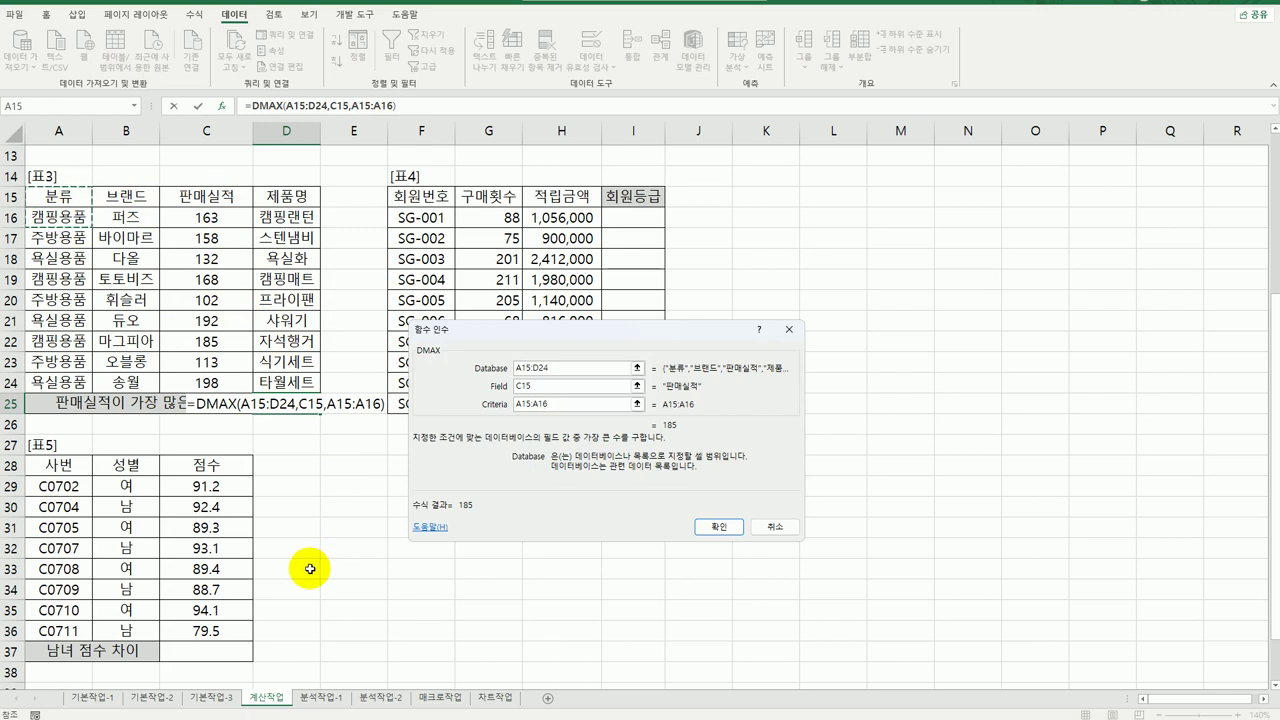
left_click(712, 528)
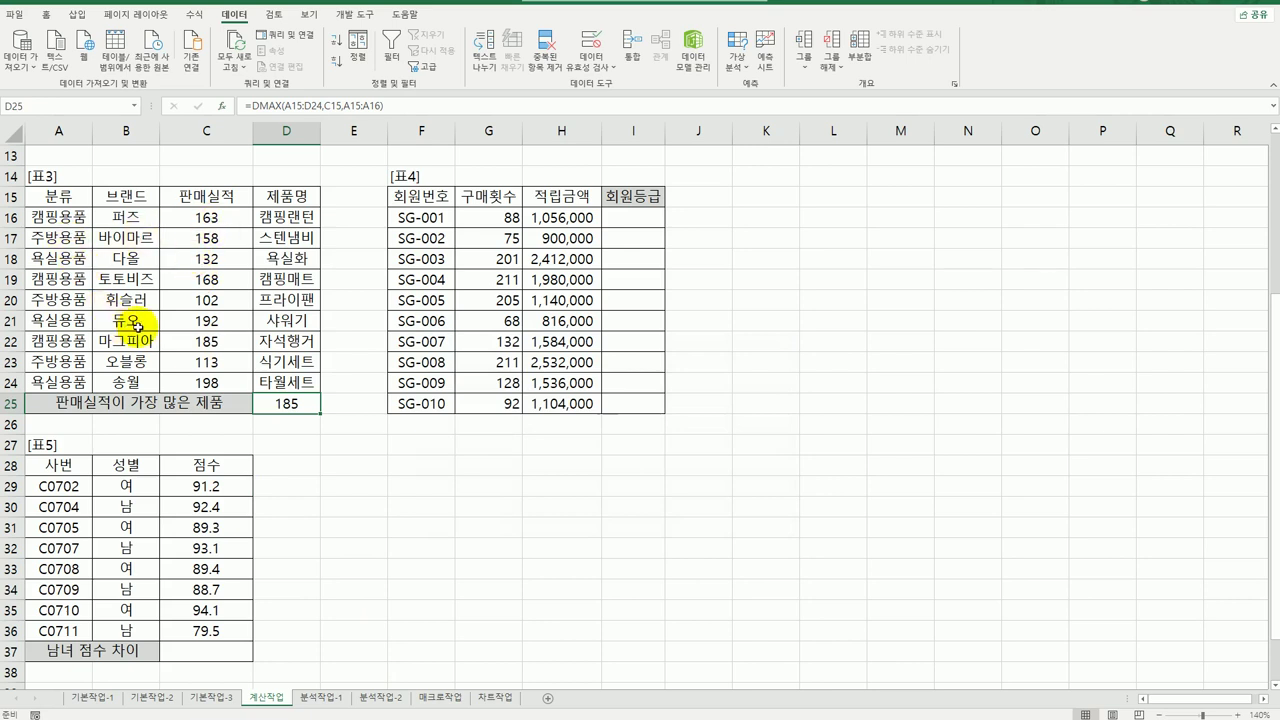
Step: Check the DMAX result in D25 against the 캠핑용품 row and the 판매실적 and 제품명 columns of 표3
left_click_drag(66, 341, 200, 339)
left_click(206, 343)
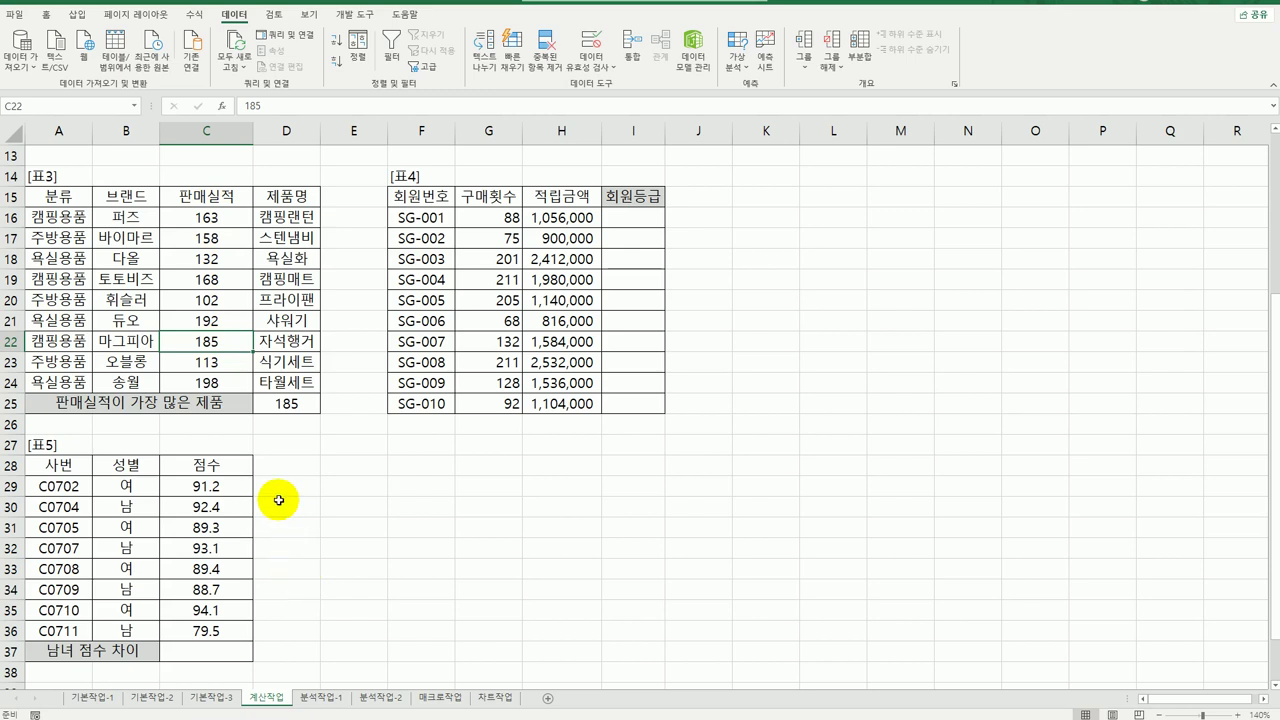
left_click(292, 341)
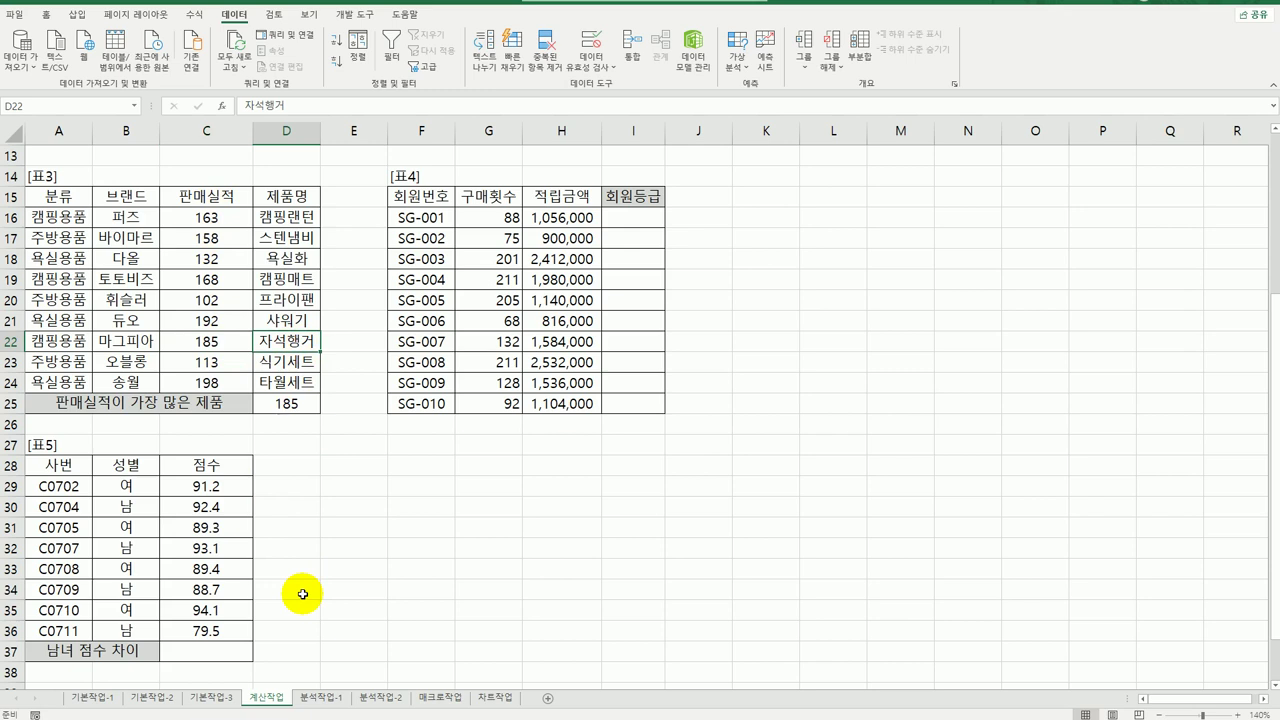
left_click(288, 408)
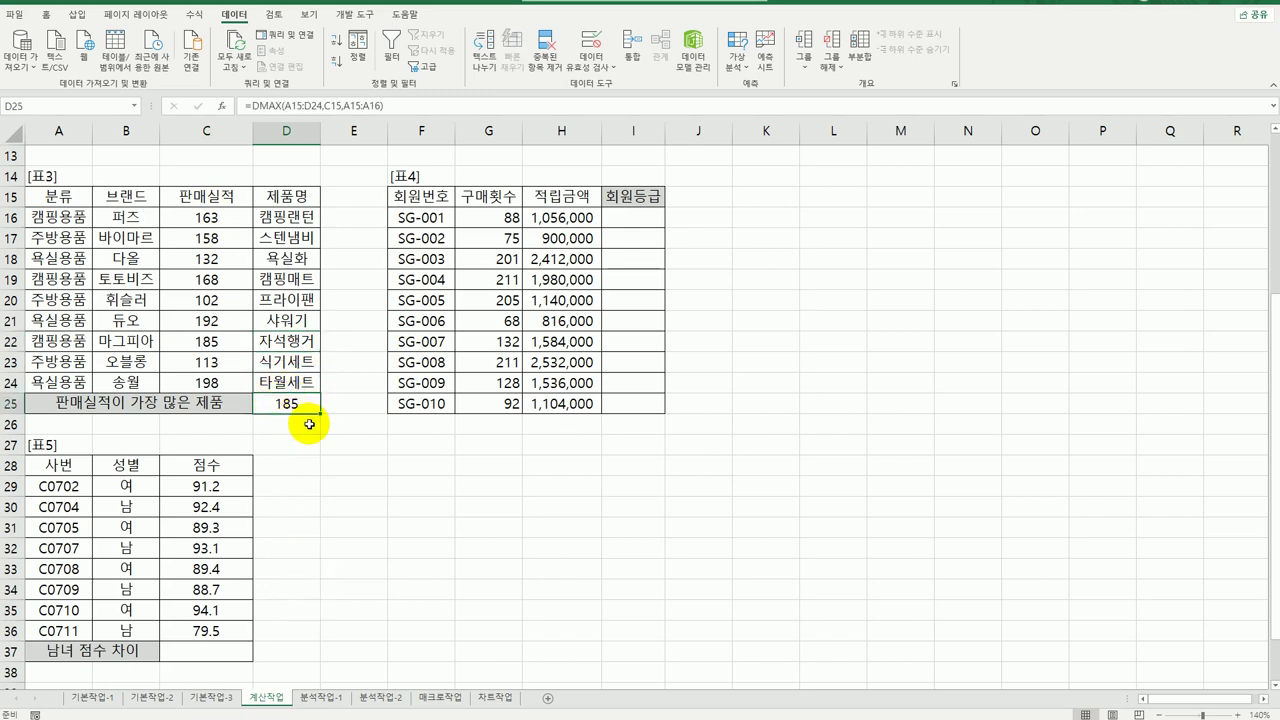
left_click_drag(243, 346, 262, 344)
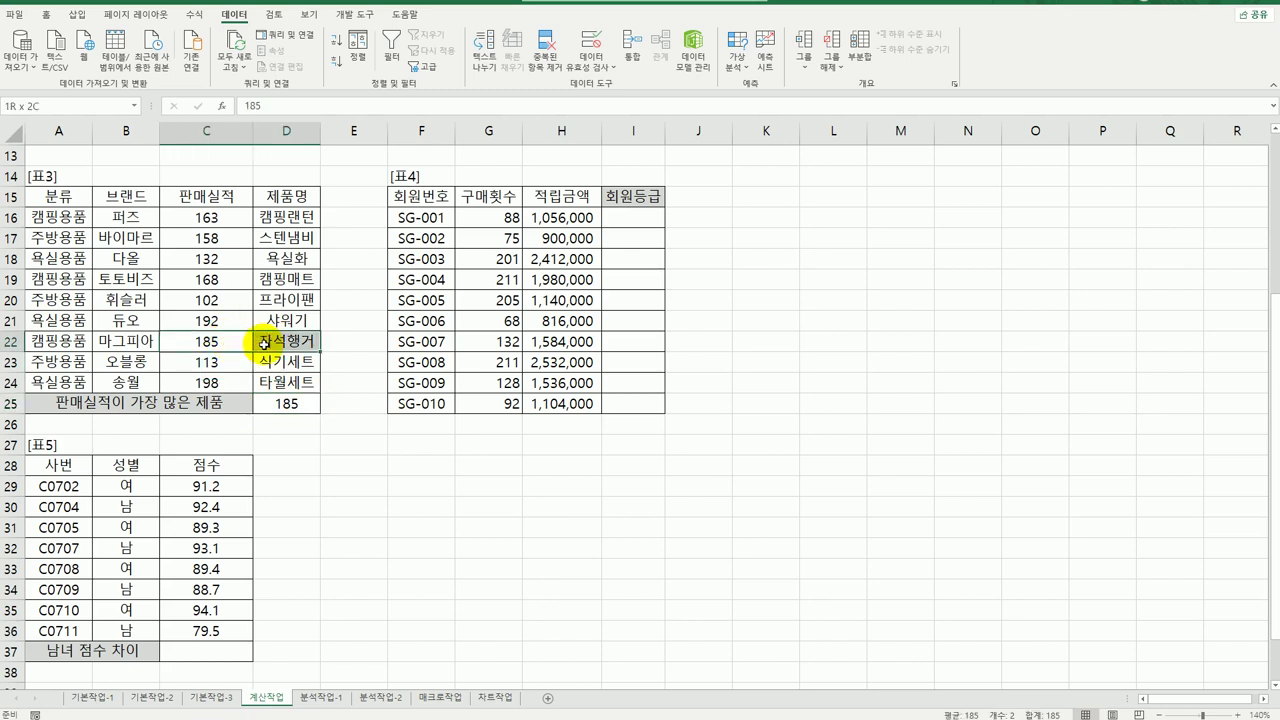
left_click(212, 216)
left_click_drag(212, 216, 286, 383)
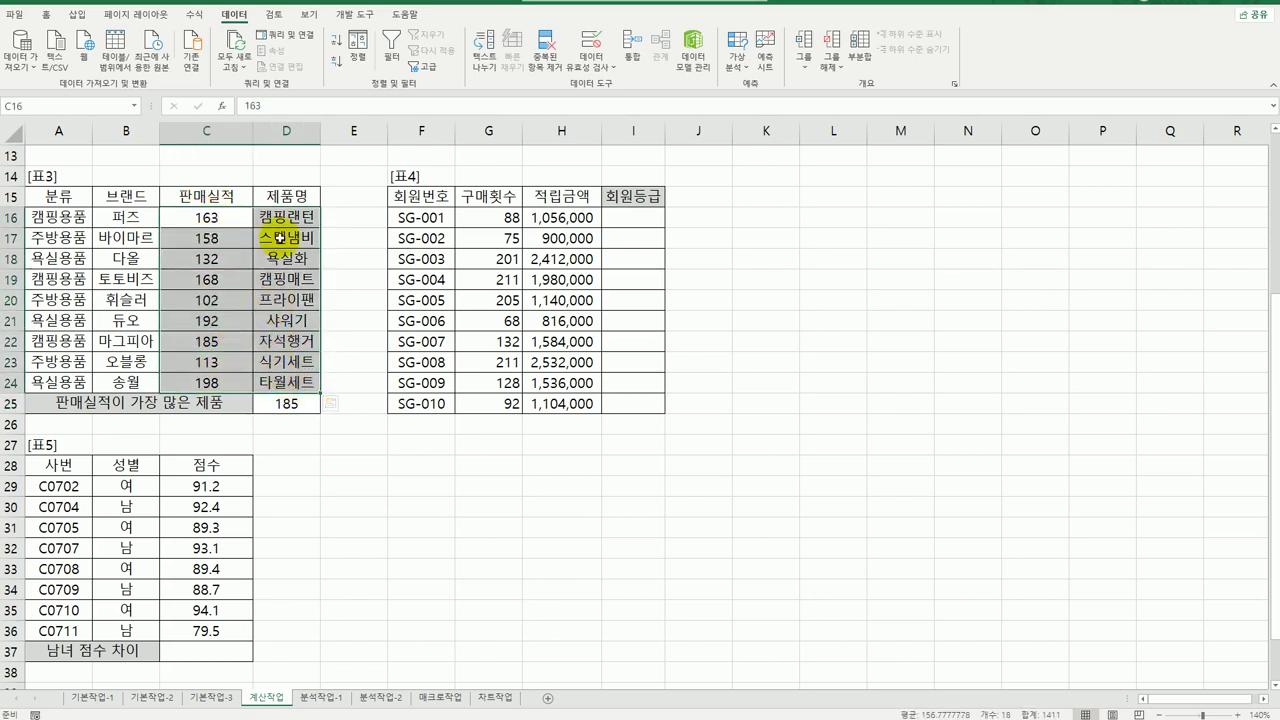
Step: Wrap D25's DMAX formula in a VLOOKUP function as its lookup value and open the VLOOKUP arguments
left_click(279, 406)
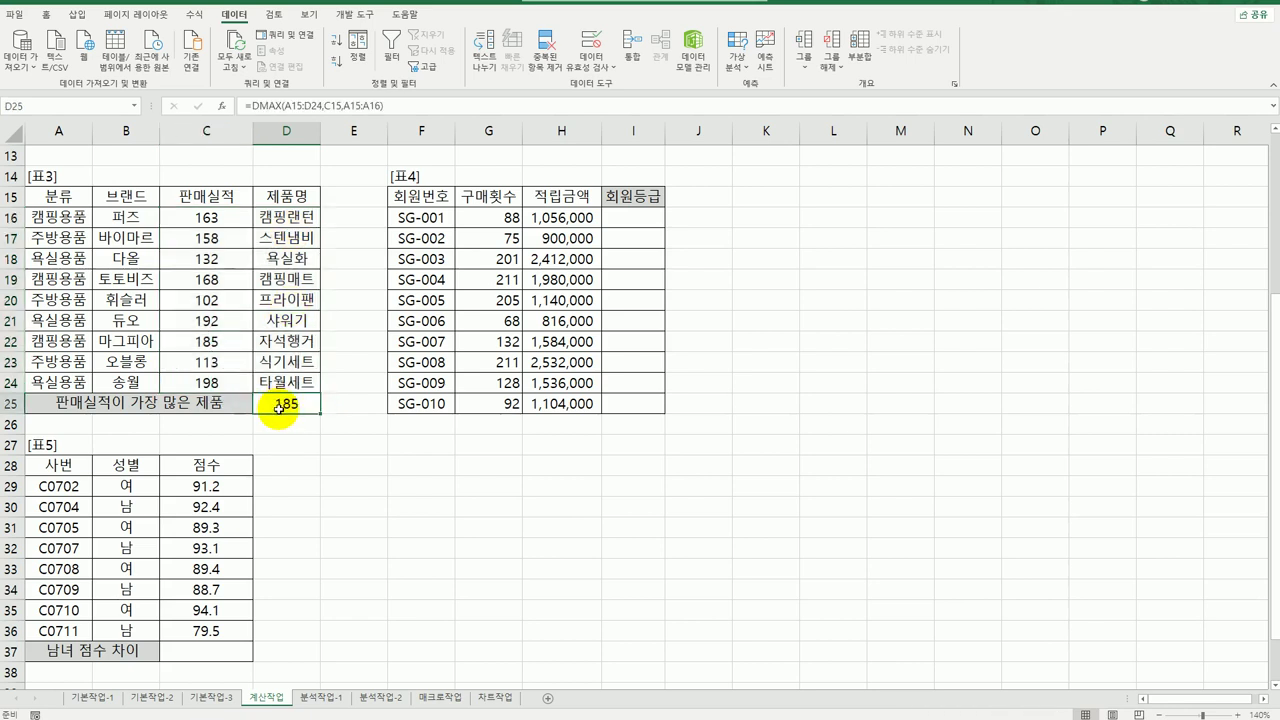
double_click(279, 406)
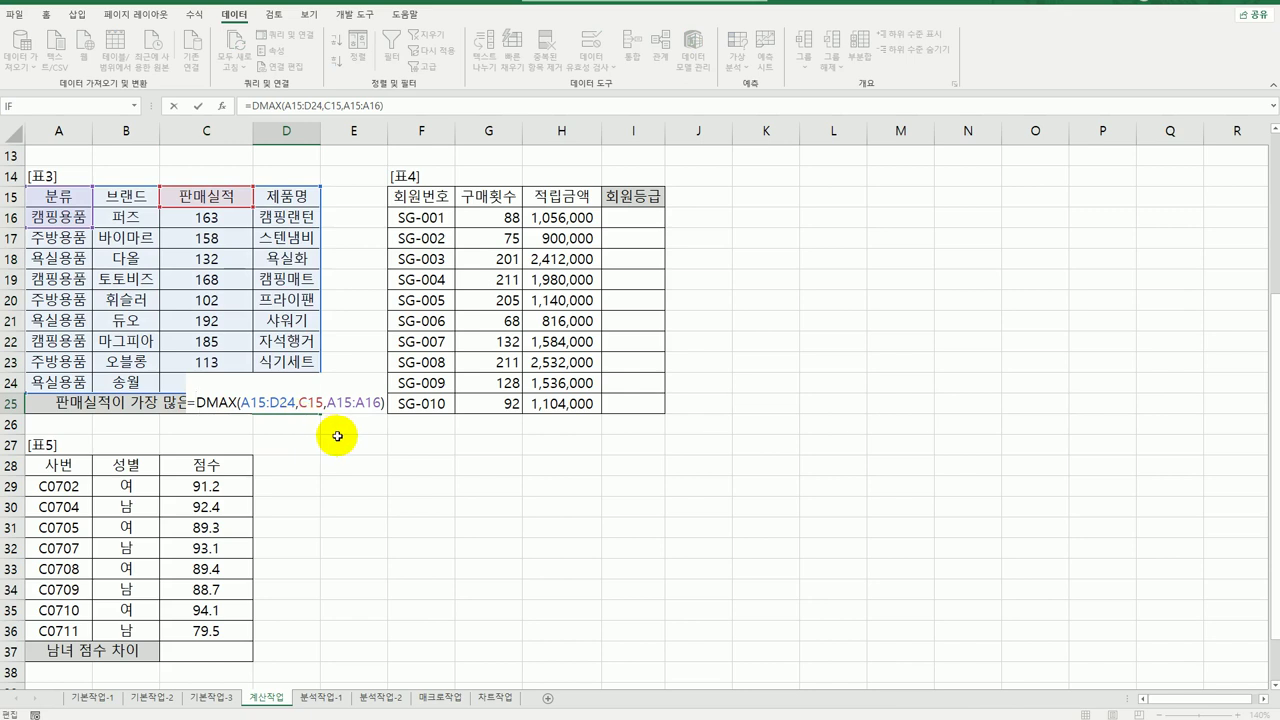
type("vl")
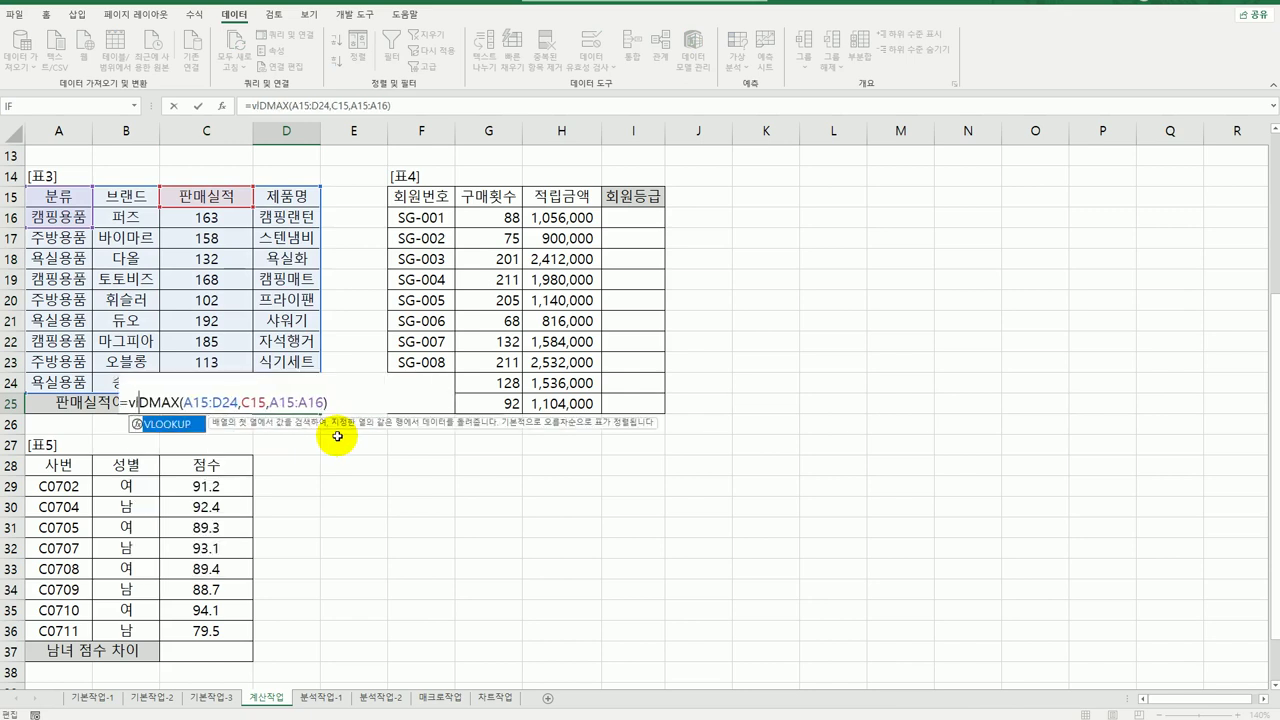
double_click(160, 428)
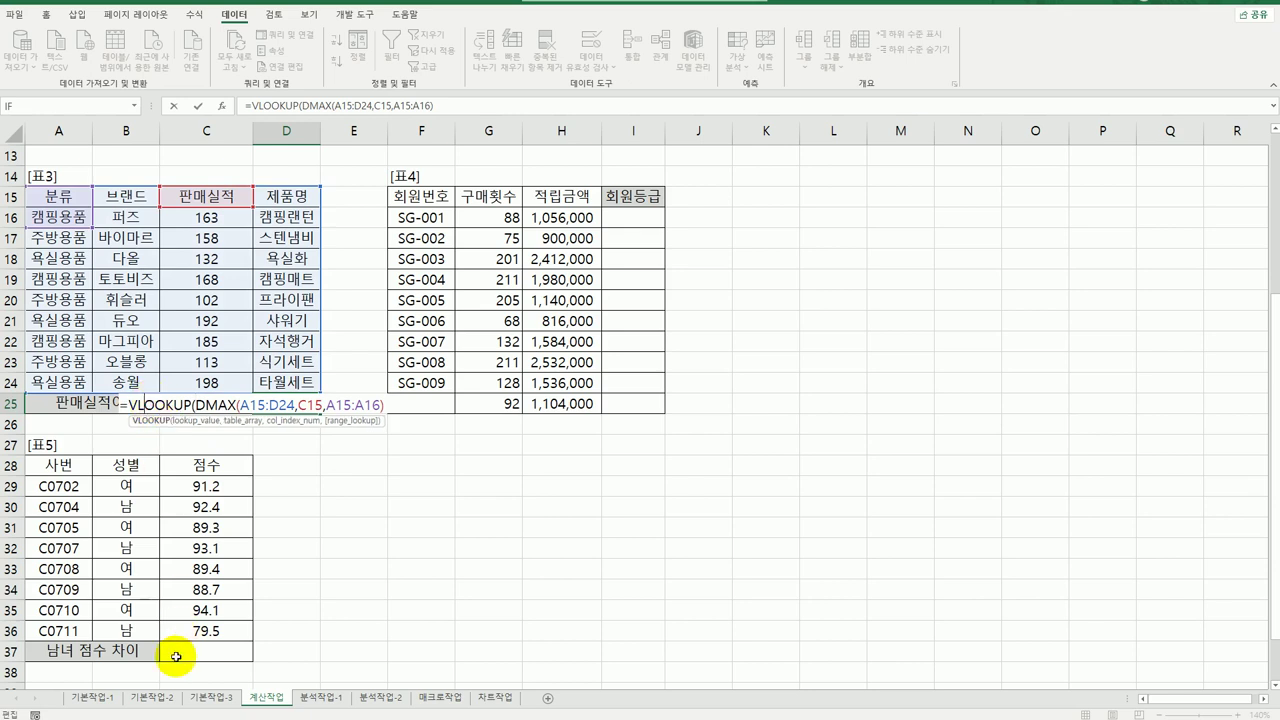
left_click(221, 105)
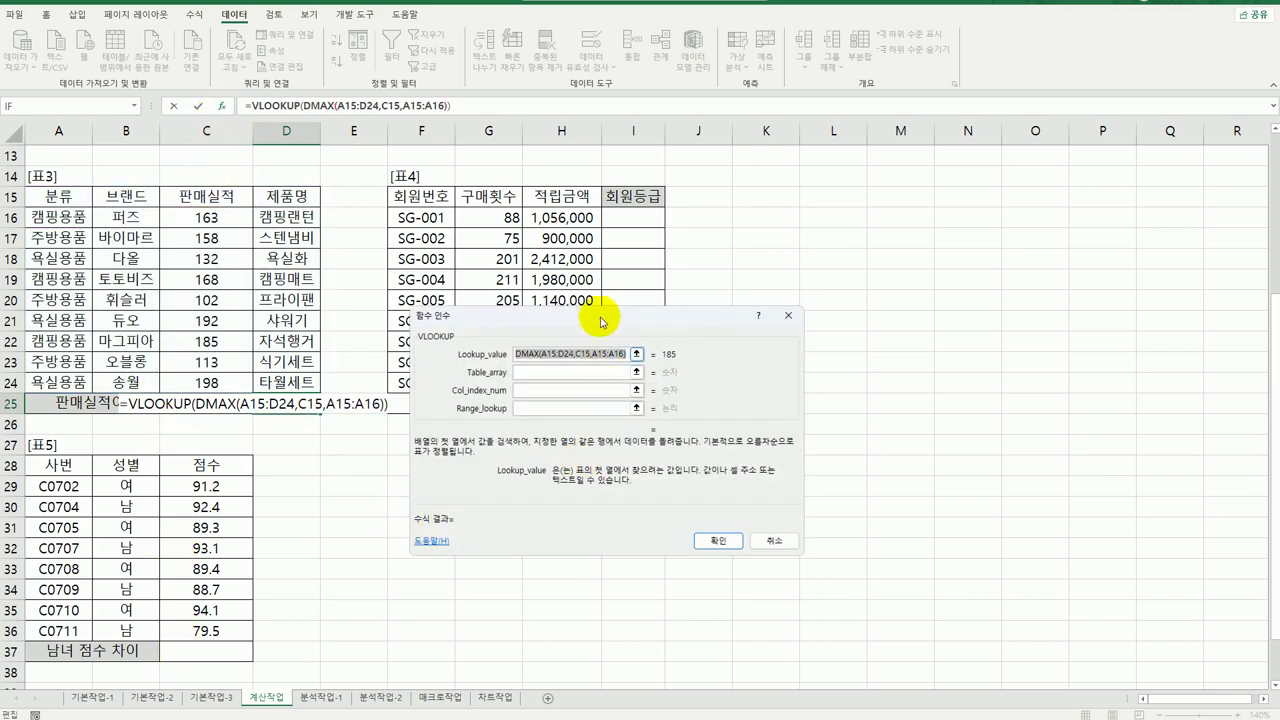
left_click_drag(601, 321, 932, 295)
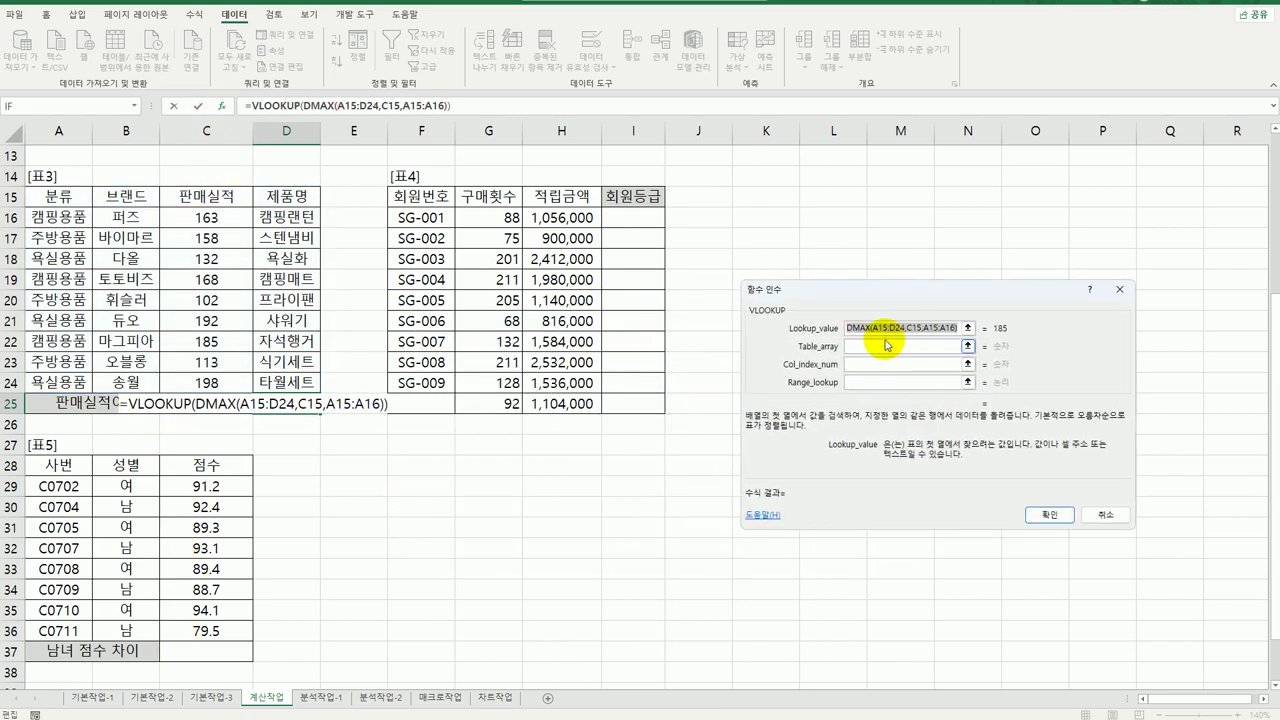
Step: Set VLOOKUP's Table_array to C16:D24, Col_index_num to 2 and Range_lookup to 0, and apply the formula in D25
left_click(880, 344)
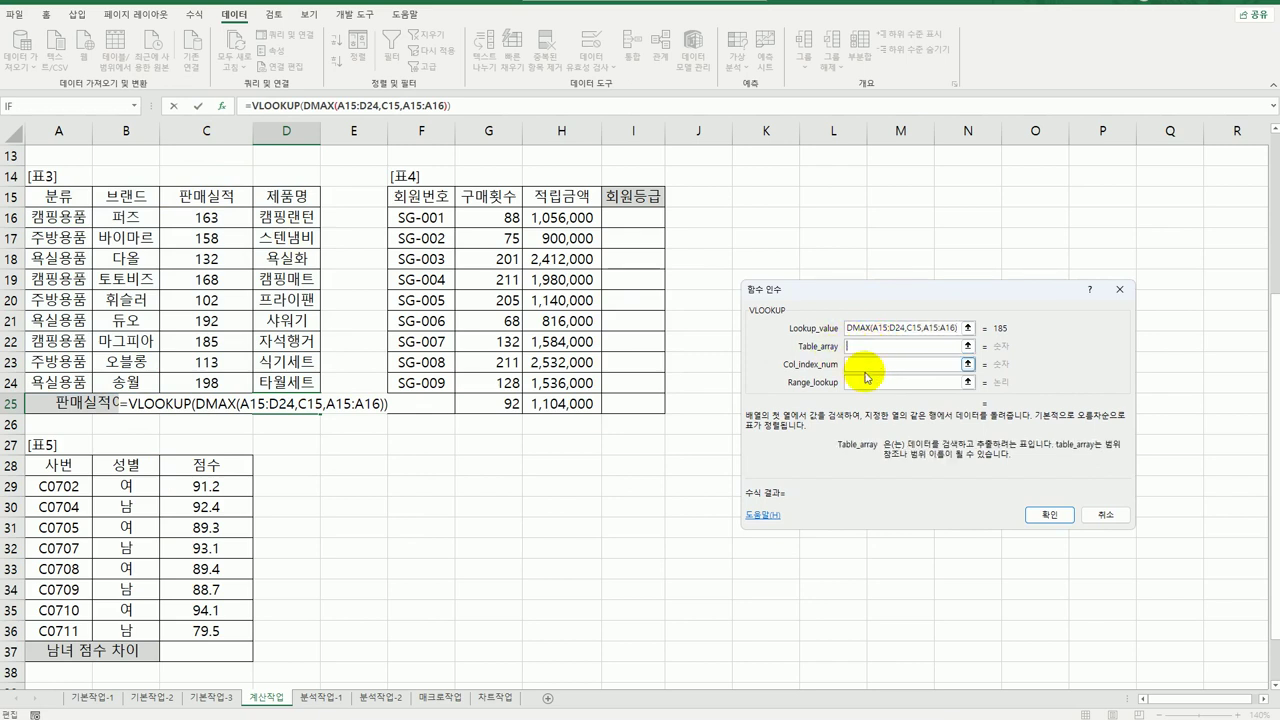
left_click_drag(203, 216, 278, 388)
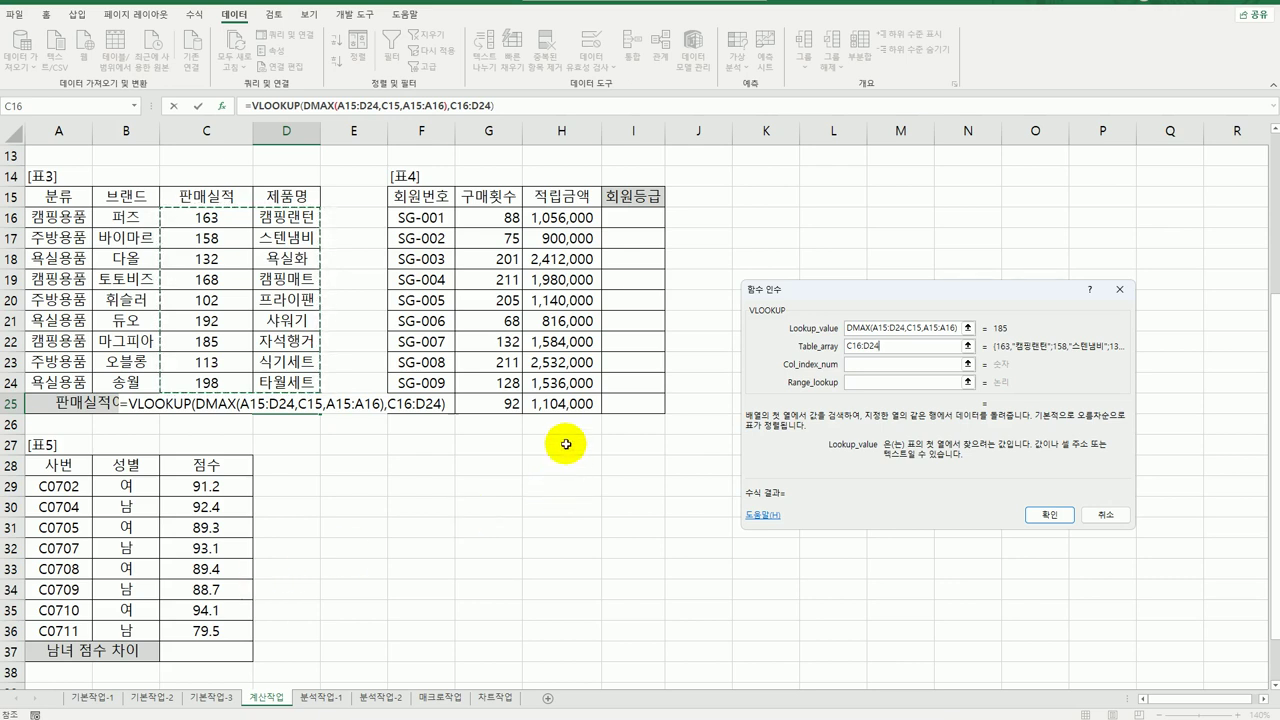
left_click(851, 365)
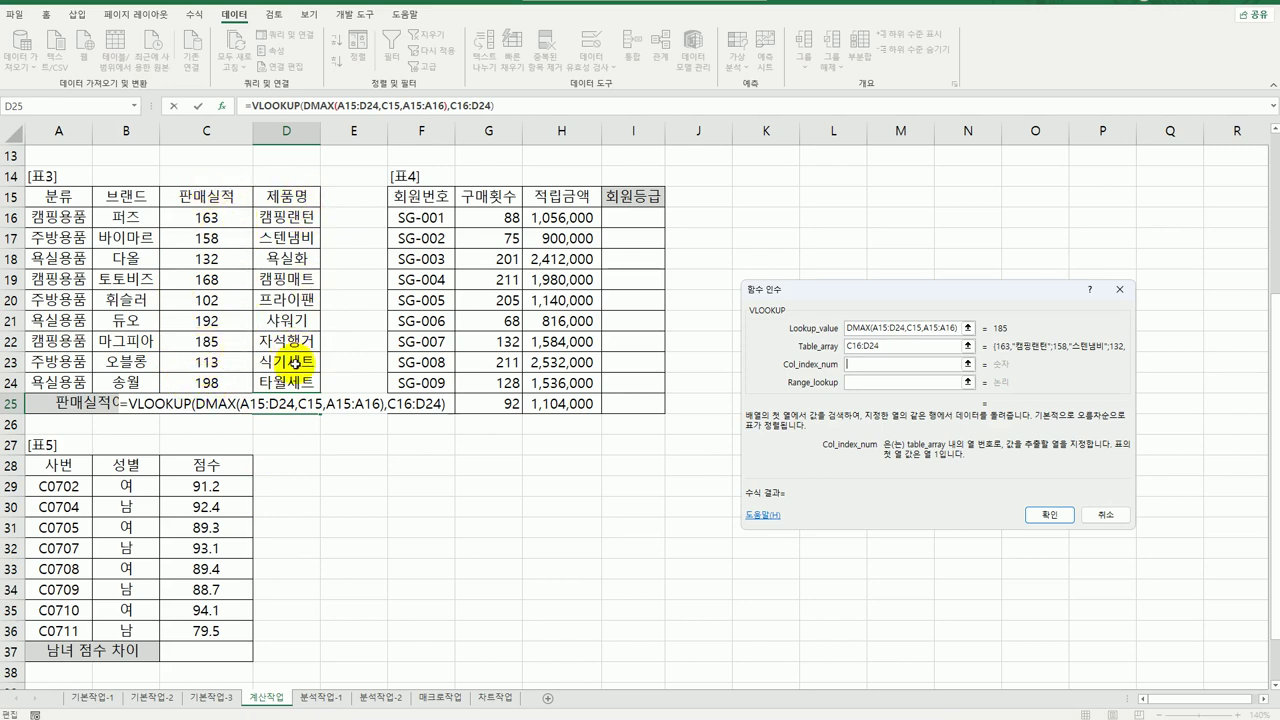
type("2")
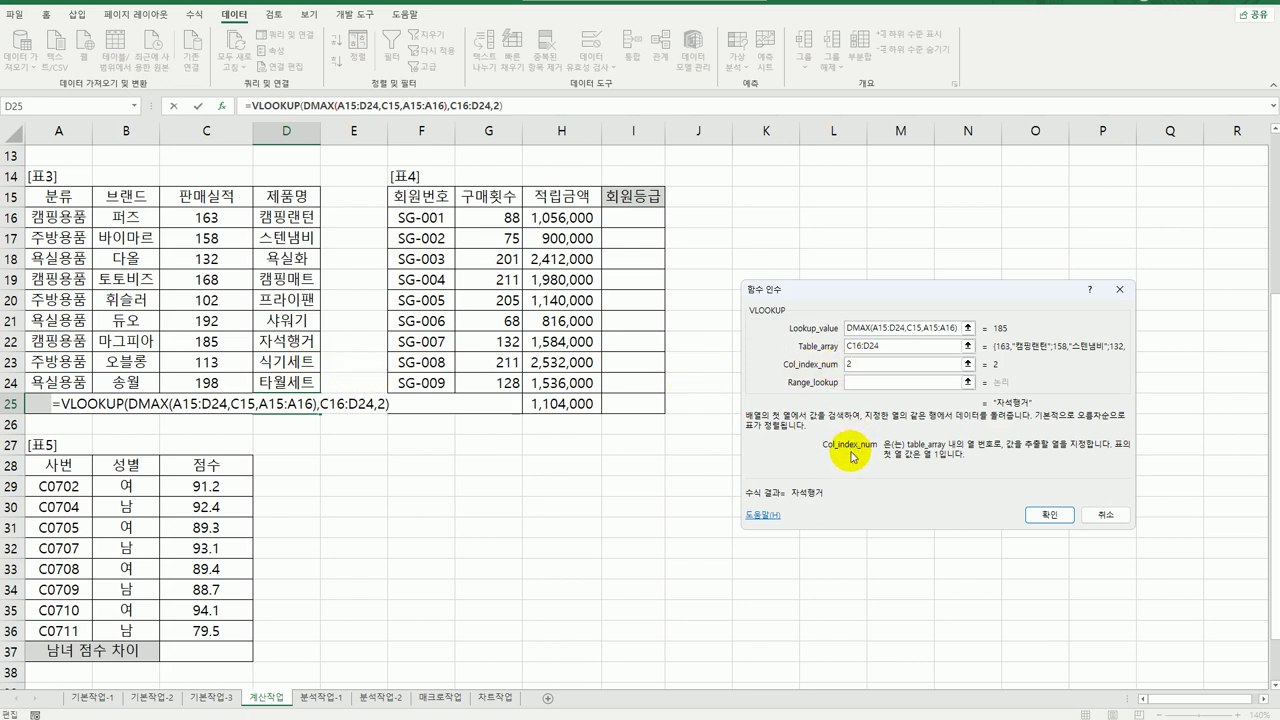
left_click(870, 380)
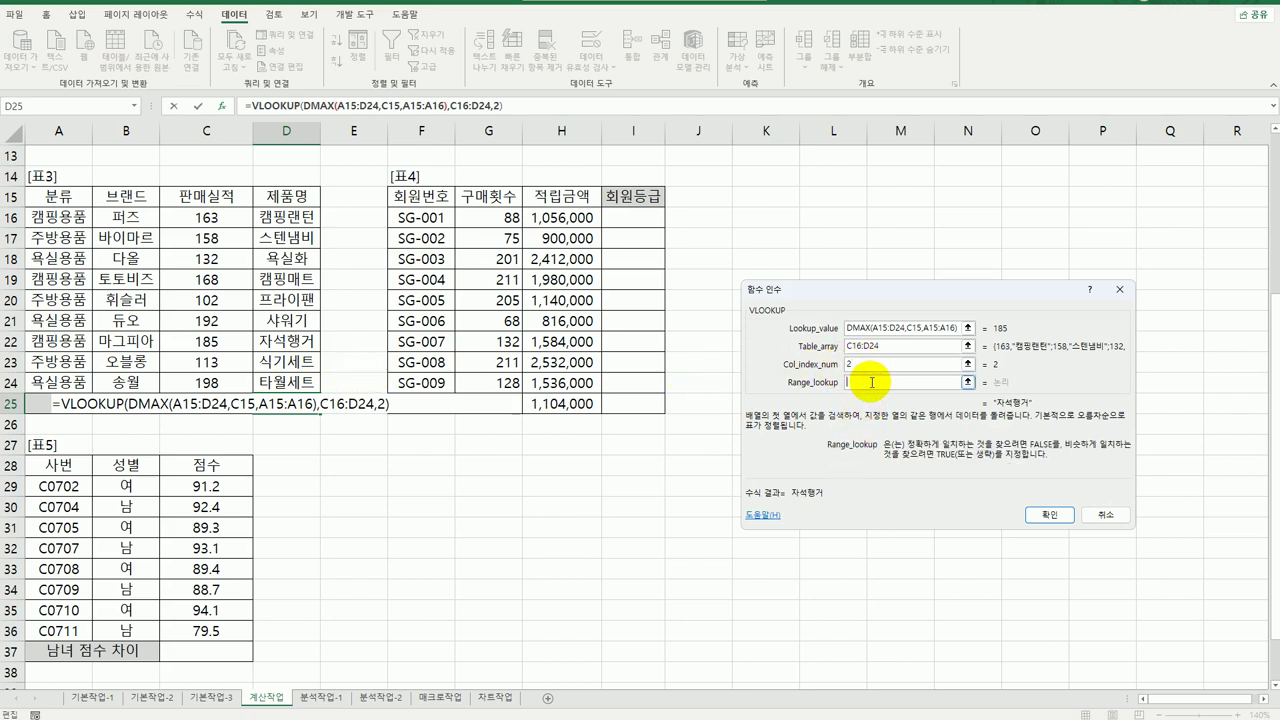
left_click(1066, 512)
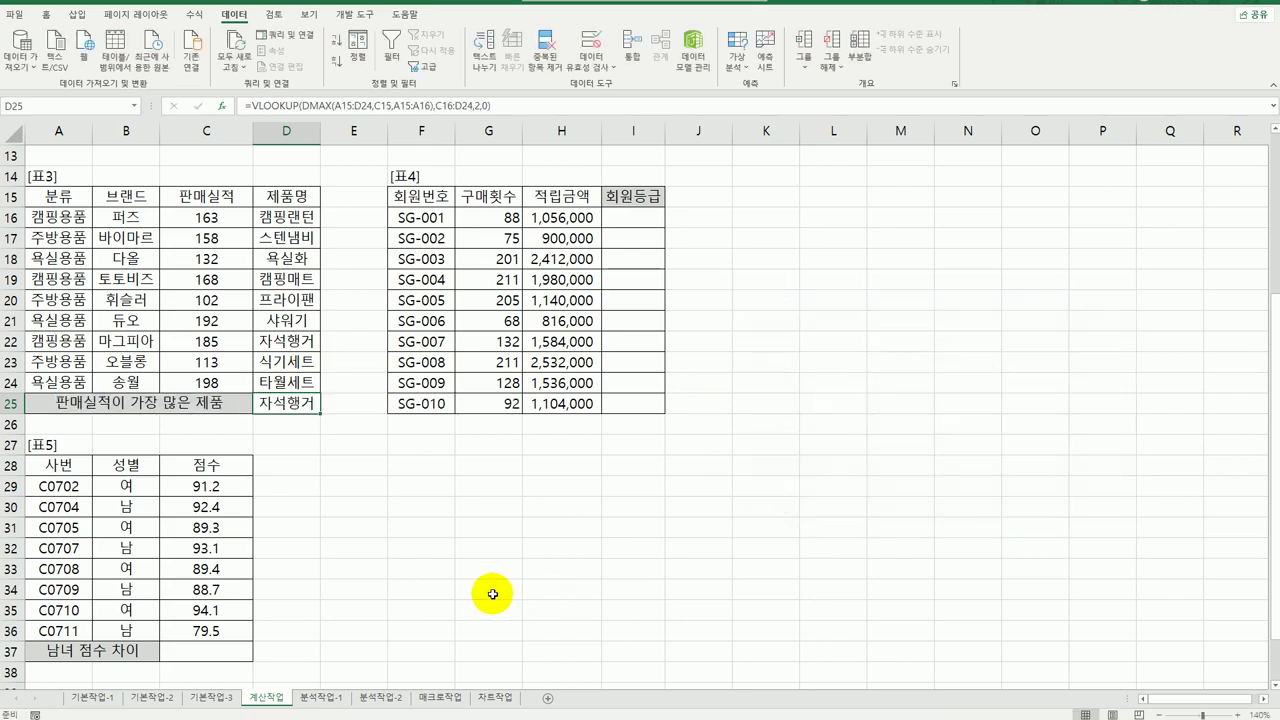
Step: Enter an AVERAGE formula in I16 over the absolute range $H$16:$H$25 and fill it down through I25
left_click(645, 219)
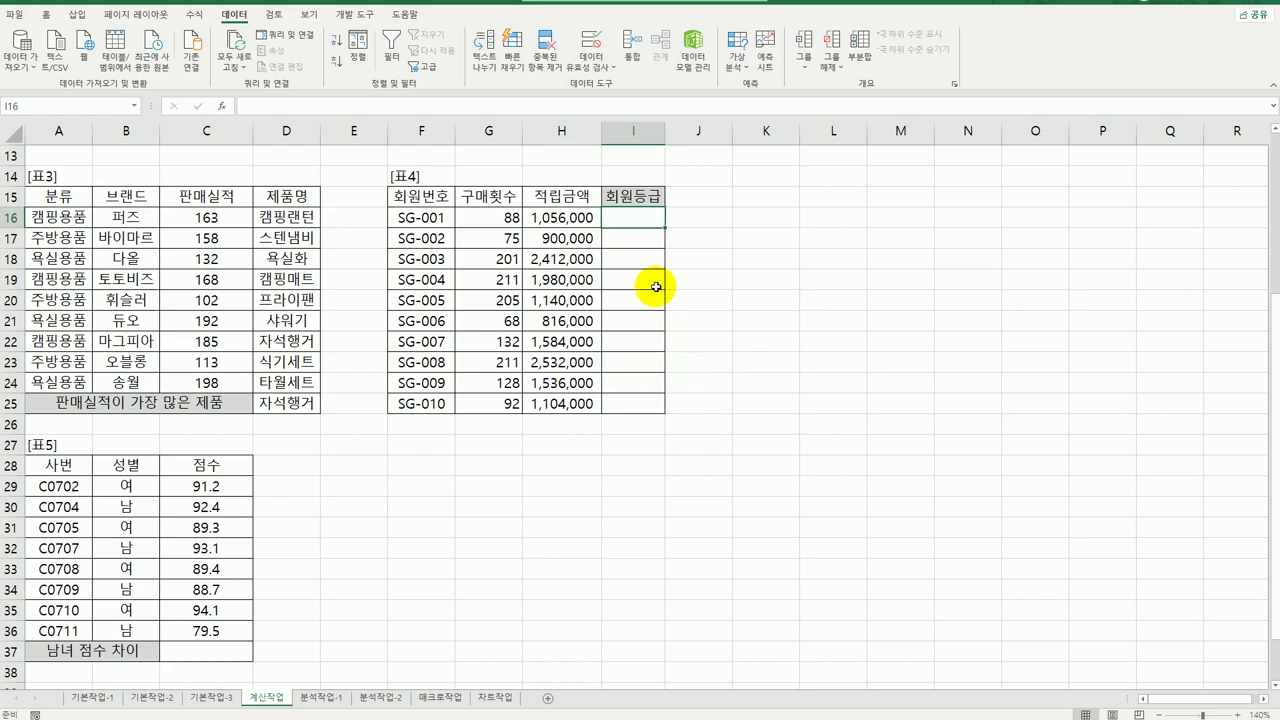
type("=")
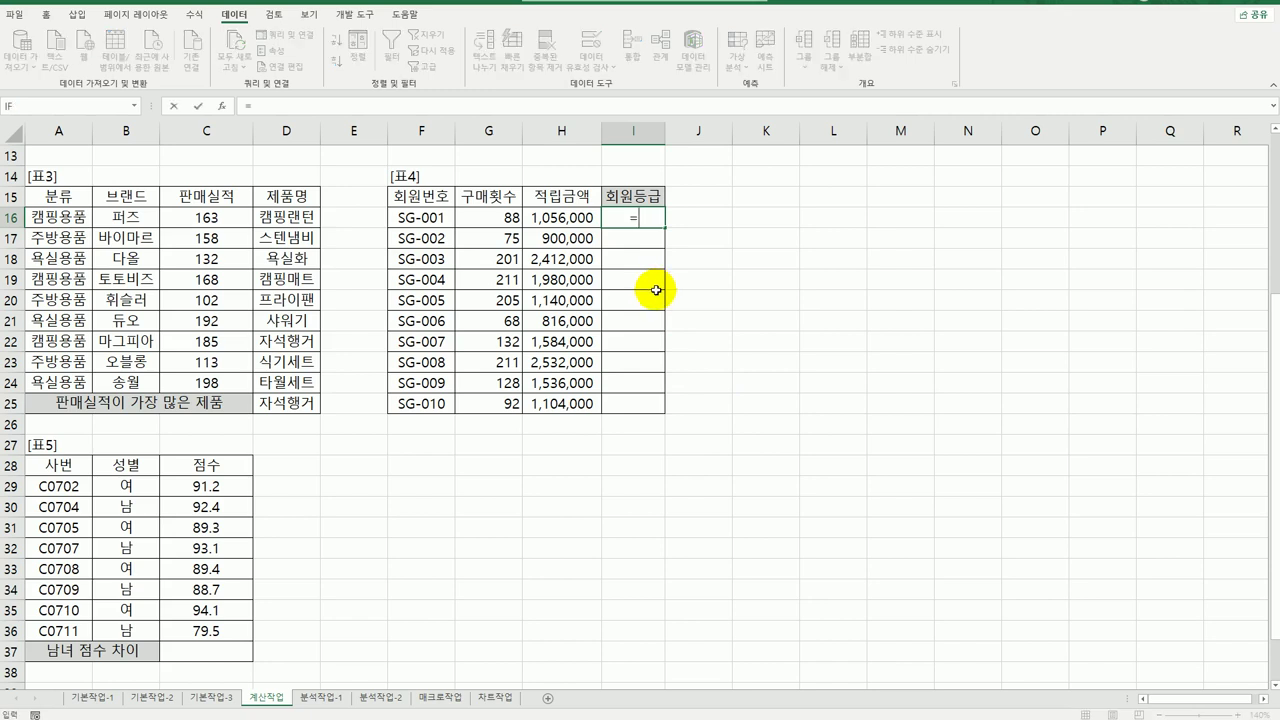
type("av")
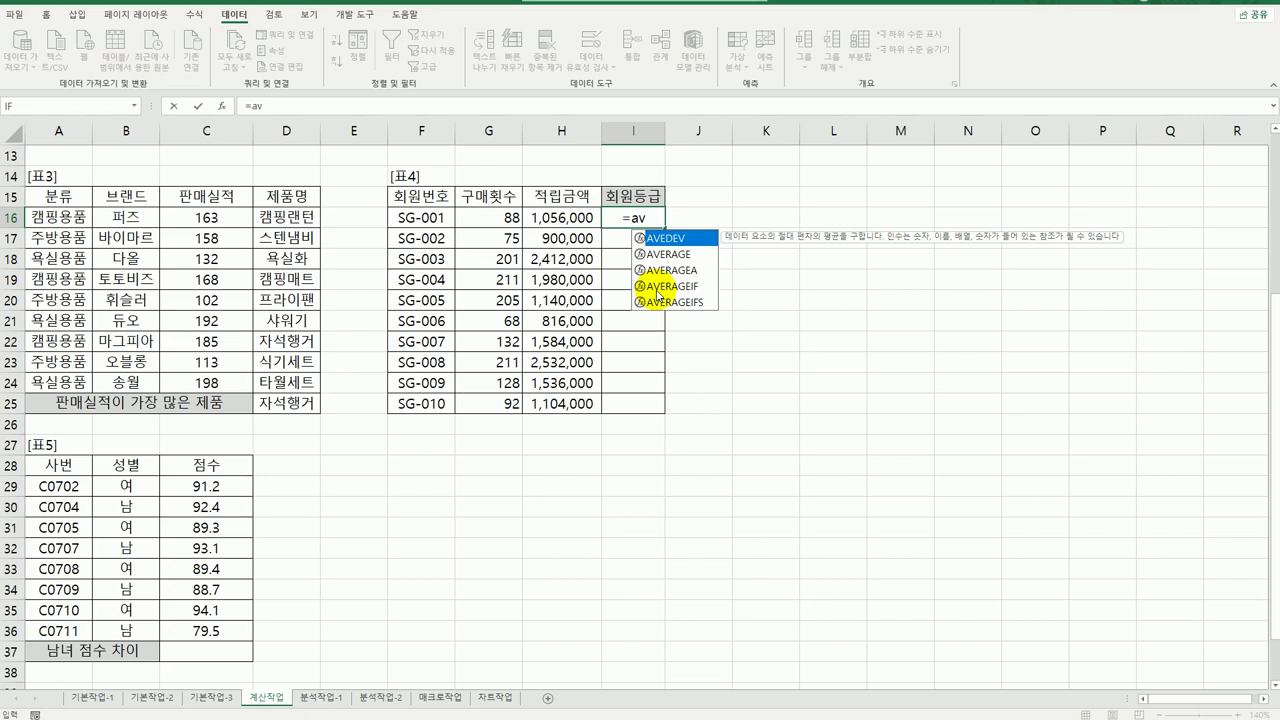
double_click(665, 254)
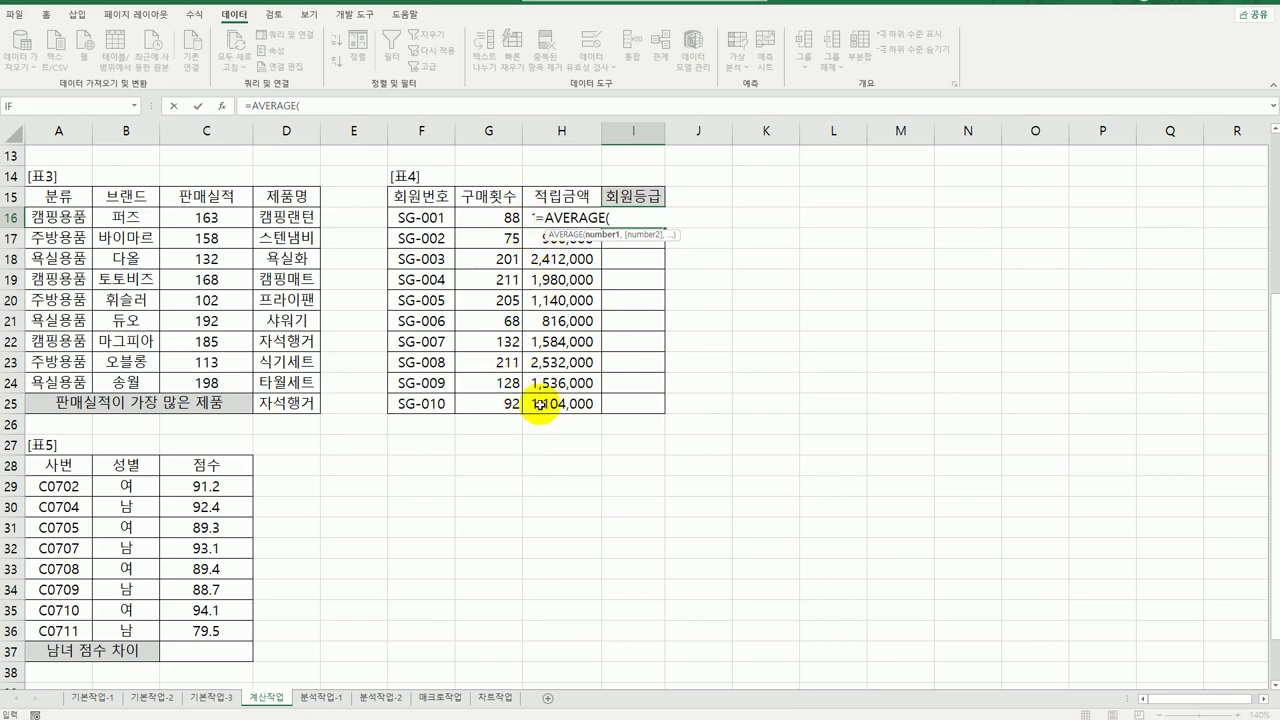
left_click(540, 404)
left_click_drag(540, 383, 543, 217)
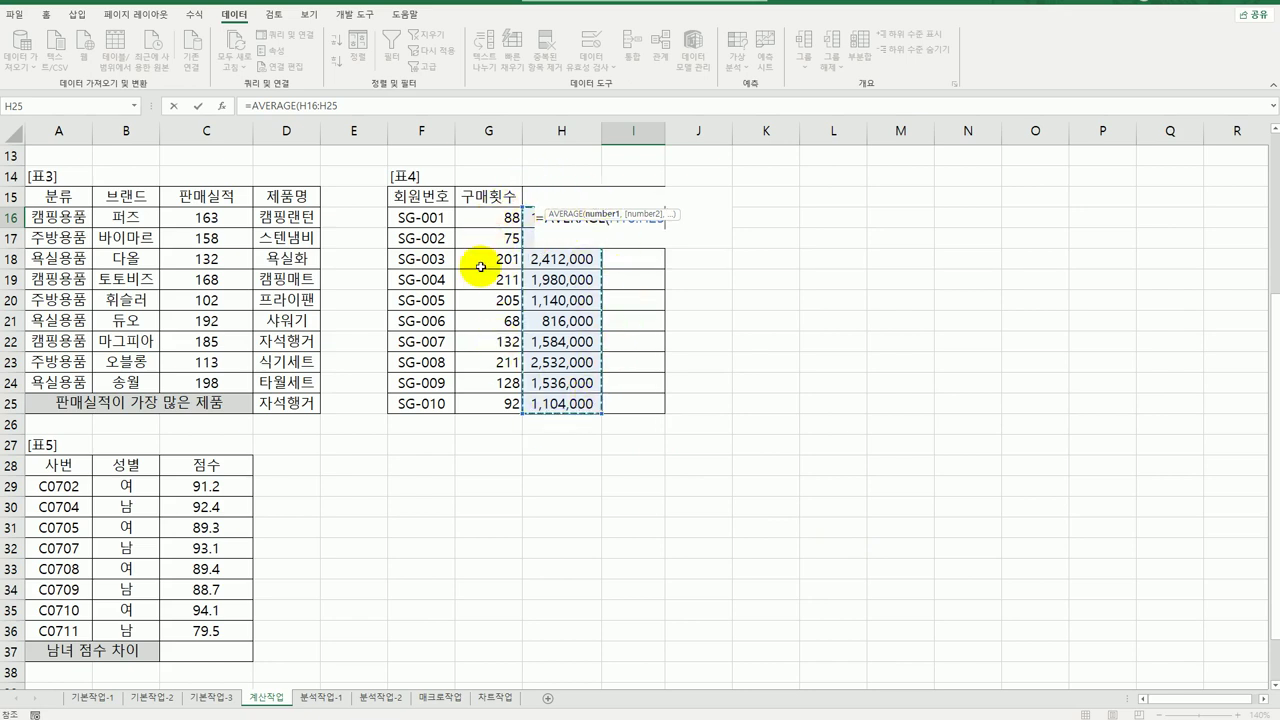
key("F4")
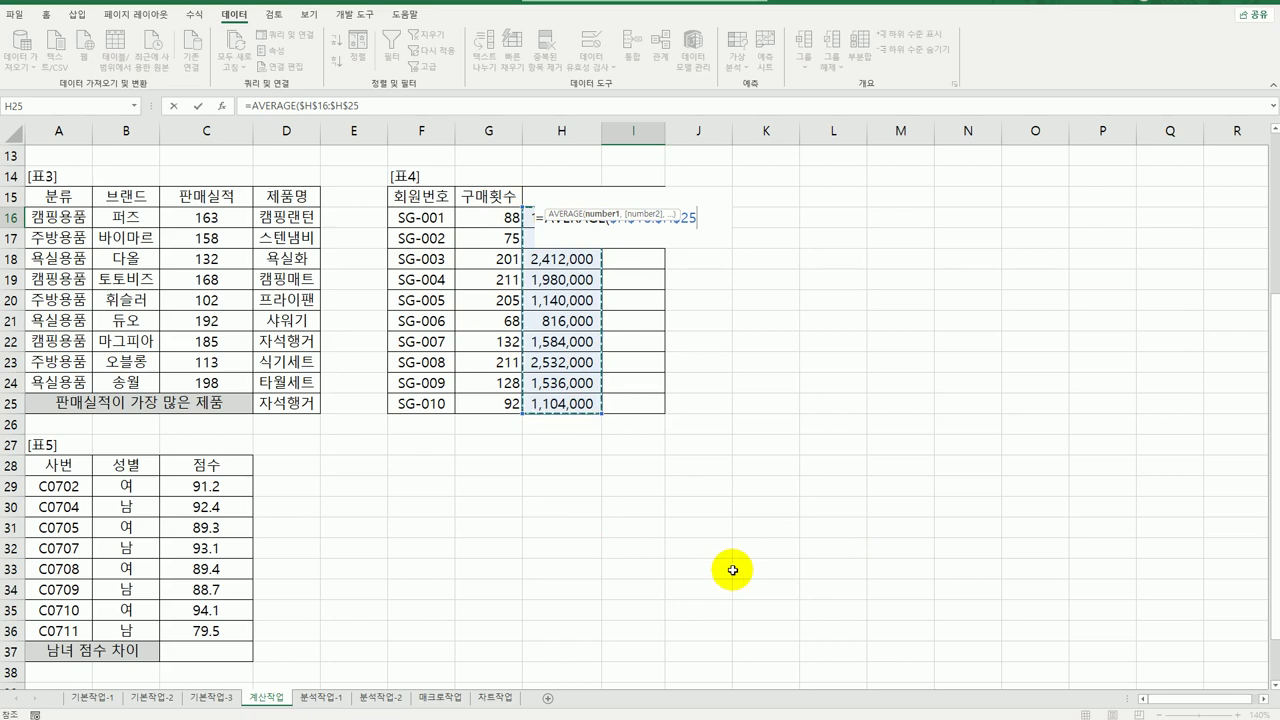
key("Return")
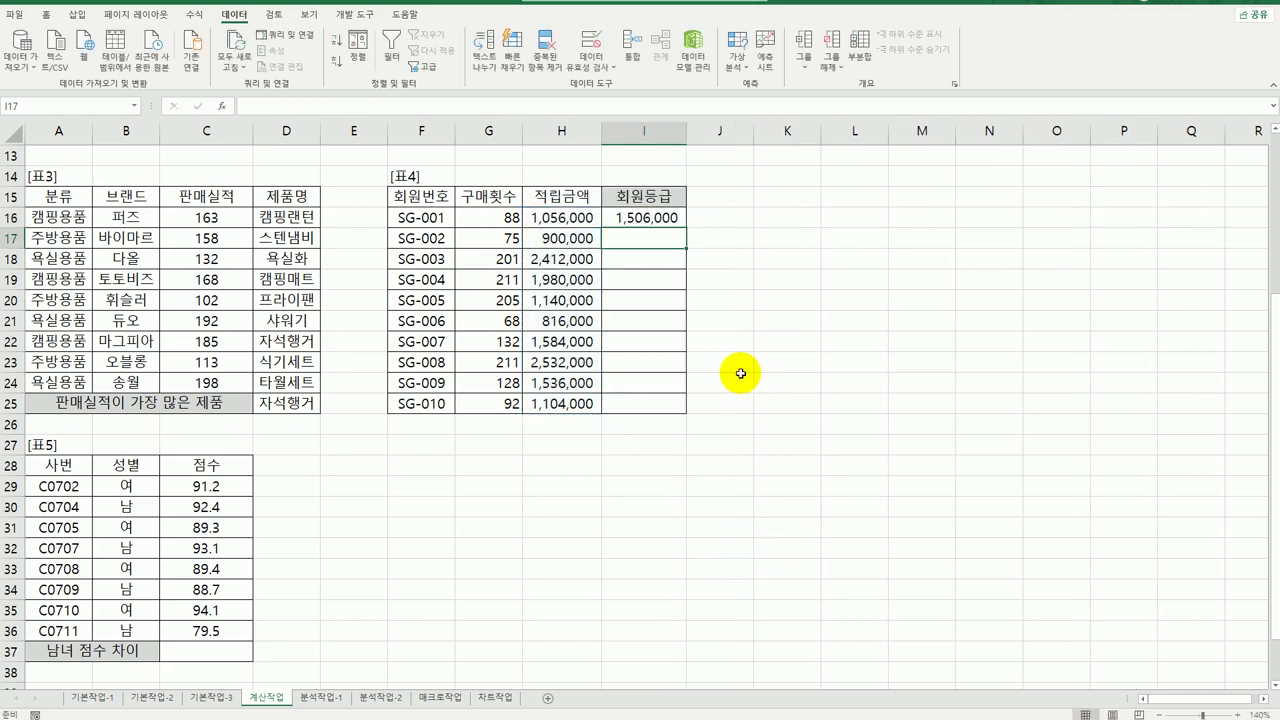
left_click(663, 214)
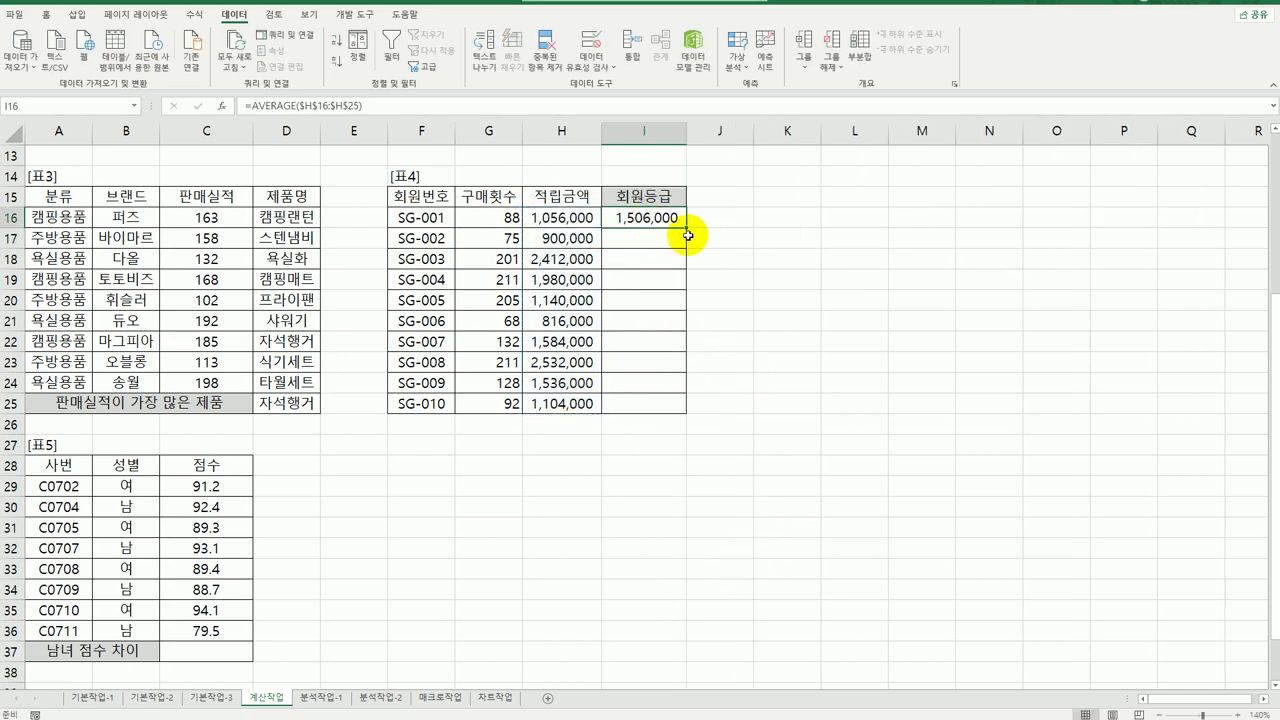
left_click_drag(687, 225, 667, 410)
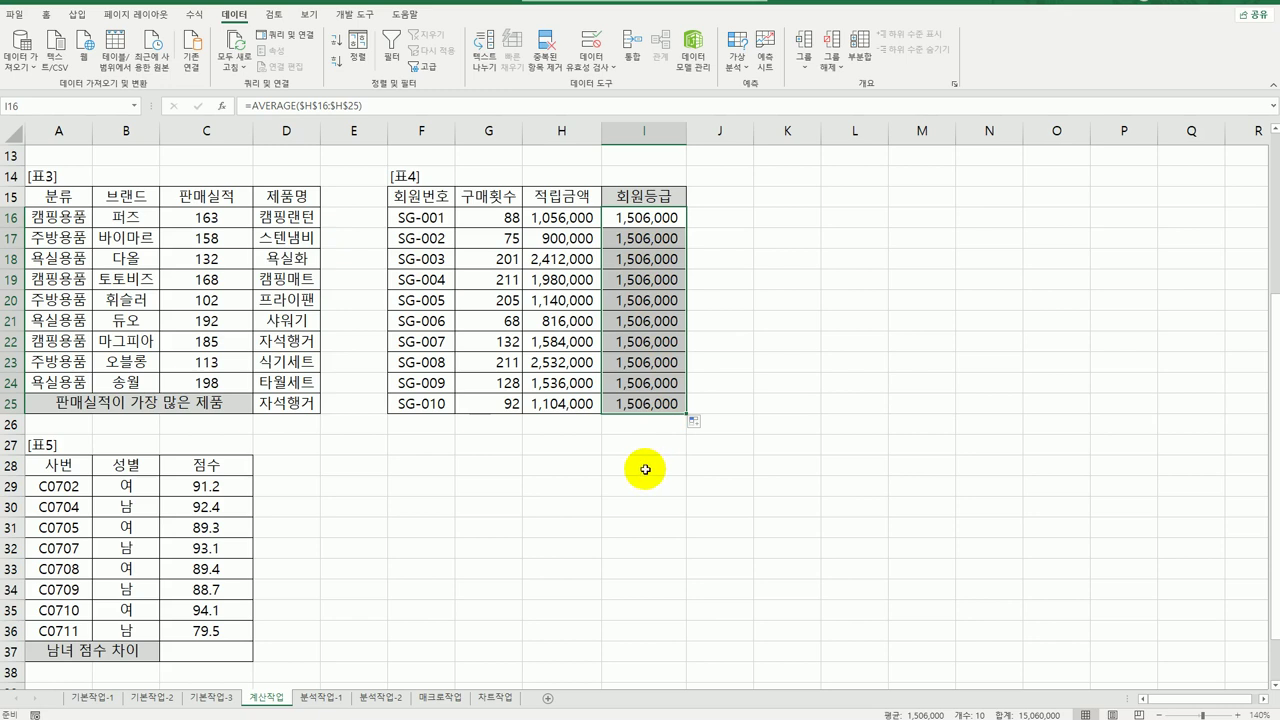
Step: Wrap I16's AVERAGE formula in an AND function with G16>=200 as its first condition
left_click(647, 216)
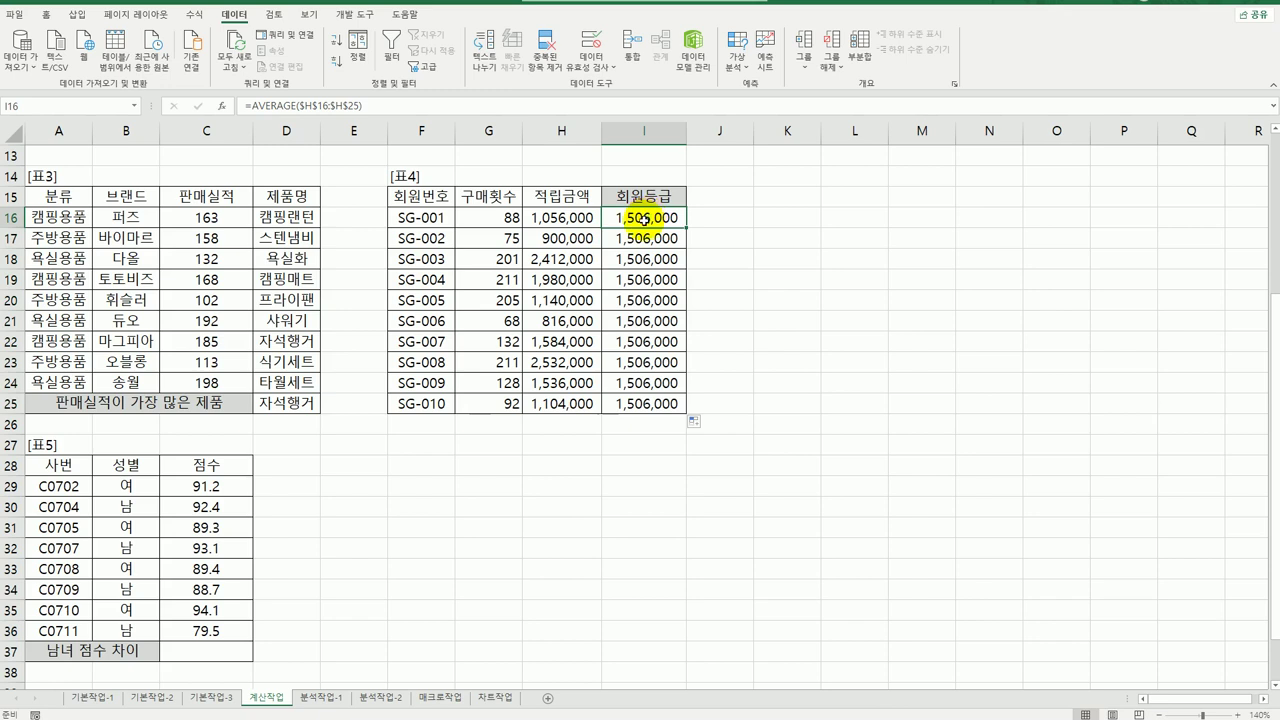
double_click(643, 218)
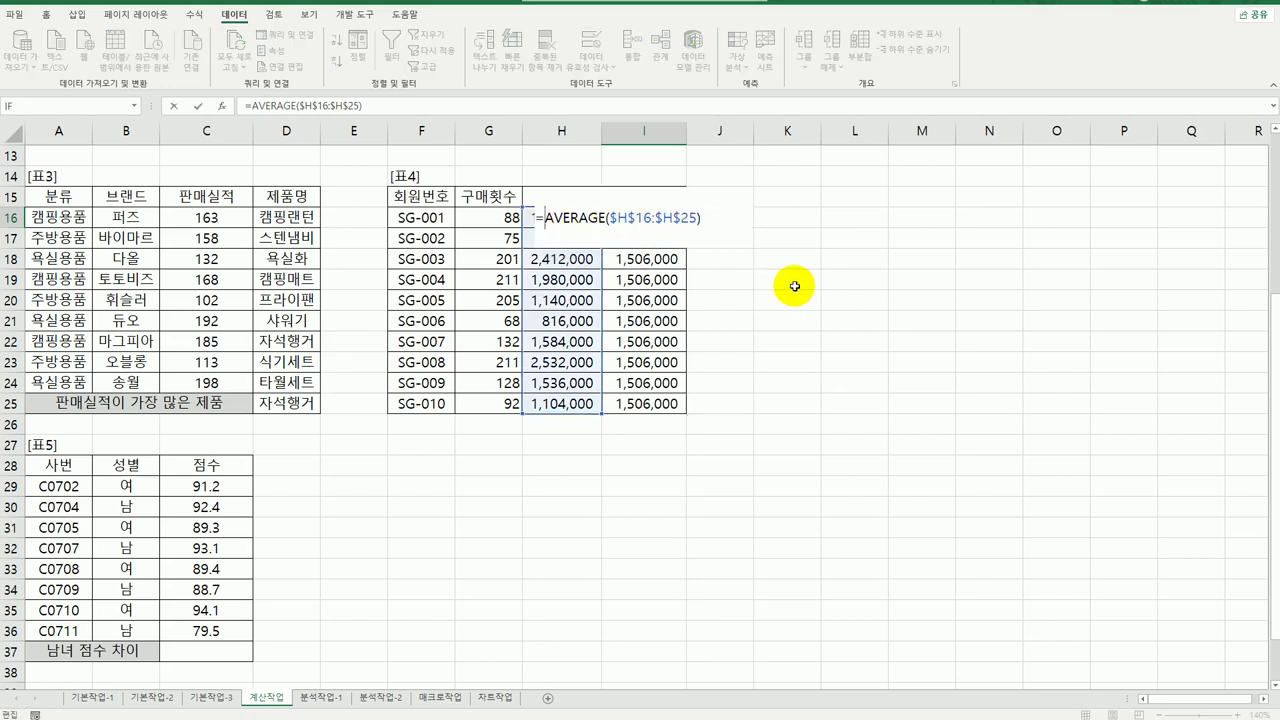
type("an")
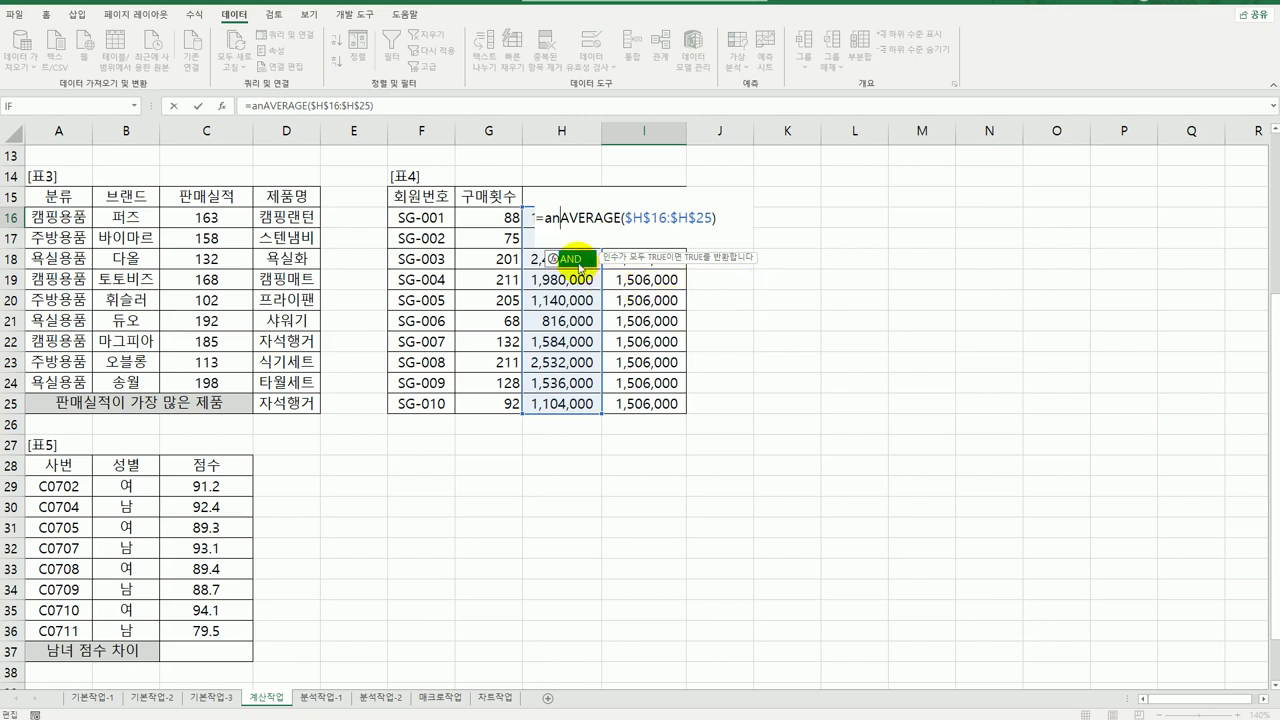
double_click(577, 259)
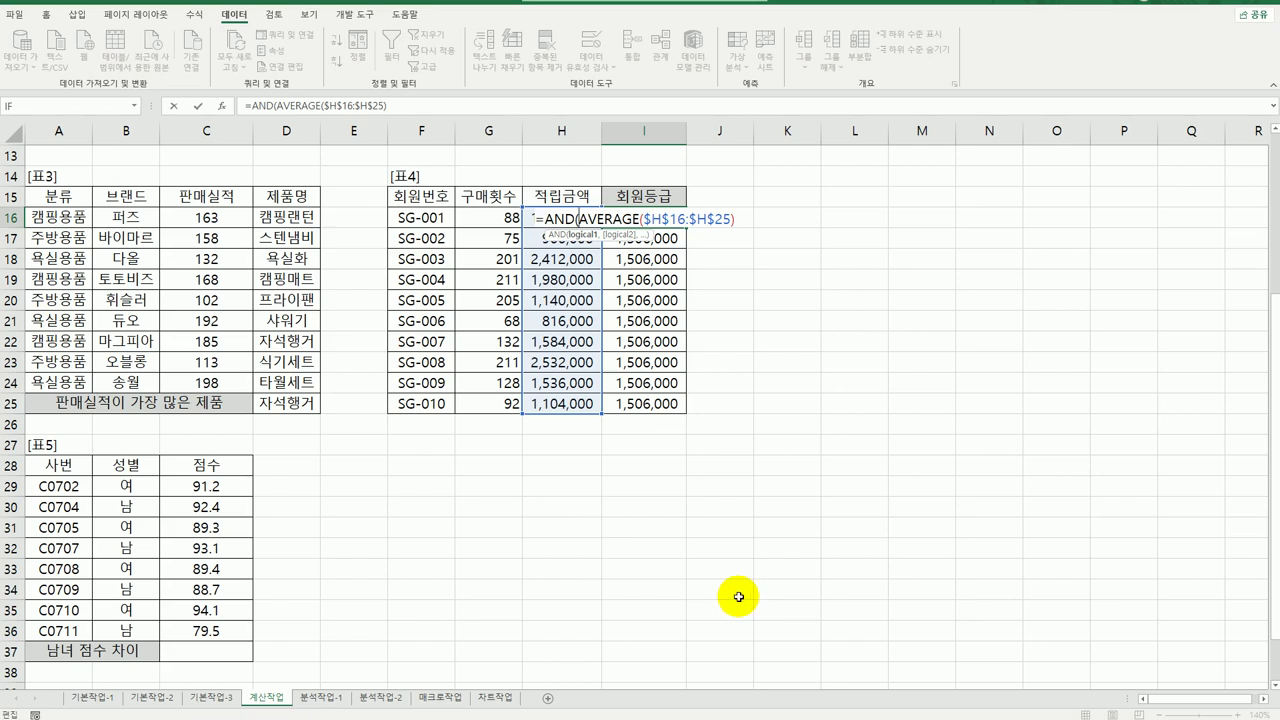
left_click(488, 217)
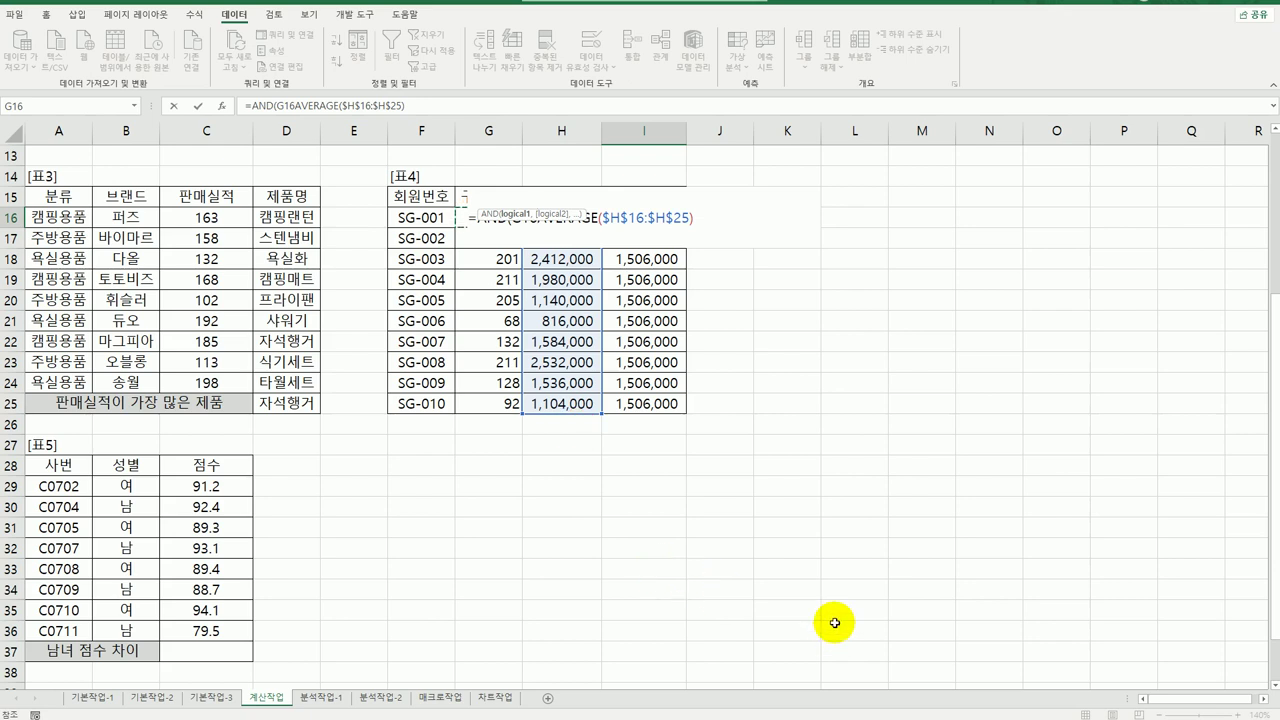
type(">=")
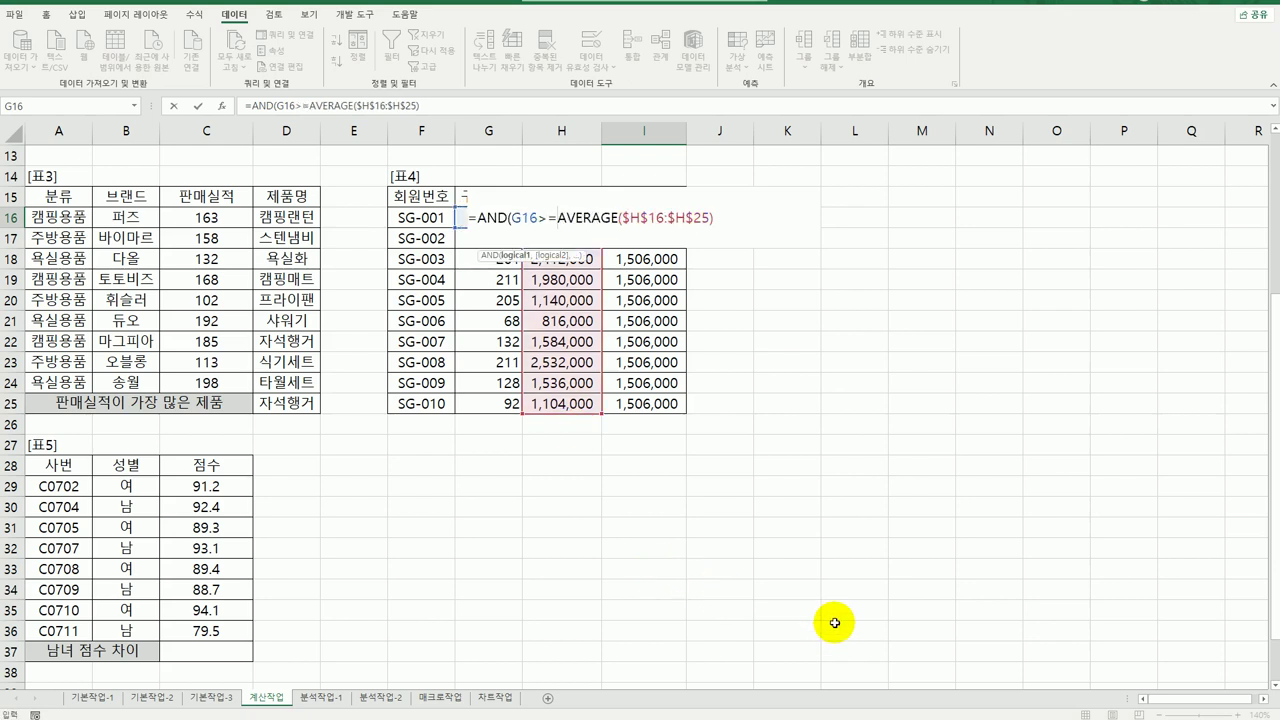
type("200")
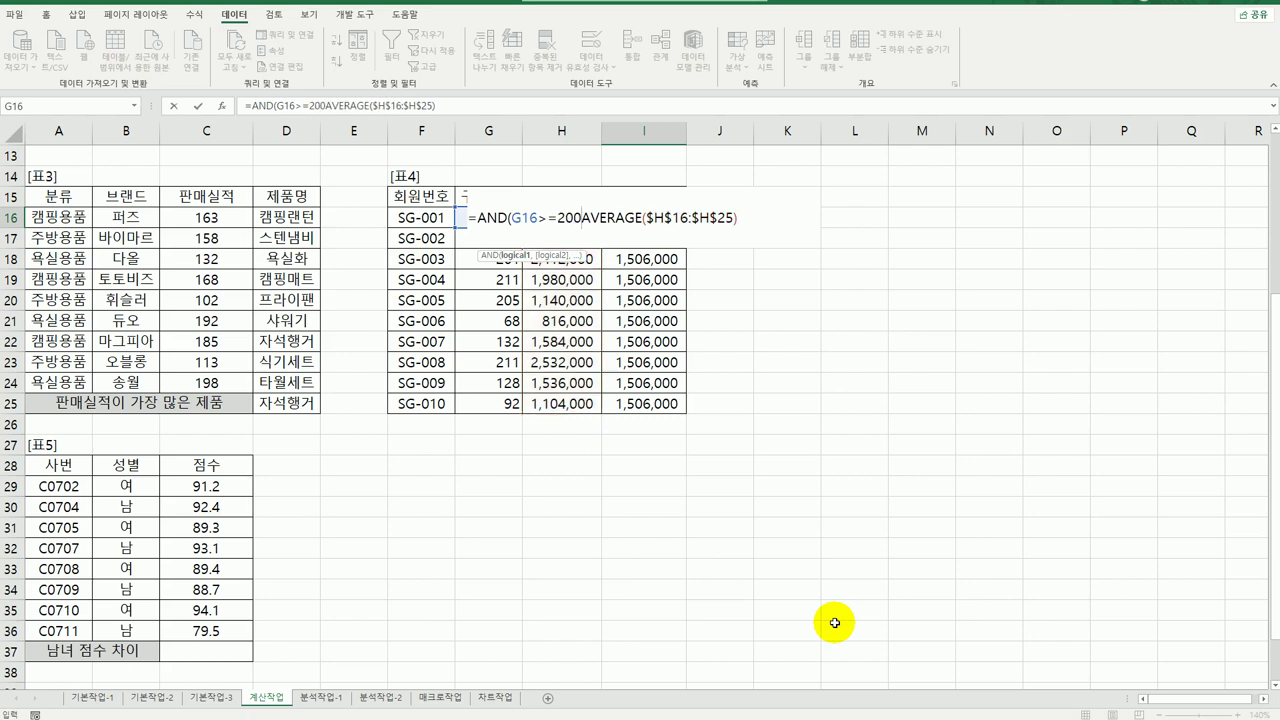
type(",")
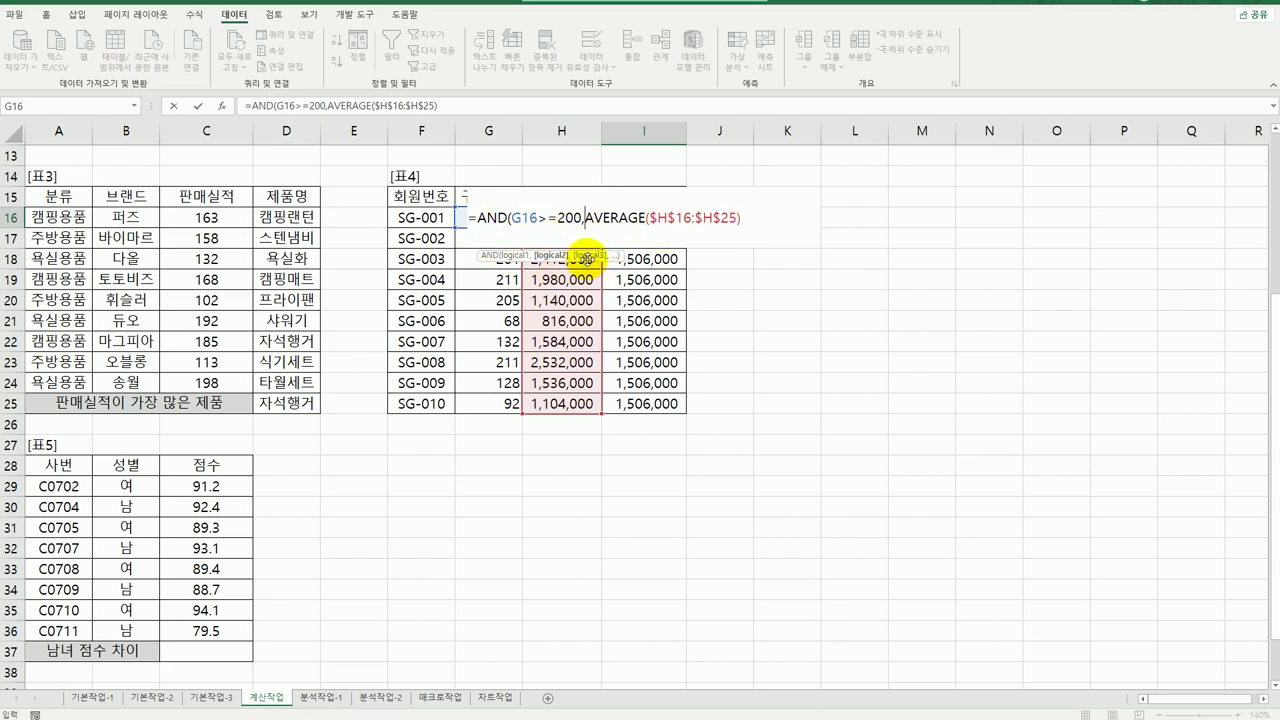
Step: Complete AND's second condition as H16>AVERAGE($H$16:$H$25) and apply the formula in I16
type("h")
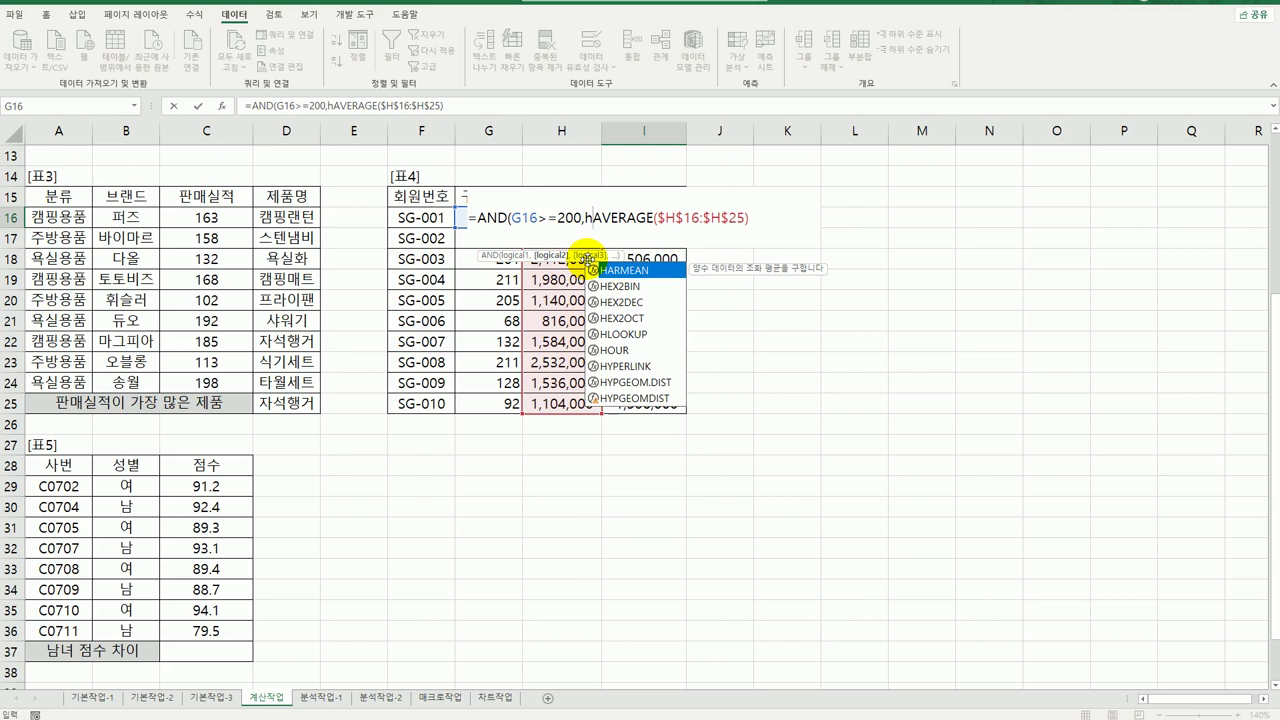
type("16>=")
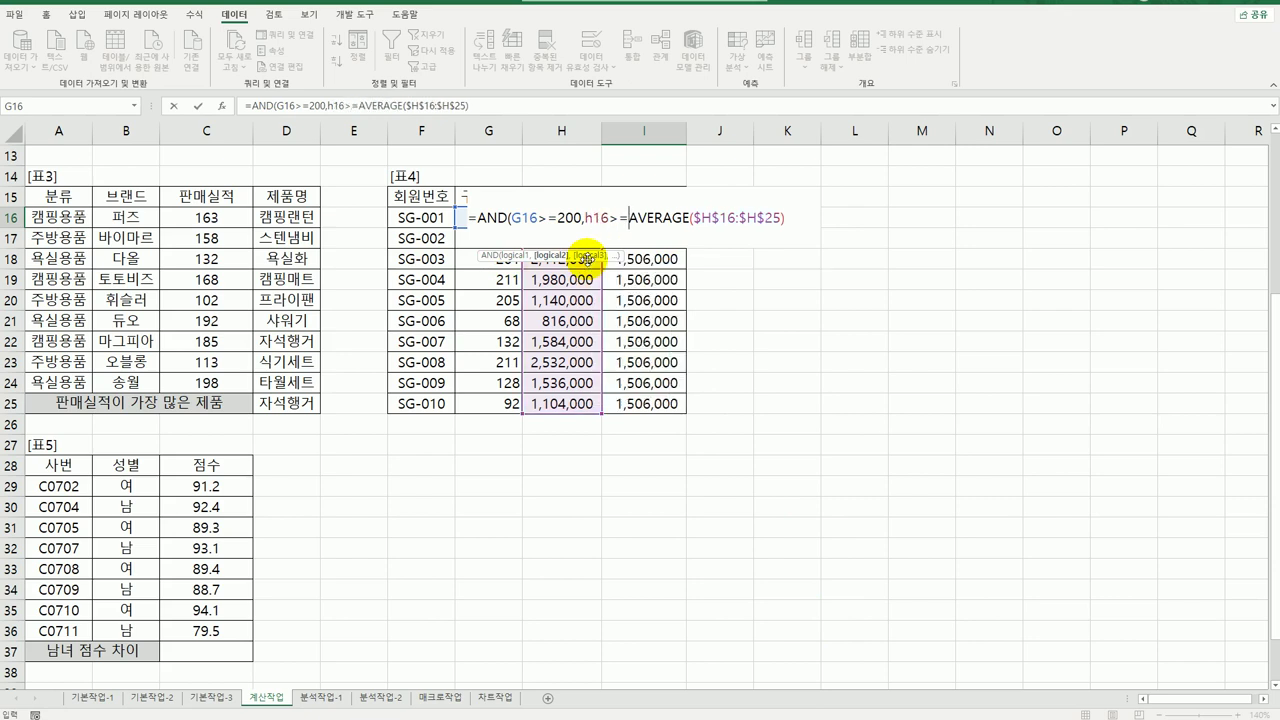
key("BackSpace")
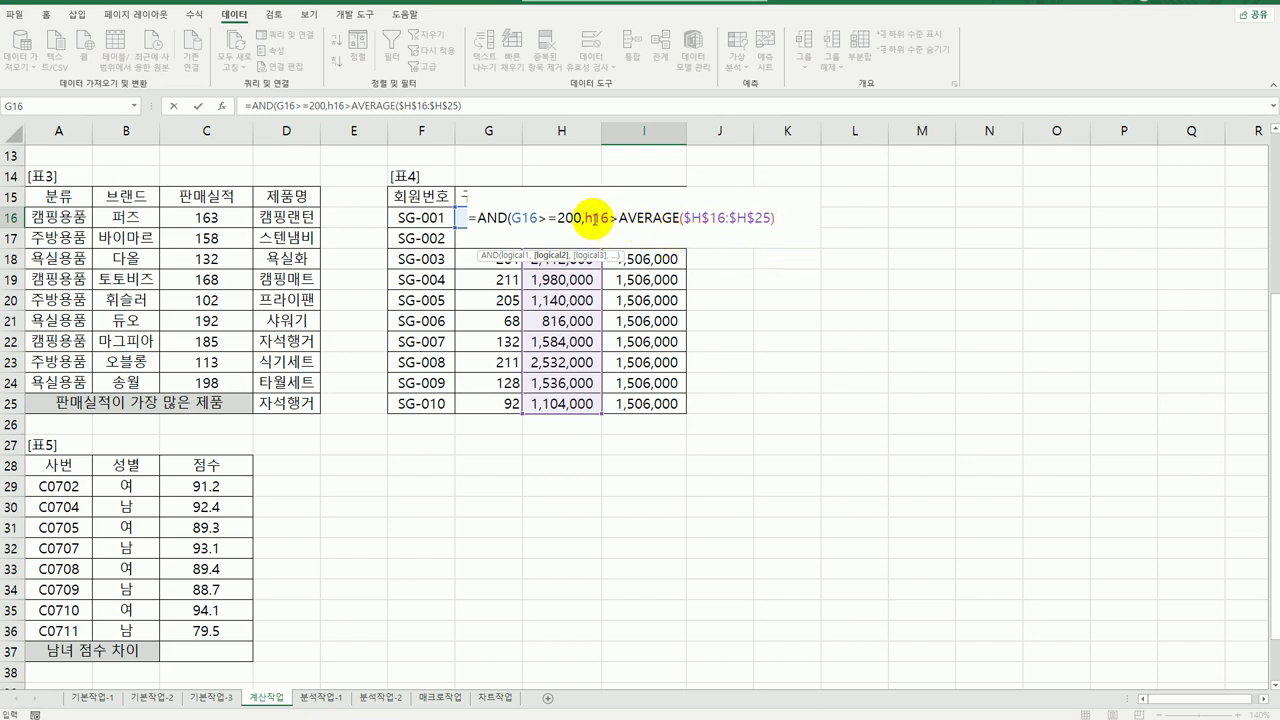
left_click(780, 218)
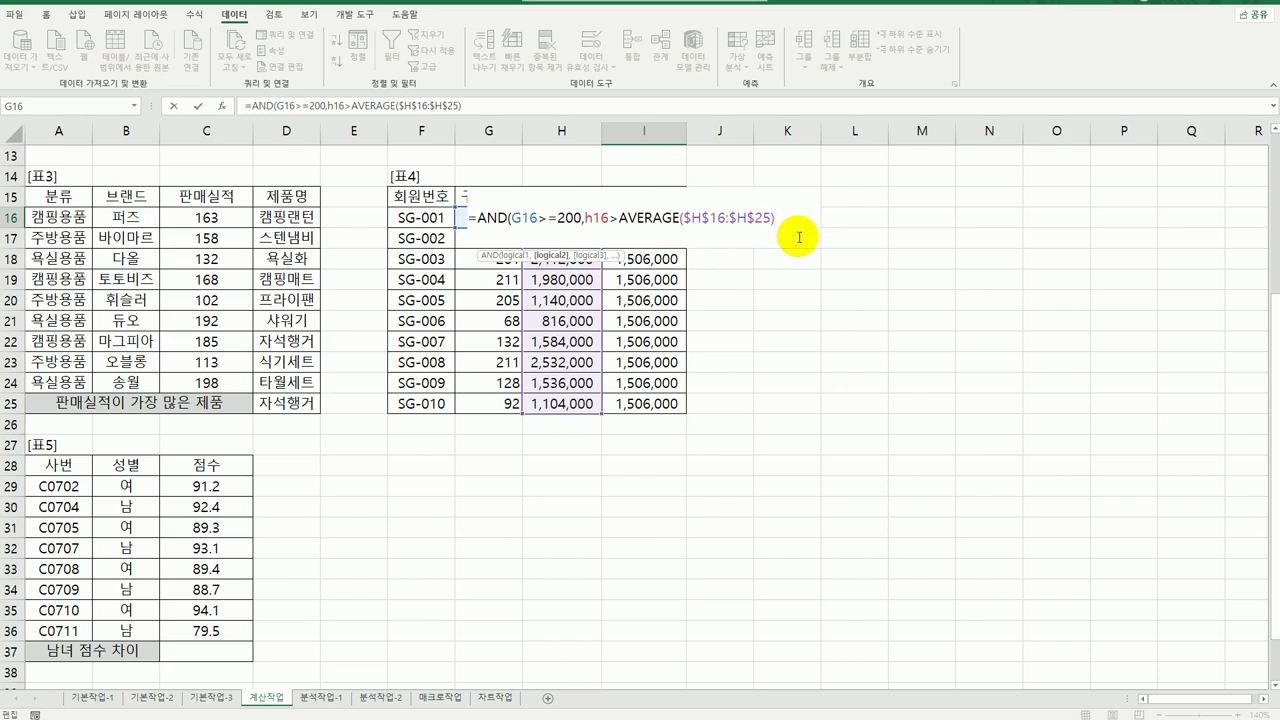
type(")")
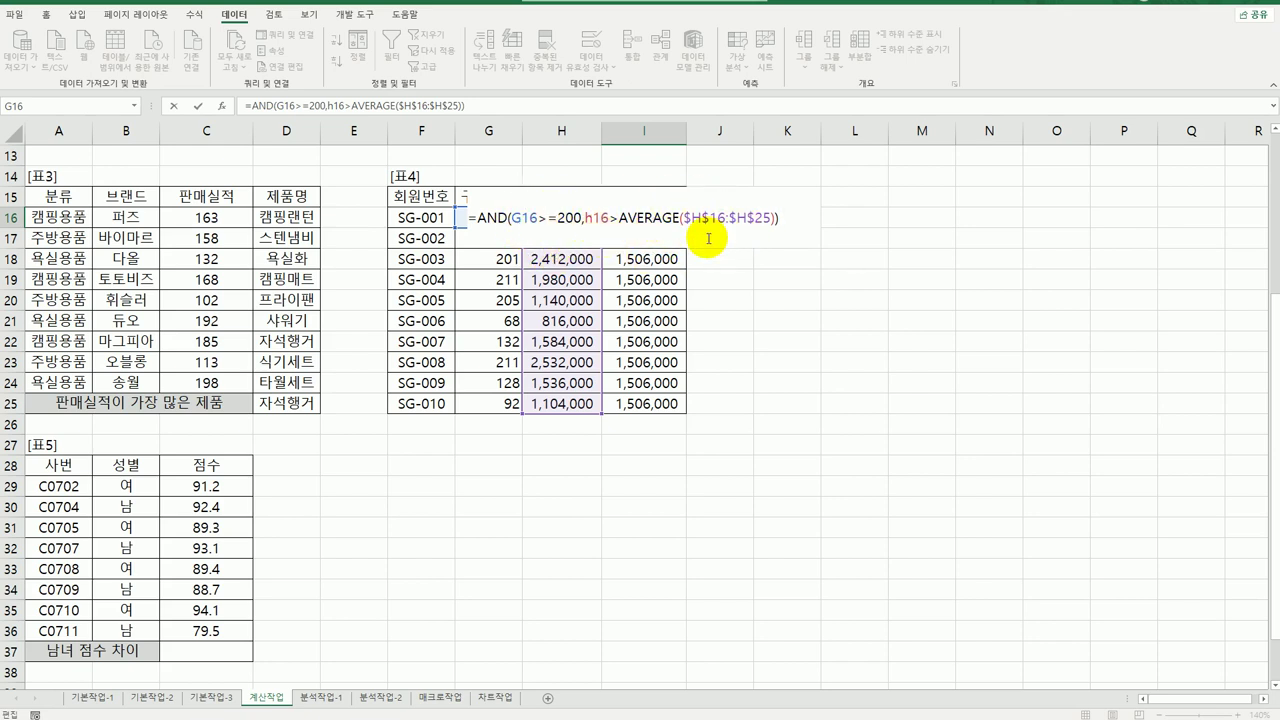
key("ctrl+Return")
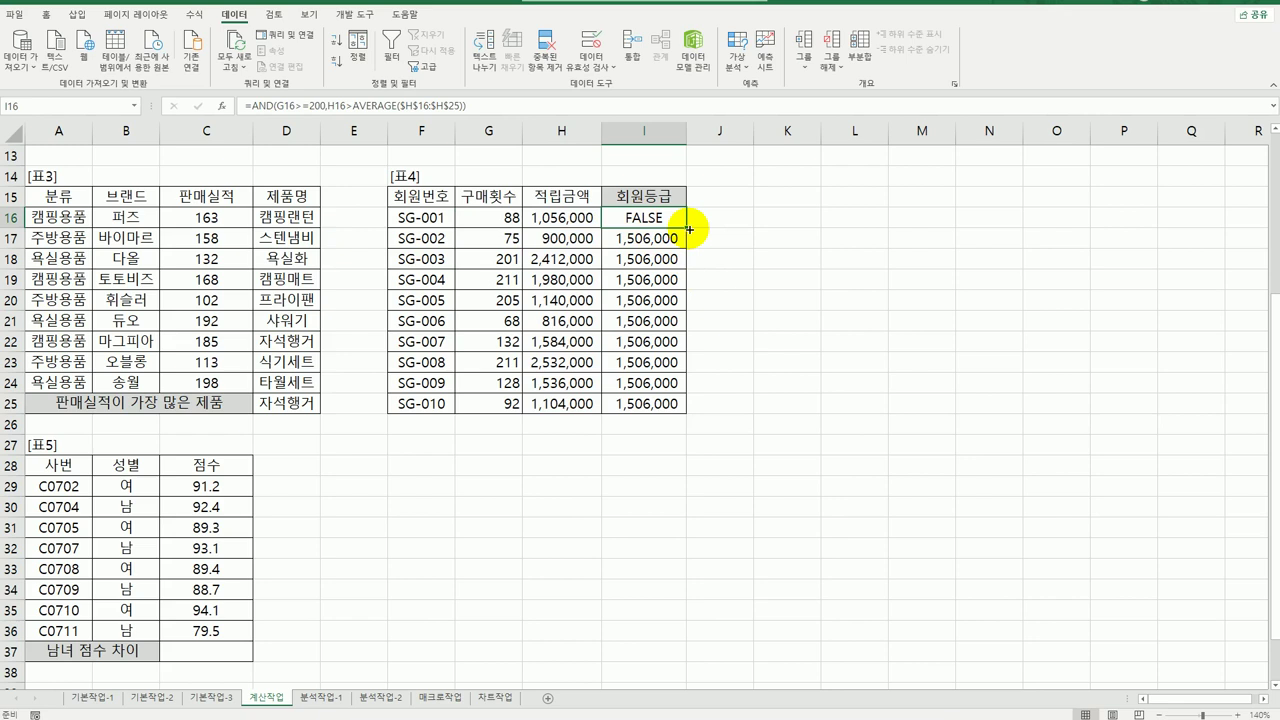
Step: Fill I16's AND formula down the 회원등급 column through I25
left_click(505, 218)
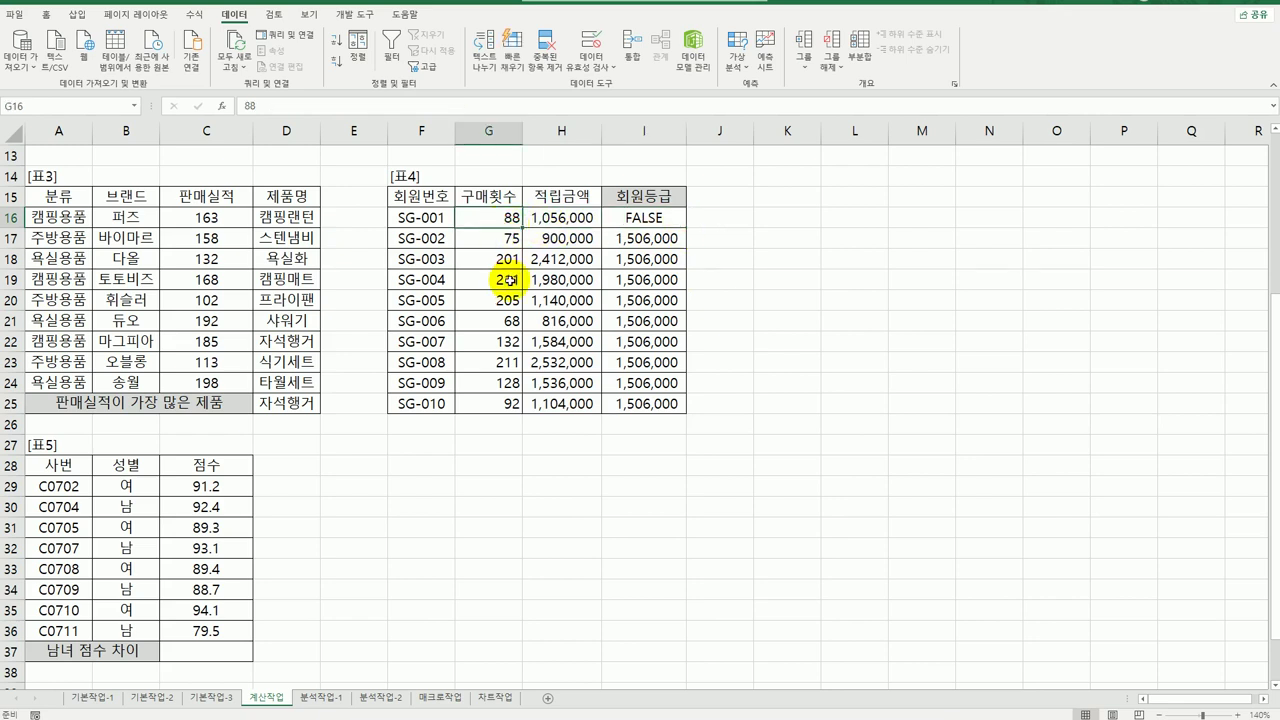
left_click(652, 216)
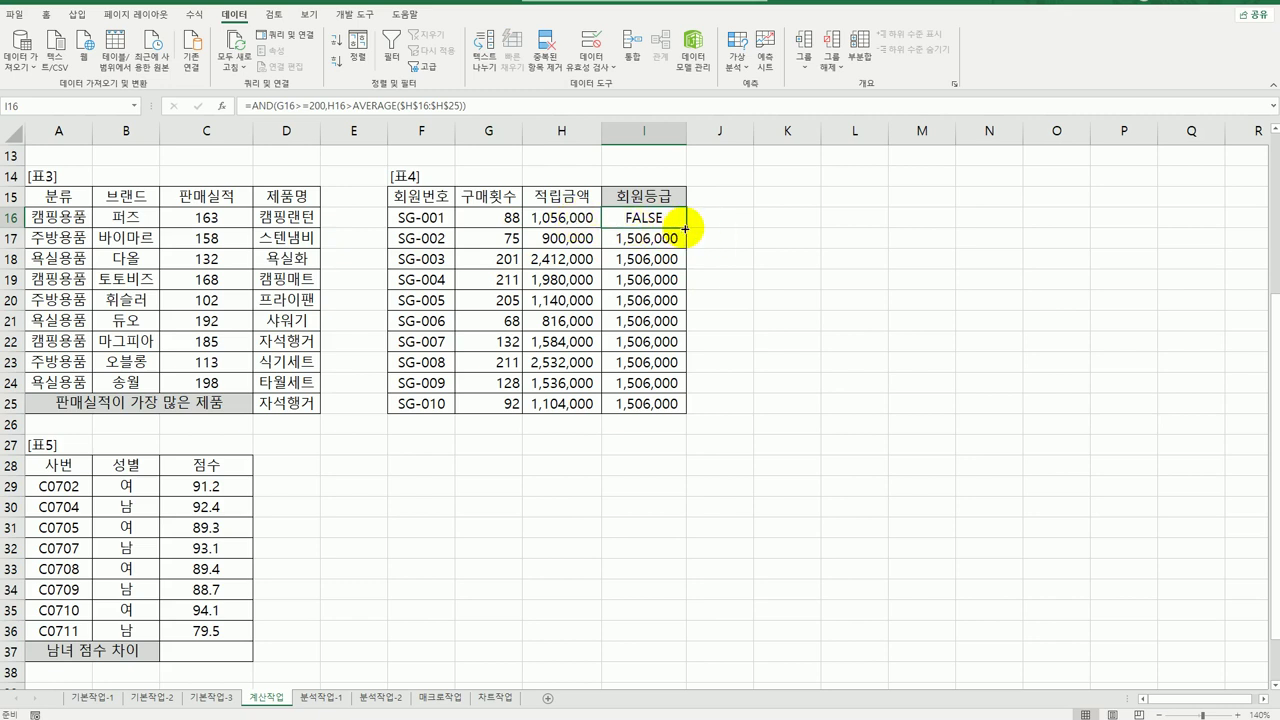
left_click_drag(686, 229, 670, 408)
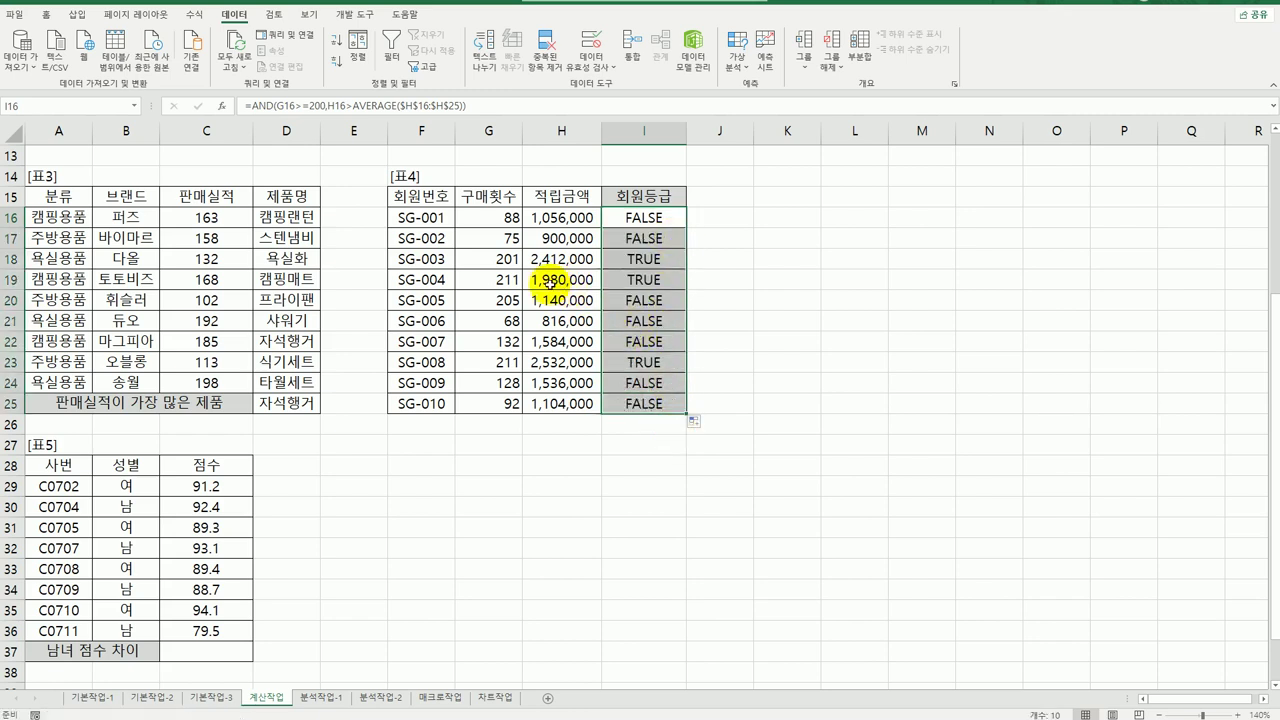
Step: Check the AND results for SG-003, SG-004 and SG-008 against their 구매횟수 and 적립금액 values
left_click_drag(500, 261, 634, 262)
left_click_drag(478, 280, 643, 280)
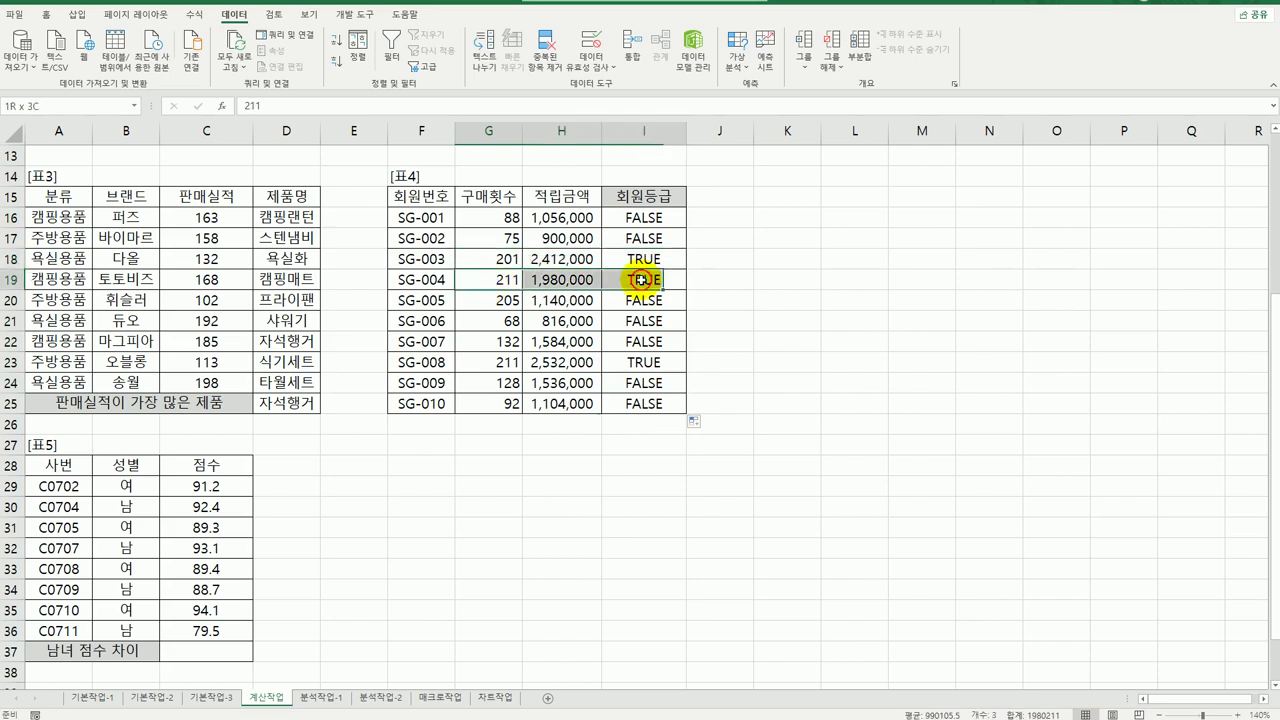
left_click_drag(491, 362, 643, 363)
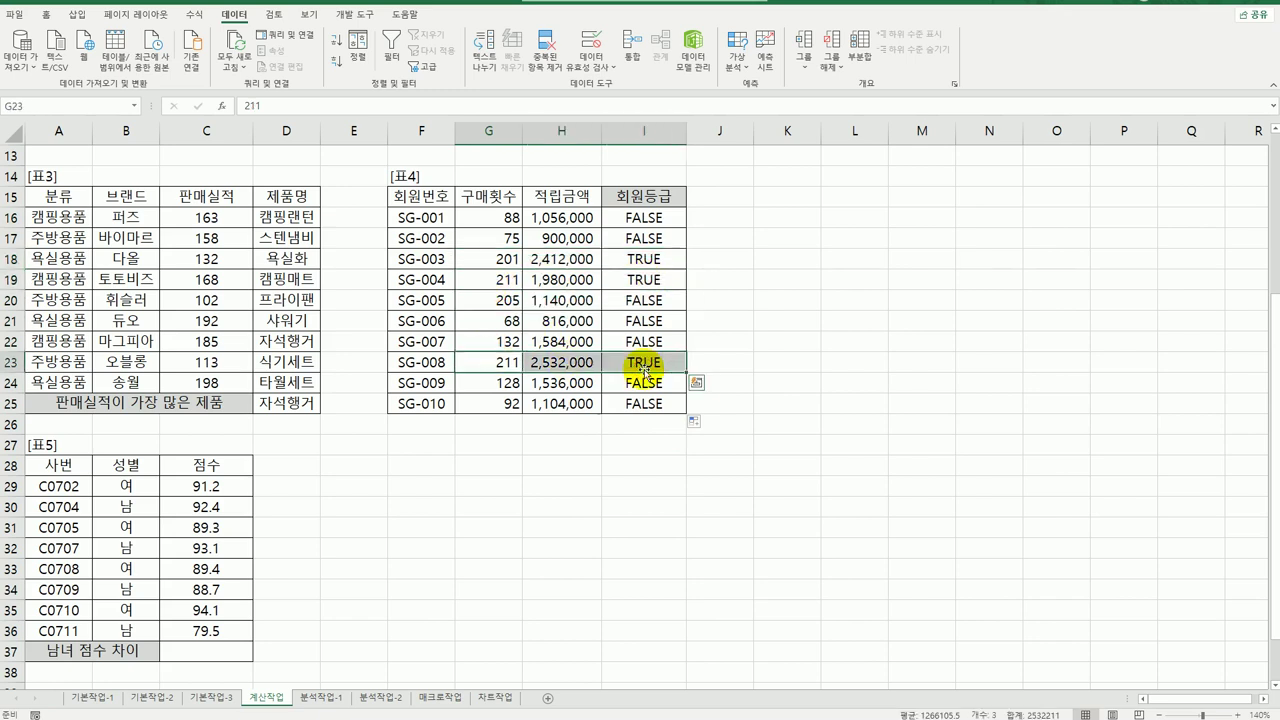
left_click(643, 363)
left_click(645, 280)
left_click(645, 259)
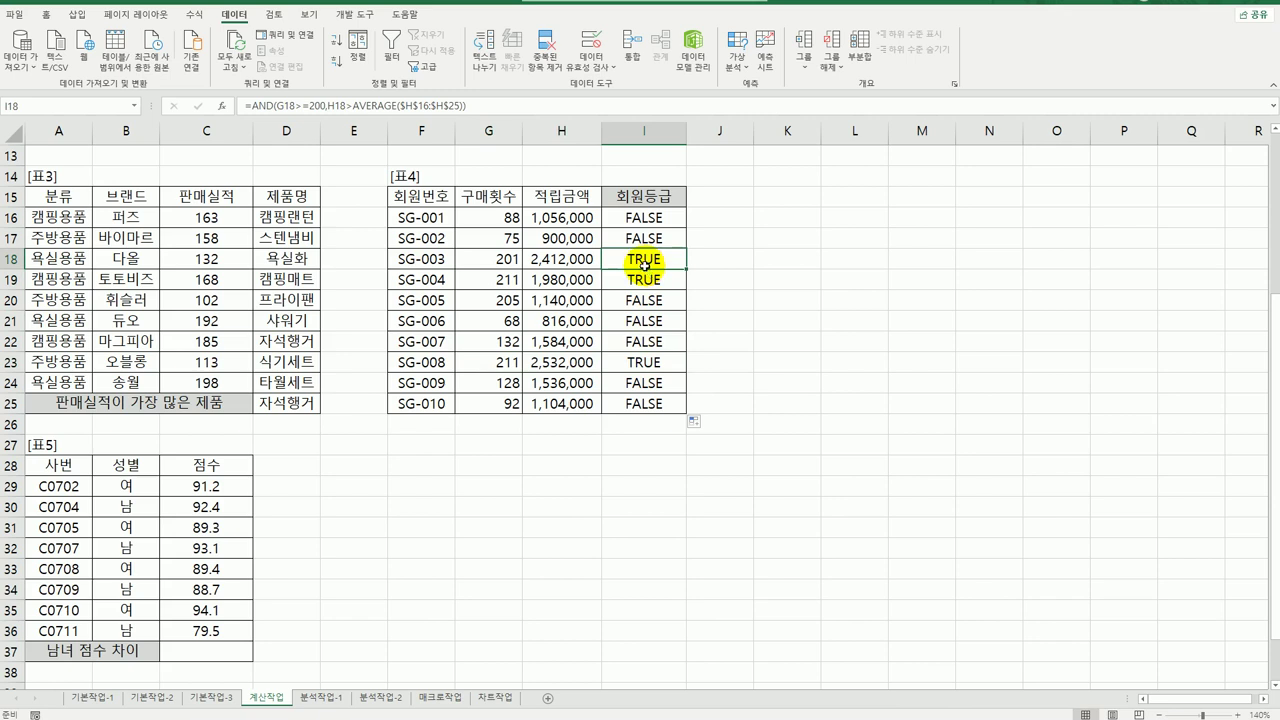
left_click(646, 239)
Step: Wrap I16's AND formula in an IF function as its logical test and open the IF arguments
left_click(651, 218)
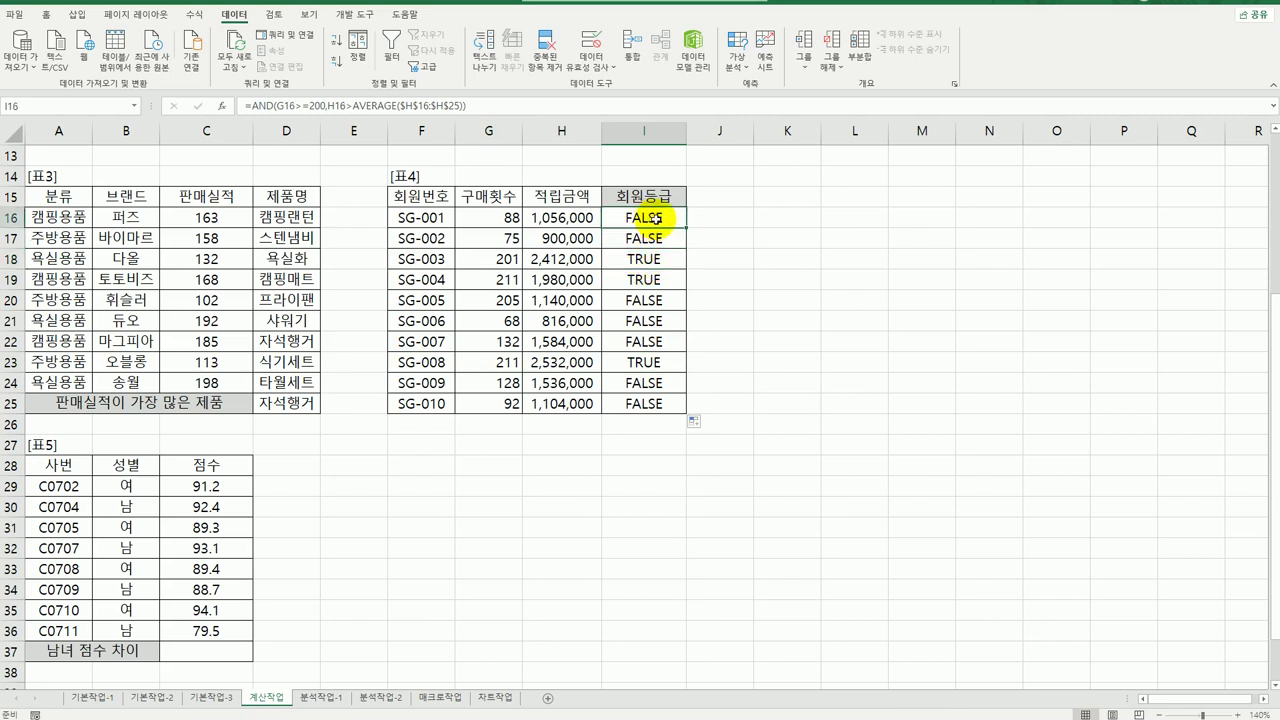
double_click(651, 218)
left_click(464, 218)
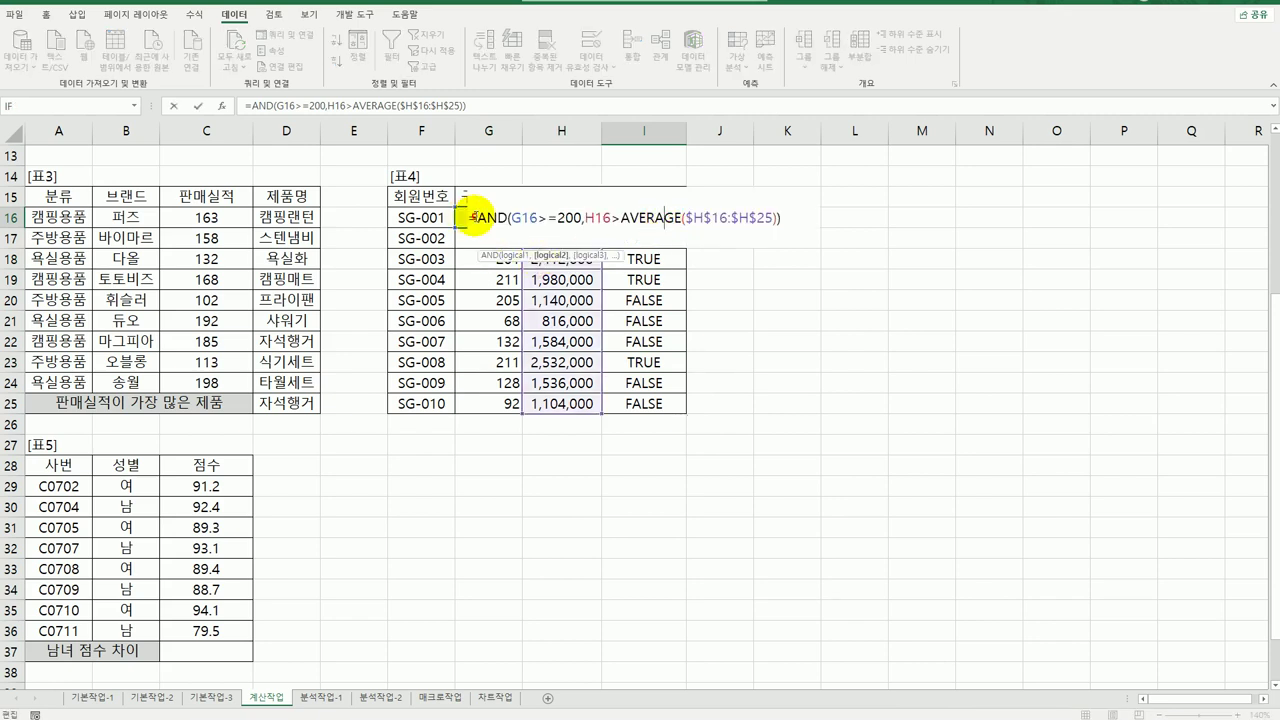
type("if")
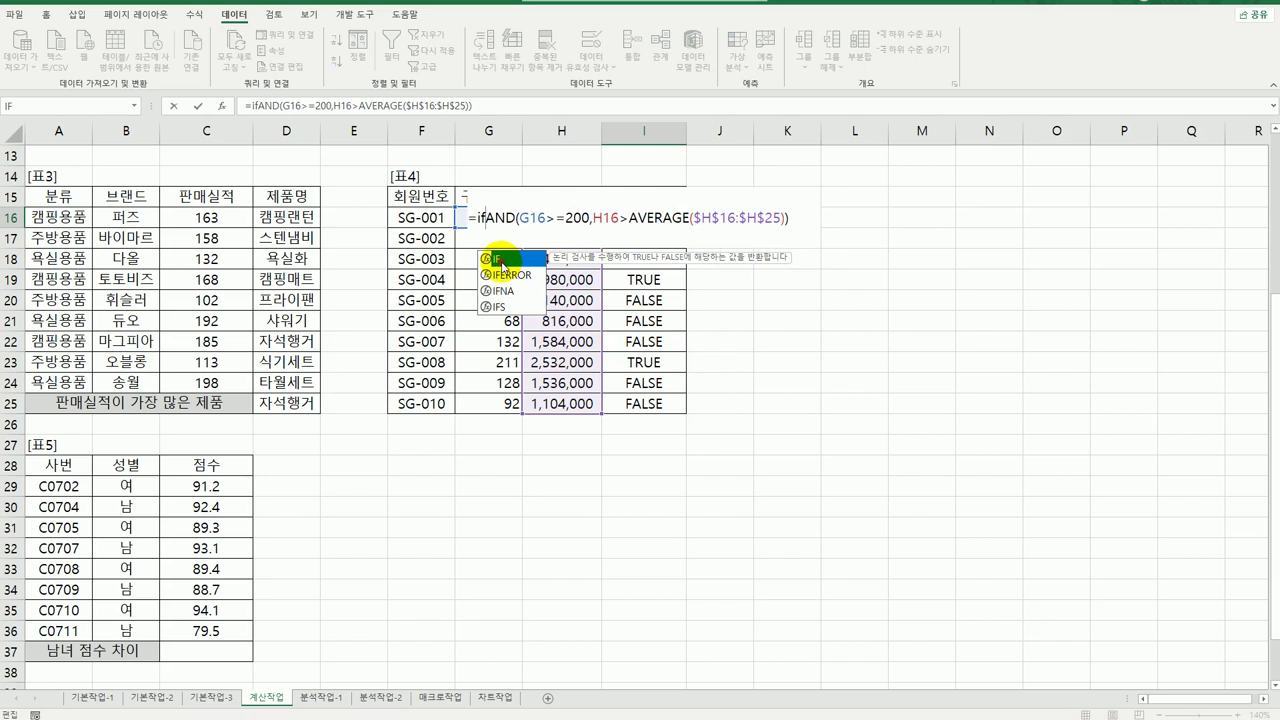
double_click(503, 262)
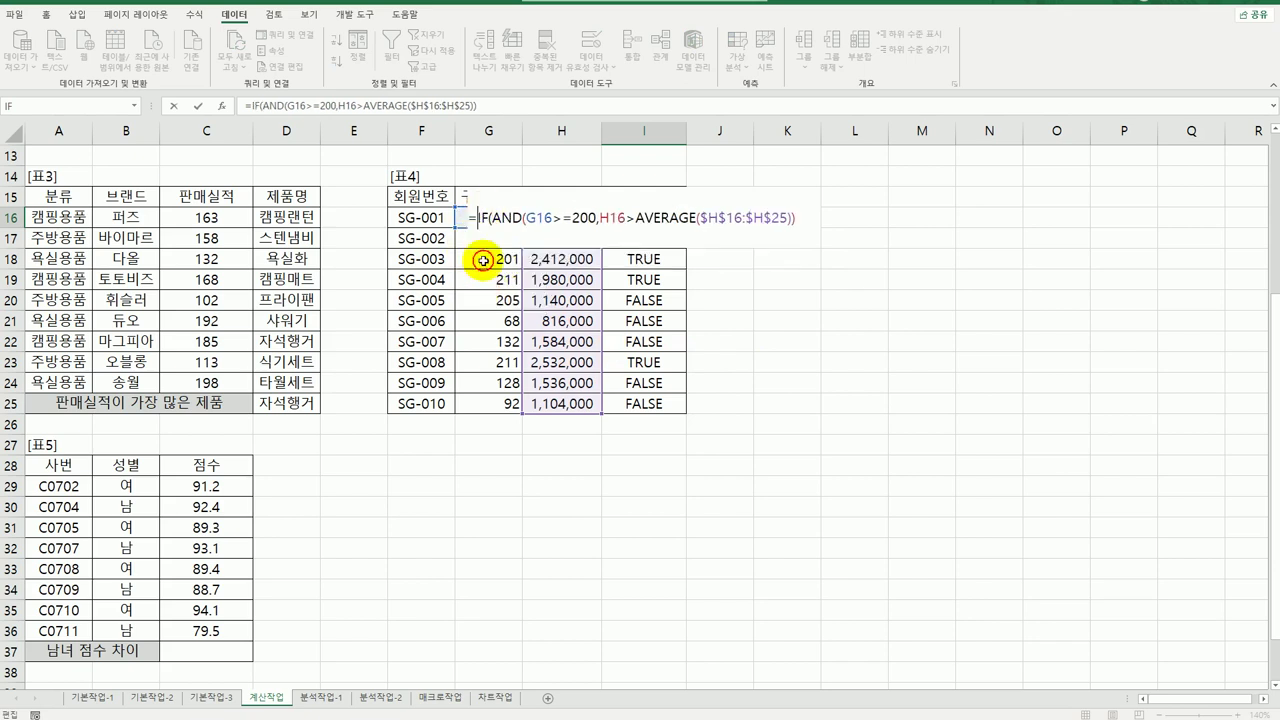
left_click(221, 105)
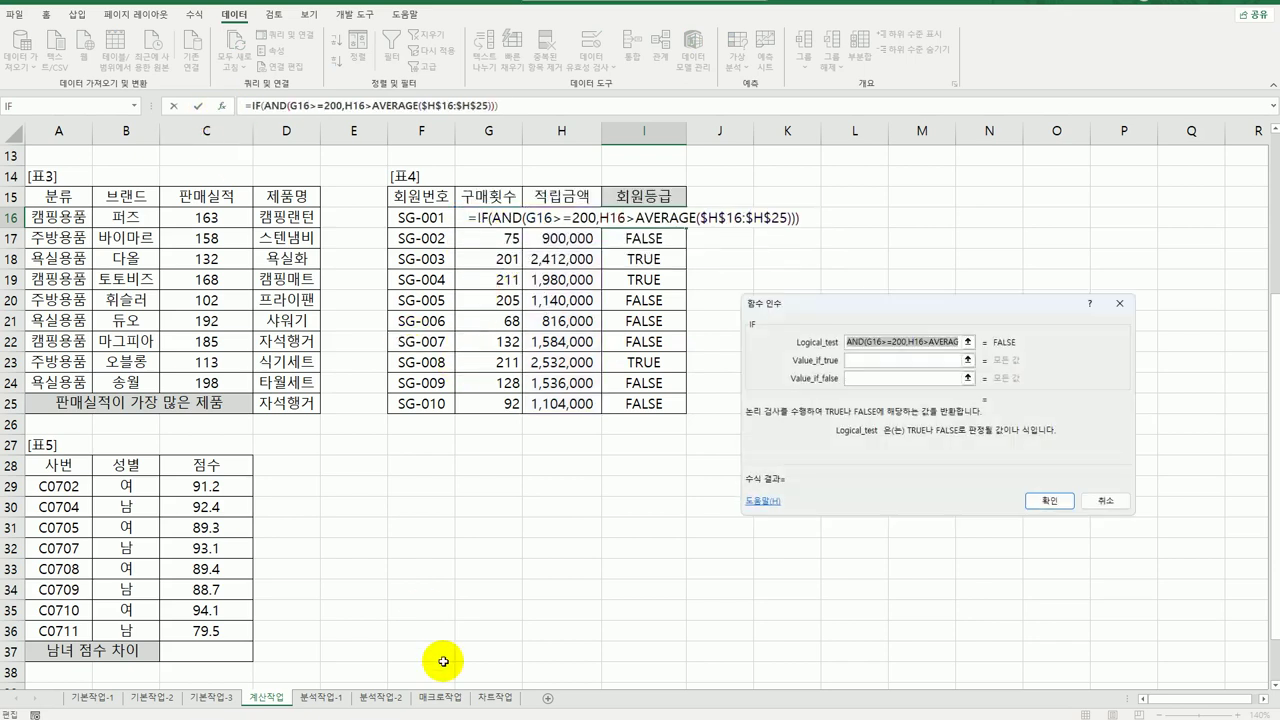
left_click_drag(883, 300, 820, 299)
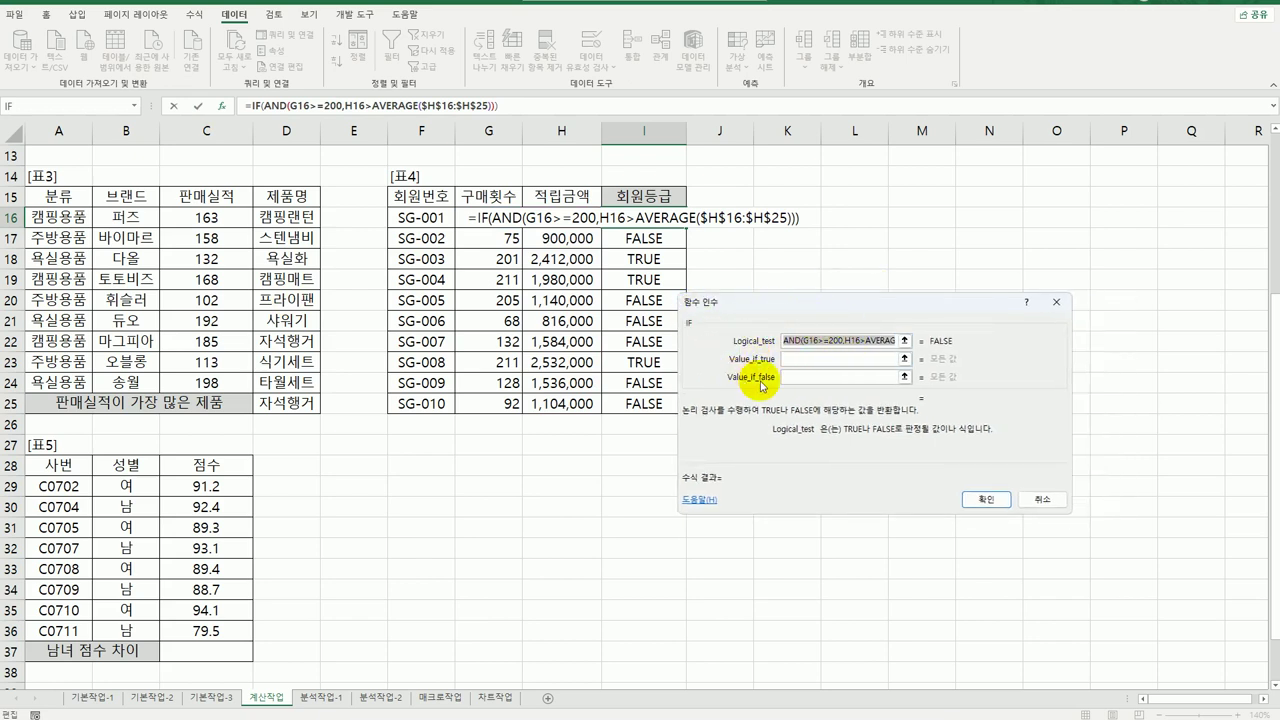
Step: Set I16's IF to return "MVG" when true and "" when false, and fill the formula down through I25
left_click(795, 358)
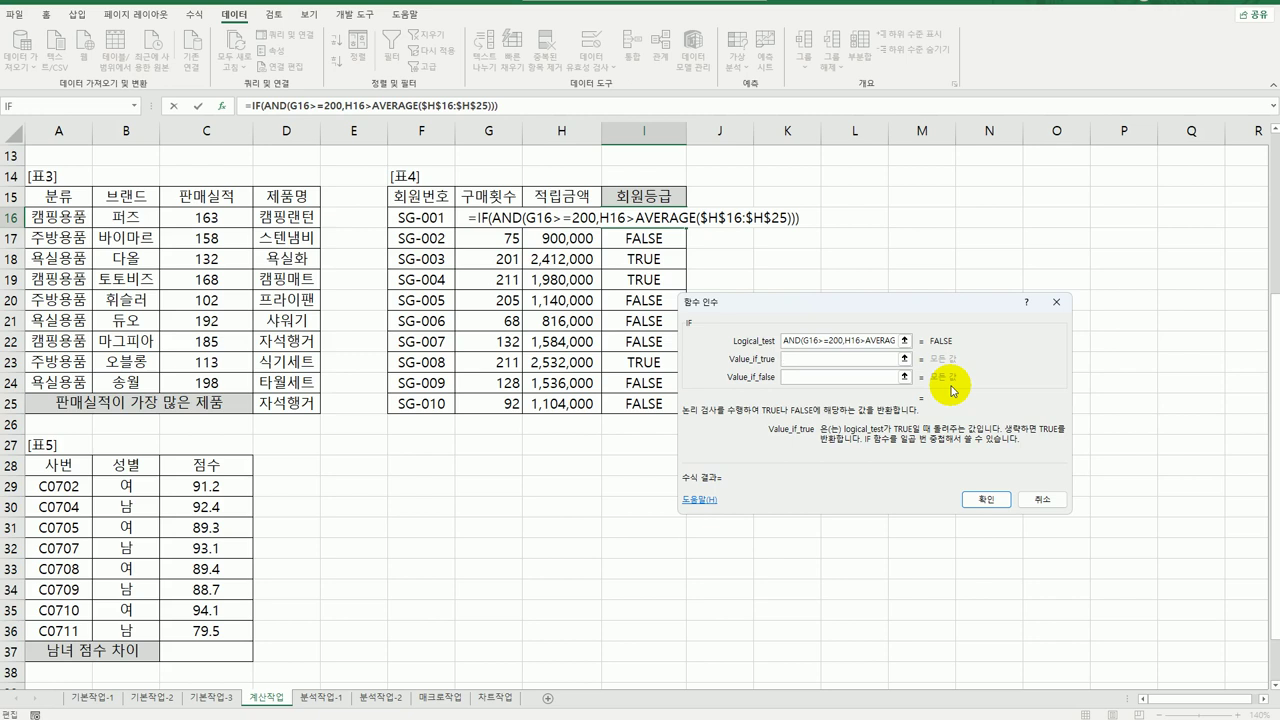
type("MVG")
key("Tab")
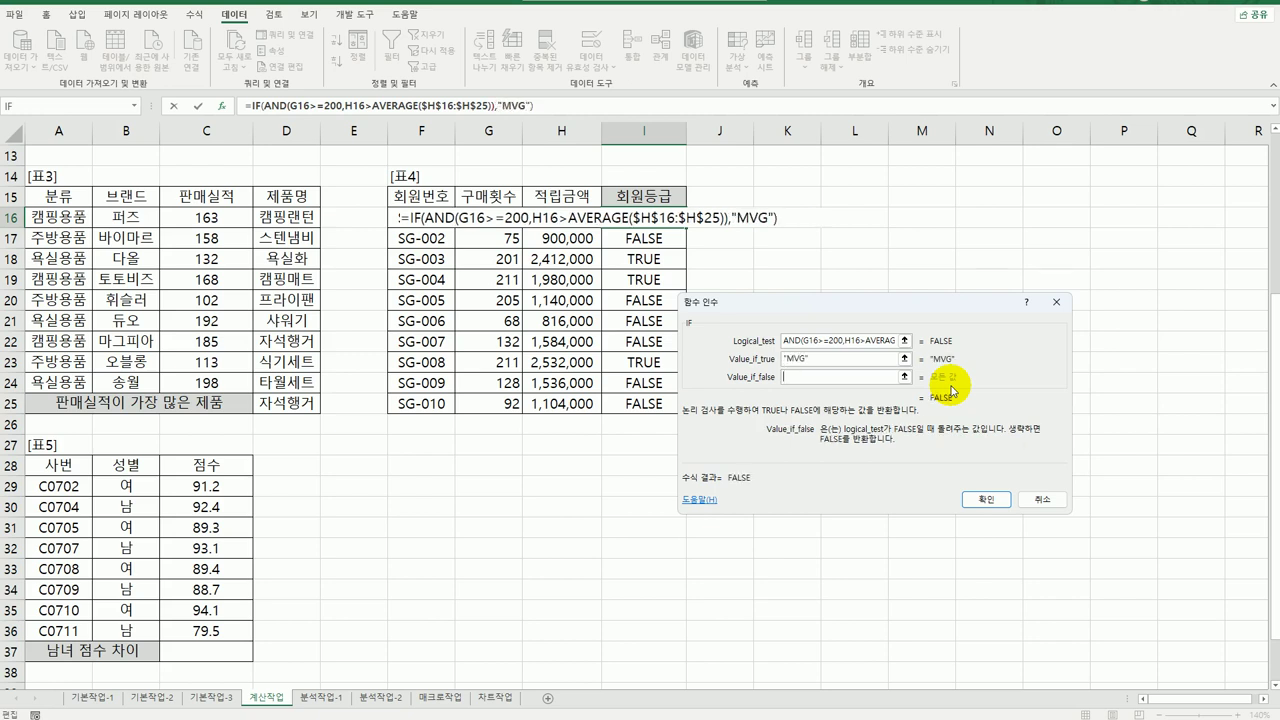
type("\"\"")
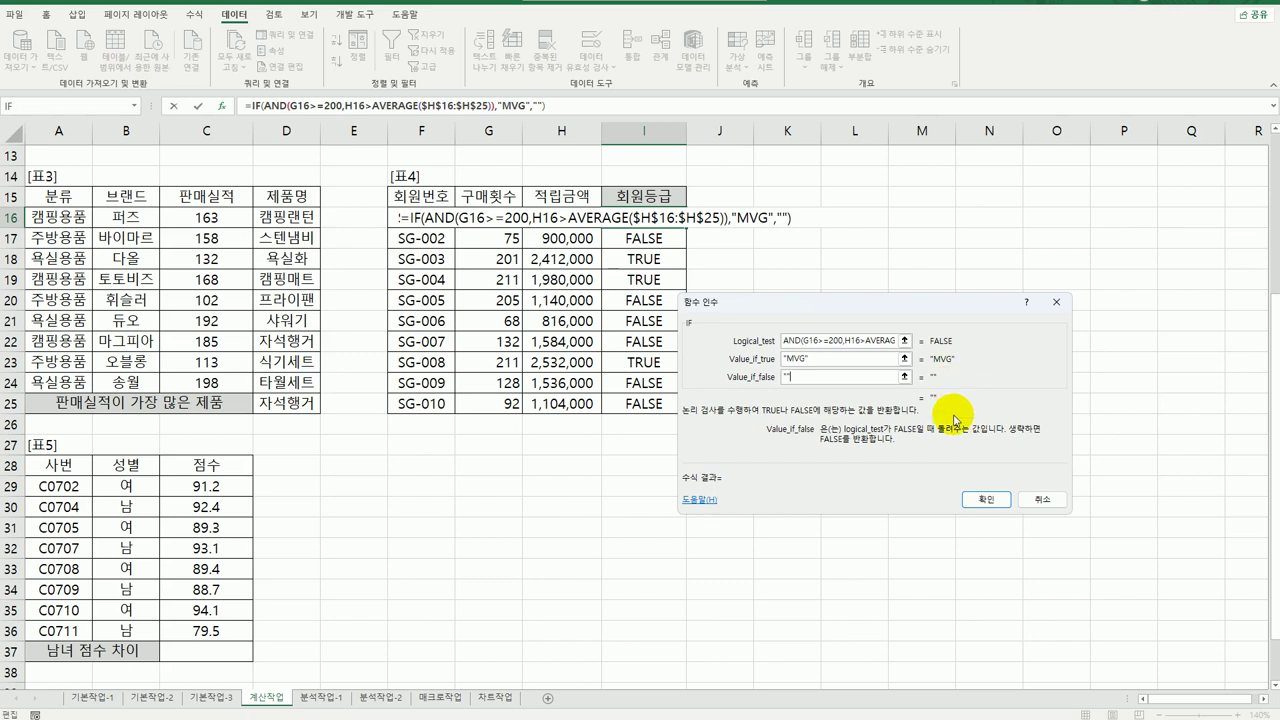
left_click(985, 499)
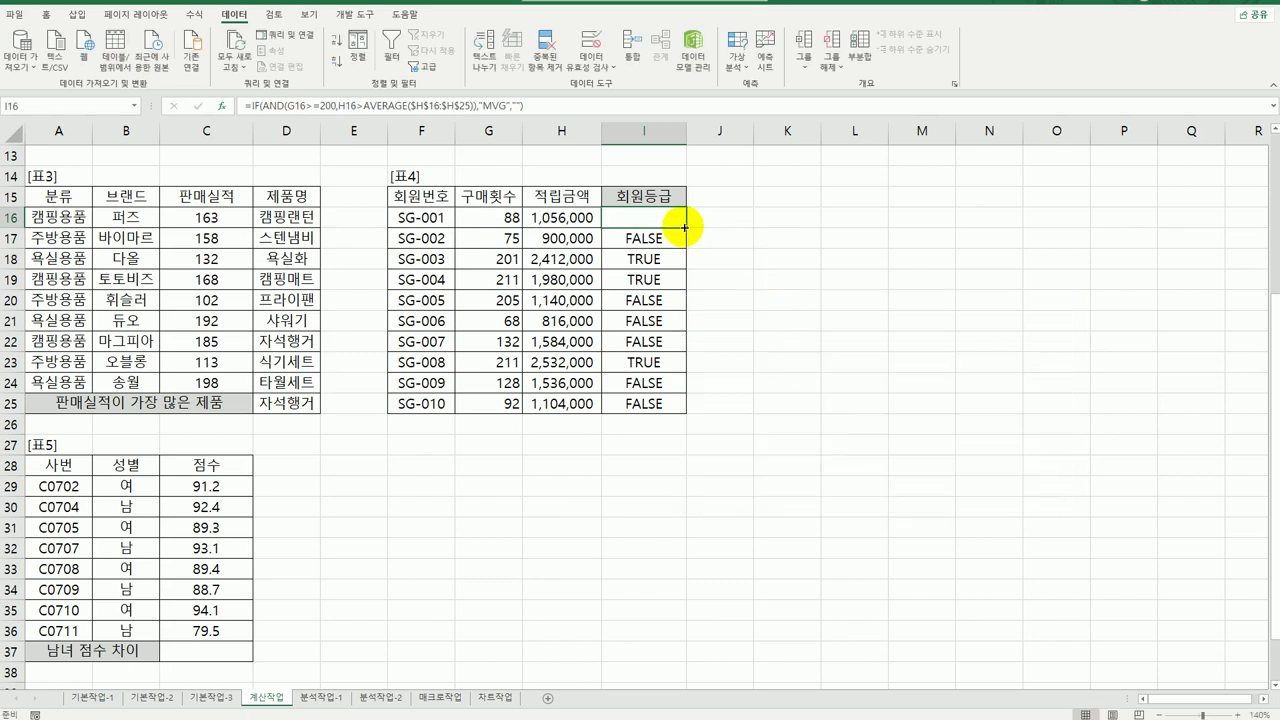
left_click_drag(686, 227, 643, 404)
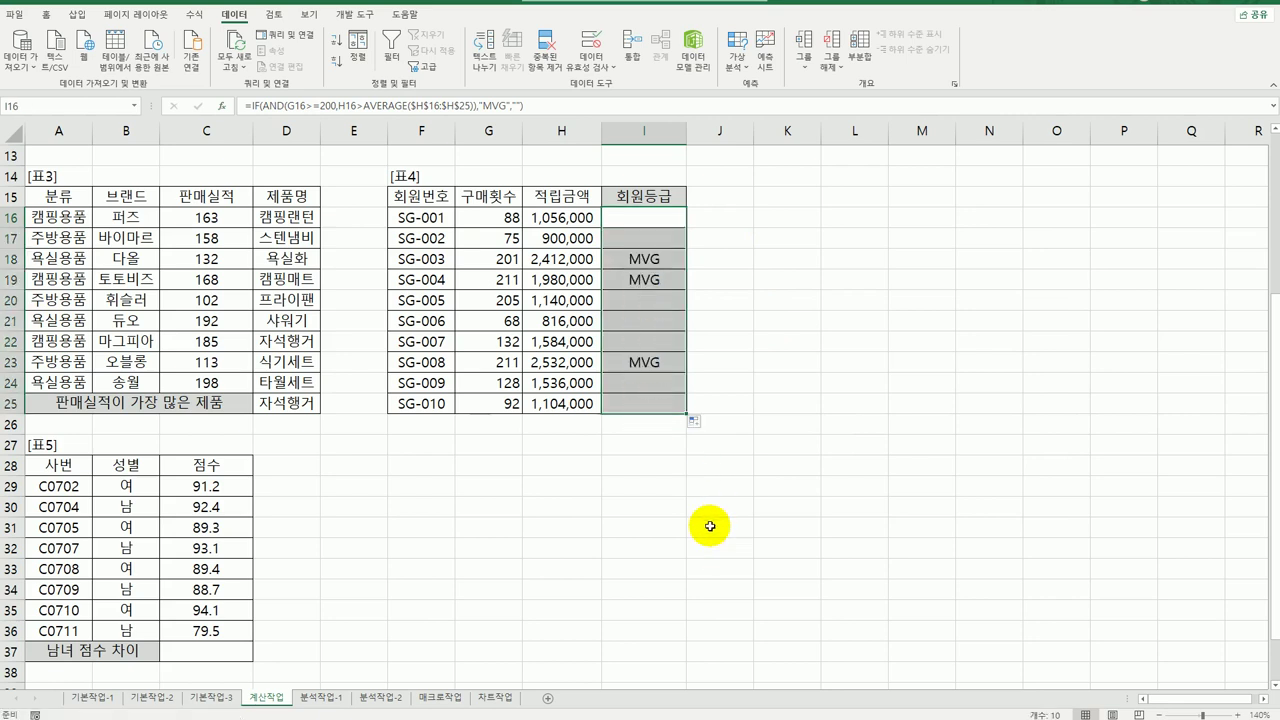
left_click(652, 404)
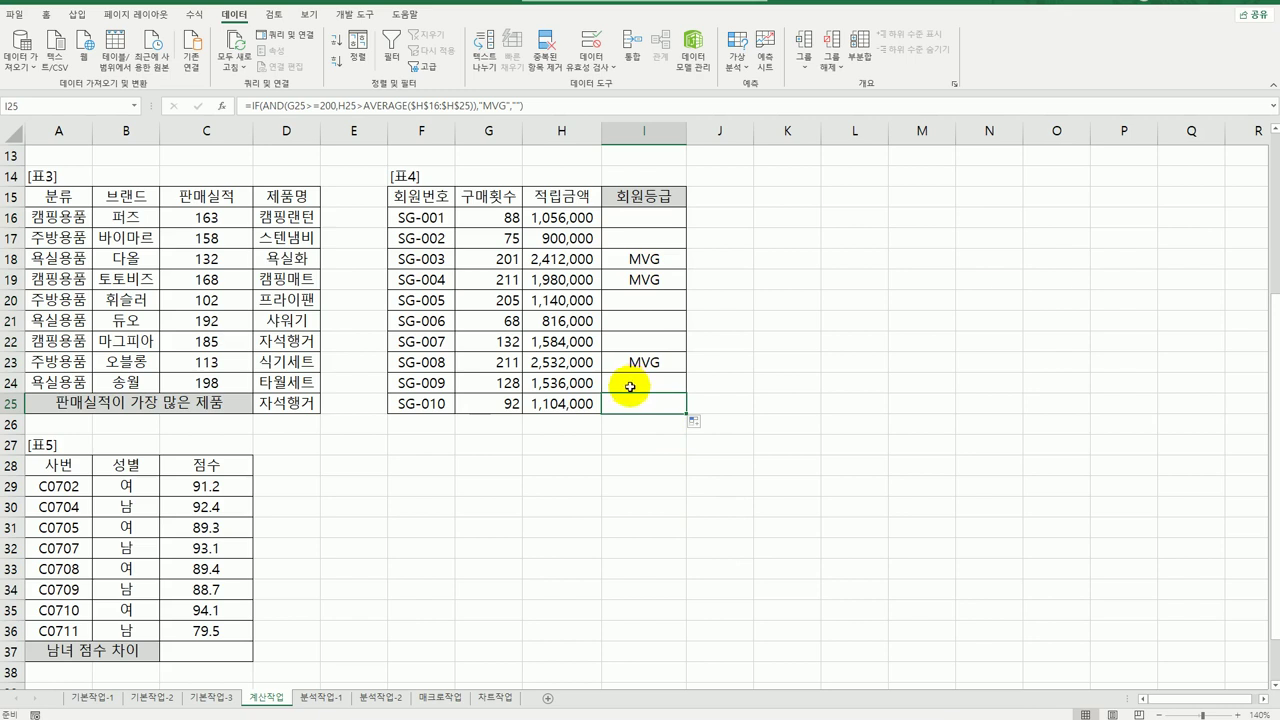
Step: Start a SUMIF formula in C37 for 표5's 남녀 점수 차이 and open its function arguments
left_click(208, 652)
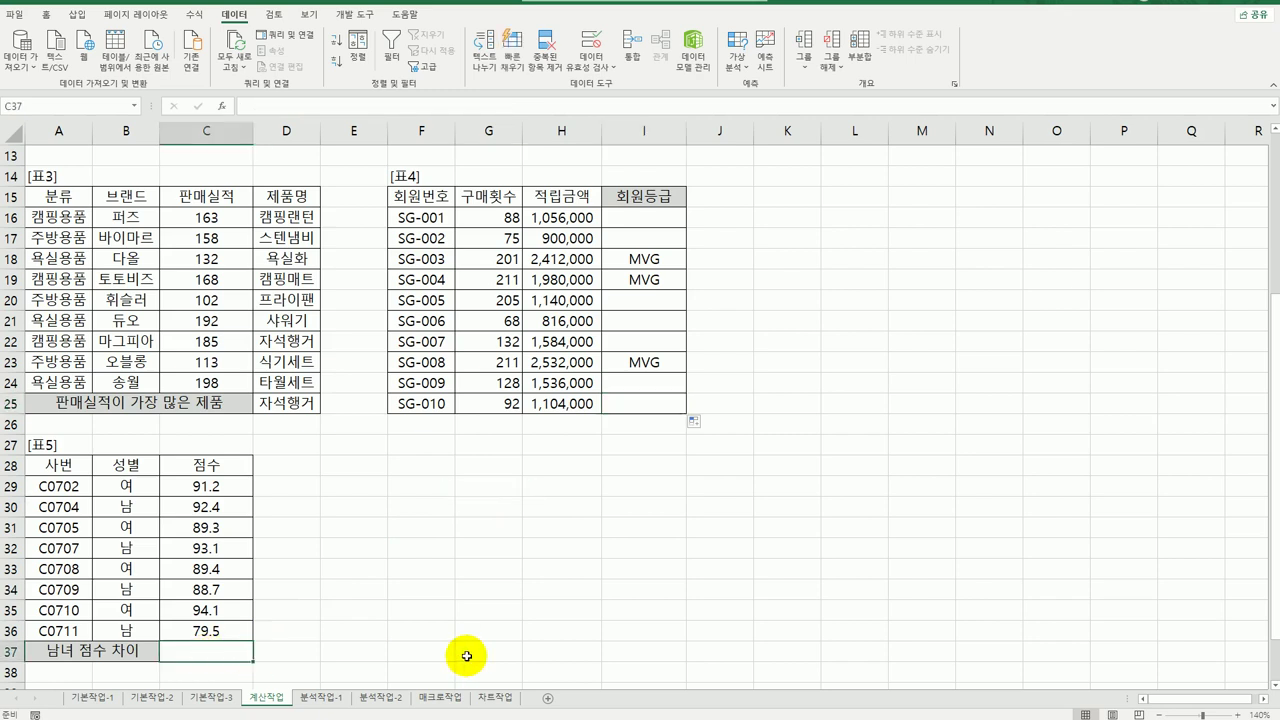
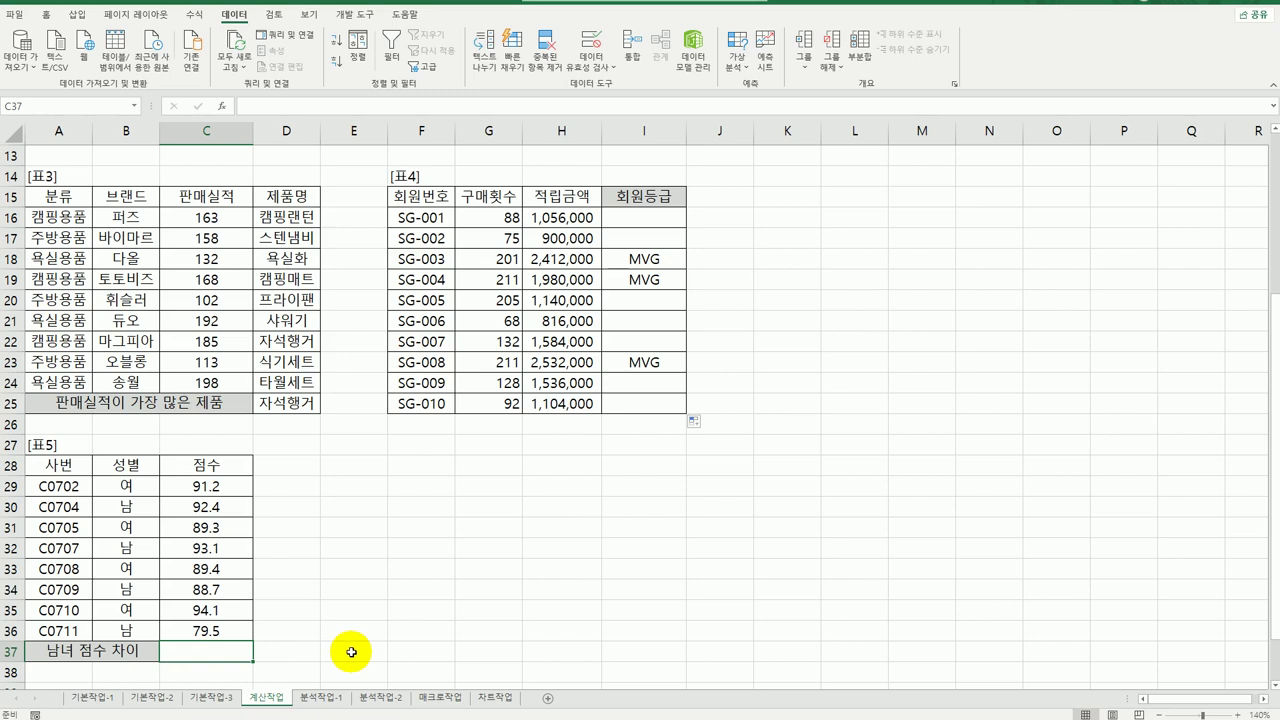
type("=")
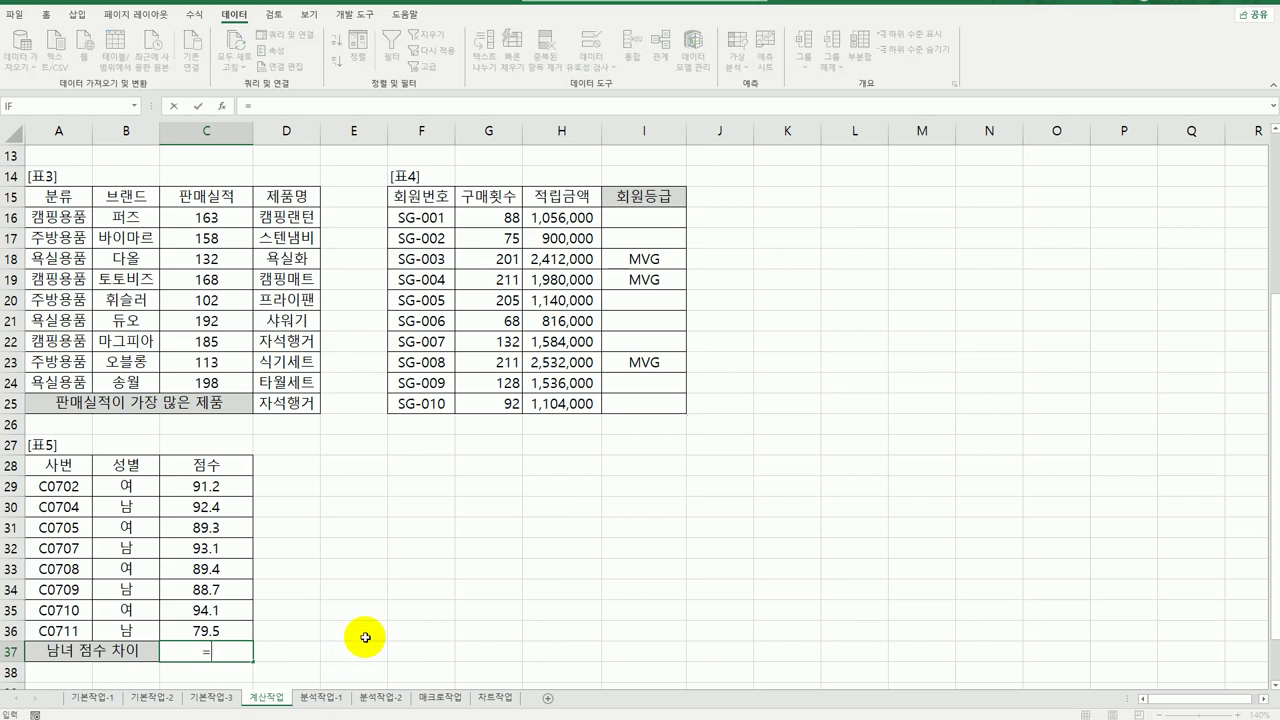
type("sumi")
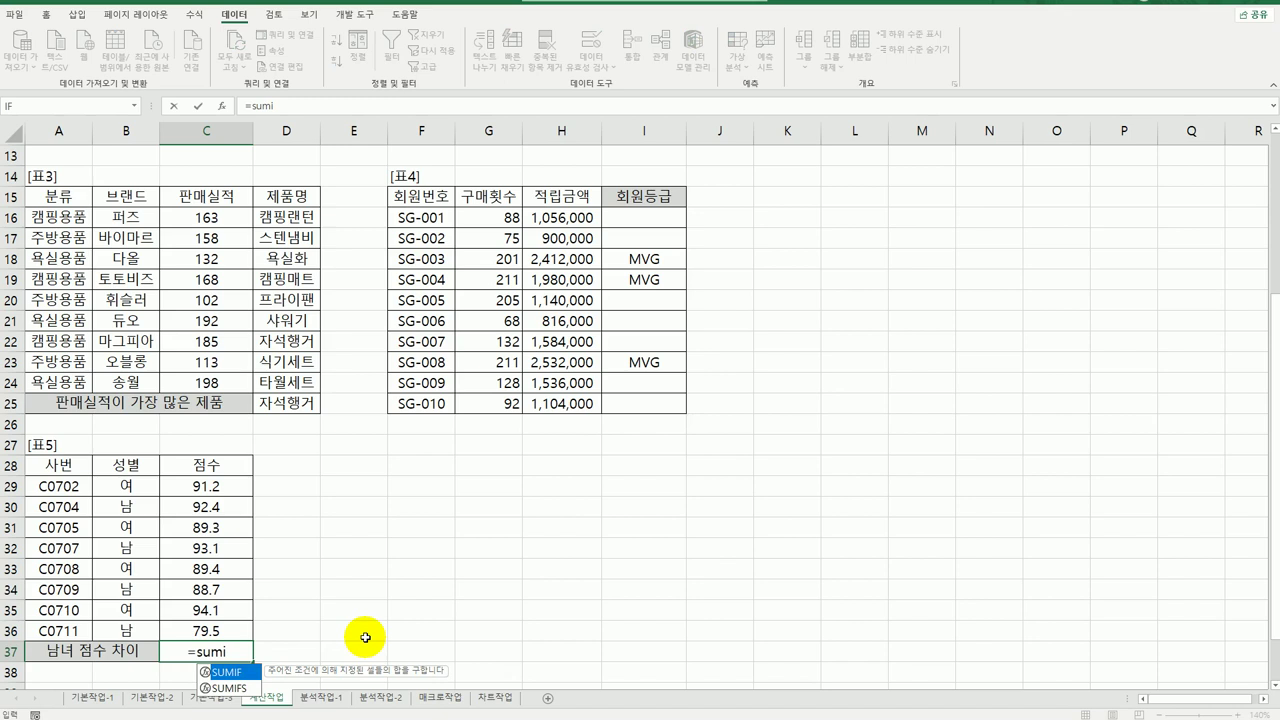
double_click(228, 672)
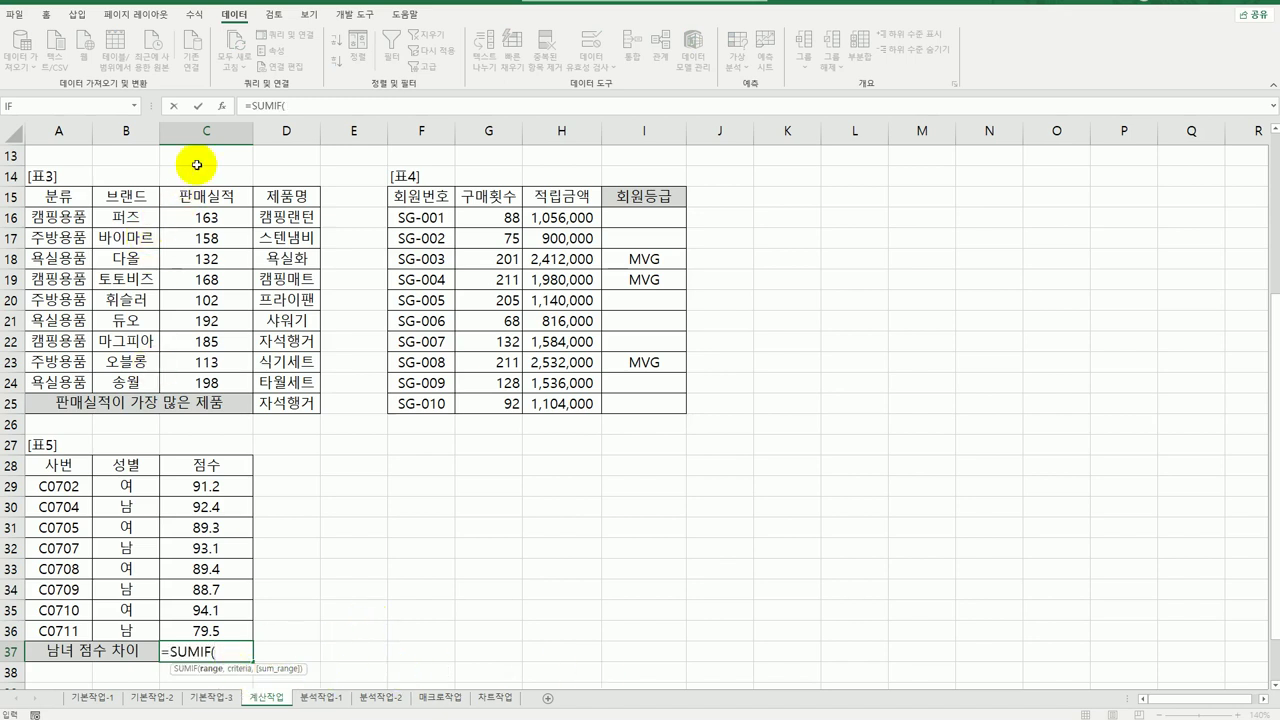
left_click(221, 106)
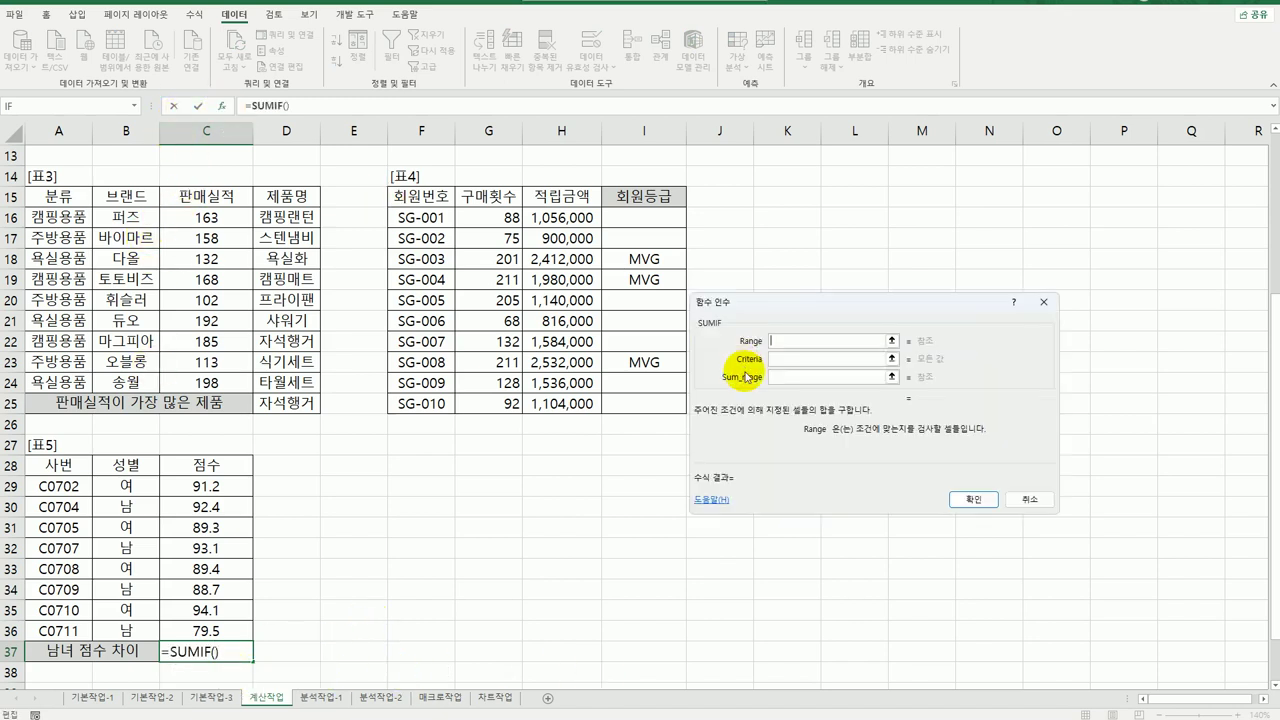
left_click_drag(817, 397, 805, 394)
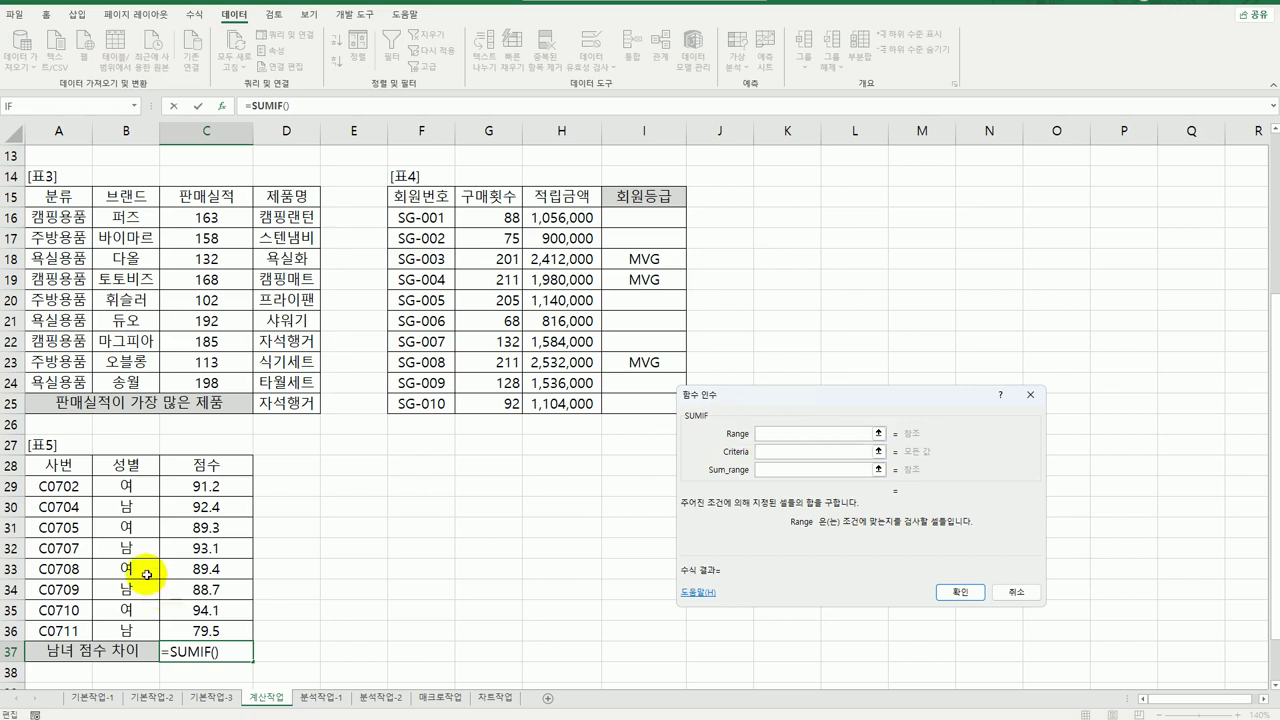
Step: Set C37's SUMIF to range B29:B36, criterion "남" and sum range C29:C36, and apply it
left_click_drag(152, 488, 128, 632)
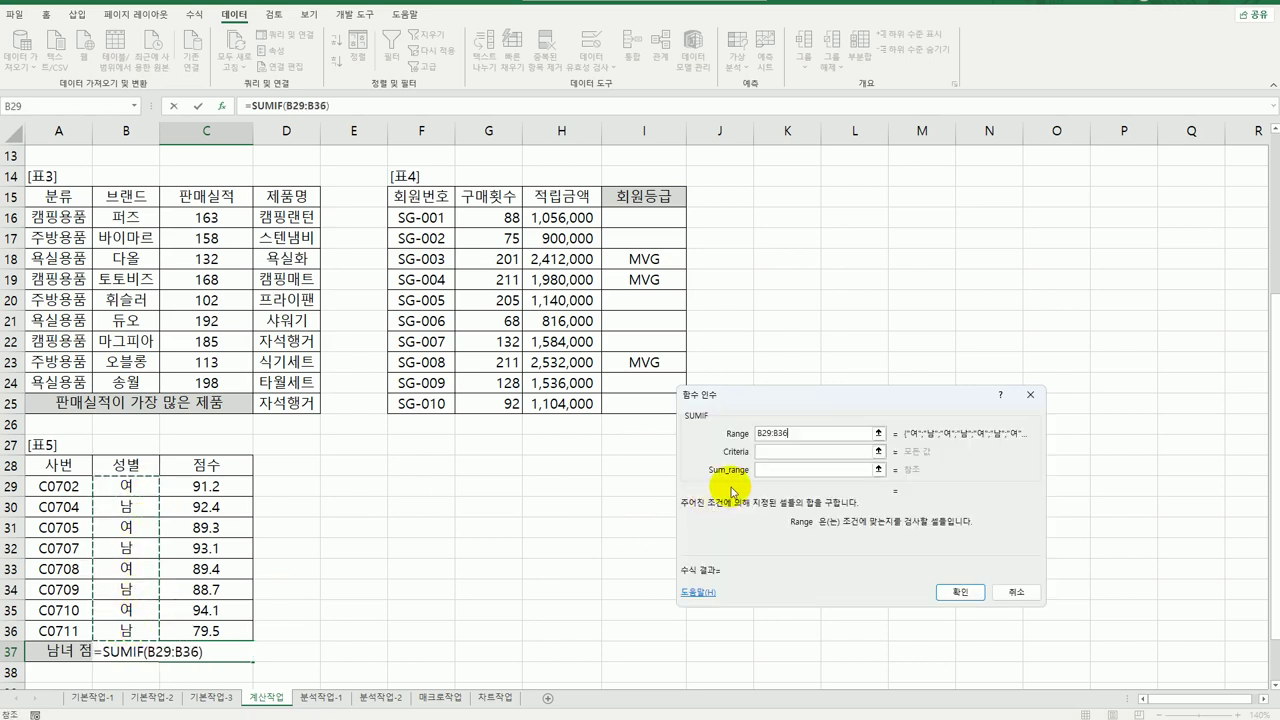
left_click(800, 453)
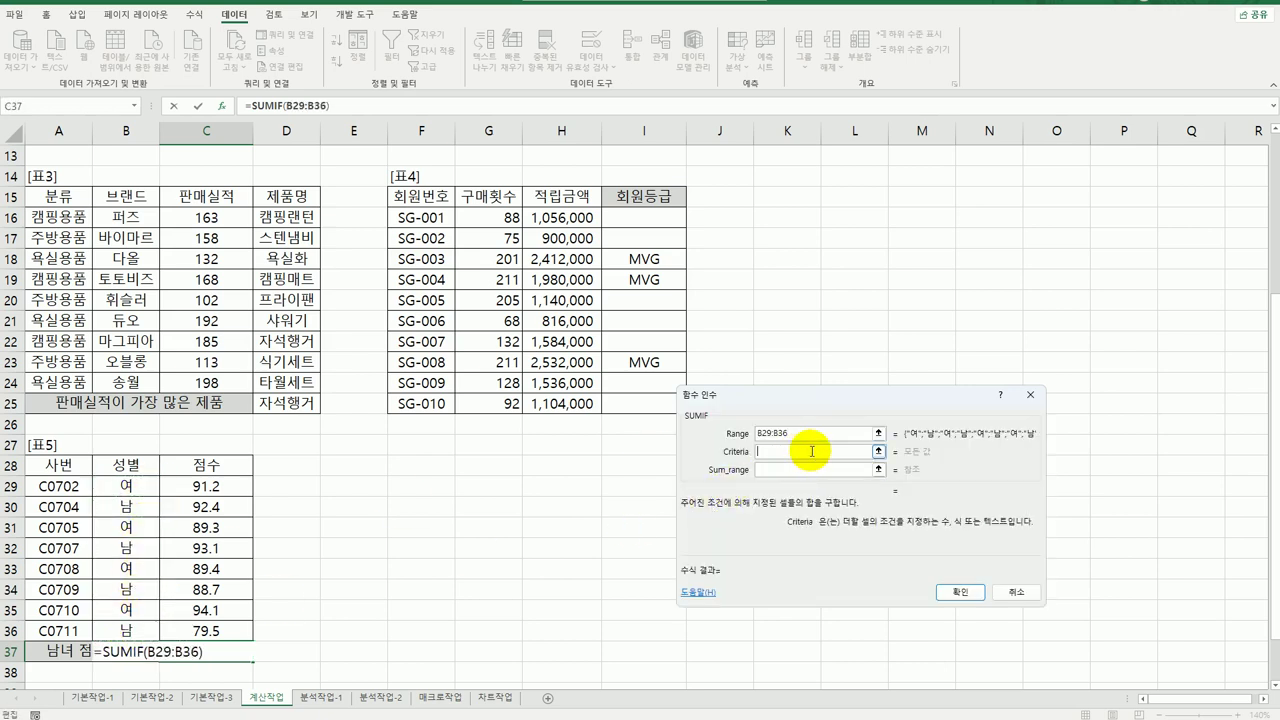
type("sk")
key("BackSpace")
key("BackSpace")
type("남")
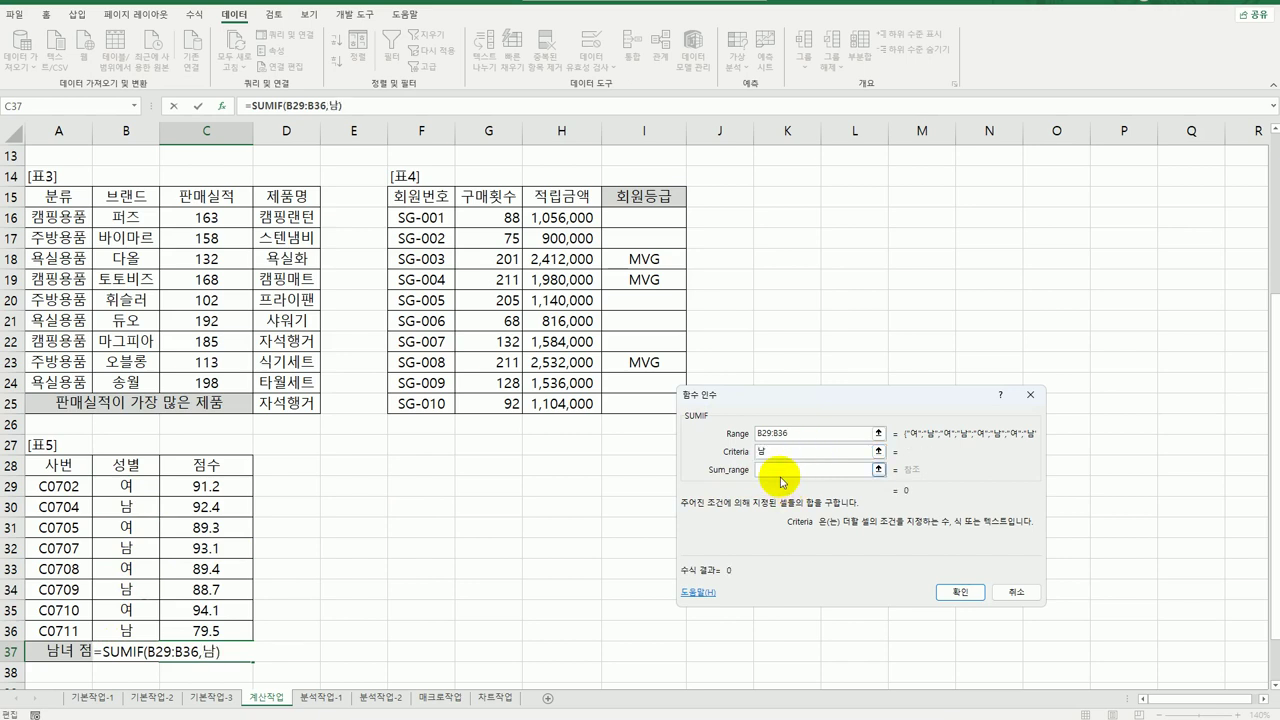
left_click(785, 470)
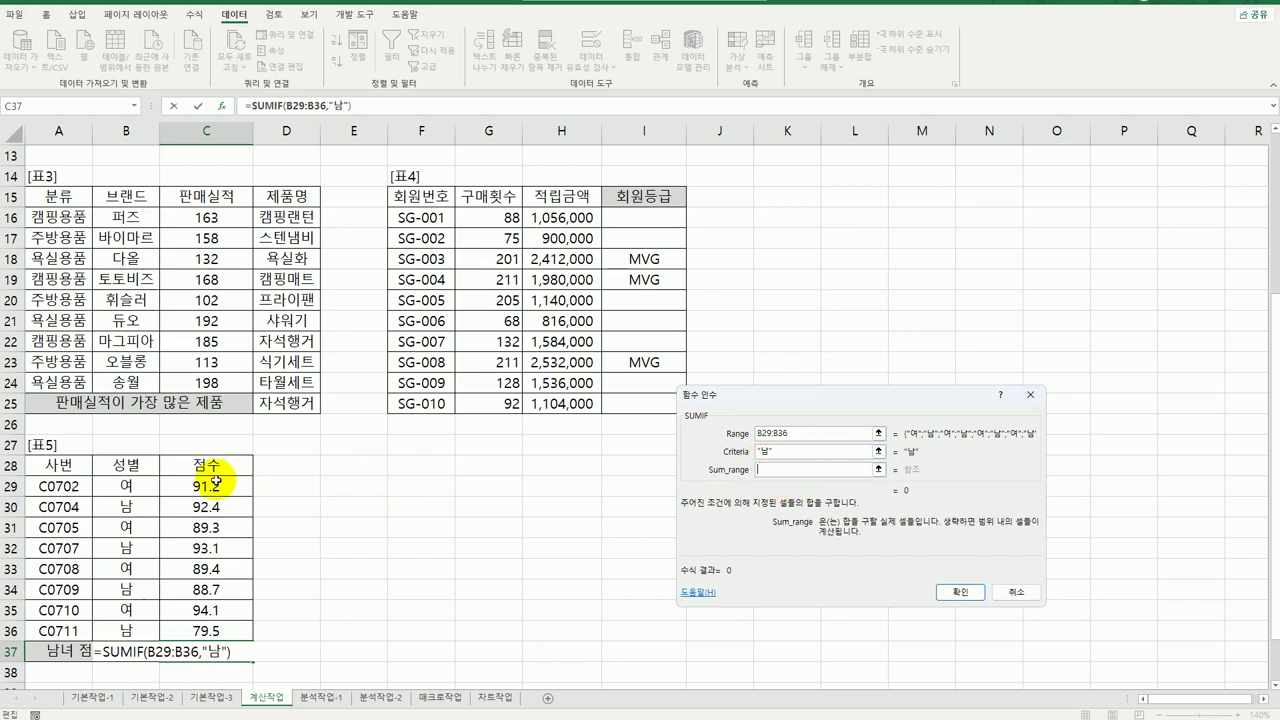
left_click_drag(205, 486, 193, 630)
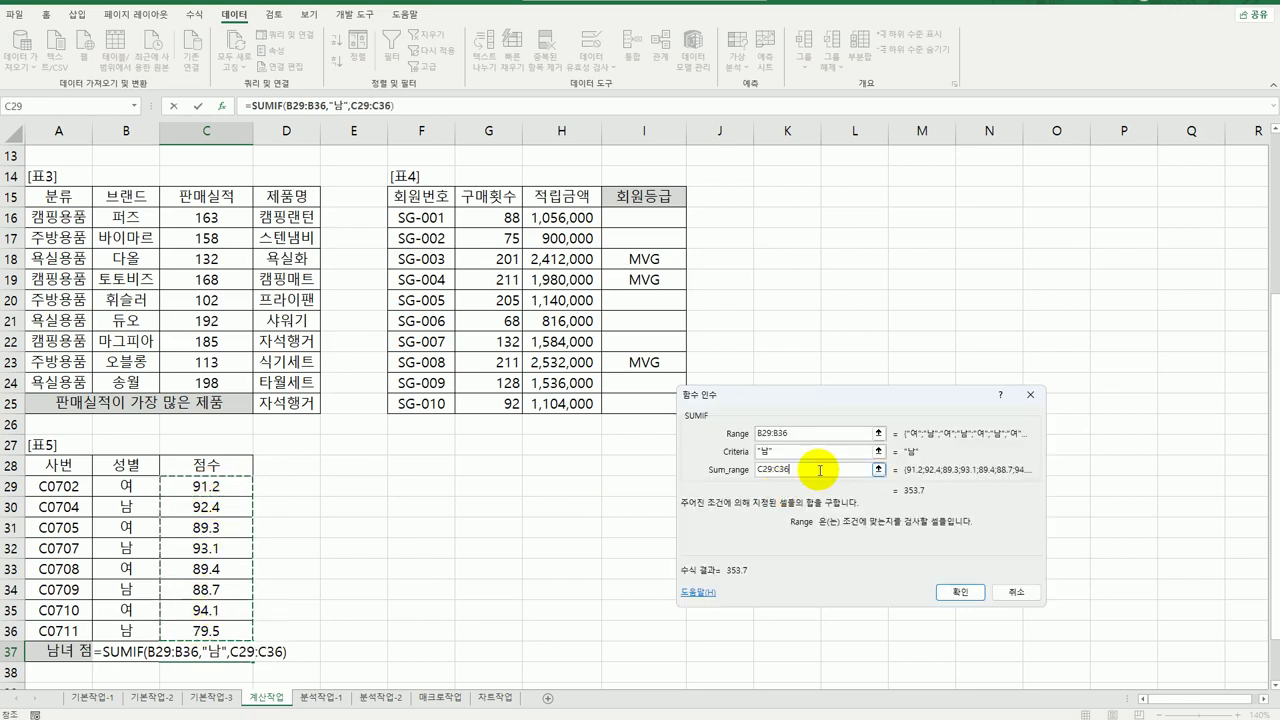
left_click(960, 592)
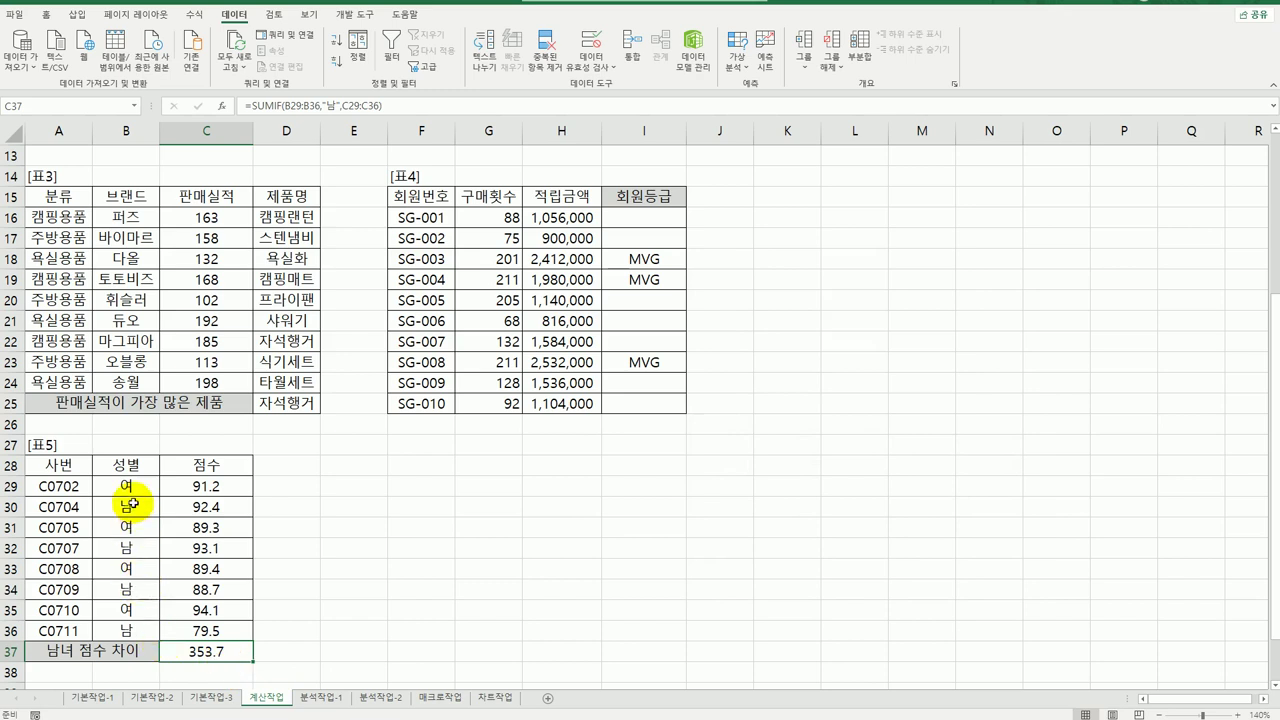
Step: Extend C37's formula by subtracting a copy of its SUMIF with the criterion changed to "여"
double_click(195, 651)
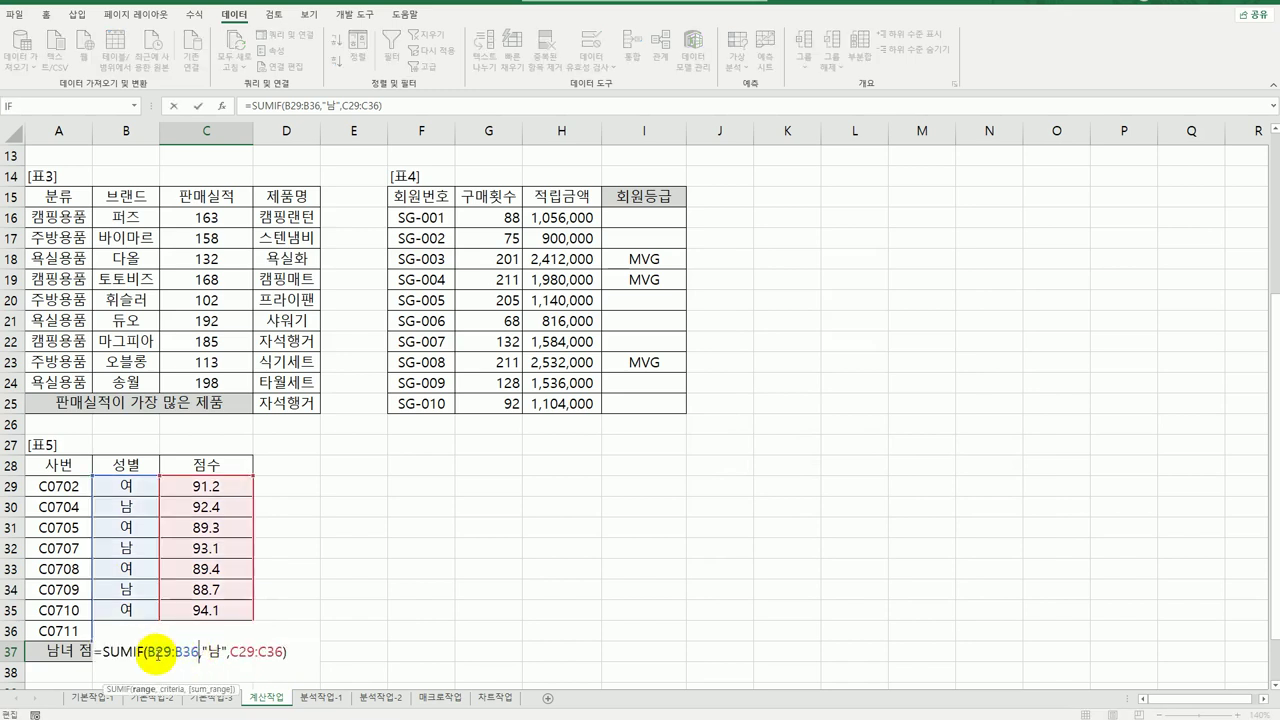
left_click_drag(103, 651, 351, 651)
key("ctrl+c")
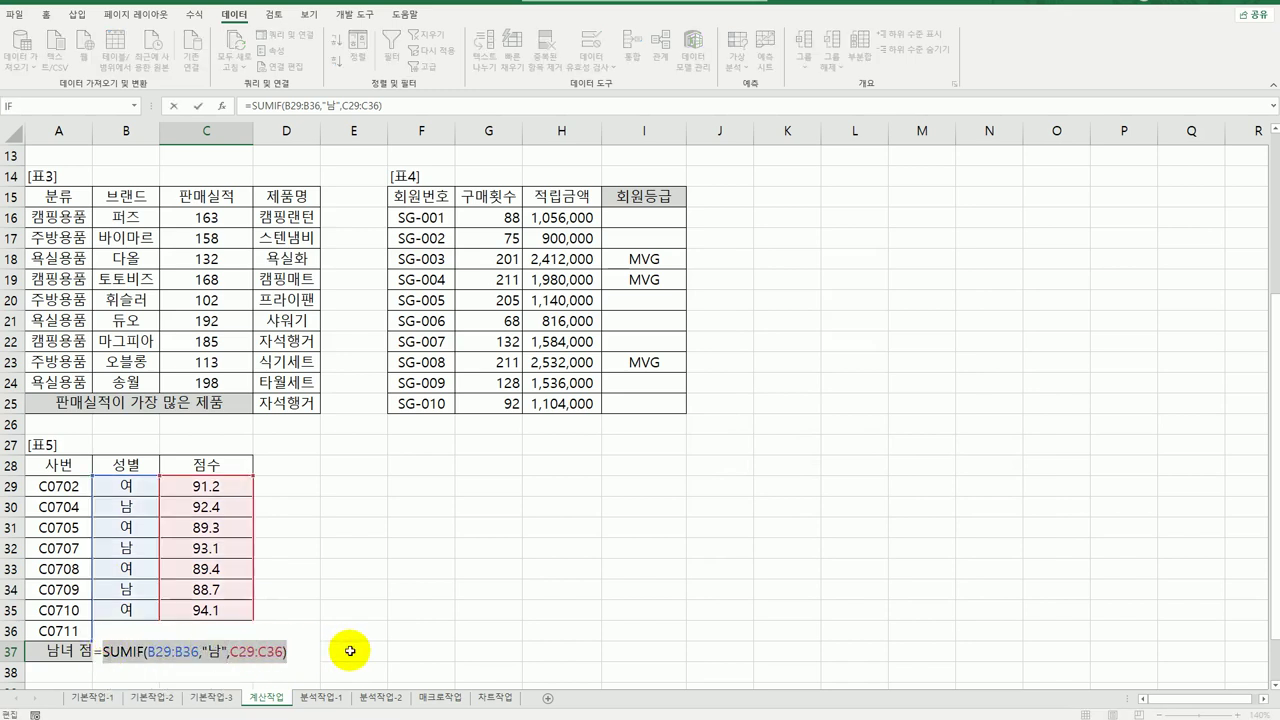
left_click(291, 652)
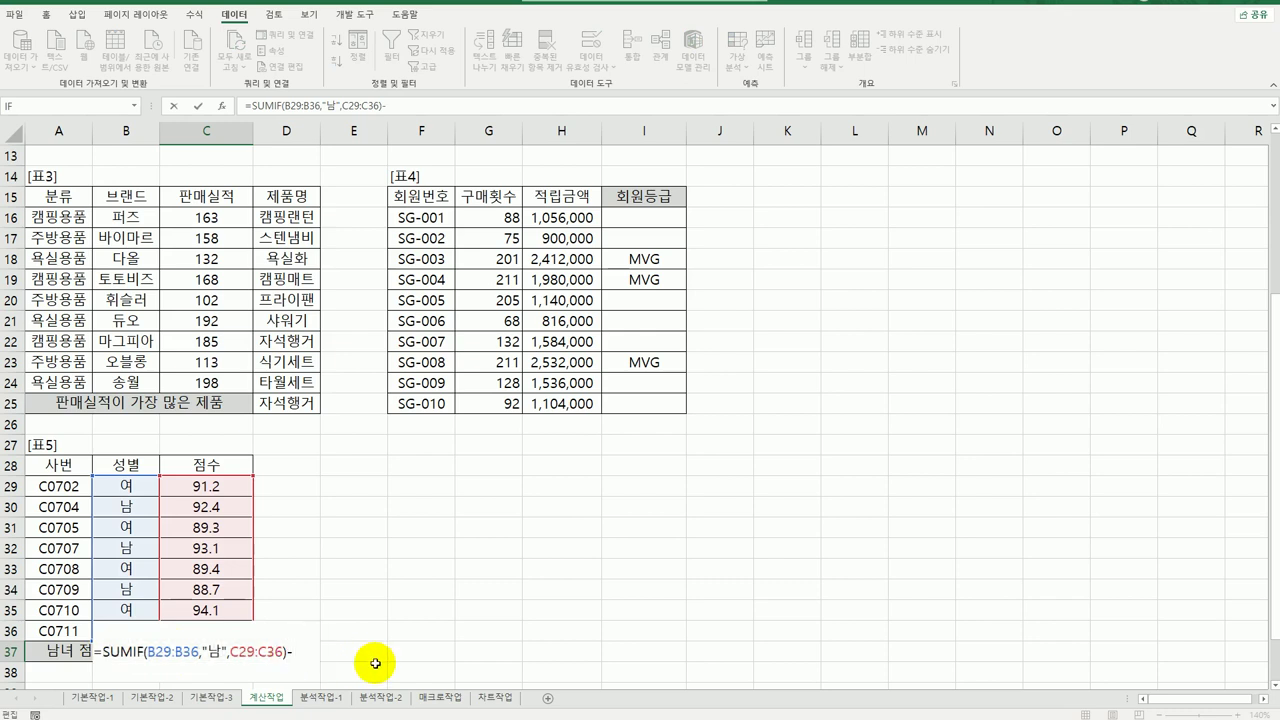
type("-")
key("ctrl+v")
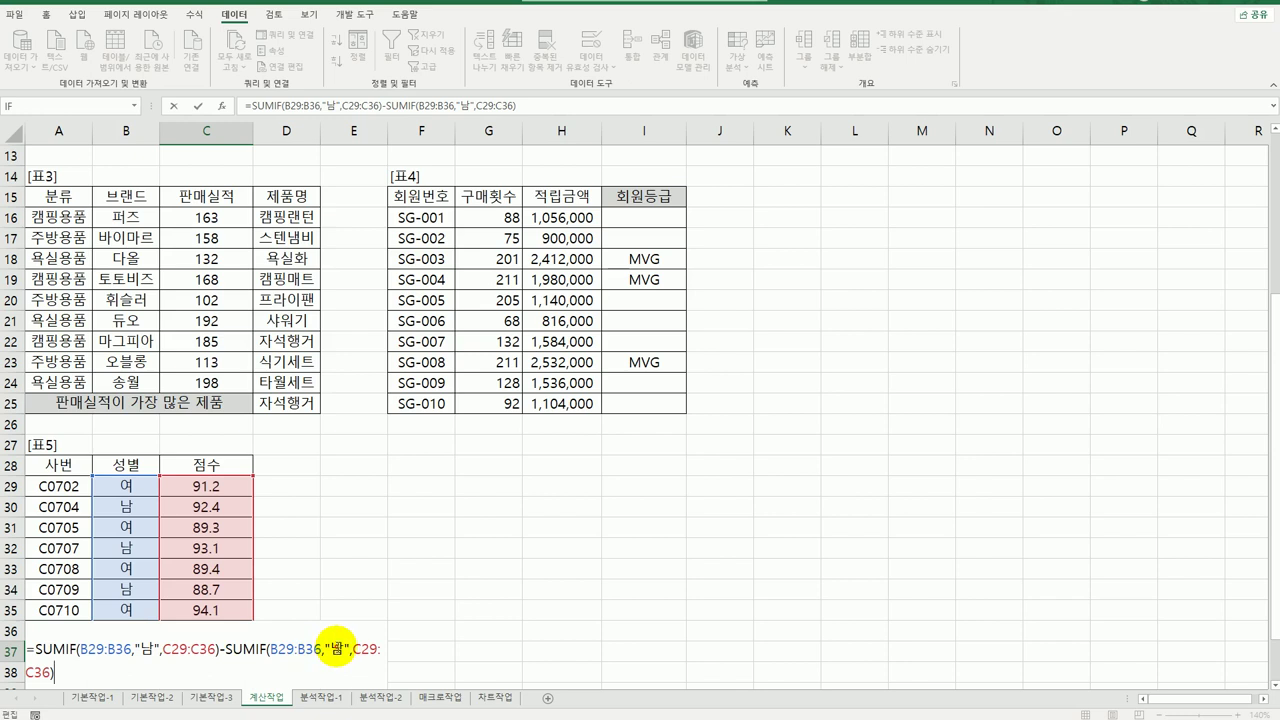
double_click(337, 652)
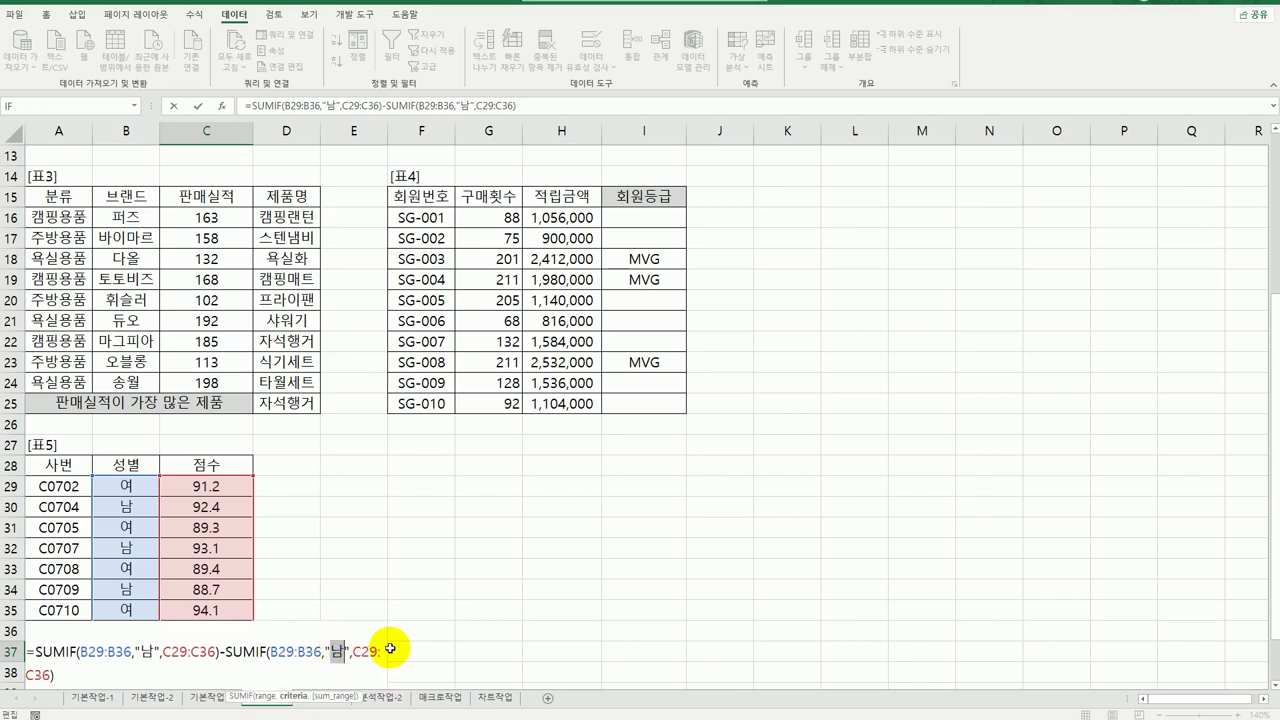
type("여₩")
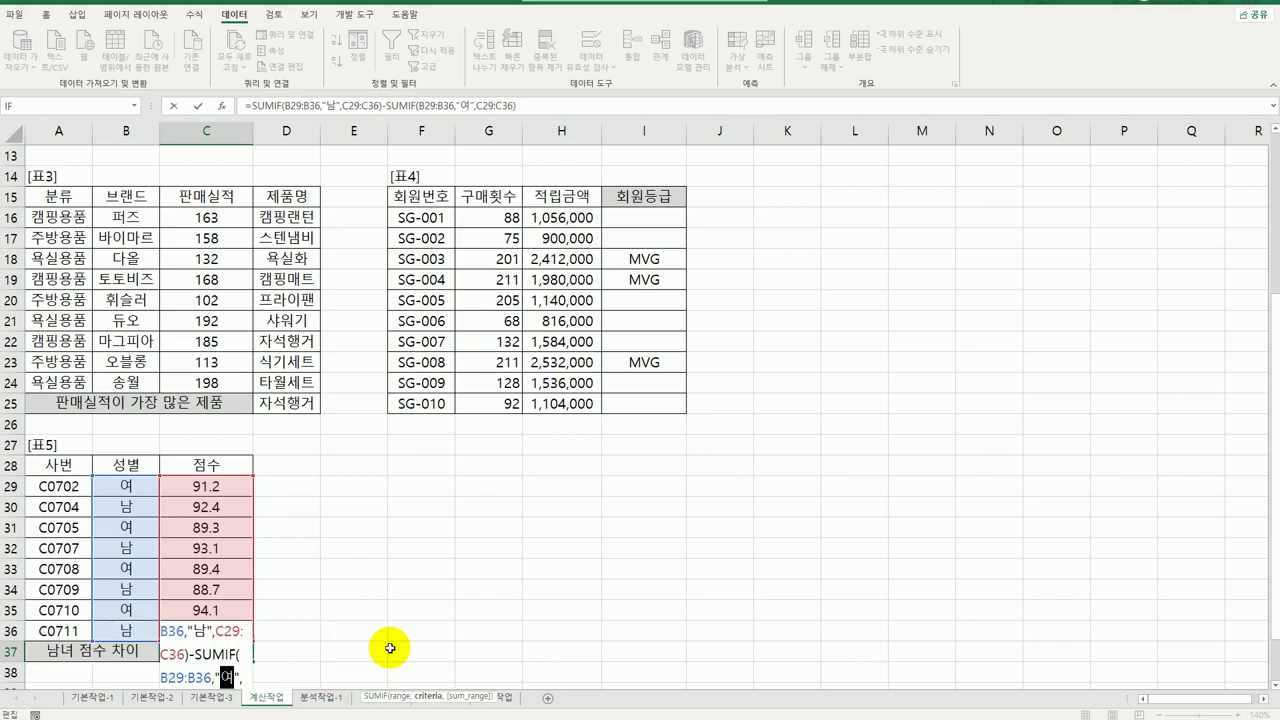
key("BackSpace")
key("Return")
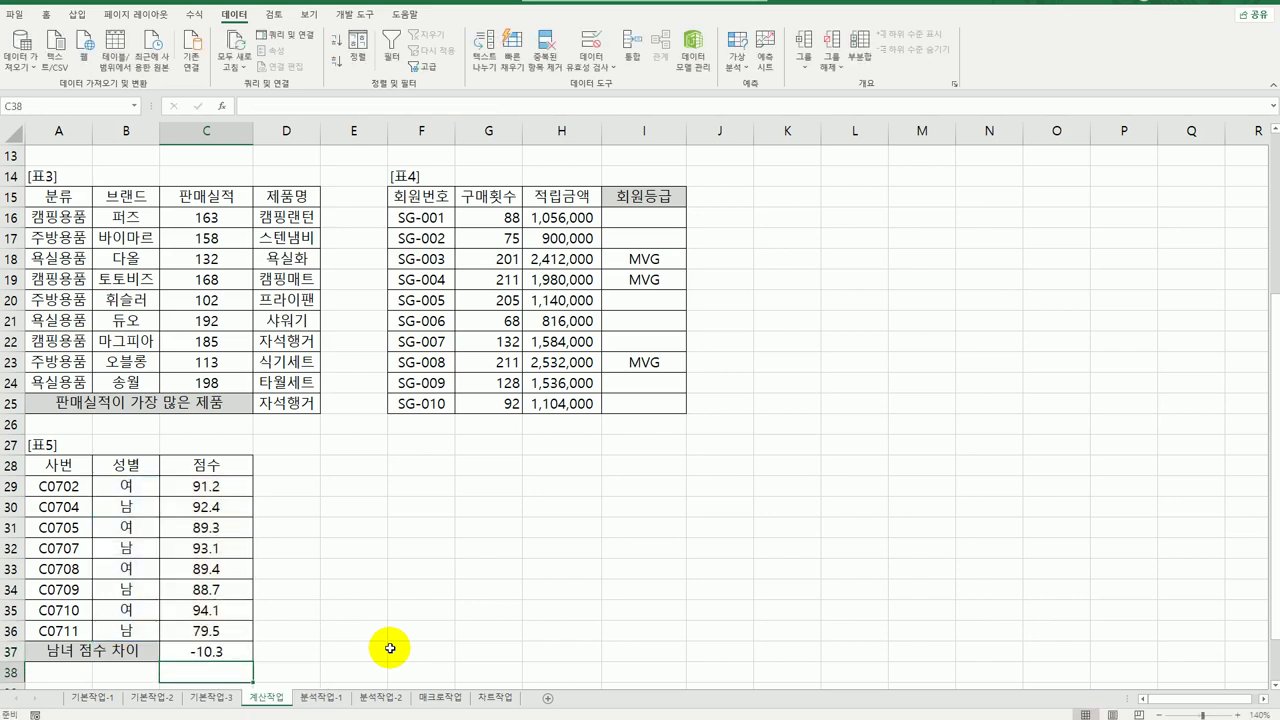
Step: Wrap C37's whole SUMIF subtraction in an ABS function to return the absolute difference
left_click(222, 652)
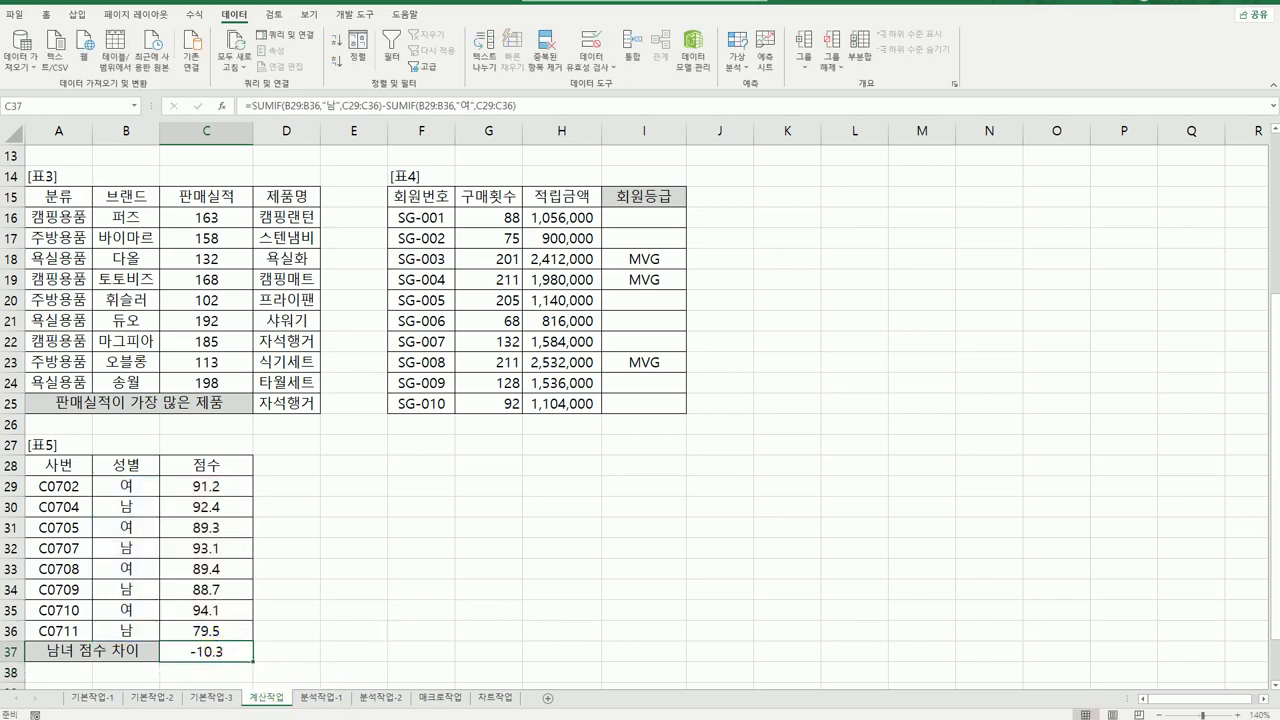
double_click(191, 653)
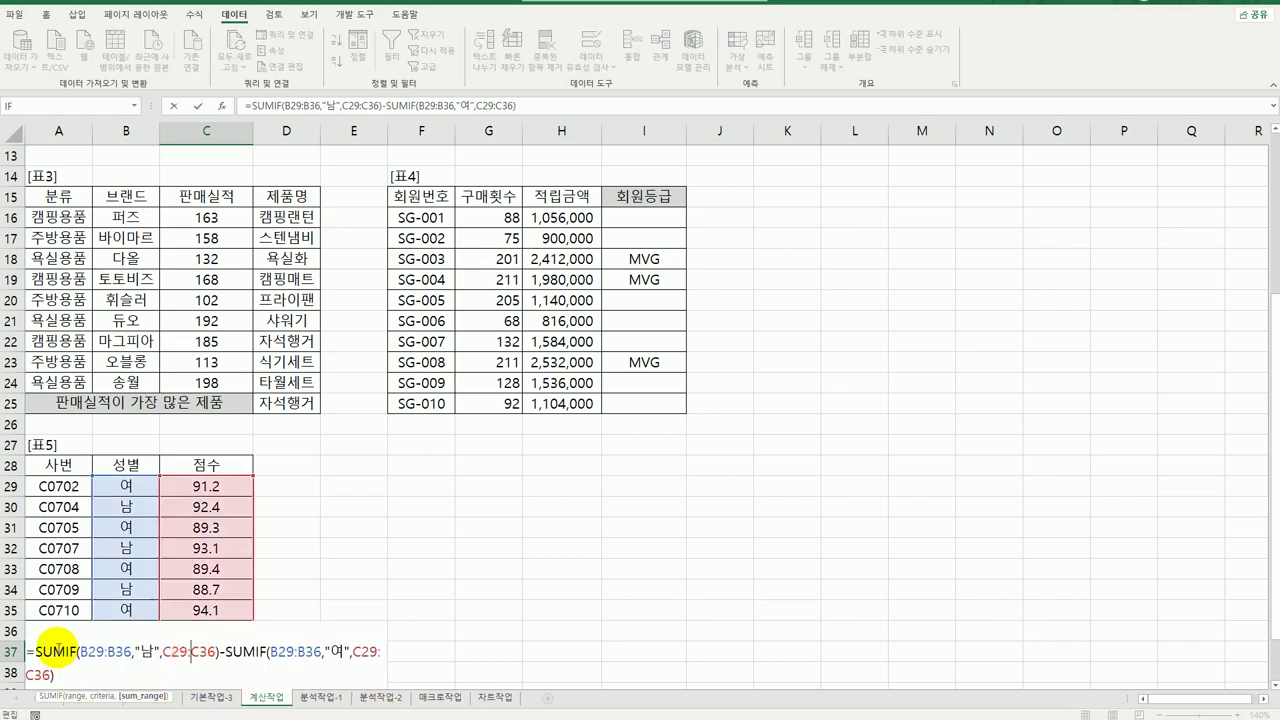
key("alt+Return")
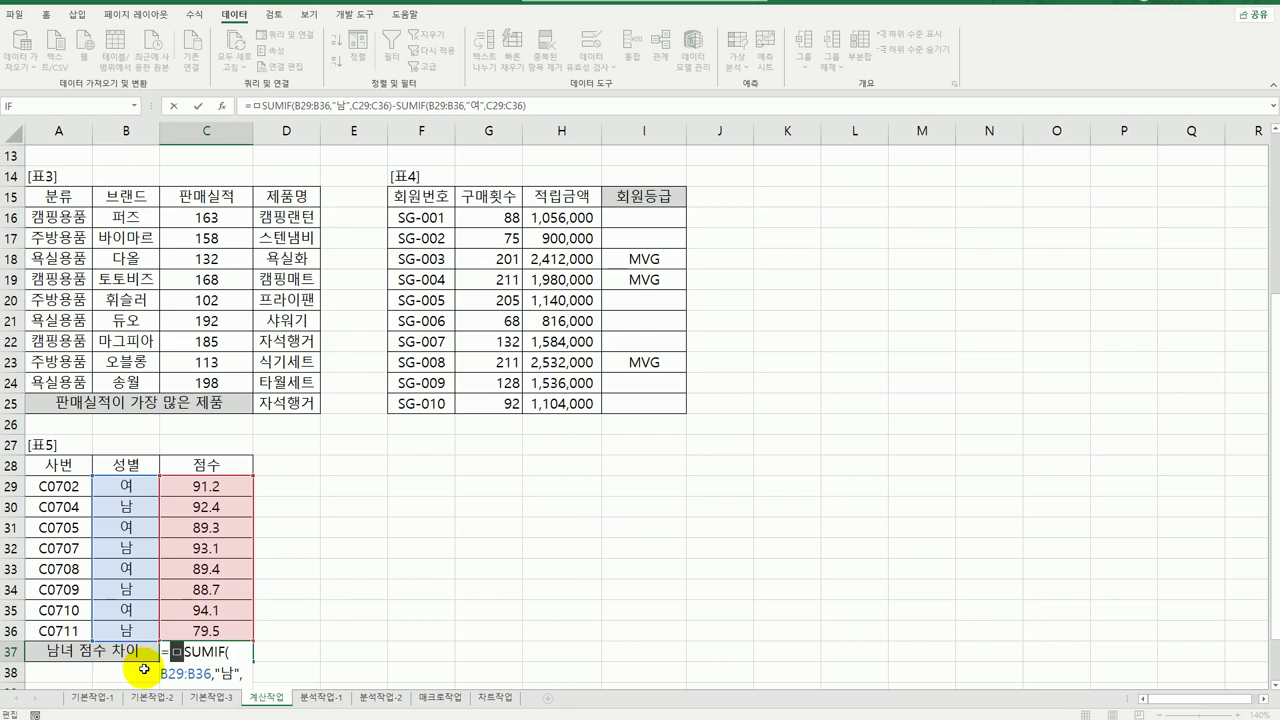
key("BackSpace")
type("ab")
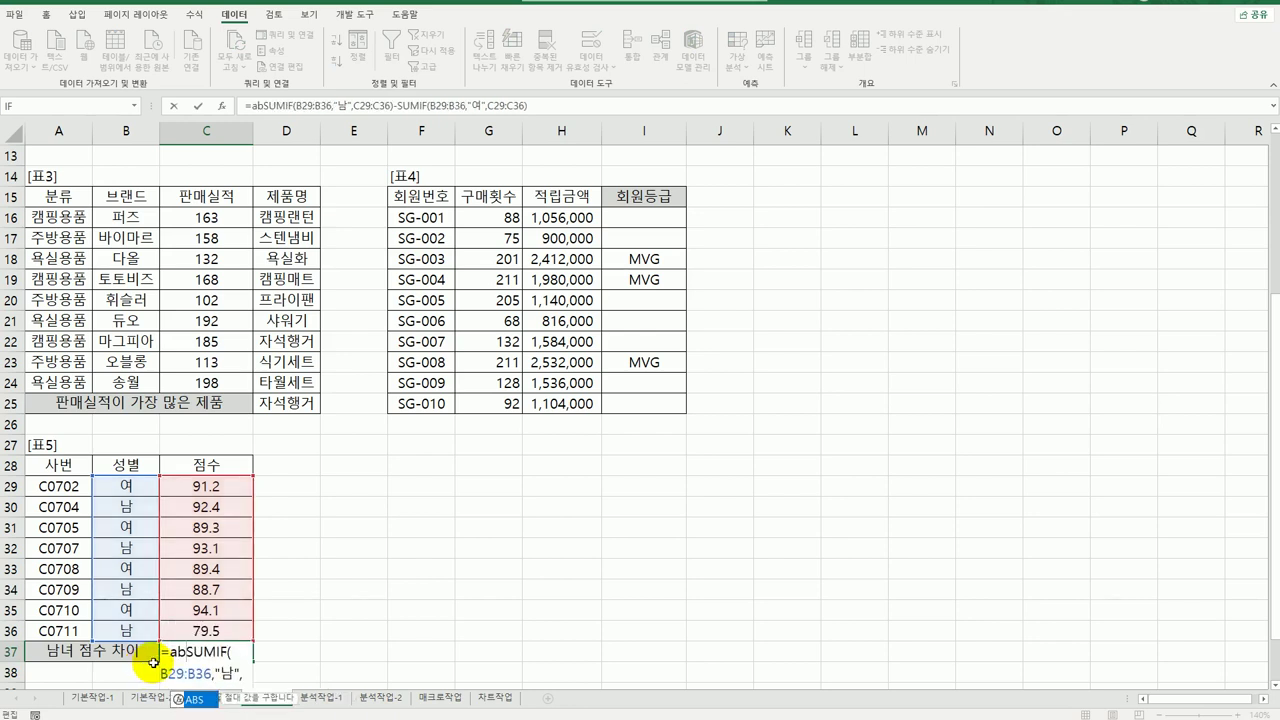
double_click(190, 700)
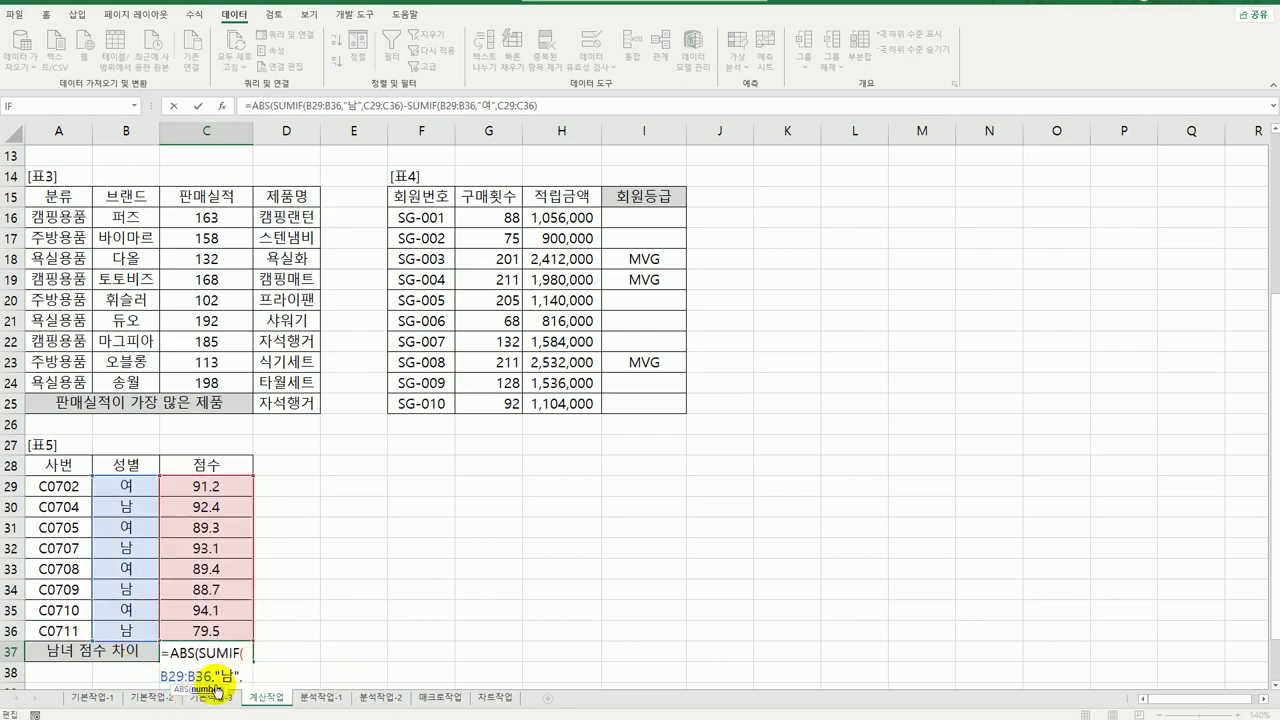
scroll(334, 563, "down", 1)
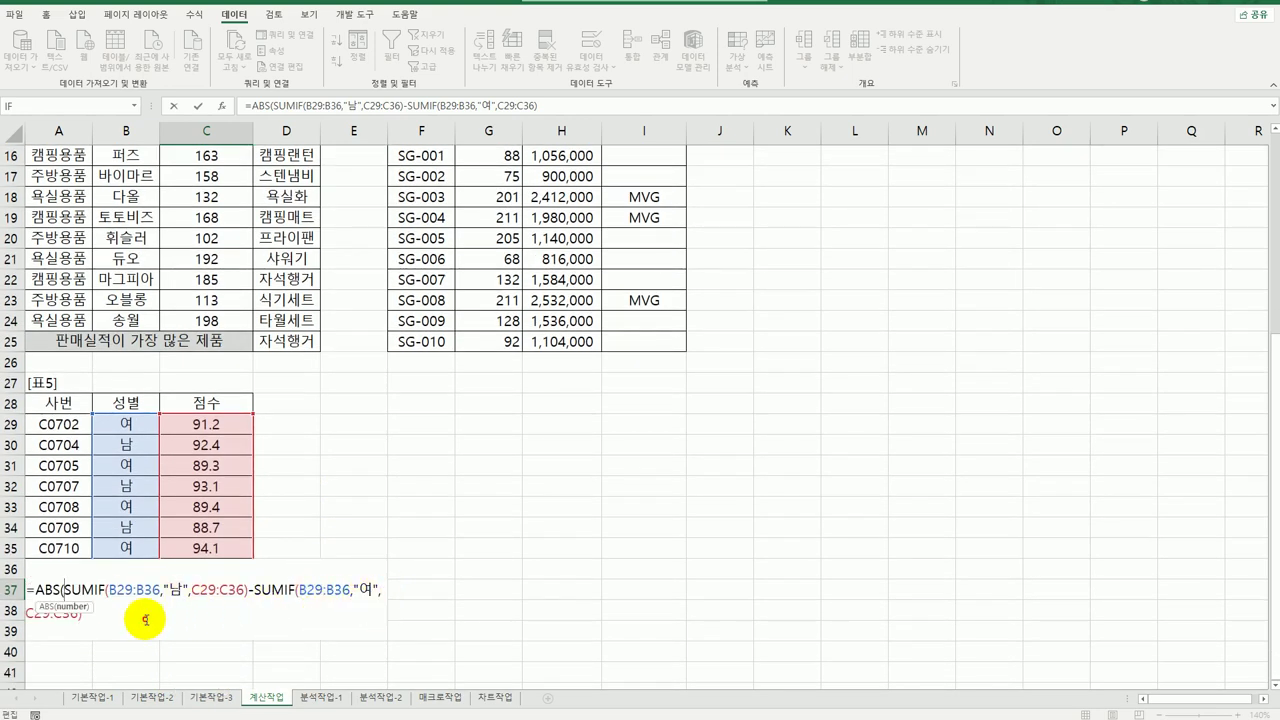
left_click(172, 620)
type(")")
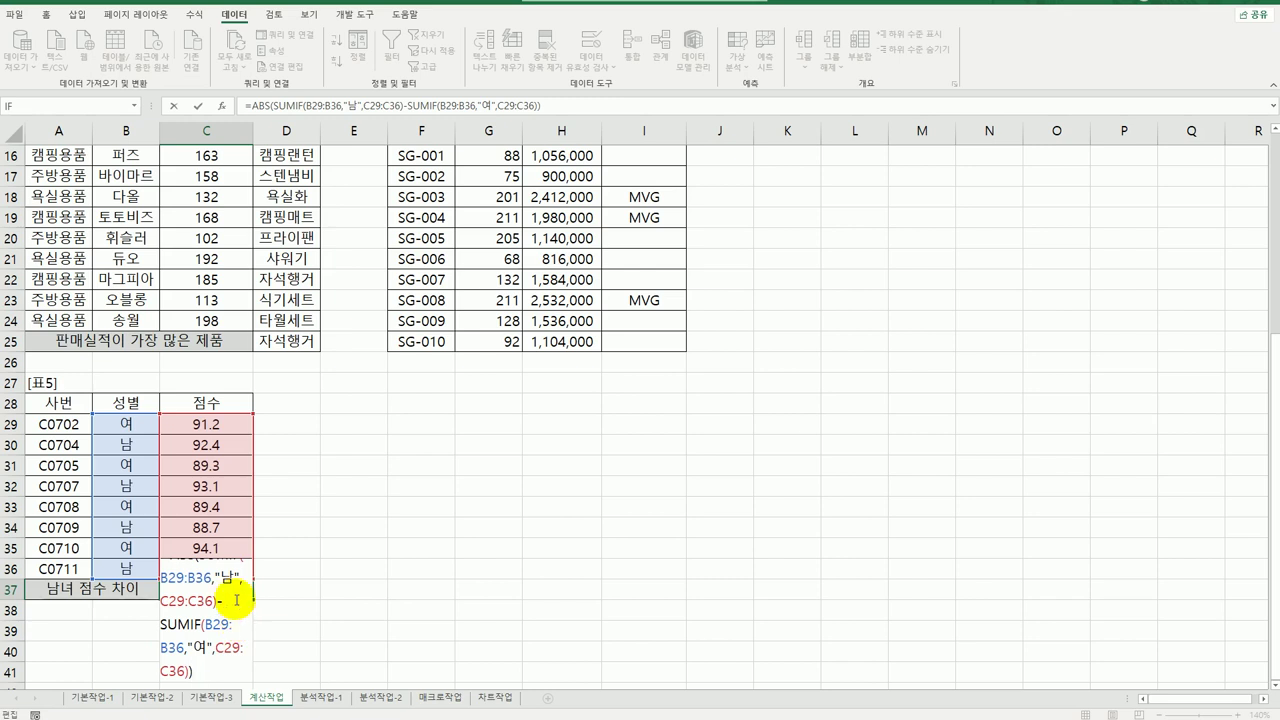
key("Return")
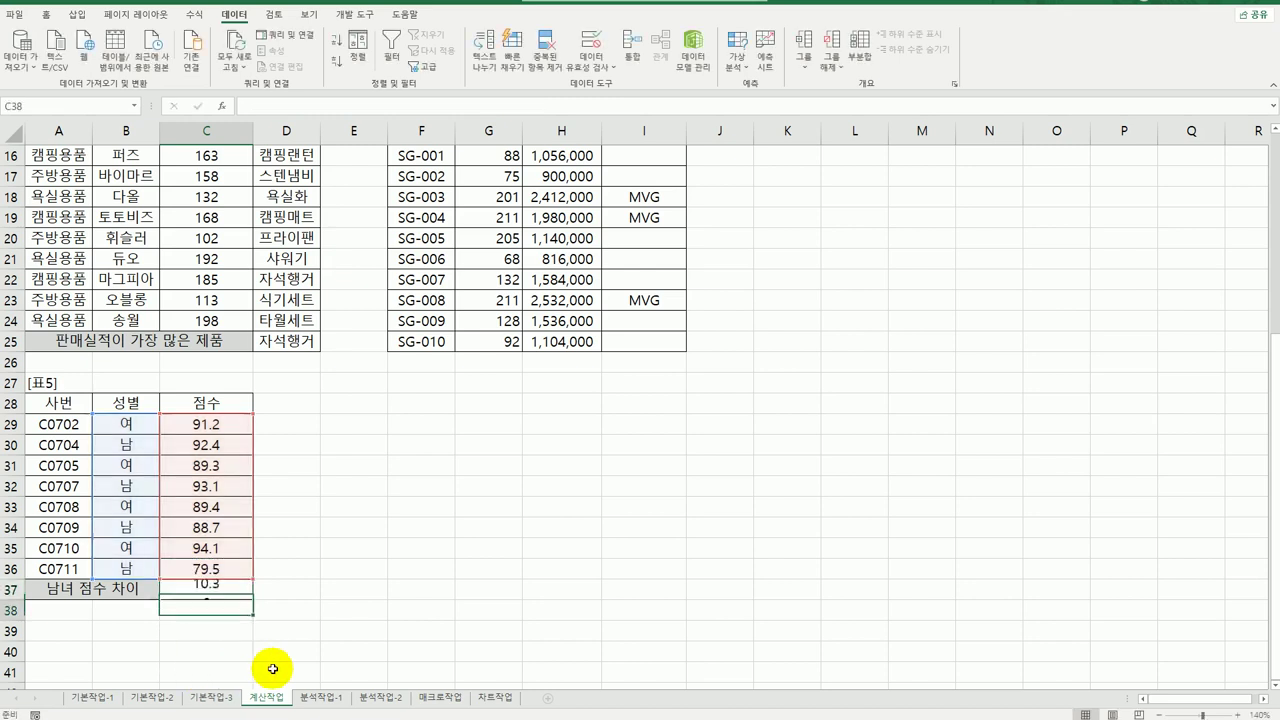
left_click(245, 590)
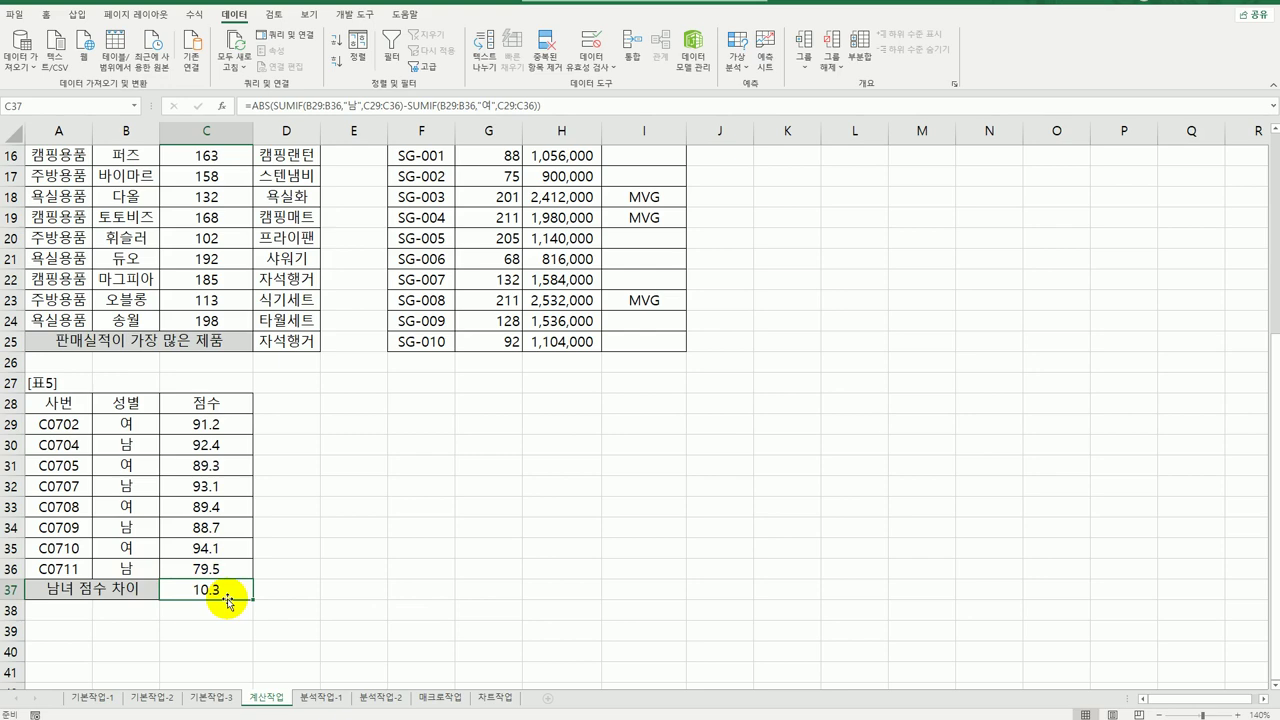
Step: Switch to the 분석작업-1 sheet and autofit column D so the 판매액 values fit
scroll(228, 600, "up", 5)
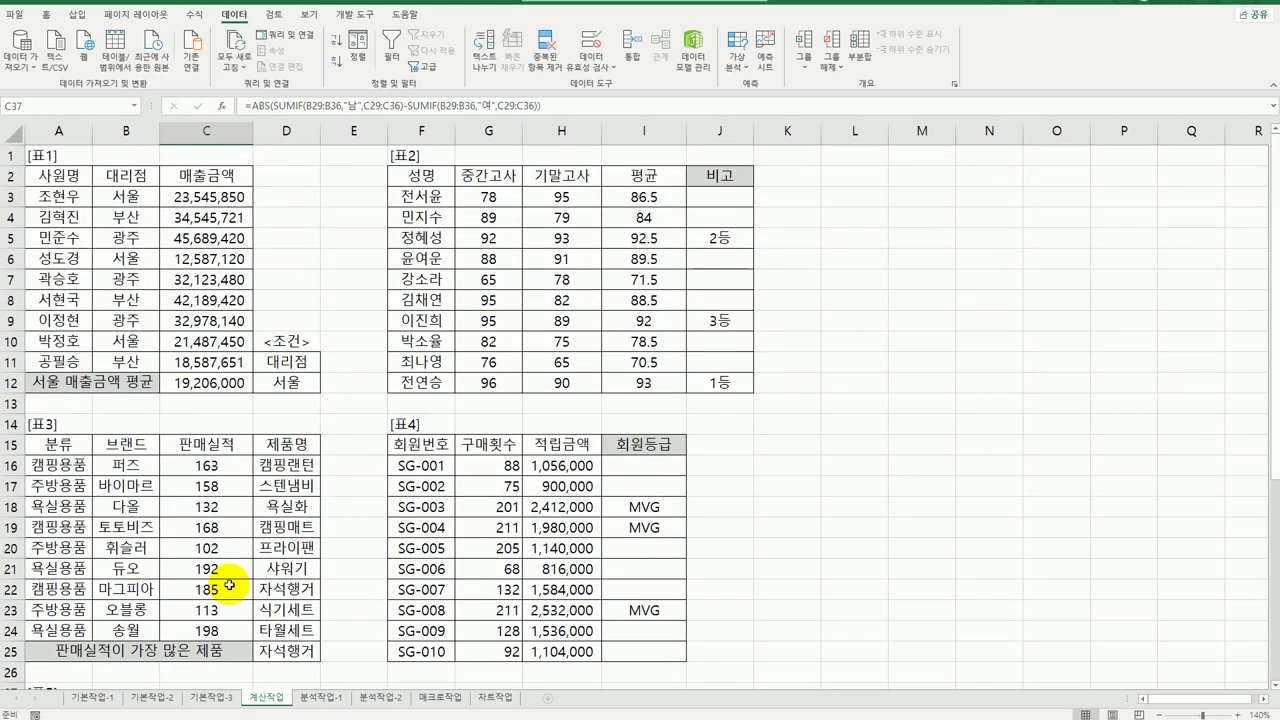
left_click(320, 697)
left_click(117, 320)
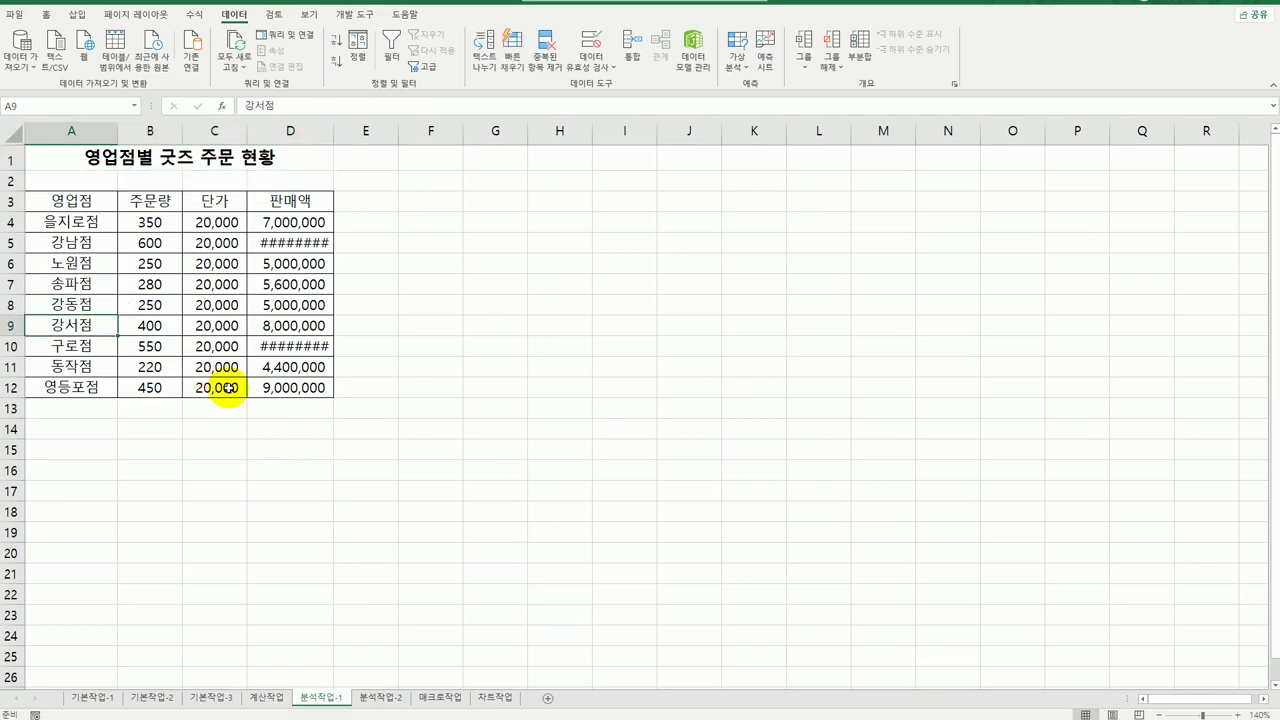
double_click(333, 140)
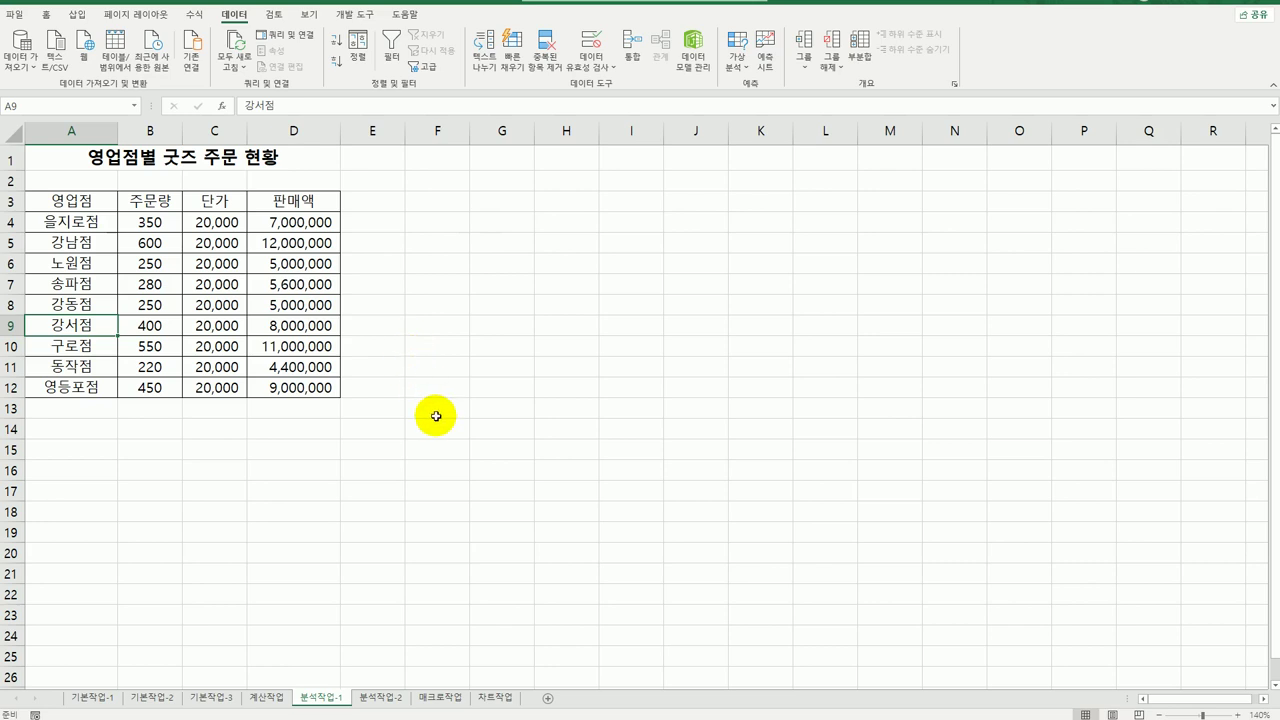
Step: Start a Goal Seek with 영등포점's 판매액 cell D12 as the formula cell
left_click(88, 388)
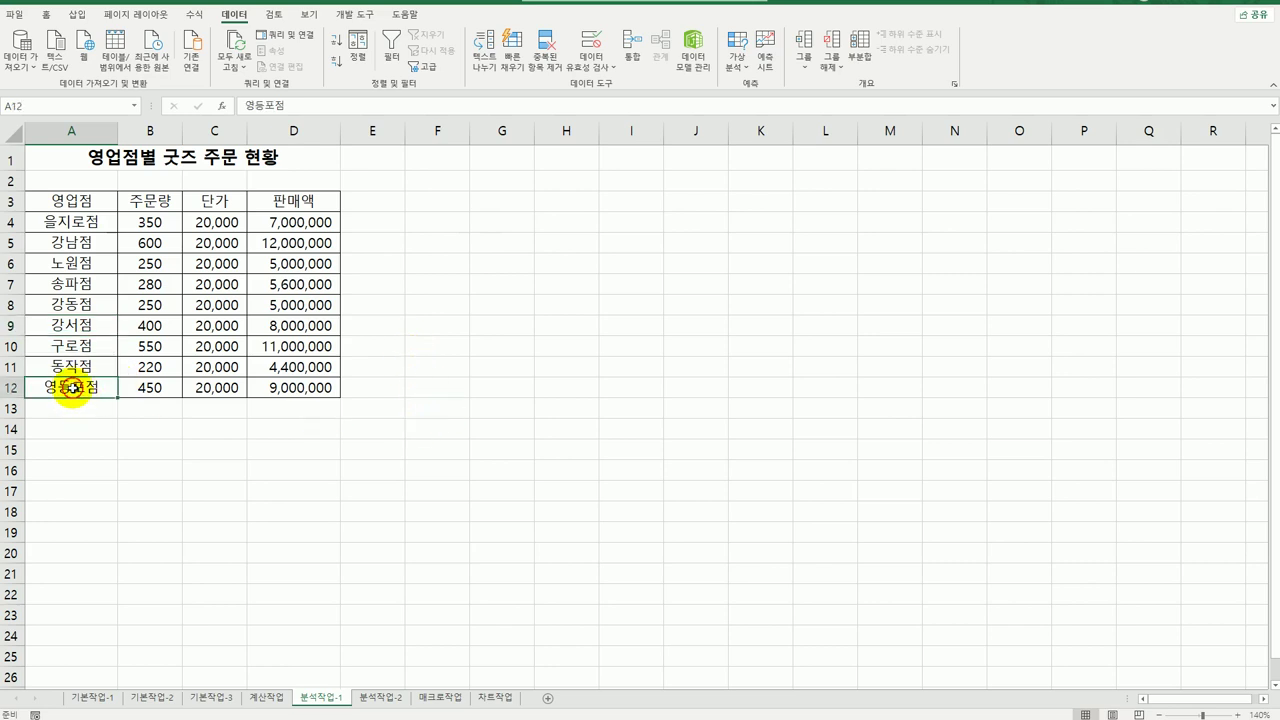
left_click(288, 387)
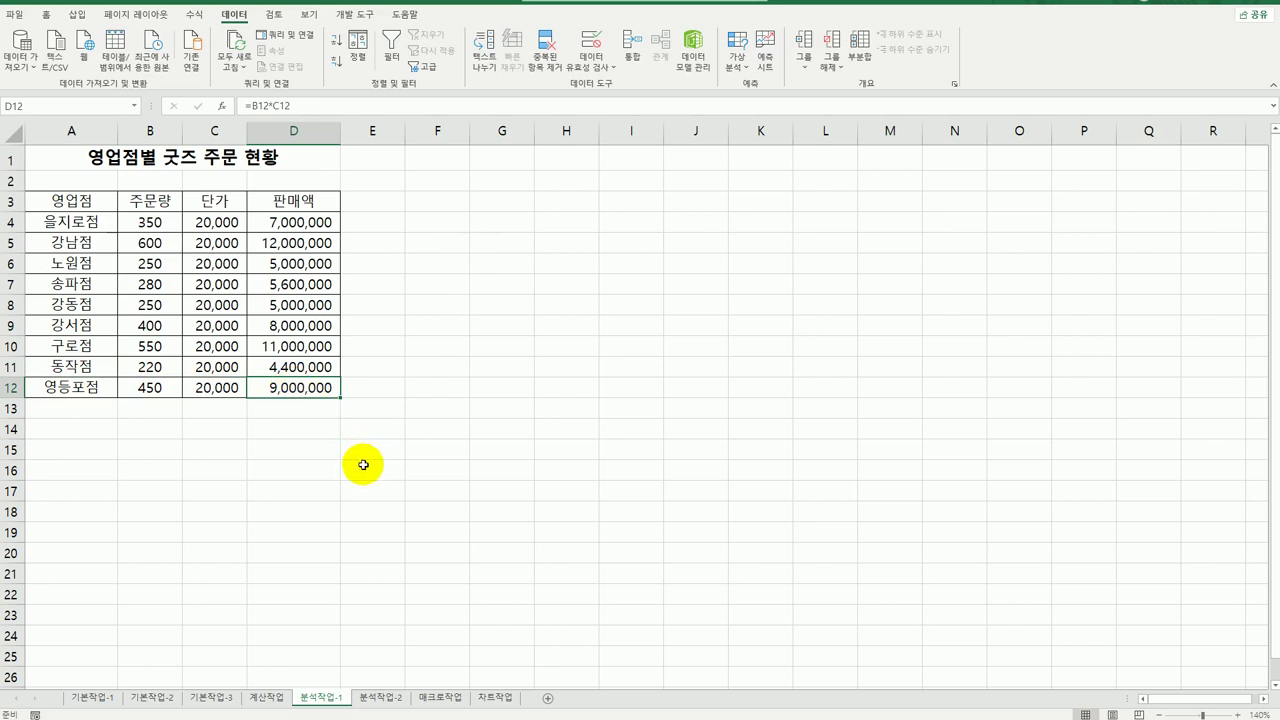
left_click(150, 390)
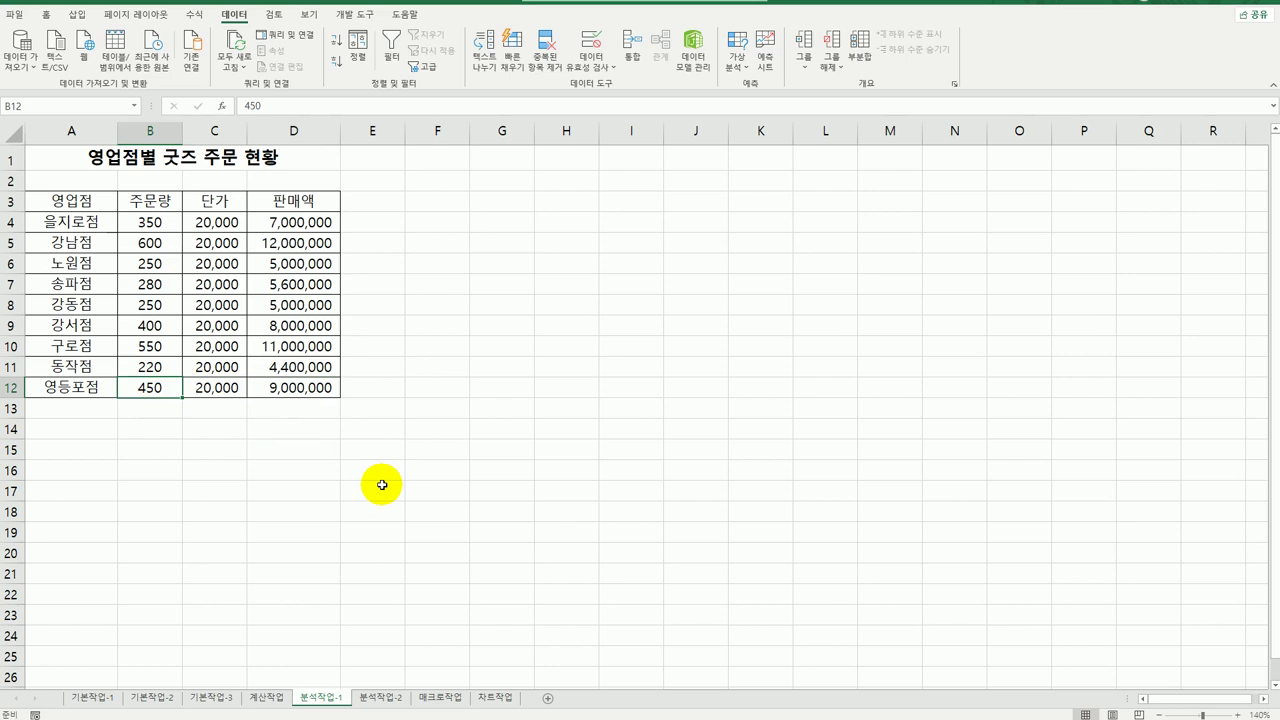
left_click(321, 391)
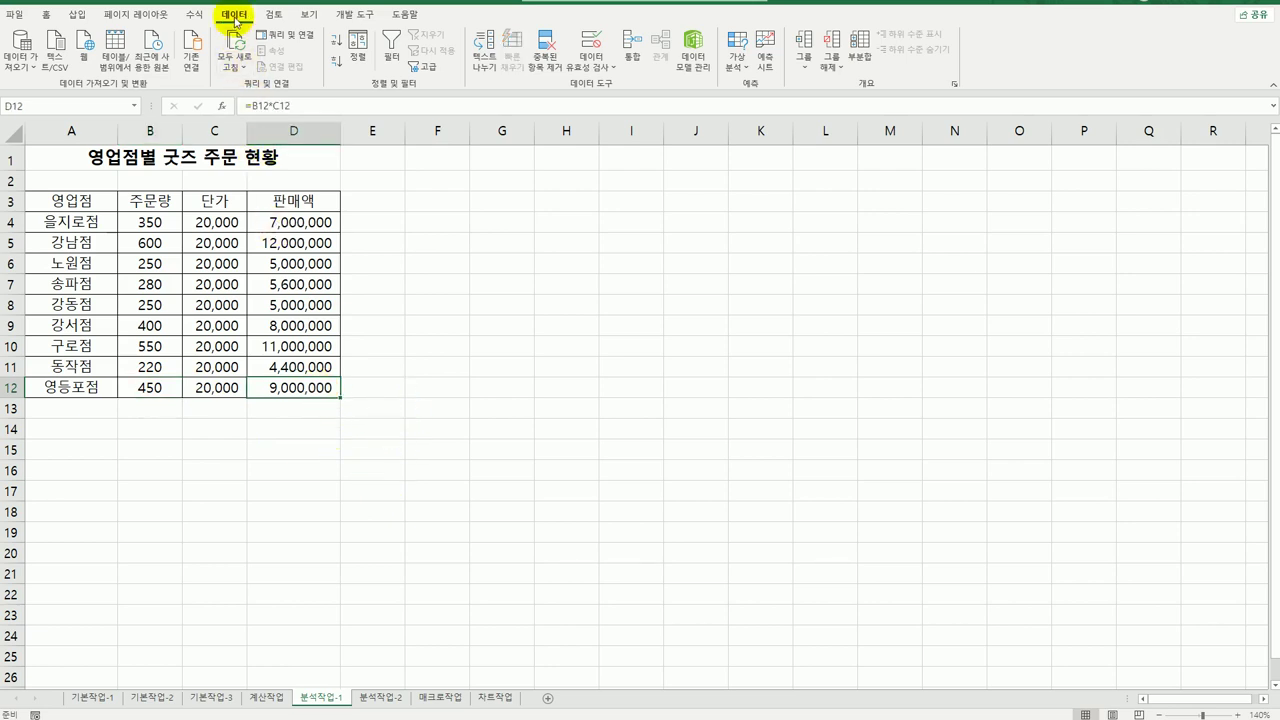
left_click(748, 67)
left_click(740, 105)
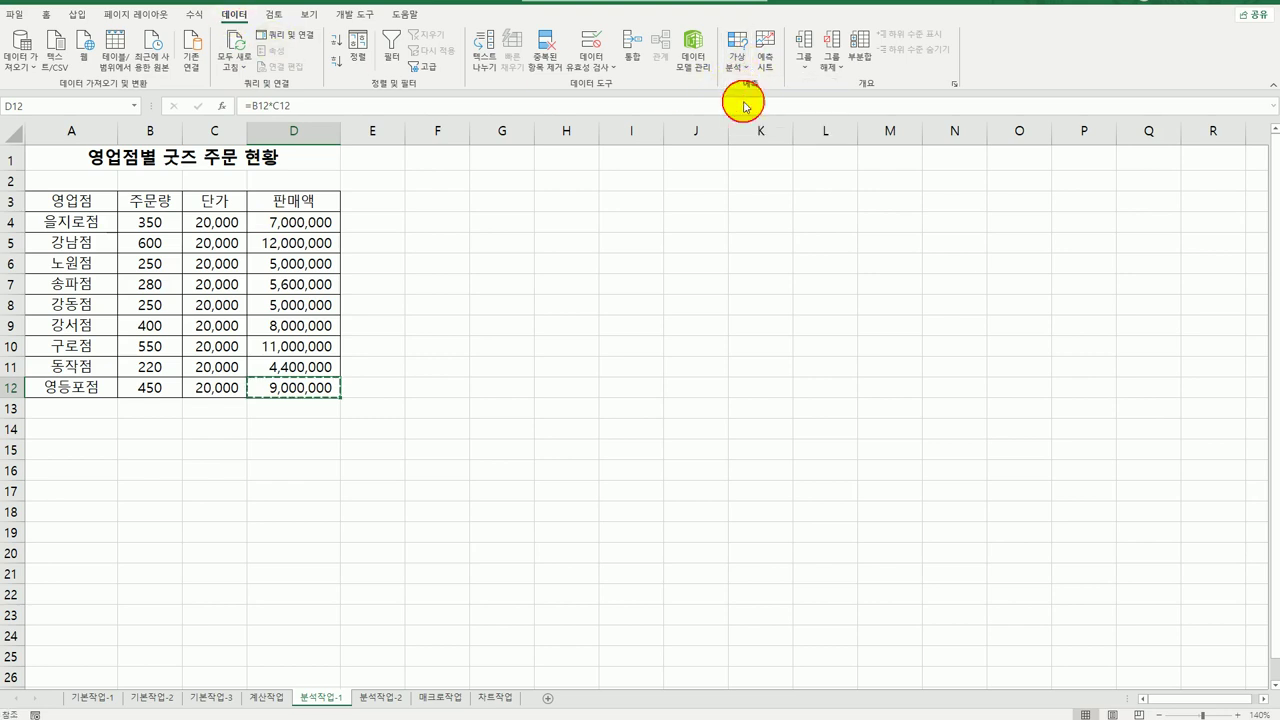
left_click_drag(835, 452, 495, 189)
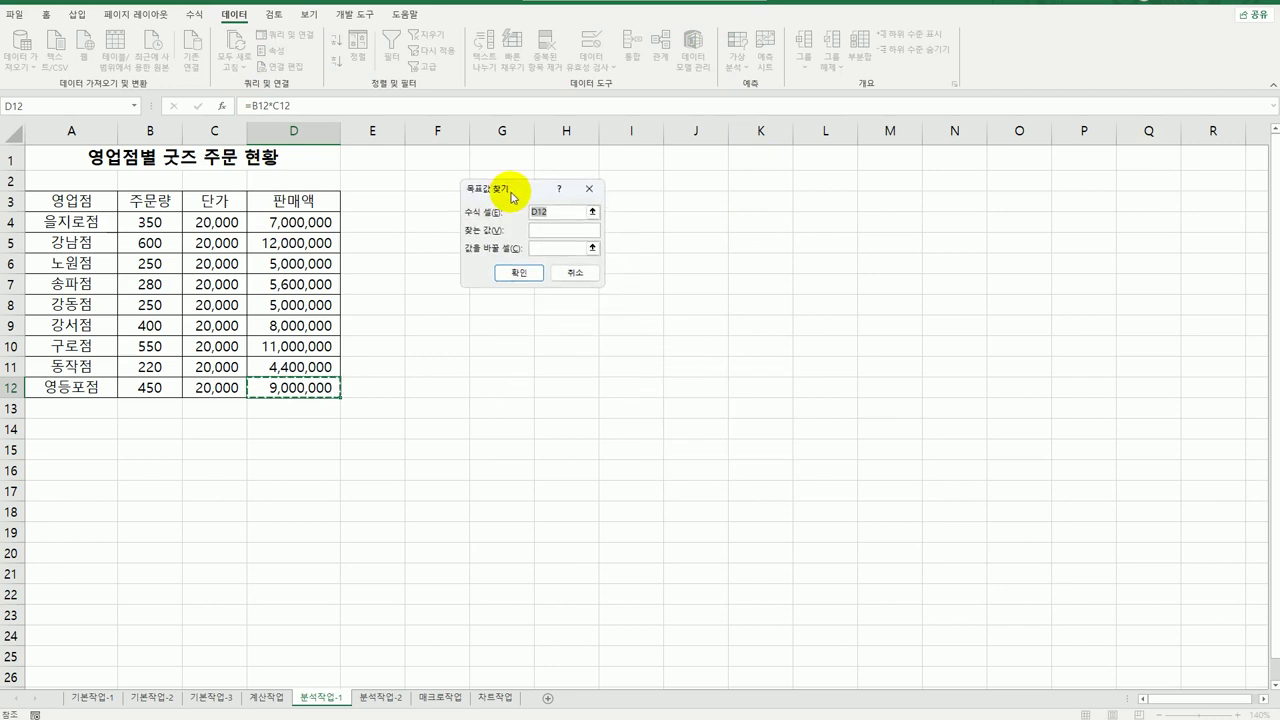
Step: Seek the target value 9500000 by changing 영등포점's 주문량 cell B12, and accept the solution
left_click(543, 234)
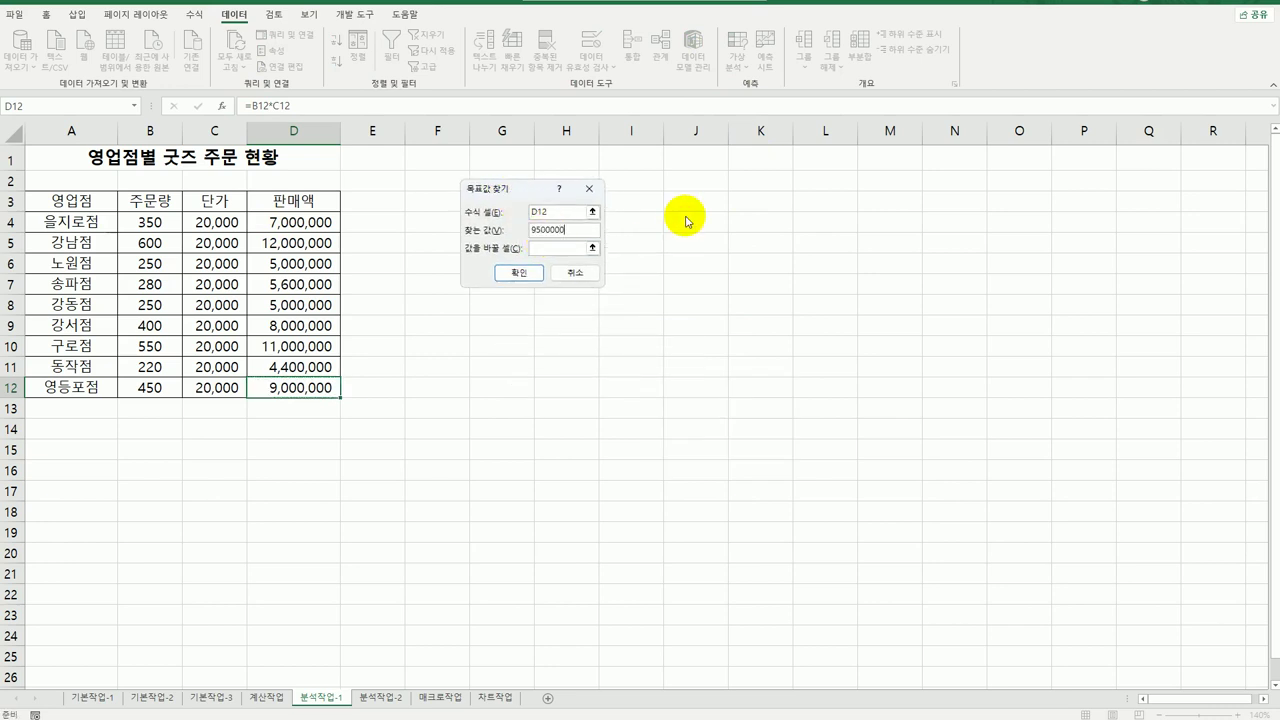
left_click(566, 249)
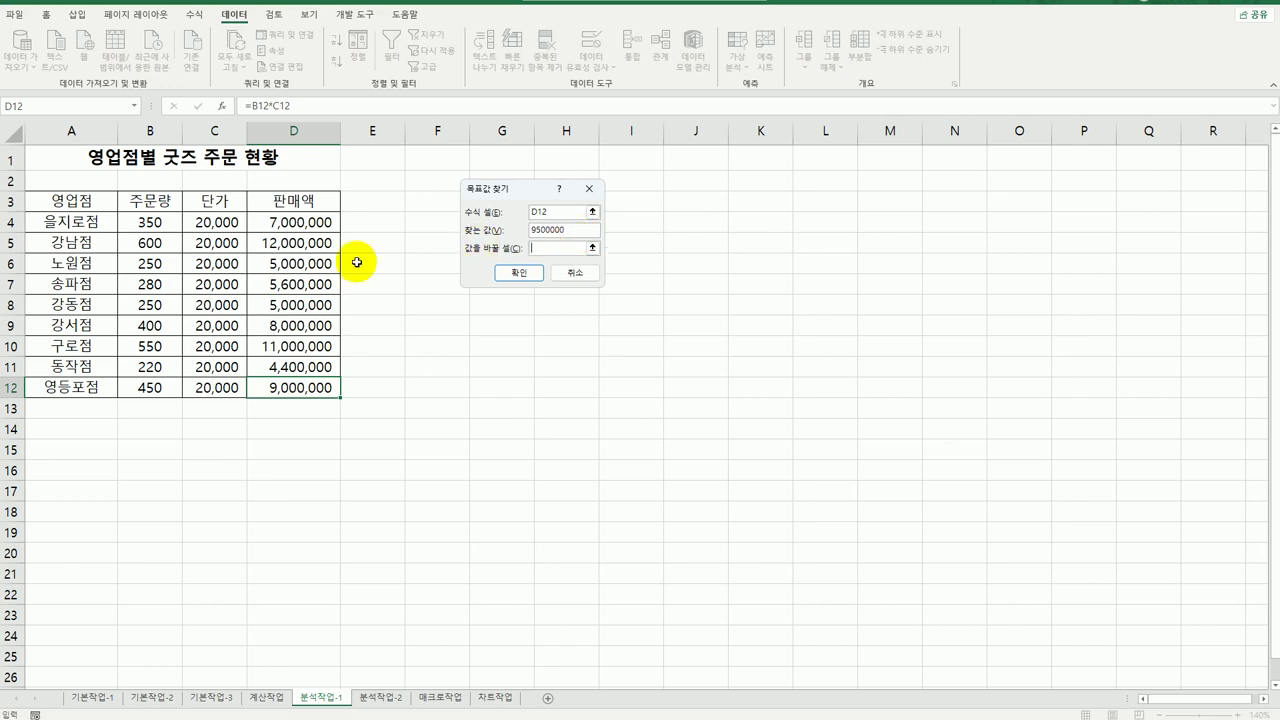
left_click(164, 390)
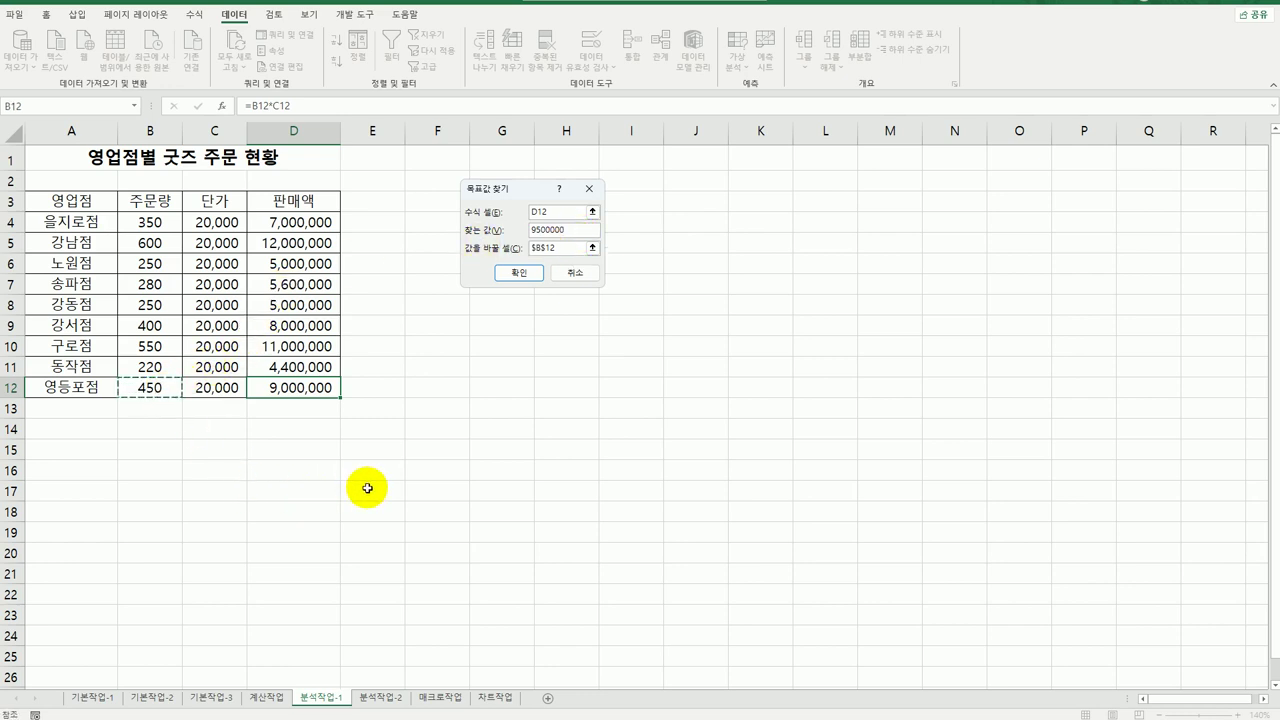
left_click(520, 273)
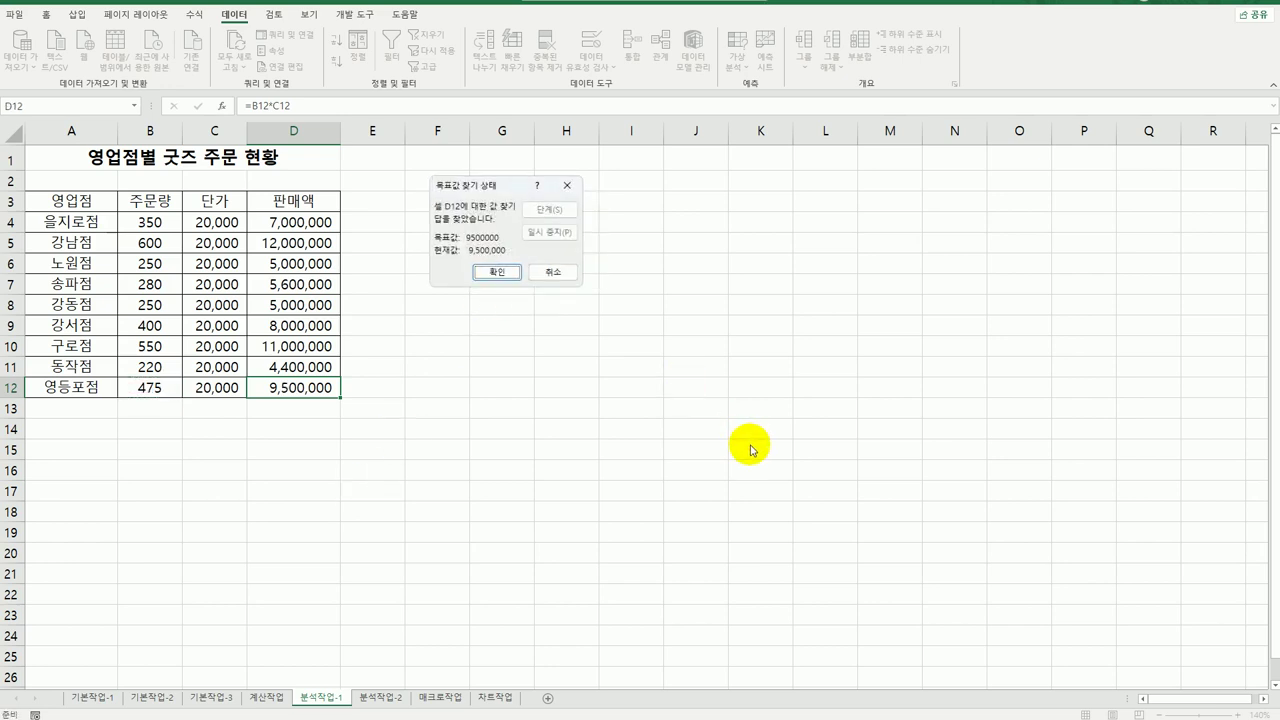
left_click(500, 271)
left_click(548, 507)
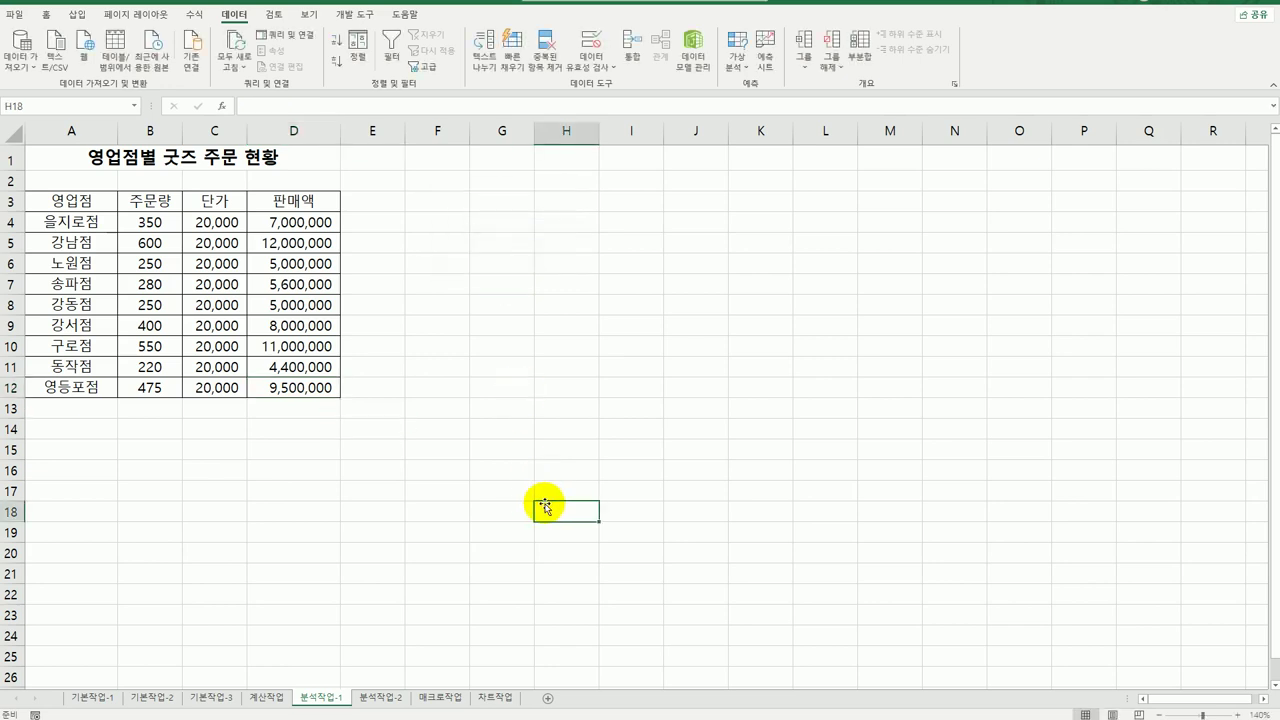
Step: Switch to the 분석작업-2 sheet and autofit column E so the 출고총액 values fit
left_click(381, 697)
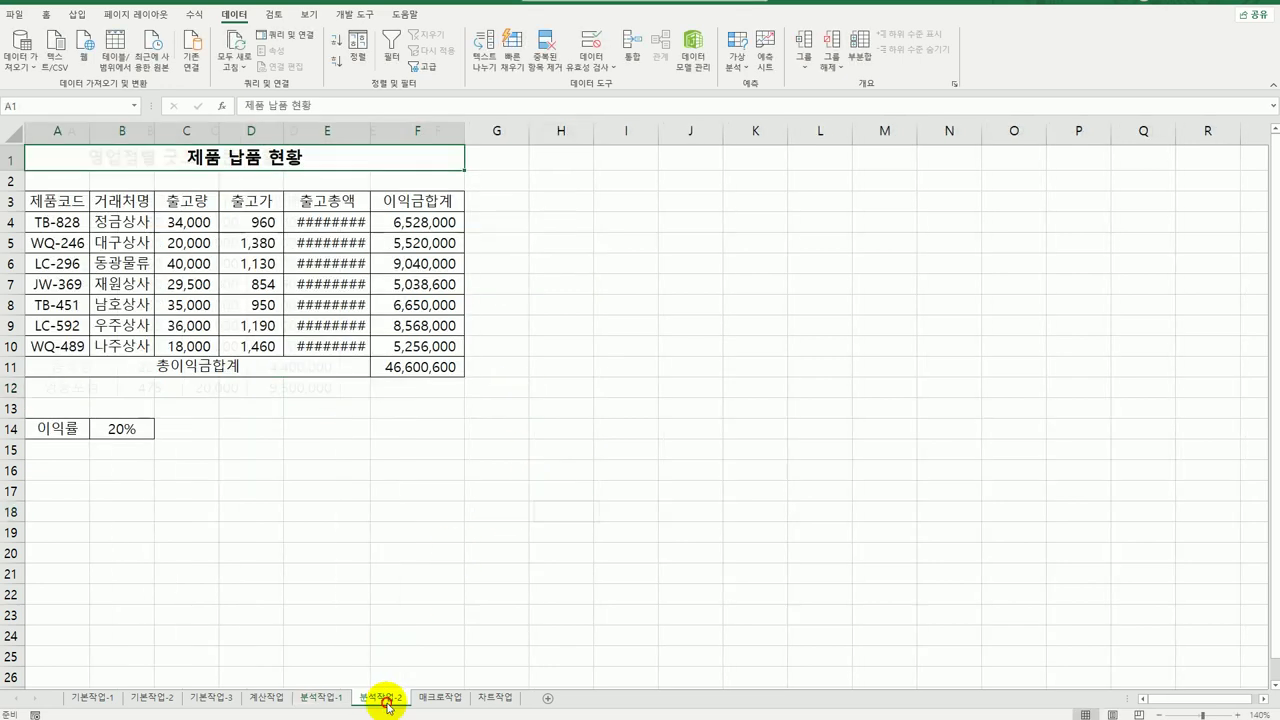
left_click(697, 598)
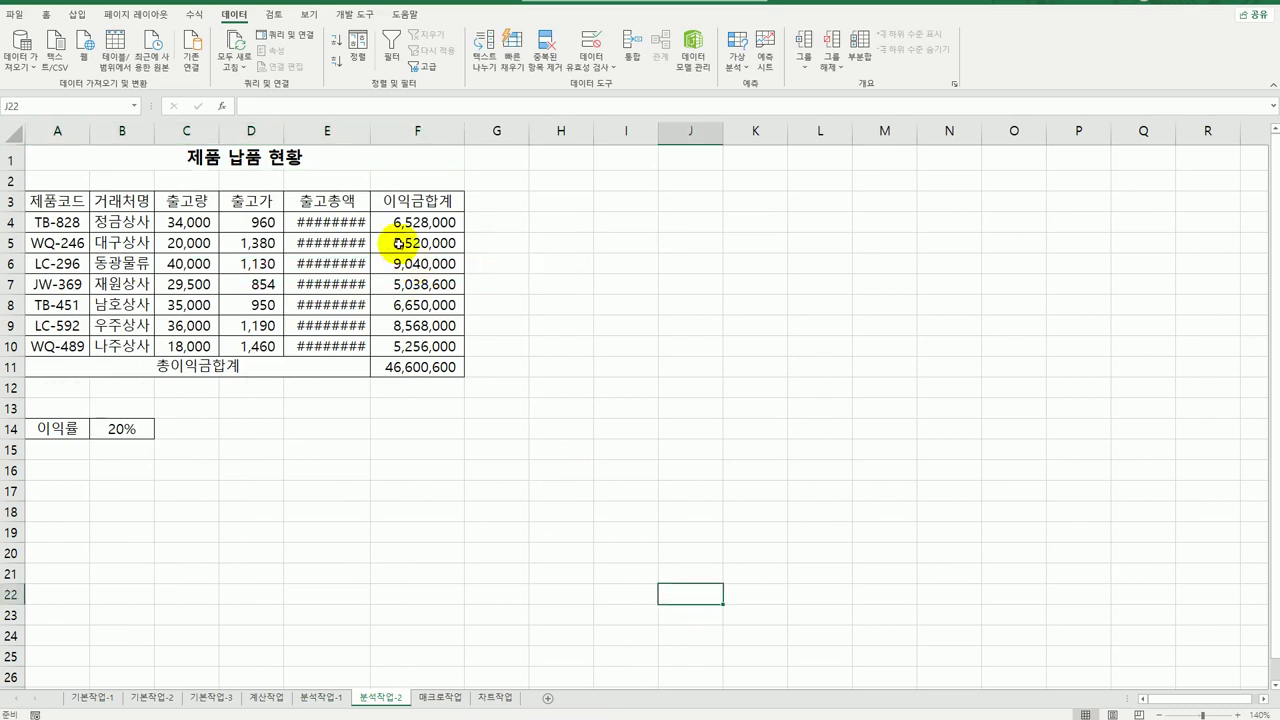
double_click(370, 135)
left_click(645, 466)
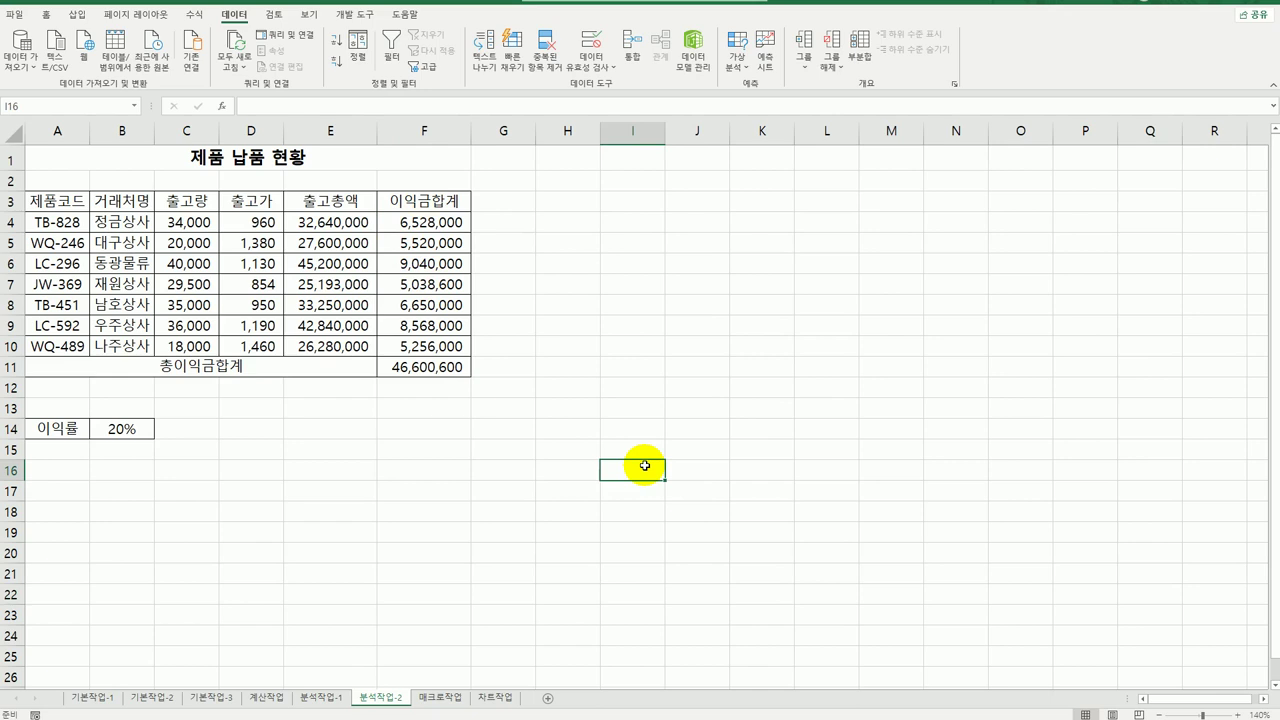
Step: Define the name 이익률 for cell B14
left_click(112, 428)
left_click(48, 103)
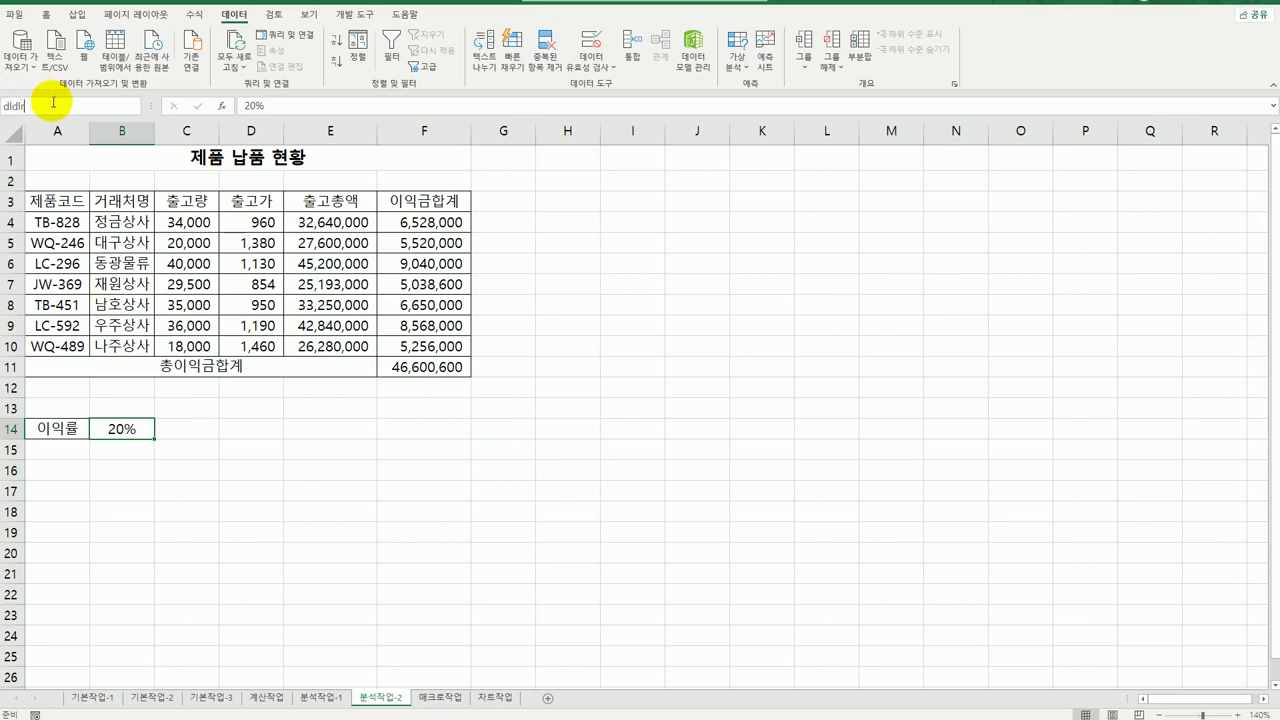
type("이익률")
key("Return")
Step: Define the name 이익금합계 for the 총이익금합계 total in cell F11
left_click(424, 367)
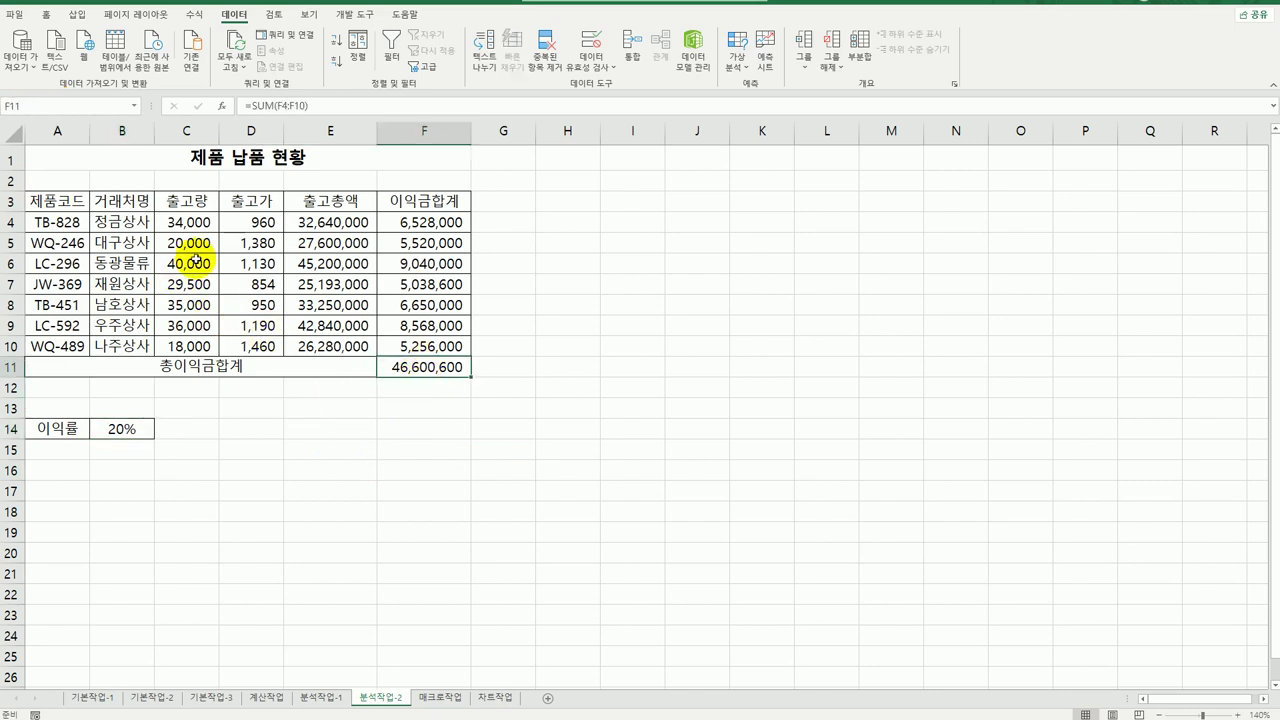
left_click(65, 105)
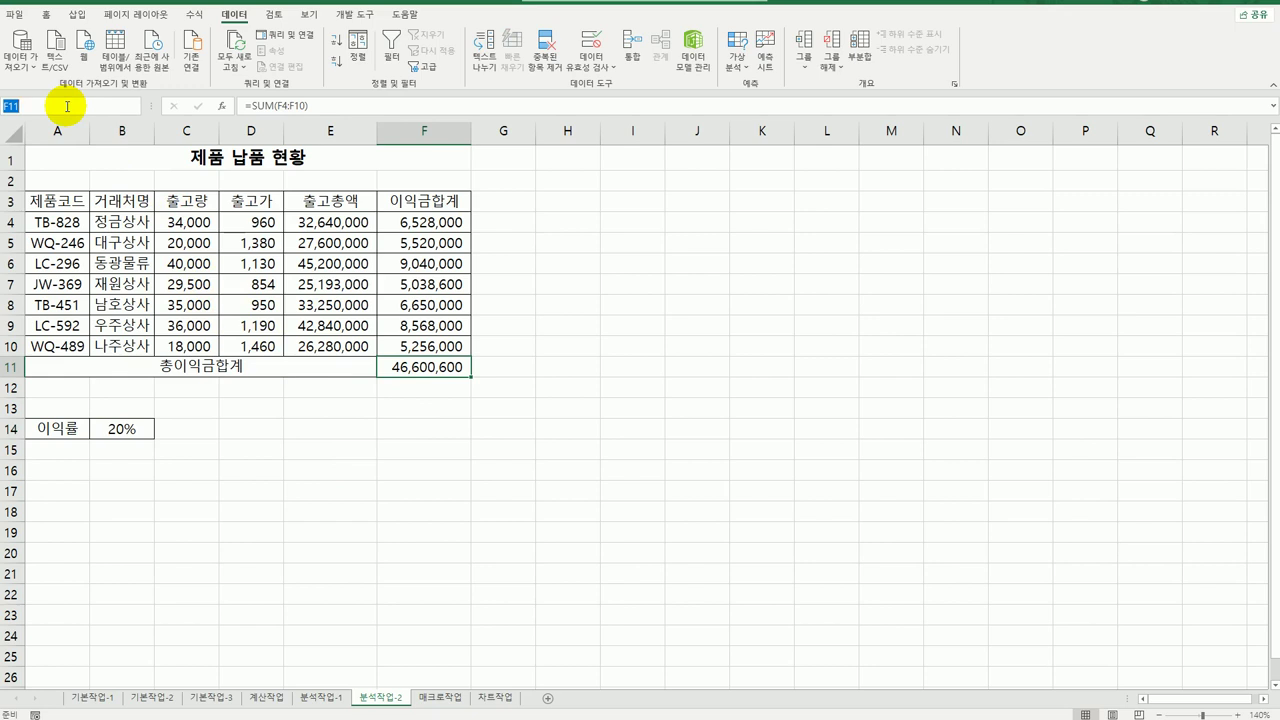
type("이익금합ㄱ")
key("Return")
Step: Start adding a scenario in the Scenario Manager with the 이익률 cell B14 as the changing cell
left_click(121, 436)
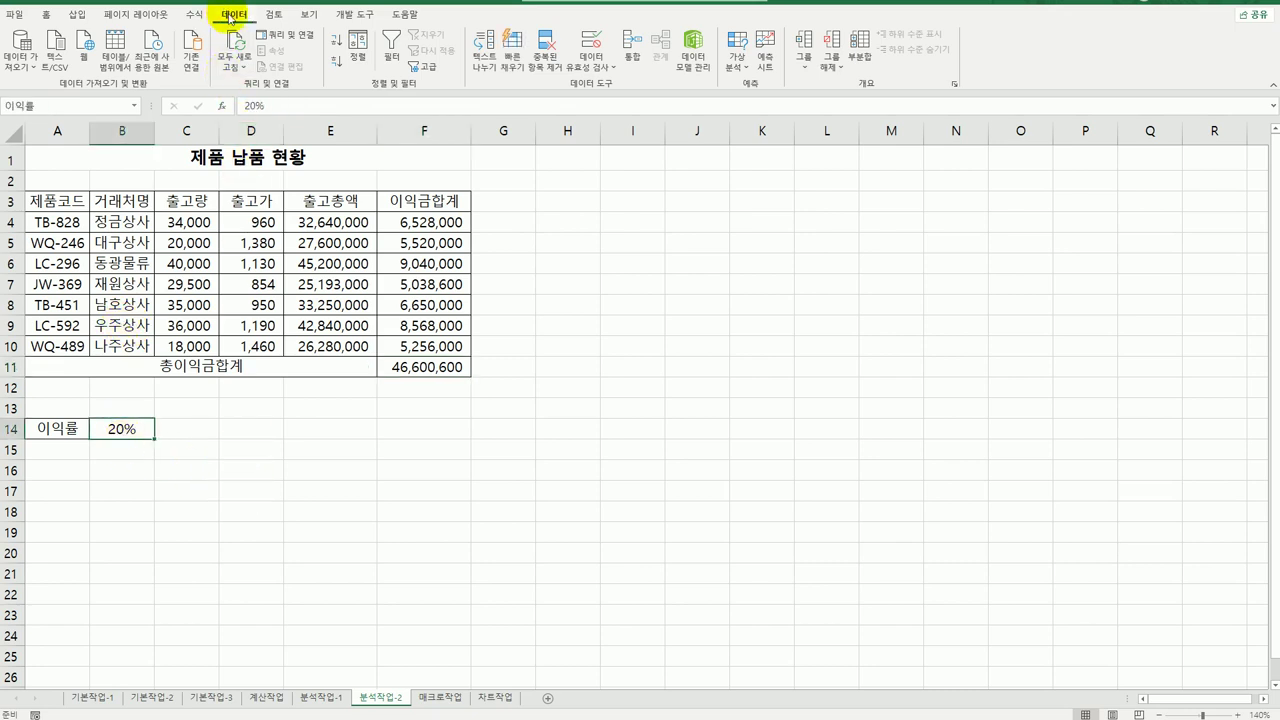
left_click(735, 62)
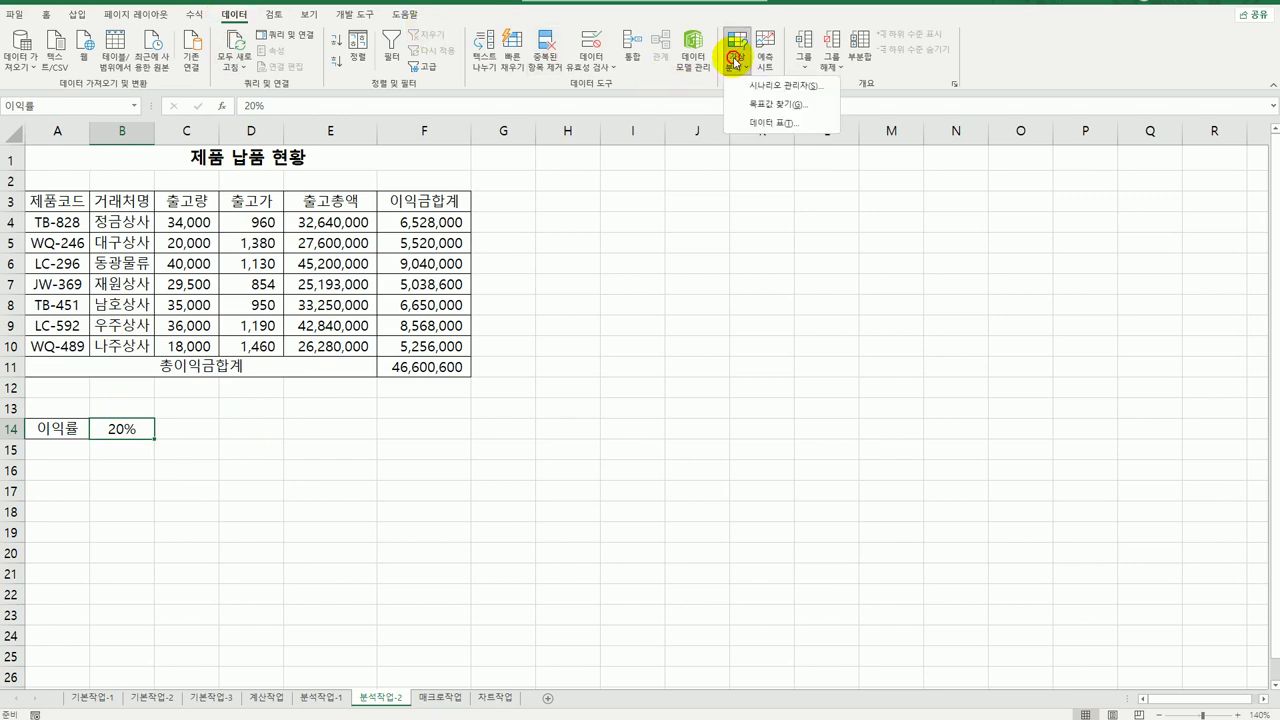
left_click(757, 88)
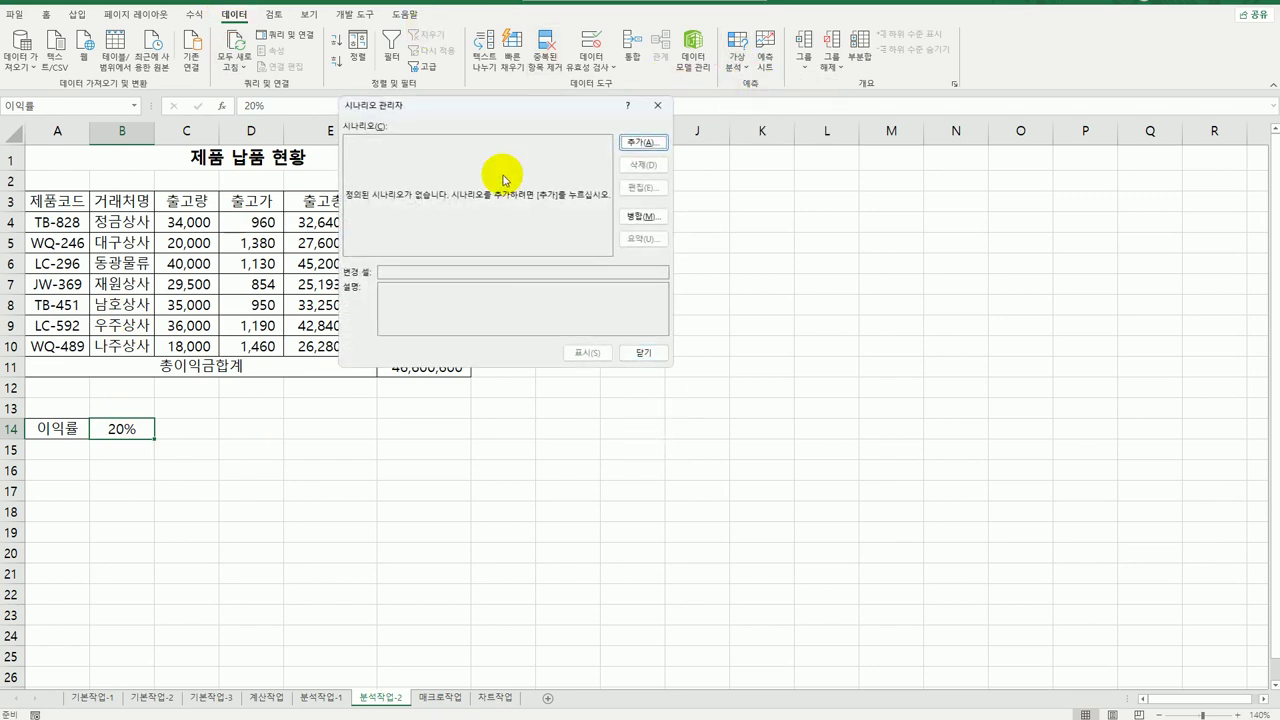
left_click_drag(500, 114, 741, 221)
left_click(869, 252)
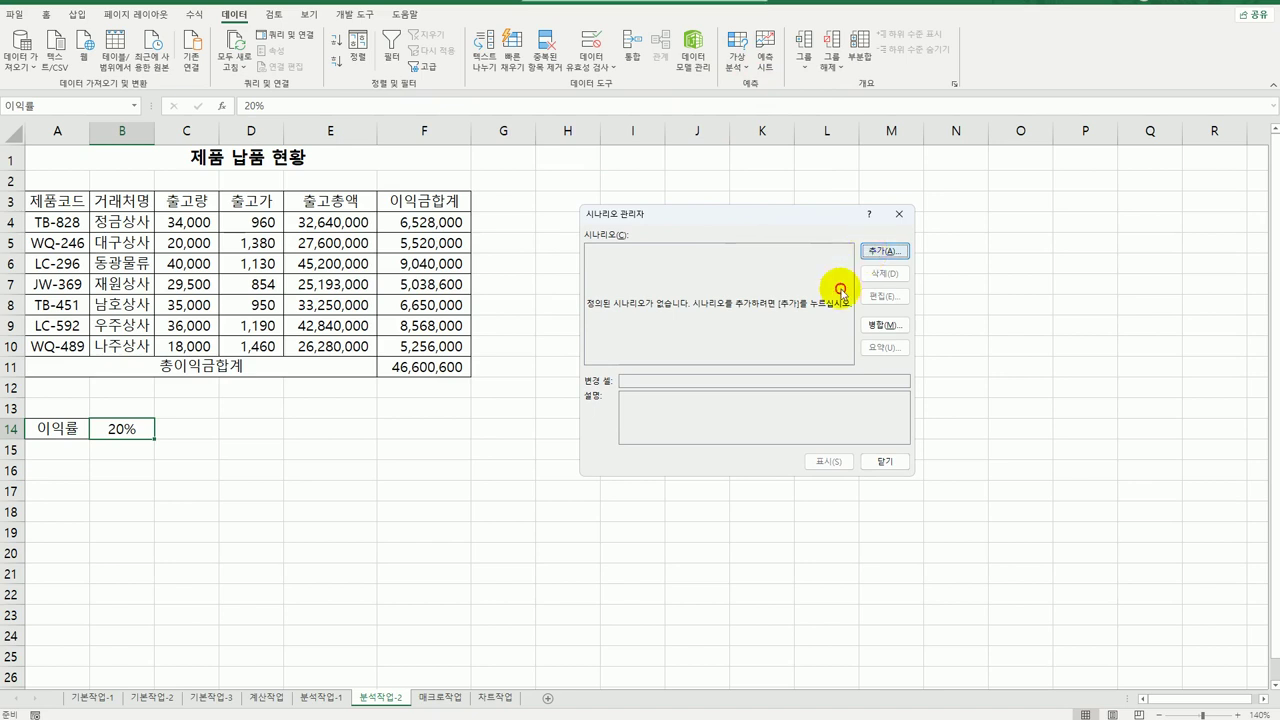
Step: Define the scenario 이익률인상 with an empty description and an 이익률 value of 30%
left_click_drag(772, 340, 499, 325)
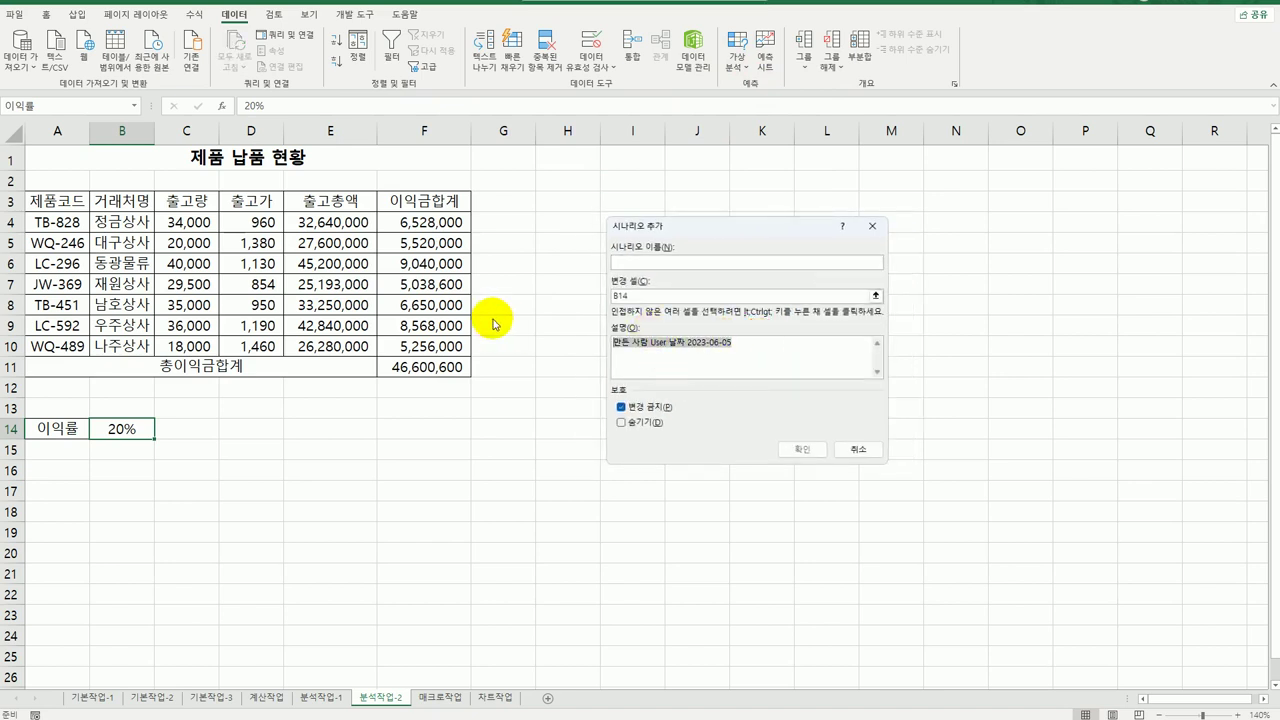
key("Delete")
left_click(677, 263)
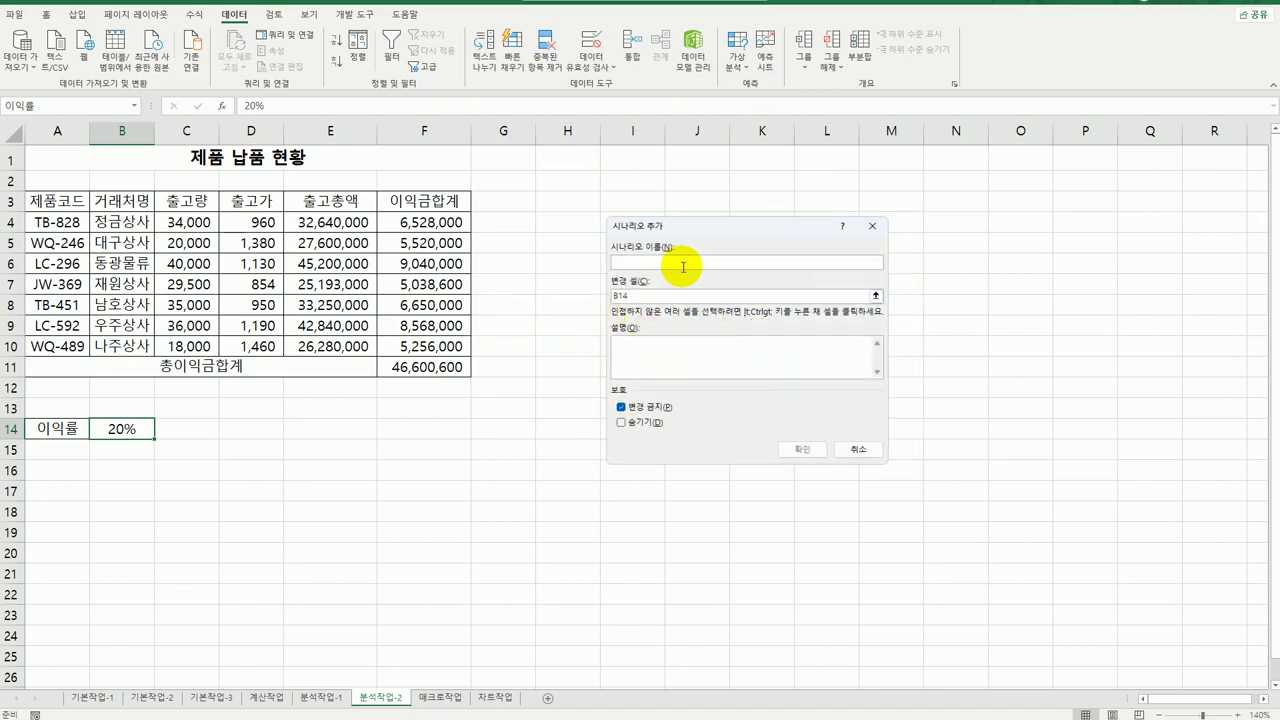
type("ㅇ")
type("익률인상")
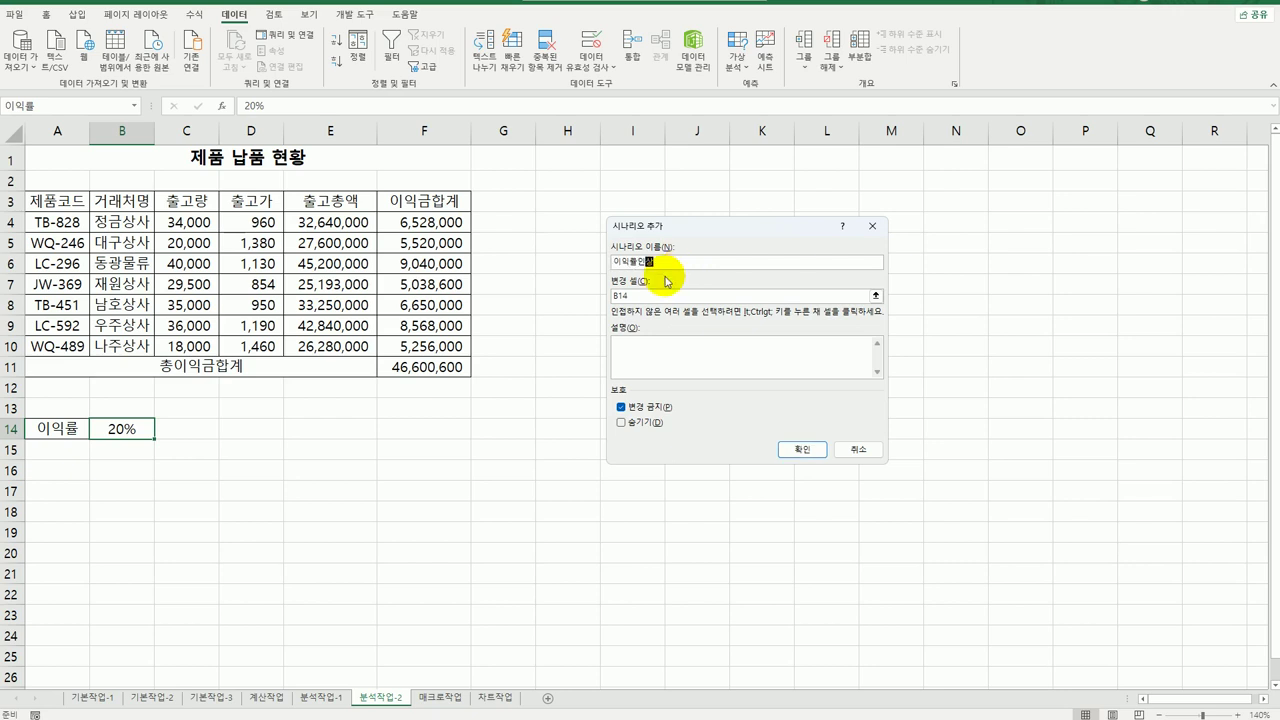
left_click(812, 452)
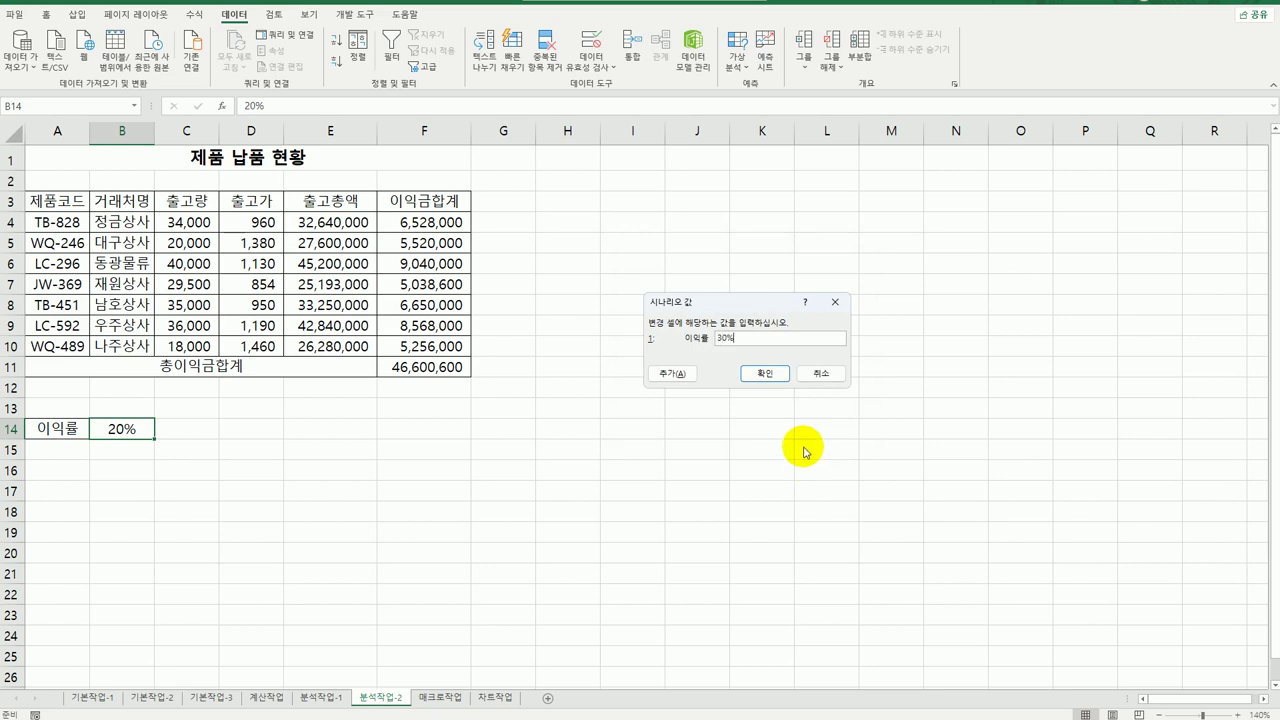
left_click(672, 373)
Step: Define a second scenario 이익률인하 for B14 with an empty description and an 이익률 value of 10%
left_click_drag(748, 345, 543, 314)
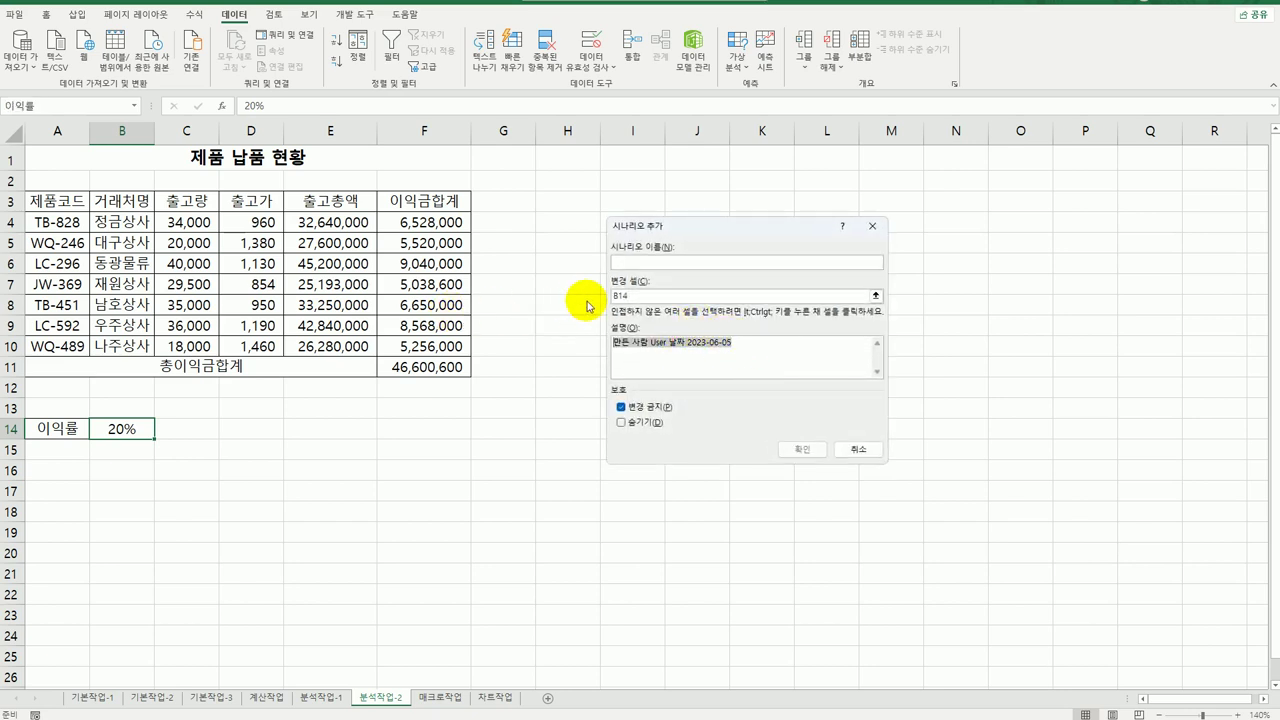
key("Delete")
left_click(630, 264)
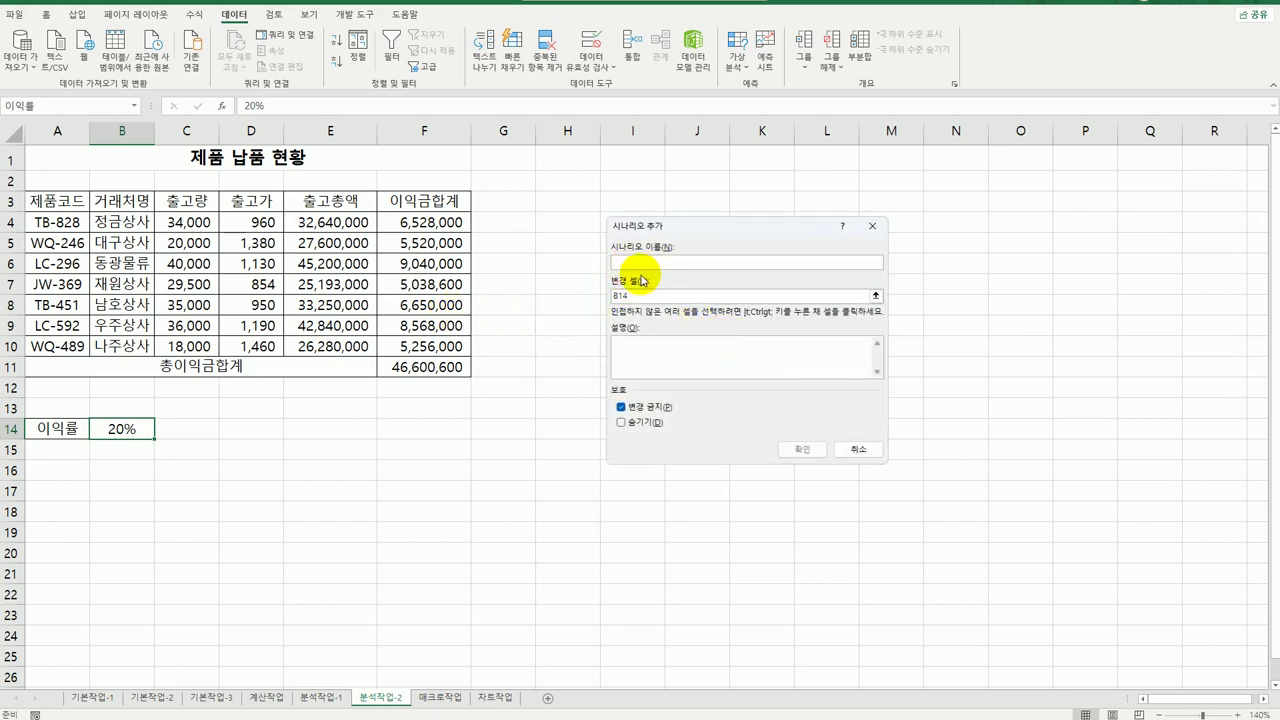
type("이익률인하")
key("Tab")
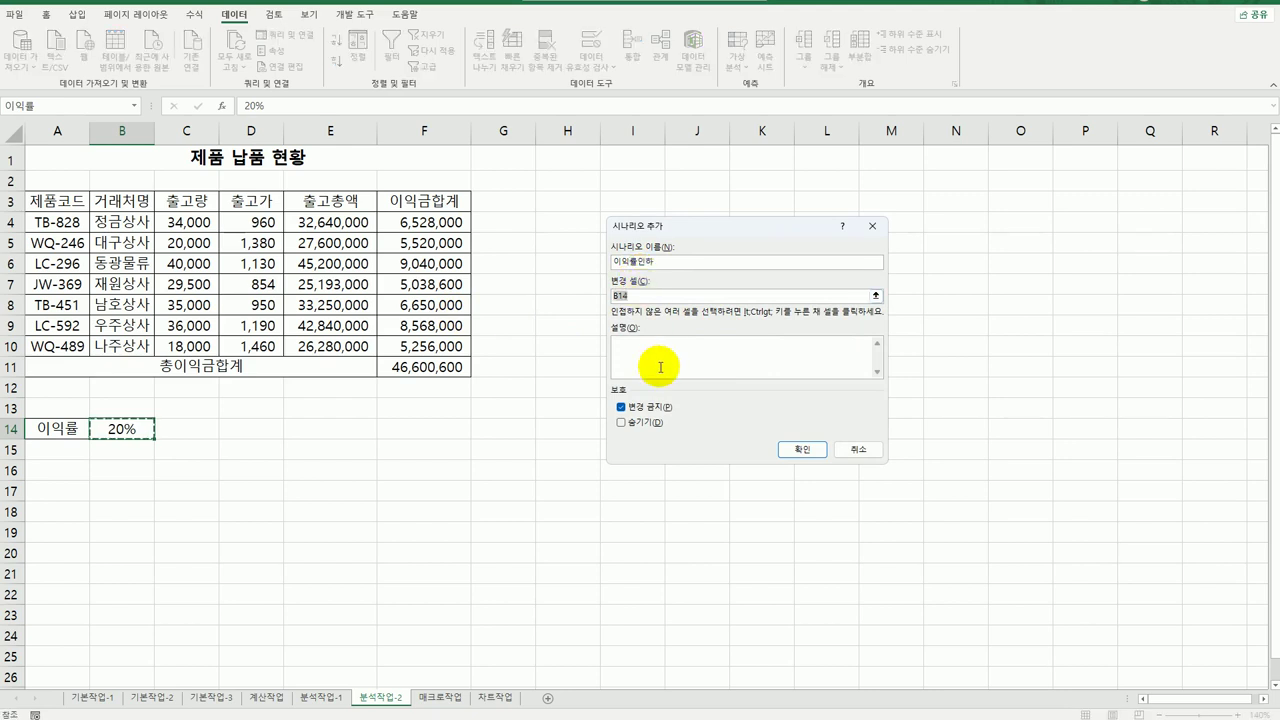
left_click(801, 451)
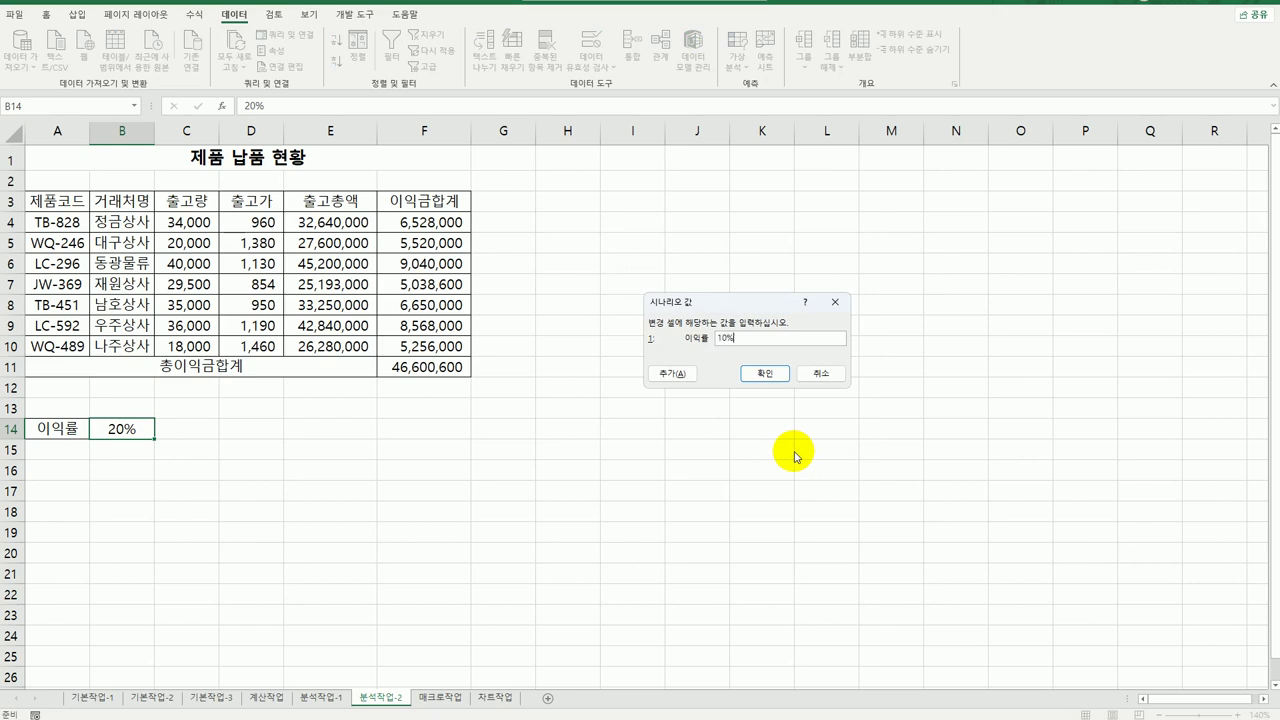
left_click(765, 373)
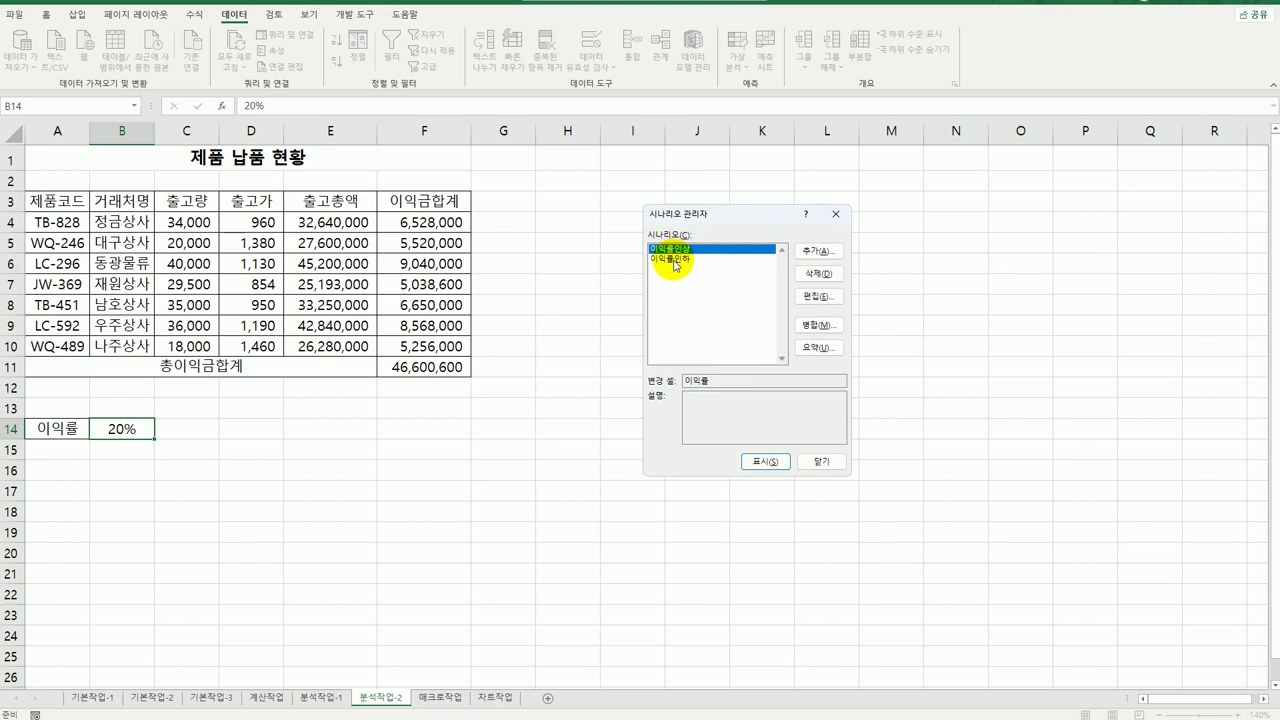
Step: Create a scenario summary report with the 이익금합계 cell F11 as the result cell
left_click(817, 347)
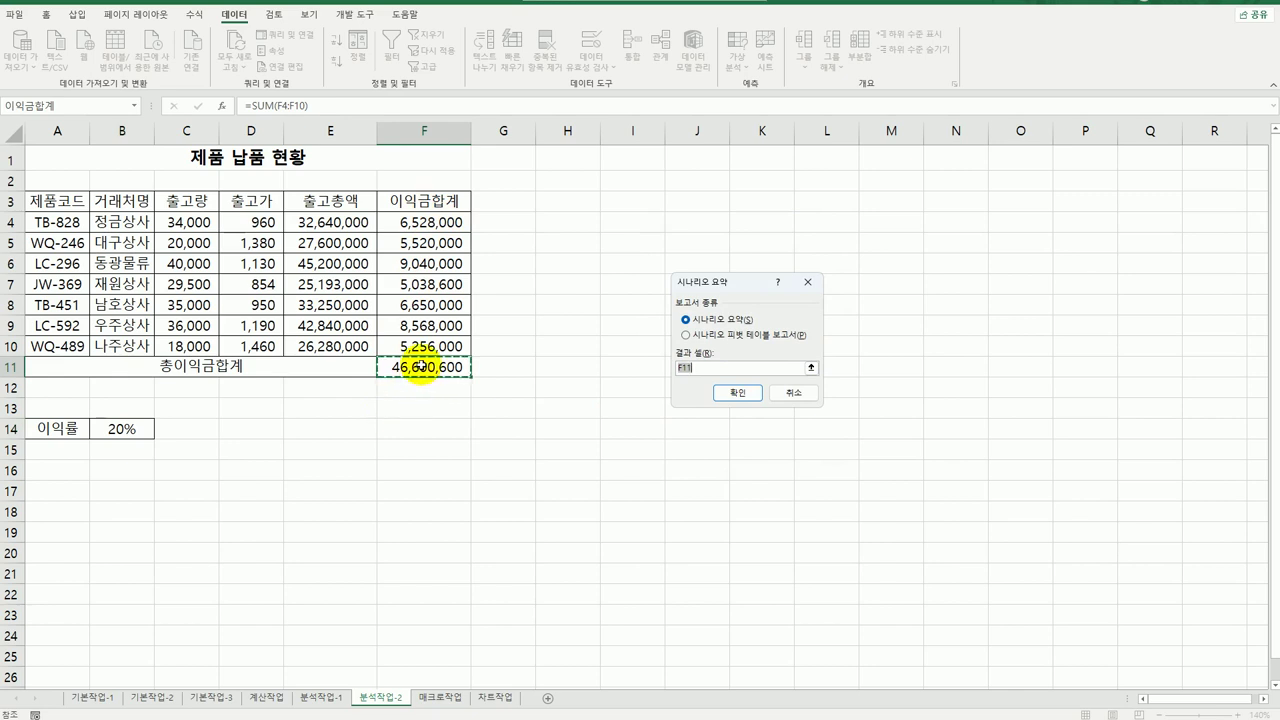
left_click(742, 394)
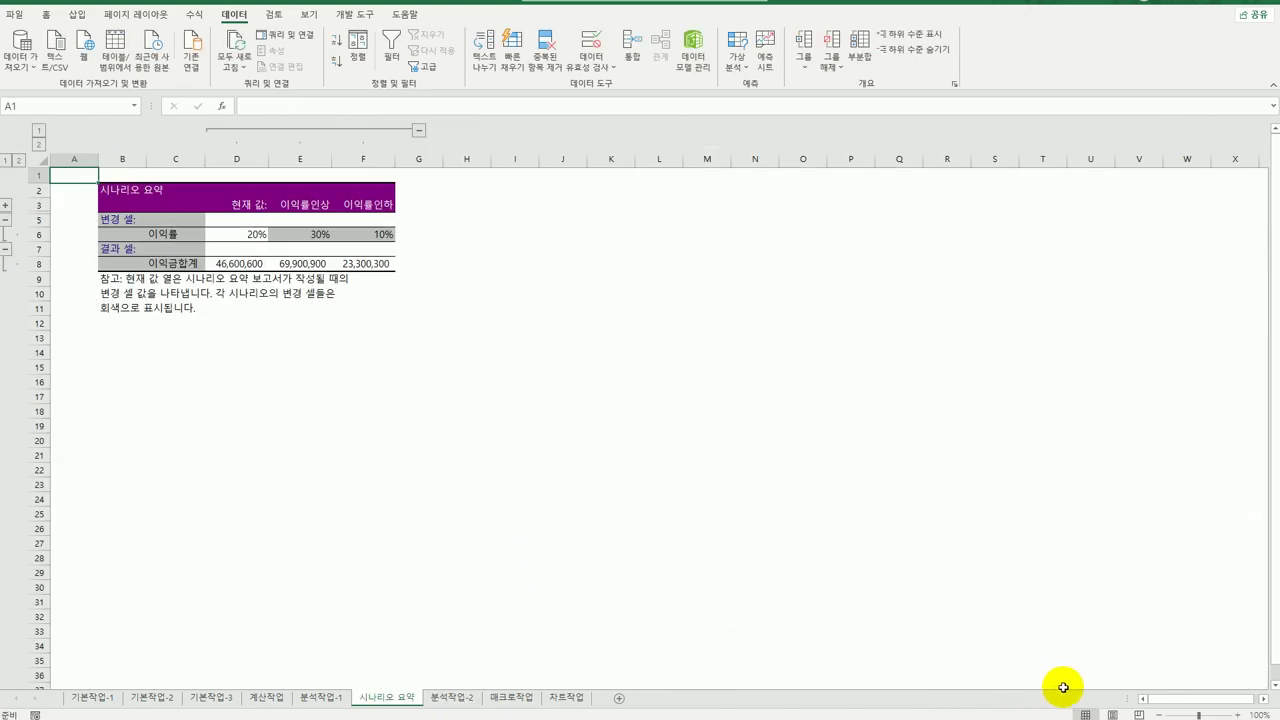
Step: Enlarge the 시나리오 요약 sheet to 140% and examine the scenario summary report
left_click(1239, 715)
left_click(1239, 715)
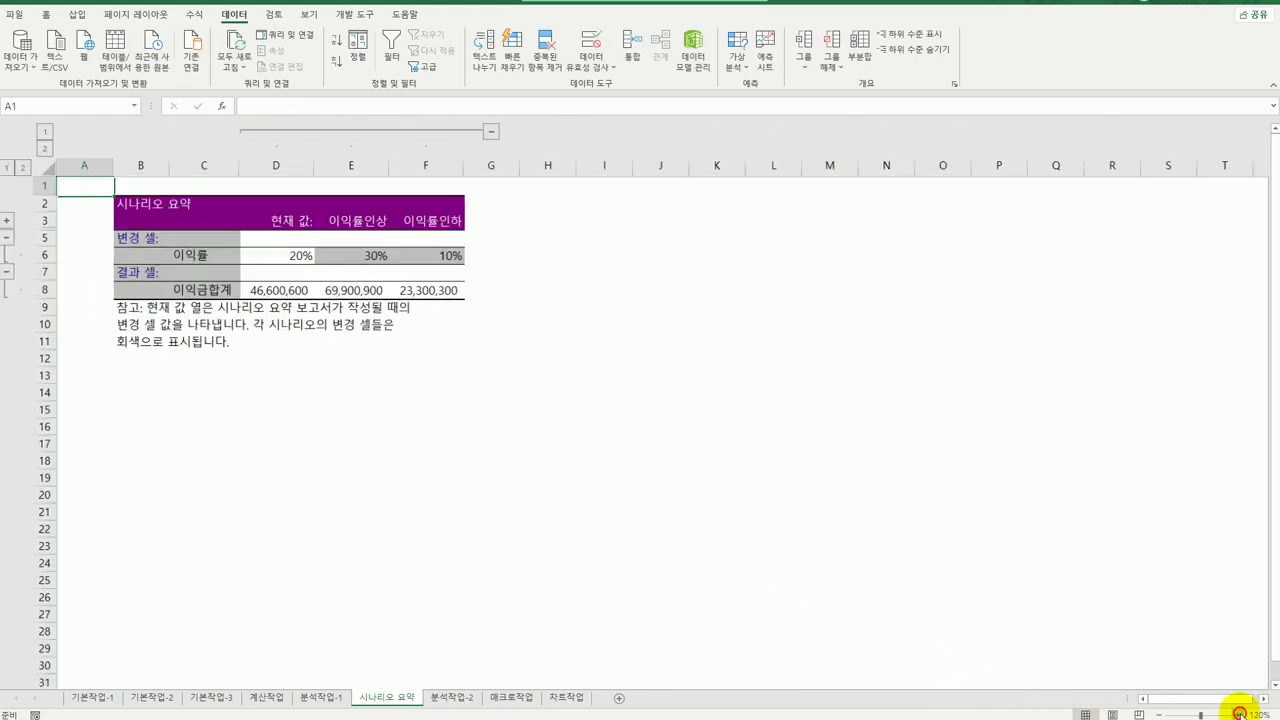
left_click(1239, 715)
left_click(1239, 715)
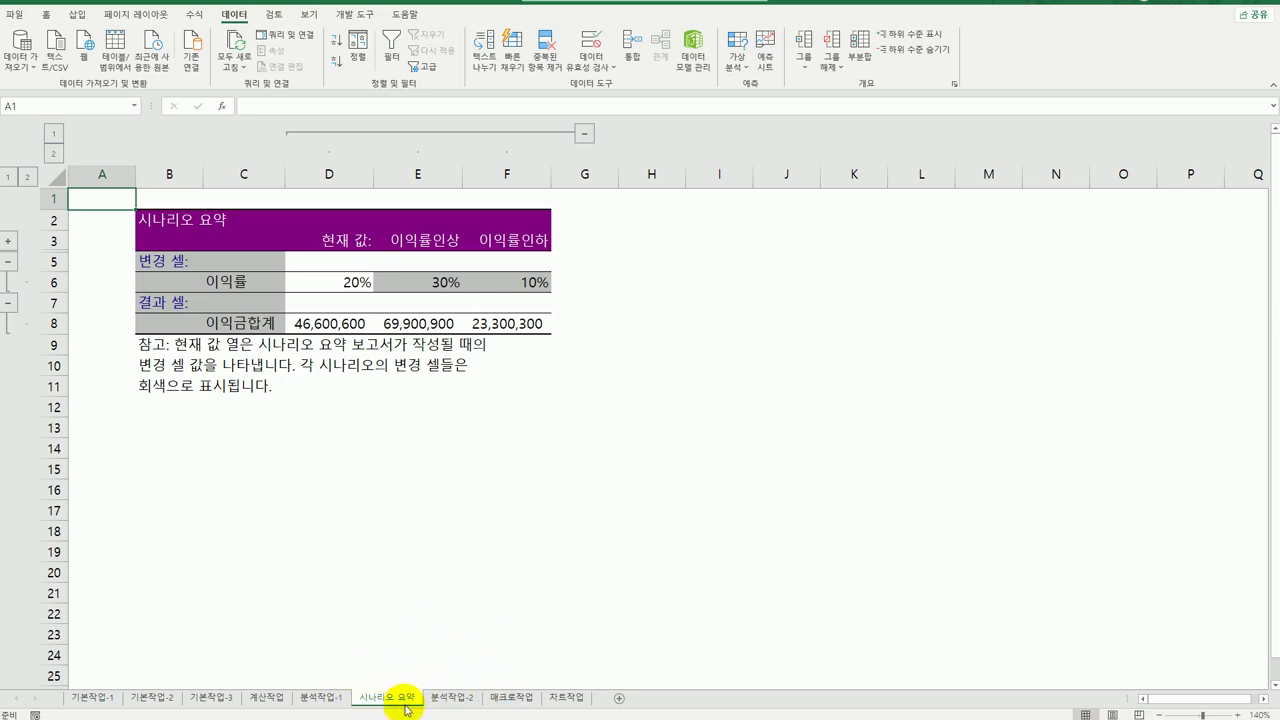
Step: On the 매크로작업 sheet, draw a form-control button covering cells B12:C13
left_click(510, 705)
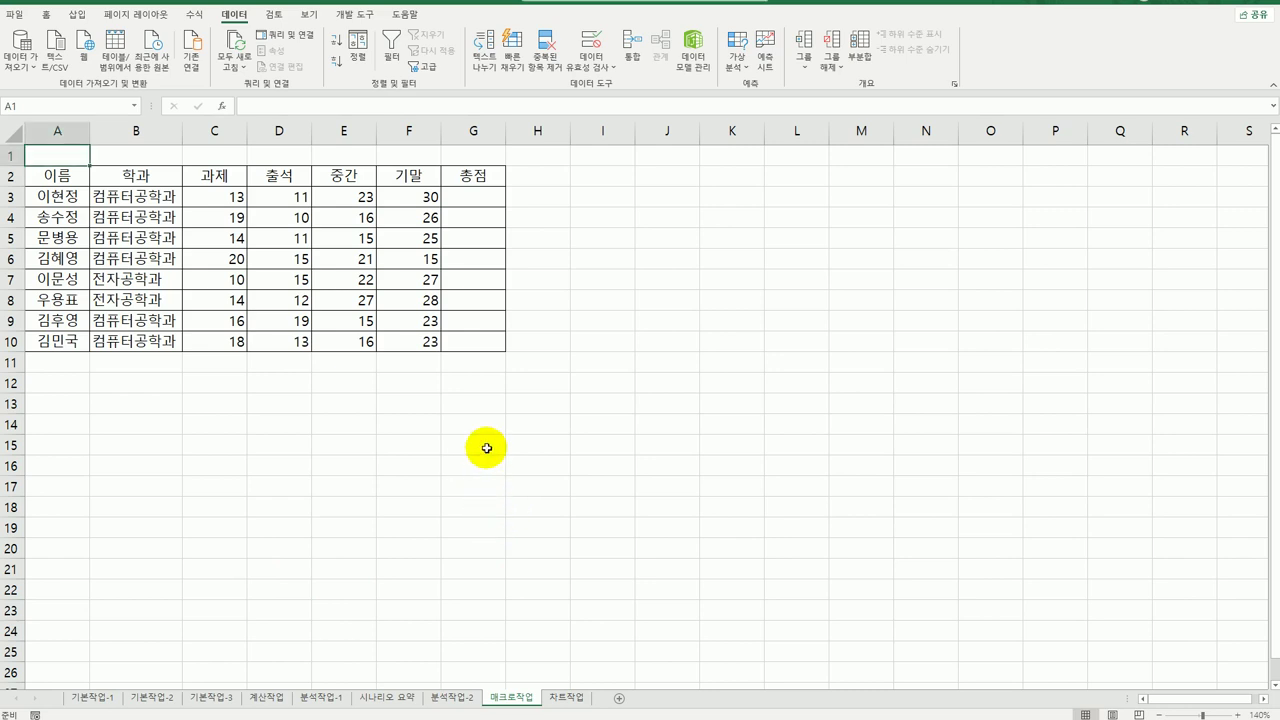
left_click(352, 14)
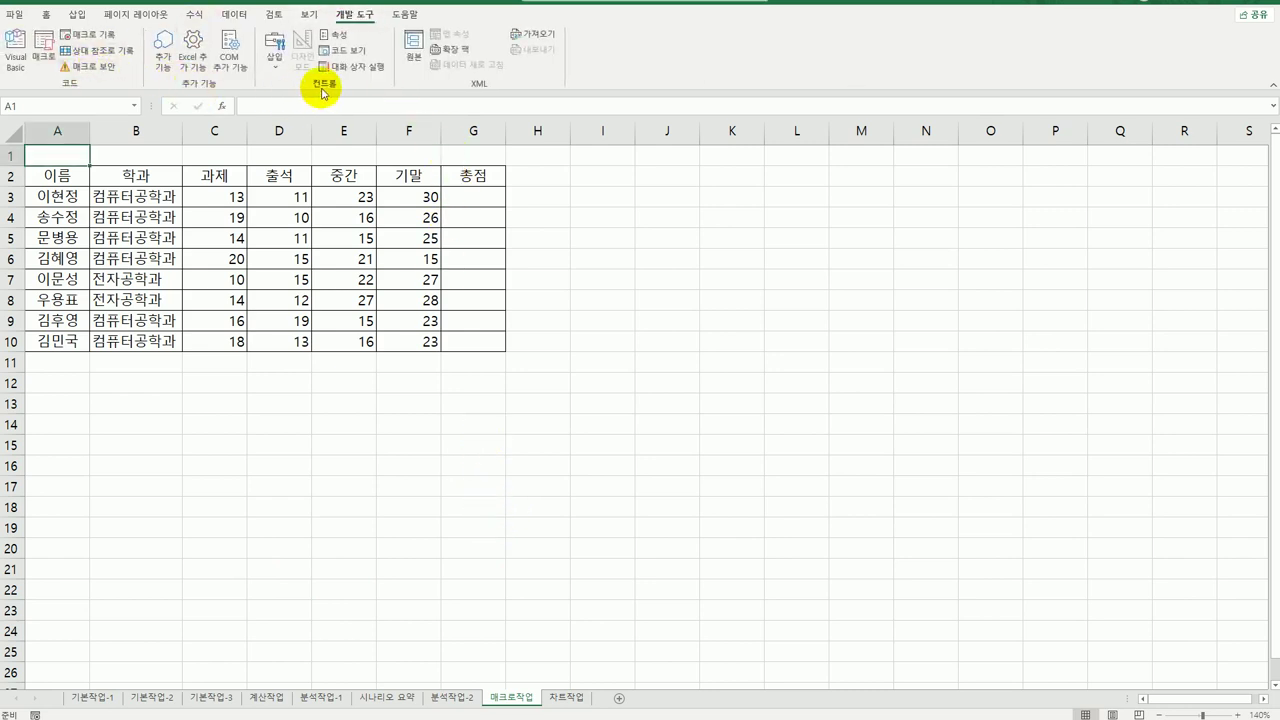
left_click(272, 60)
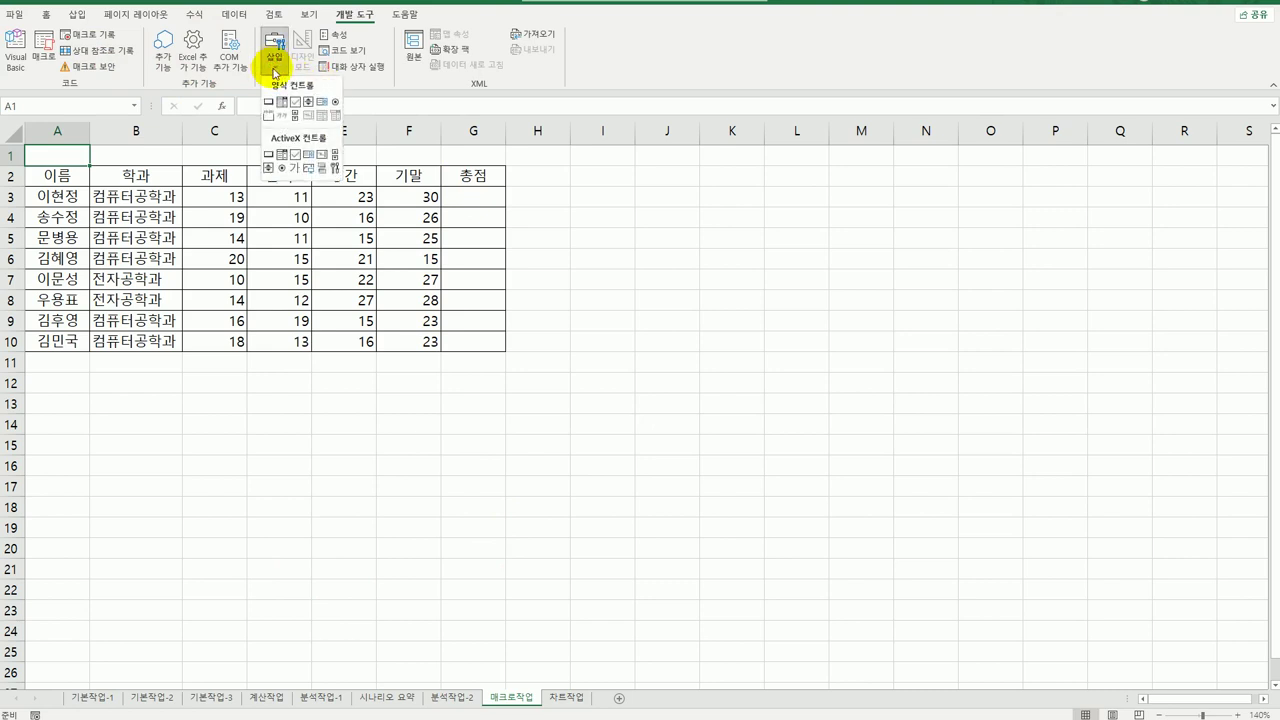
left_click(268, 114)
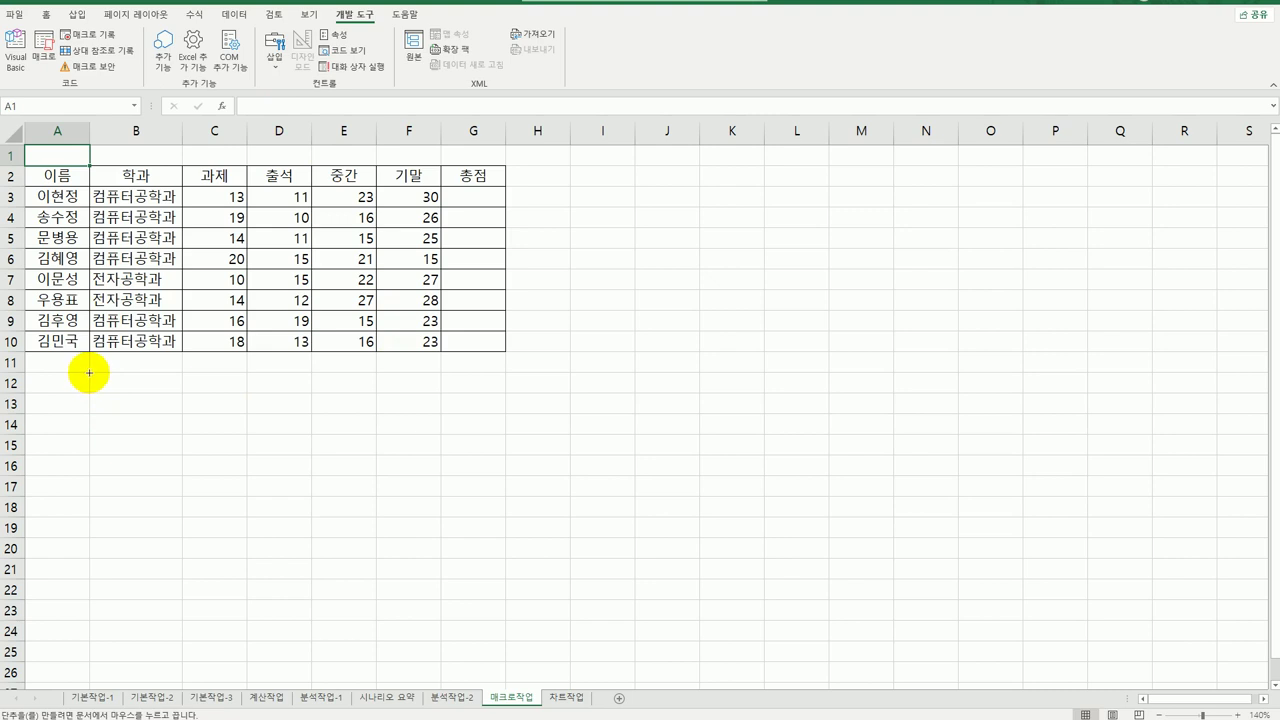
left_click_drag(89, 373, 258, 432)
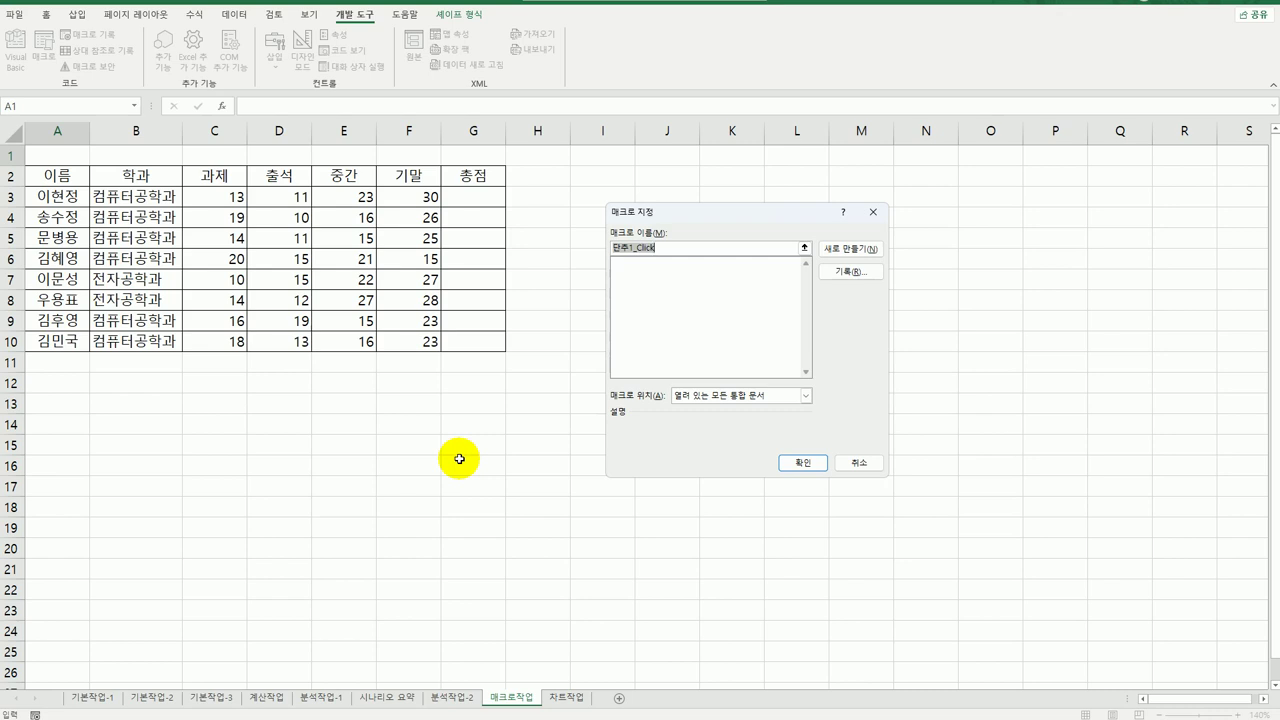
Step: Assign a new macro named 총점 to the button and start recording it in the current workbook
type("총점")
left_click(849, 271)
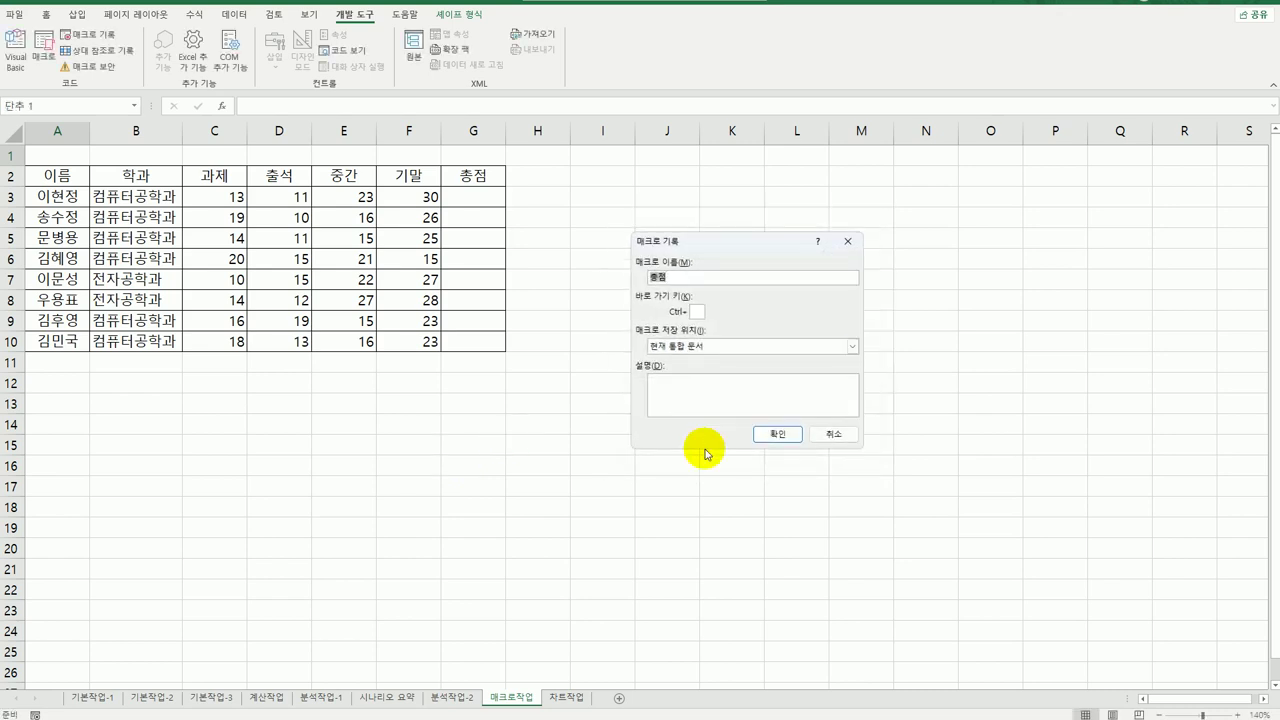
left_click(786, 436)
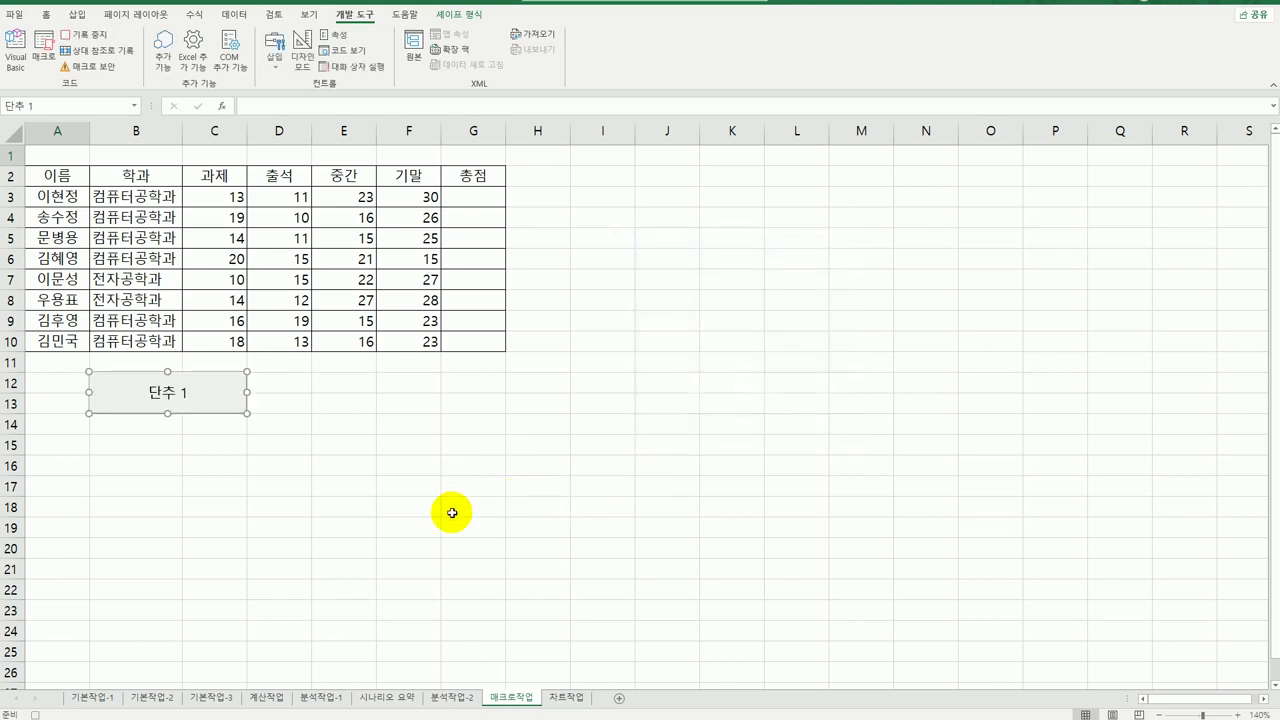
Step: Enter the formula =SUM(C3:F3) in the first 총점 cell, G3
left_click(489, 200)
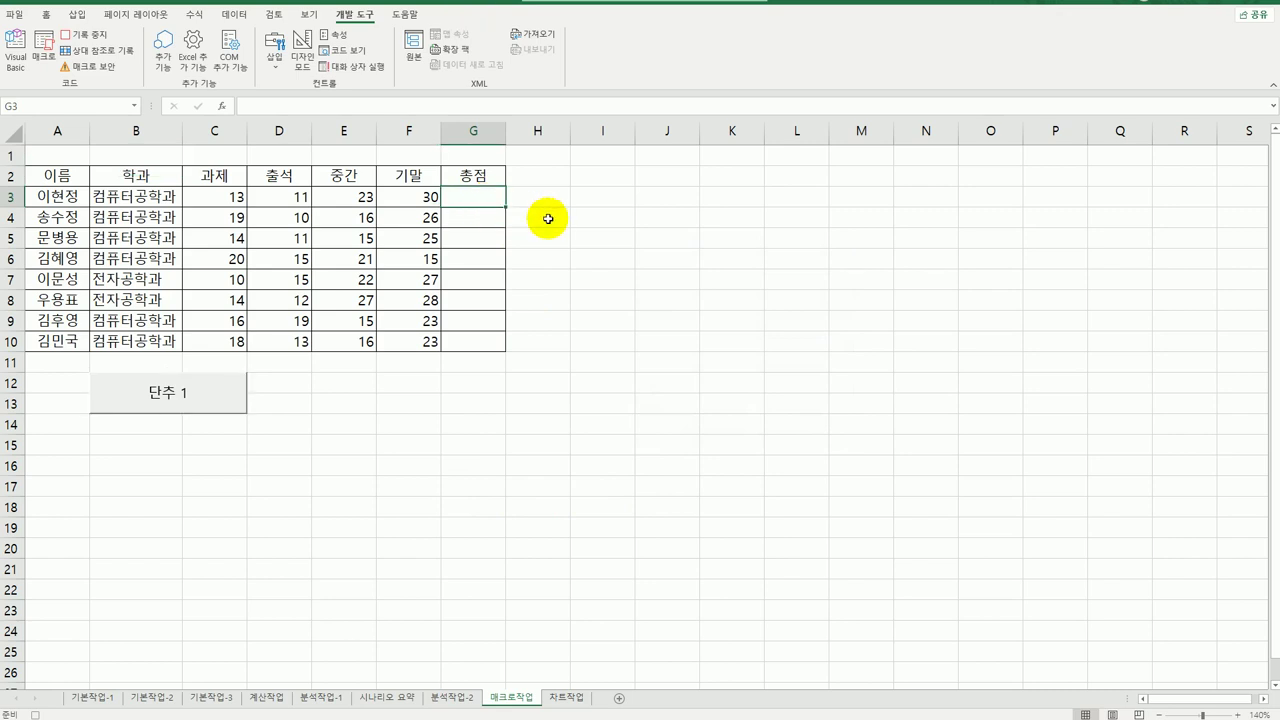
type("=ㄴ")
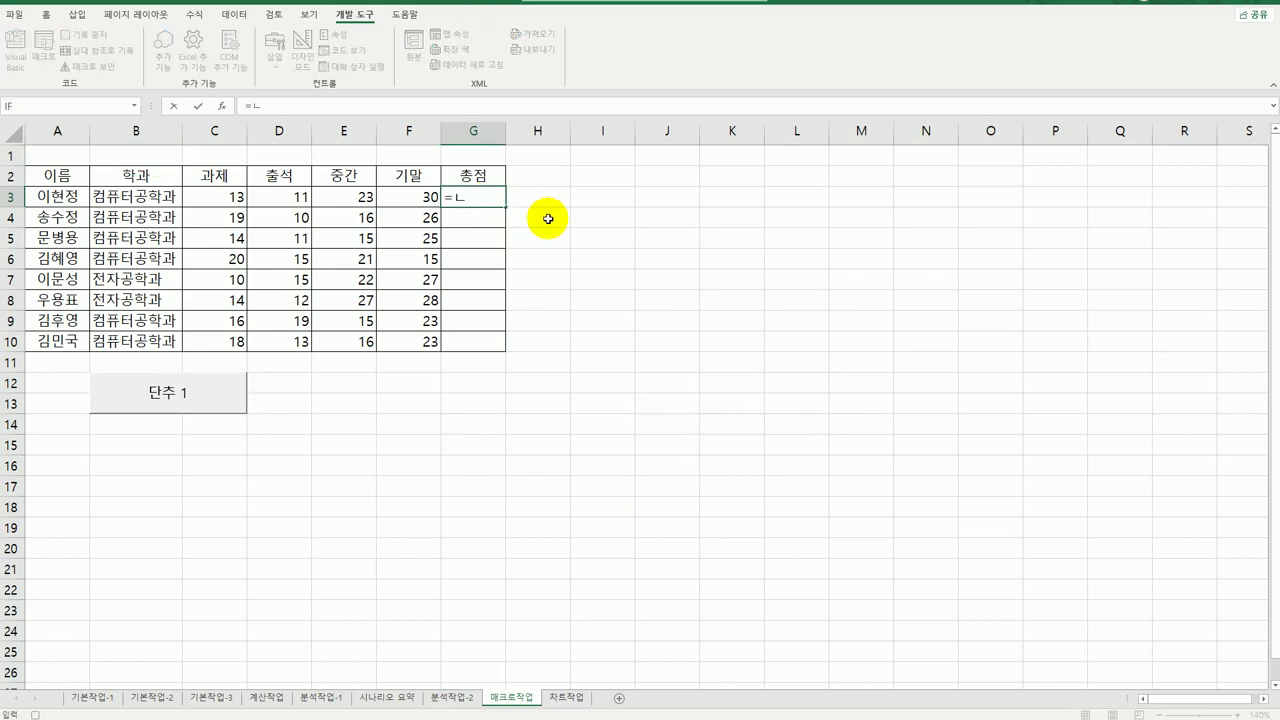
type("sum(")
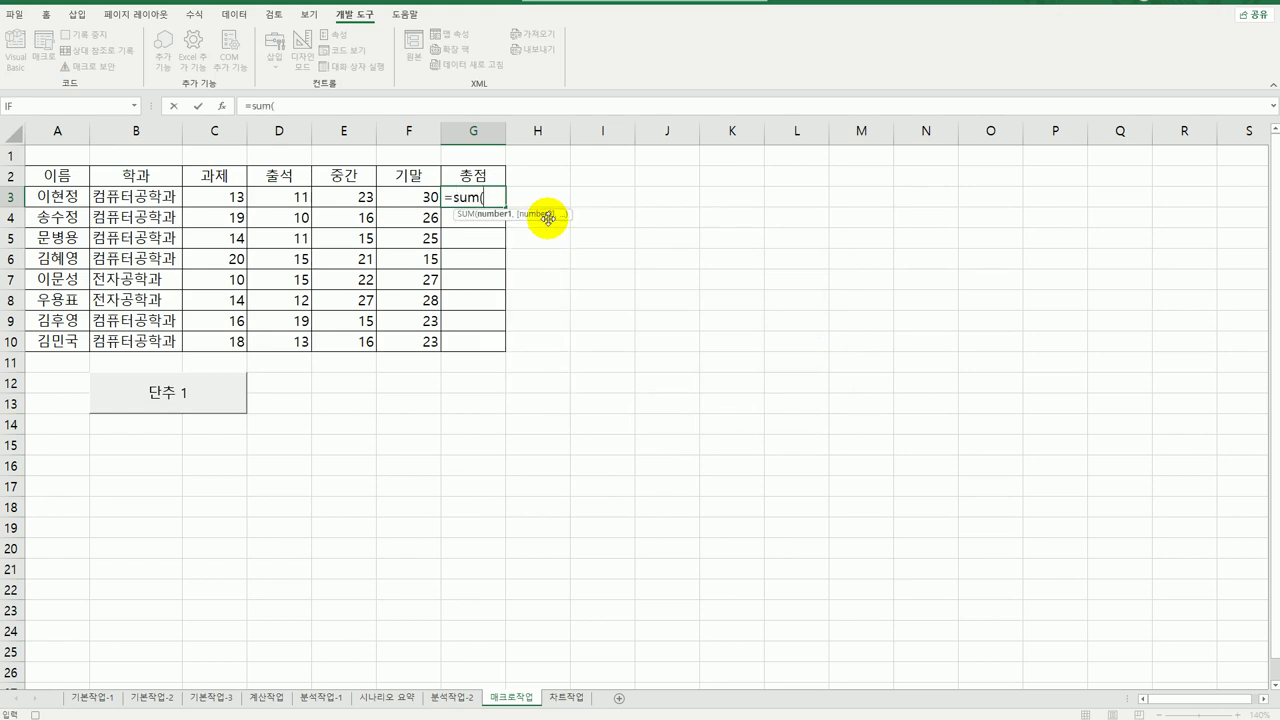
left_click_drag(205, 196, 430, 194)
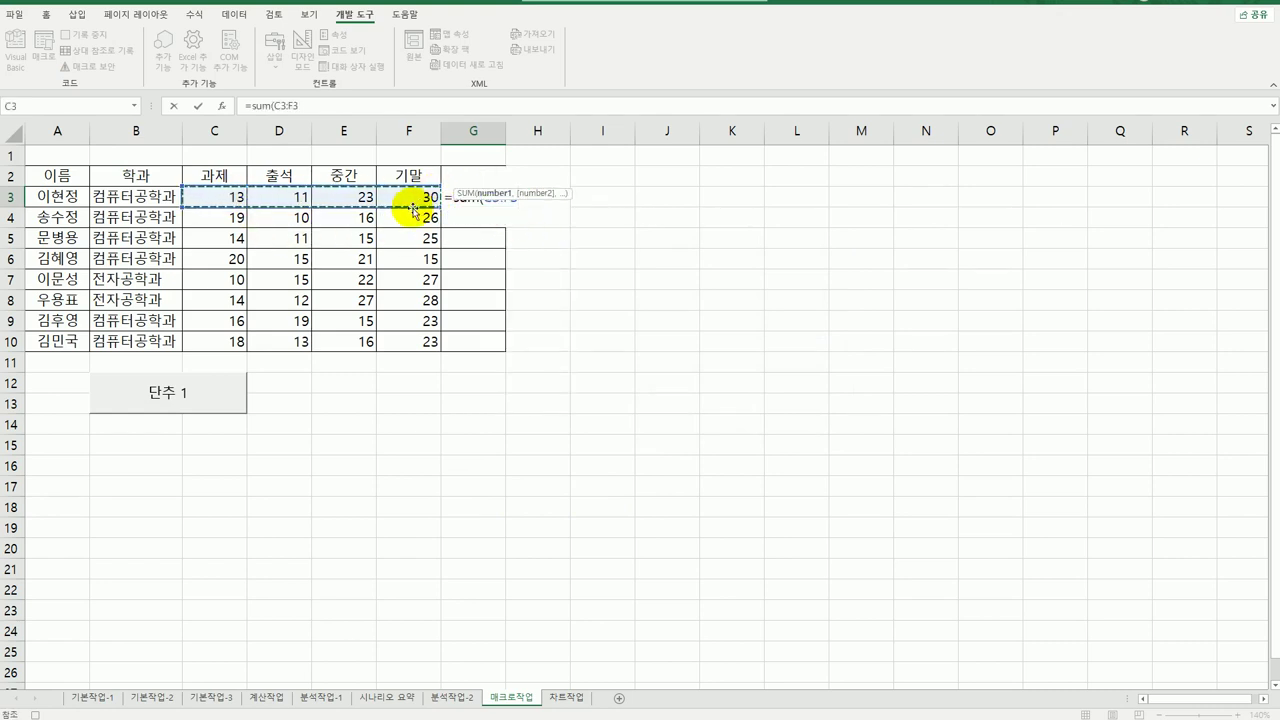
type(")")
key("Return")
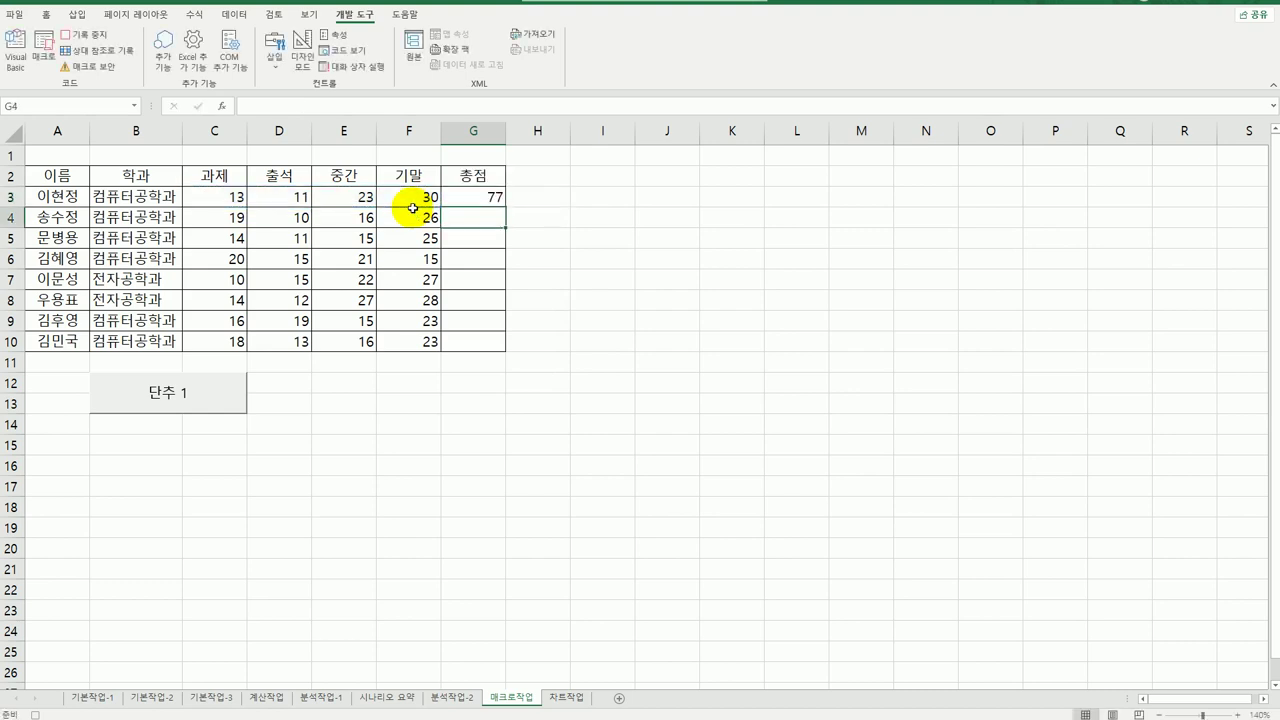
Step: Fill the 총점 formula from G3 down to G10 and stop recording the macro
left_click(497, 197)
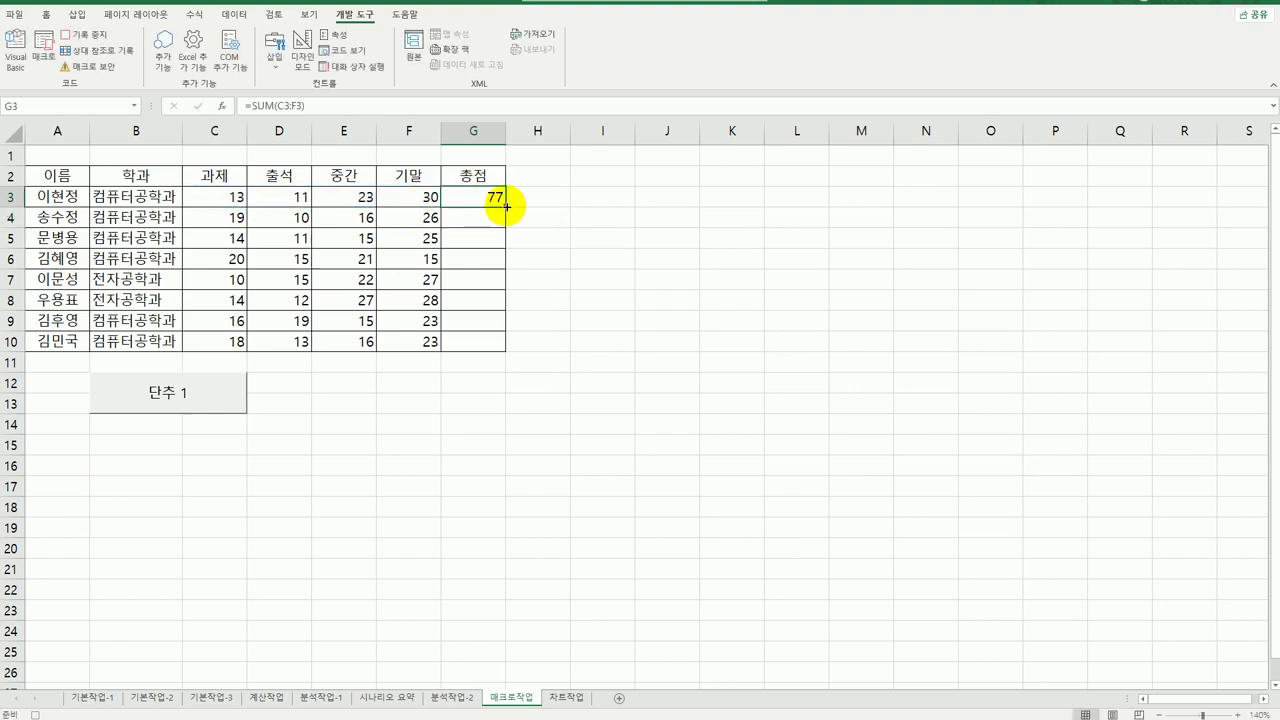
left_click_drag(503, 205, 491, 355)
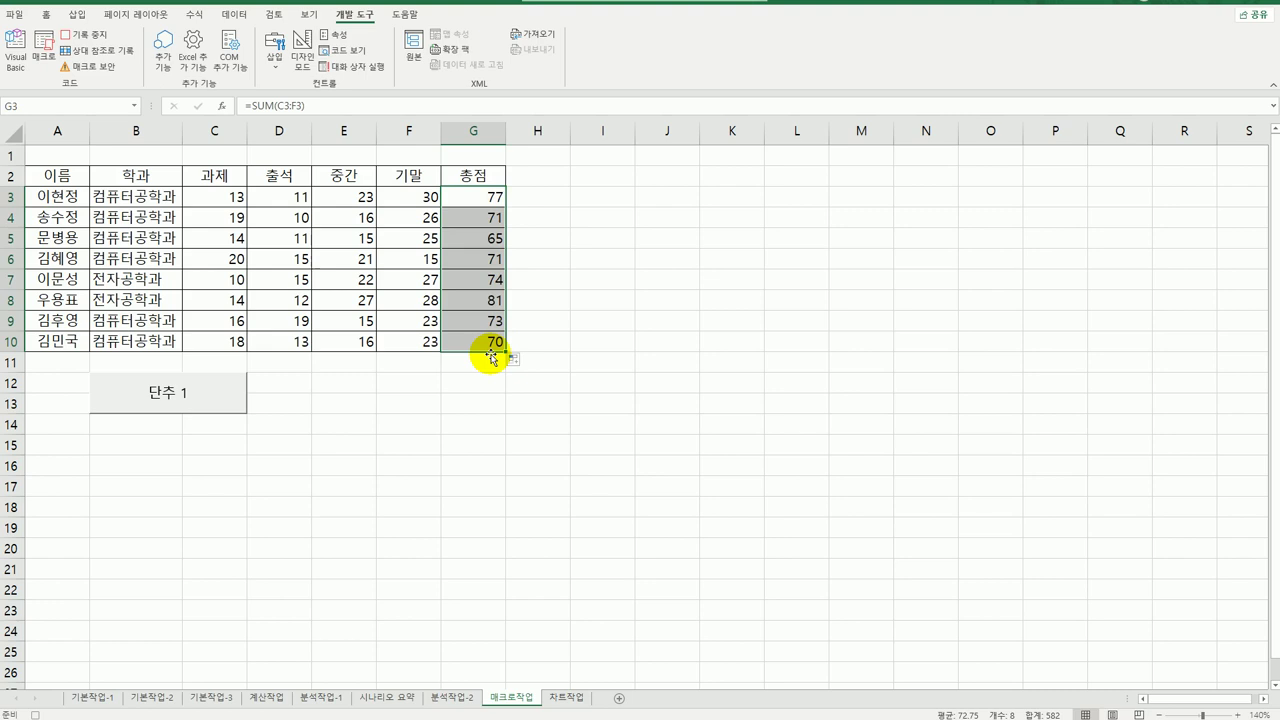
left_click(491, 343)
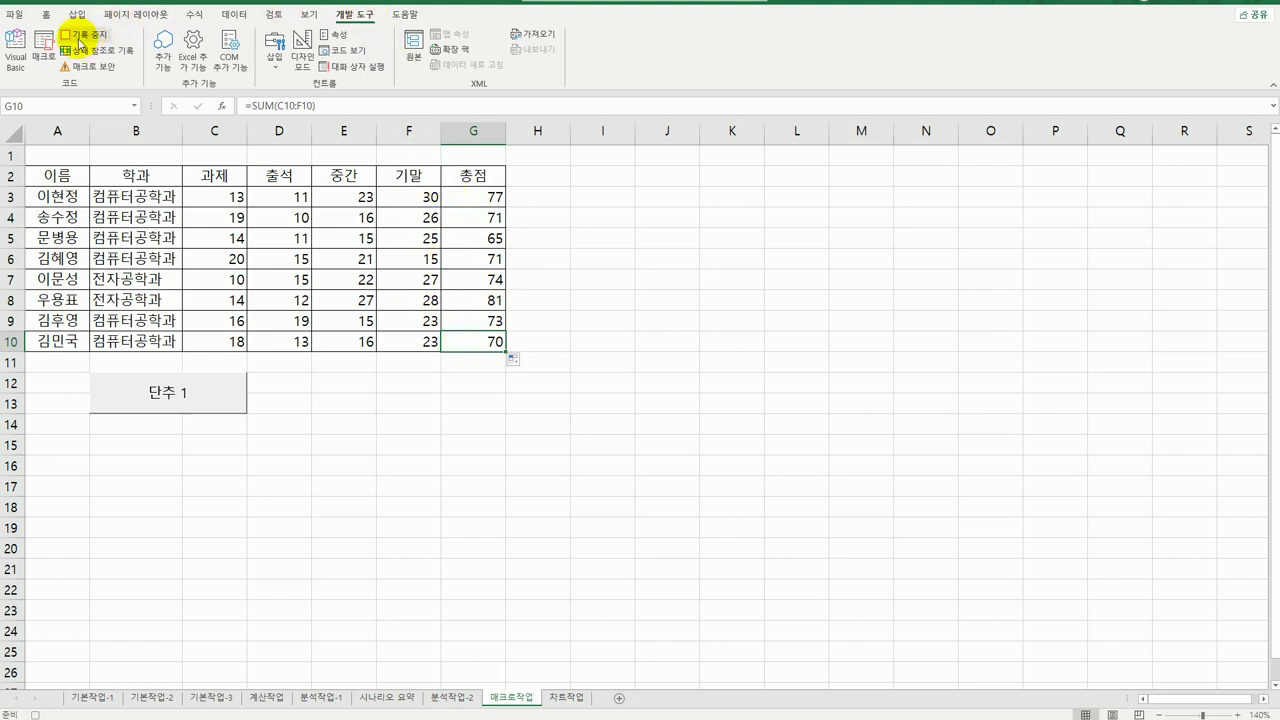
left_click(80, 36)
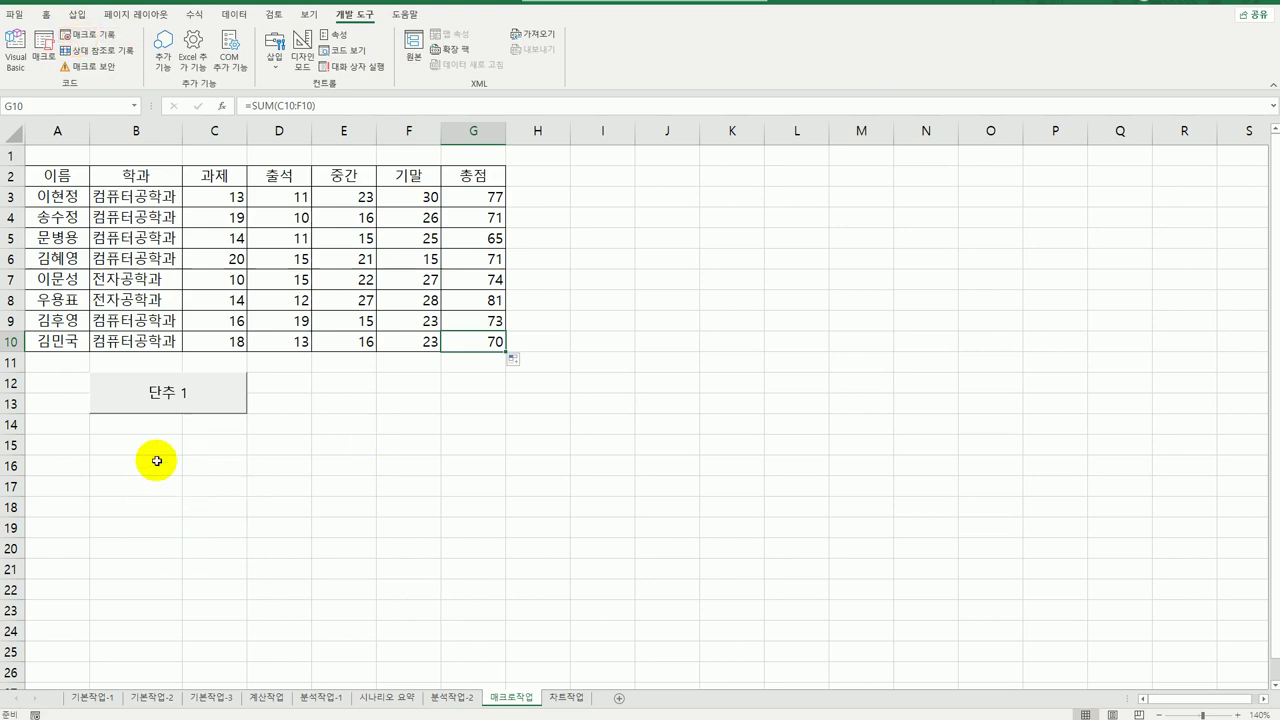
Step: Replace the form button's caption with 총점
right_click(168, 400)
left_click(252, 468)
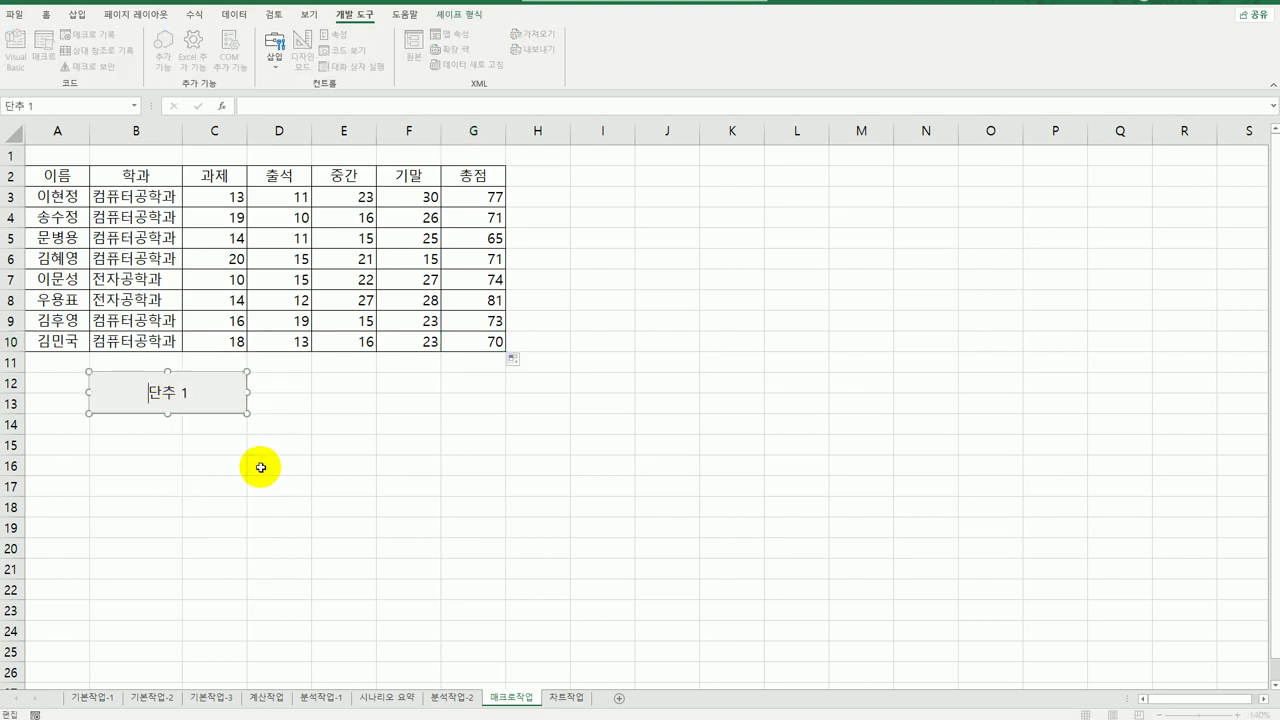
key("ctrl+a")
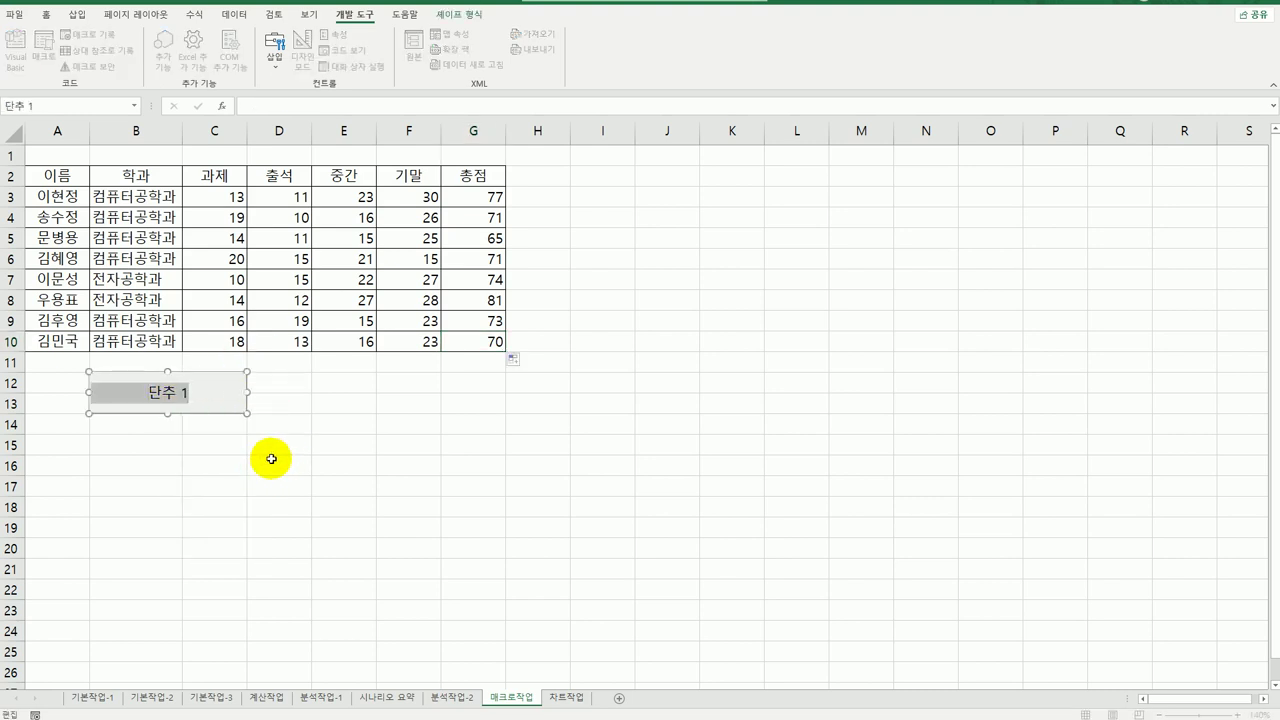
type("chdw")
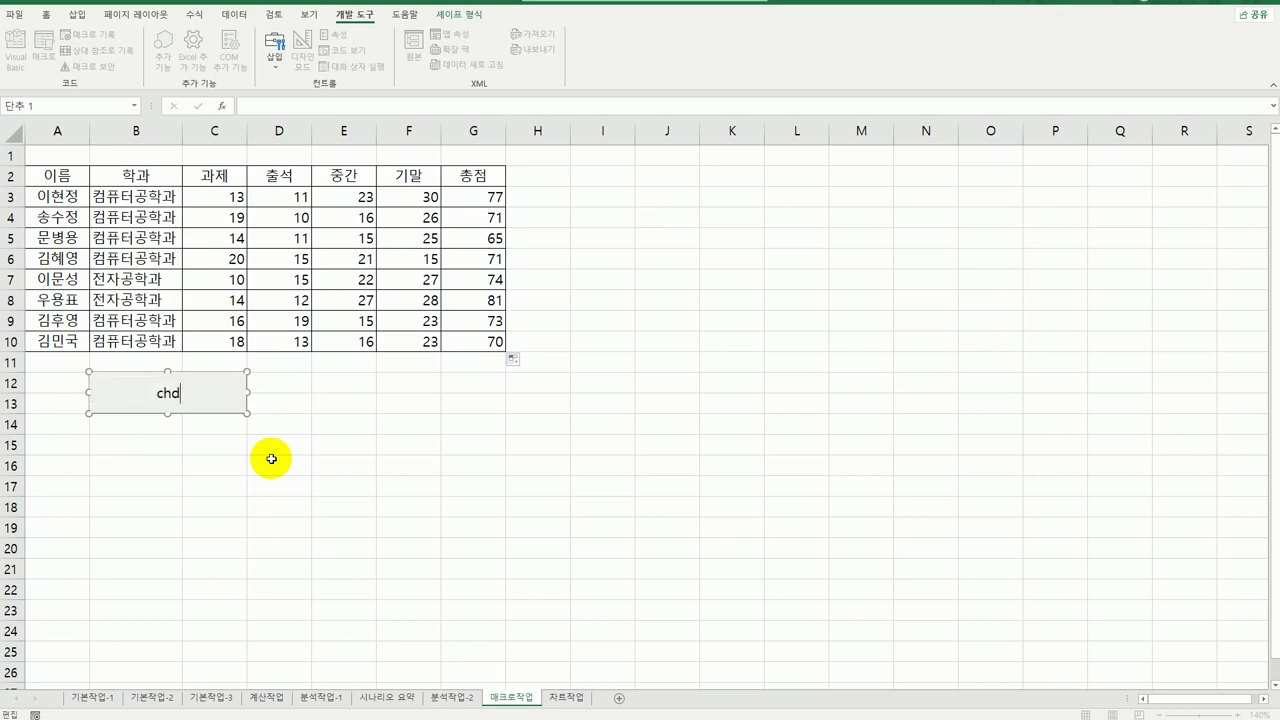
key("BackSpace")
key("BackSpace")
key("BackSpace")
key("BackSpace")
type("총점")
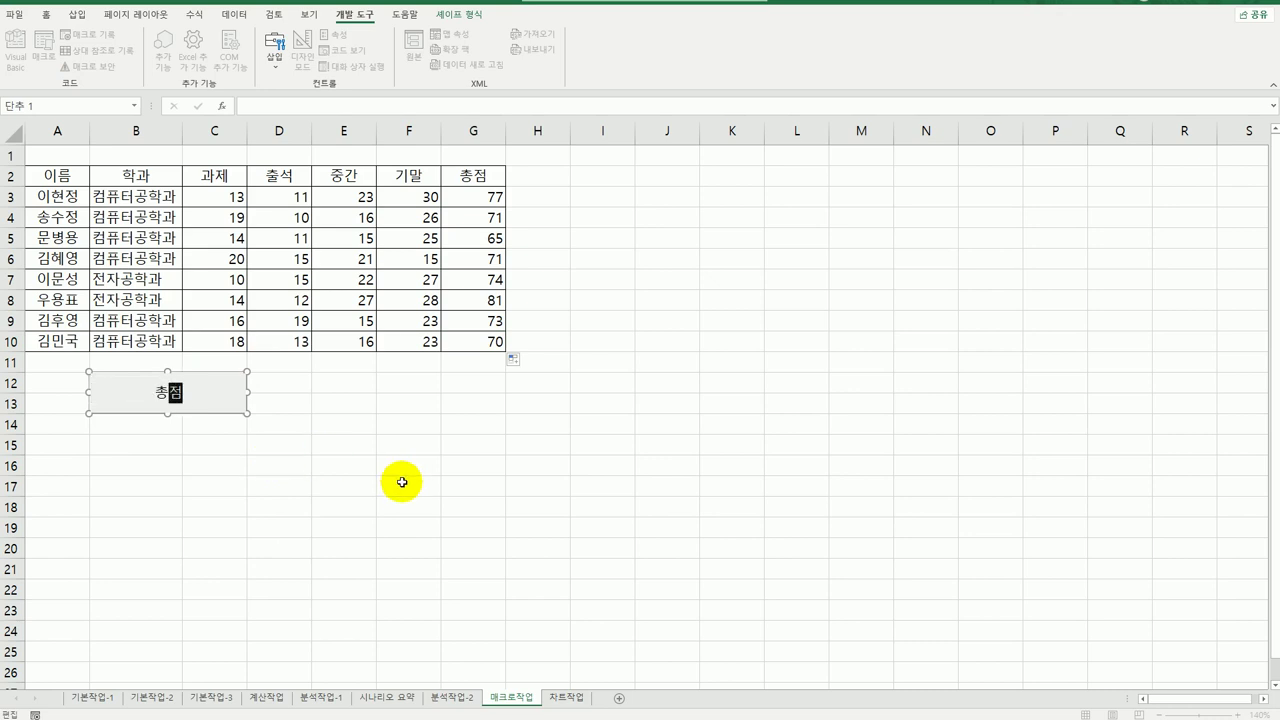
left_click(401, 482)
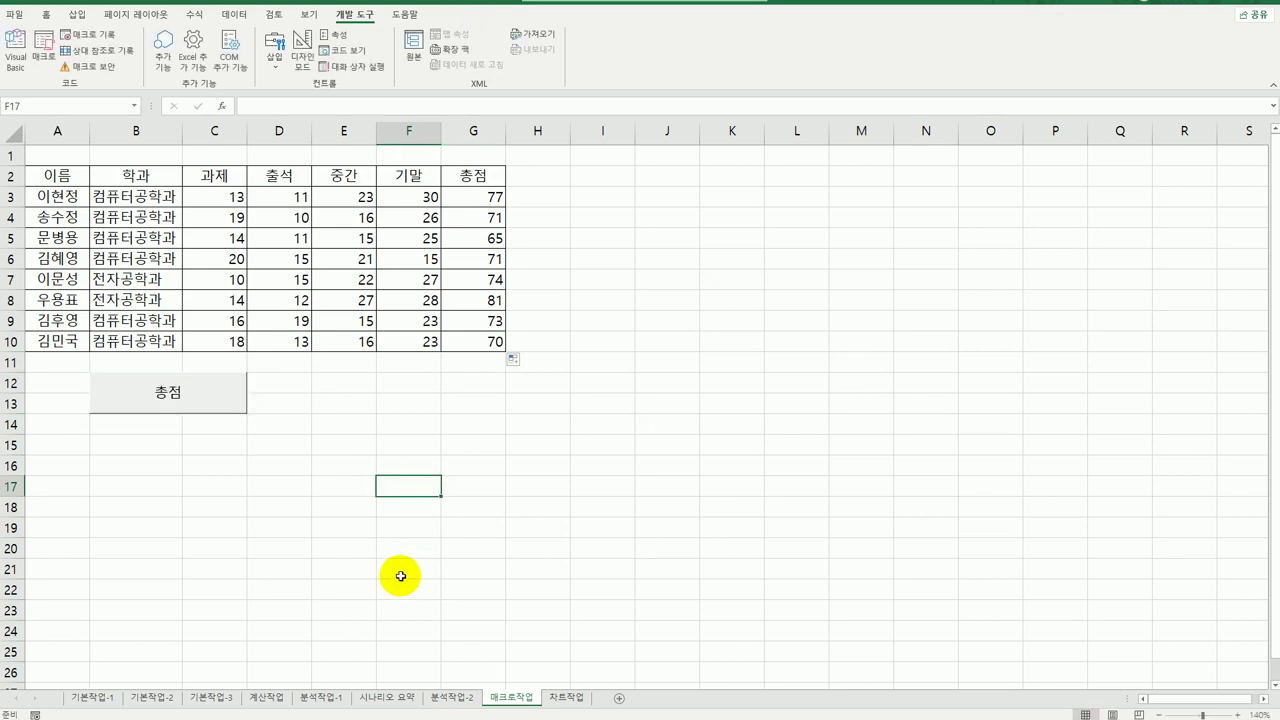
Step: Draw a pentagon block arrow covering cells E12:F13 and add the text 셀스타일 to it
left_click(77, 14)
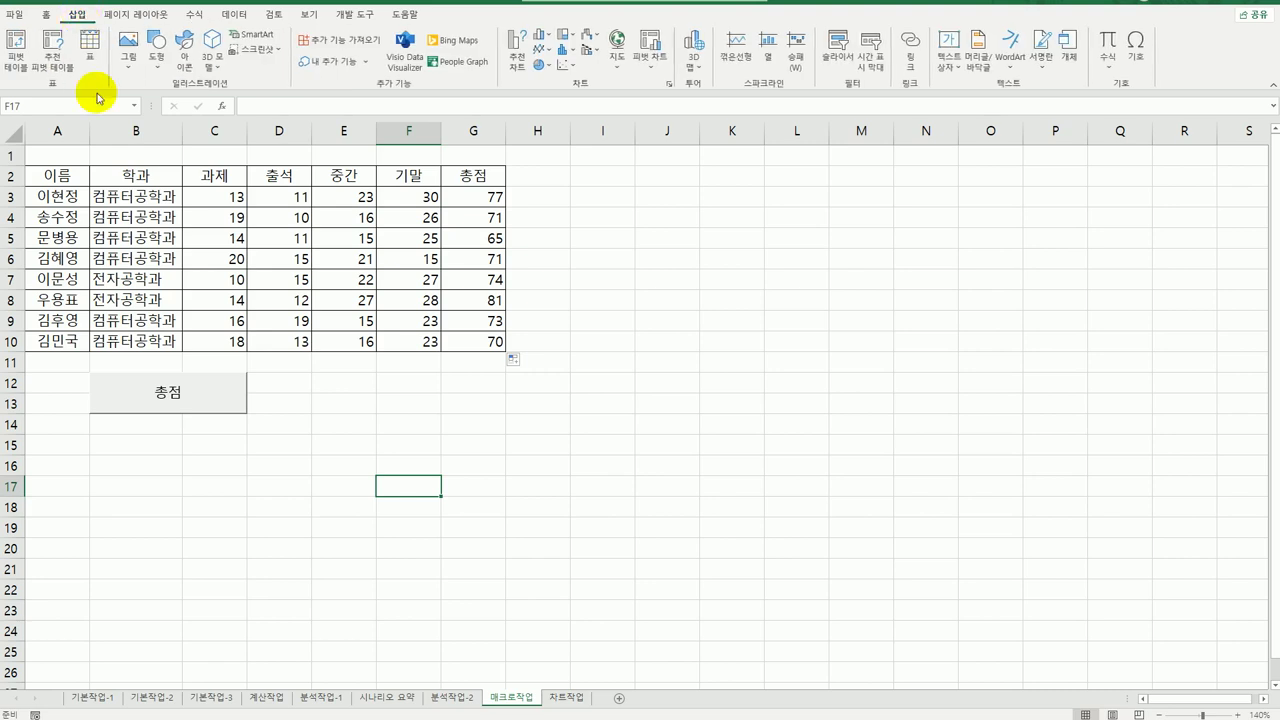
left_click(154, 62)
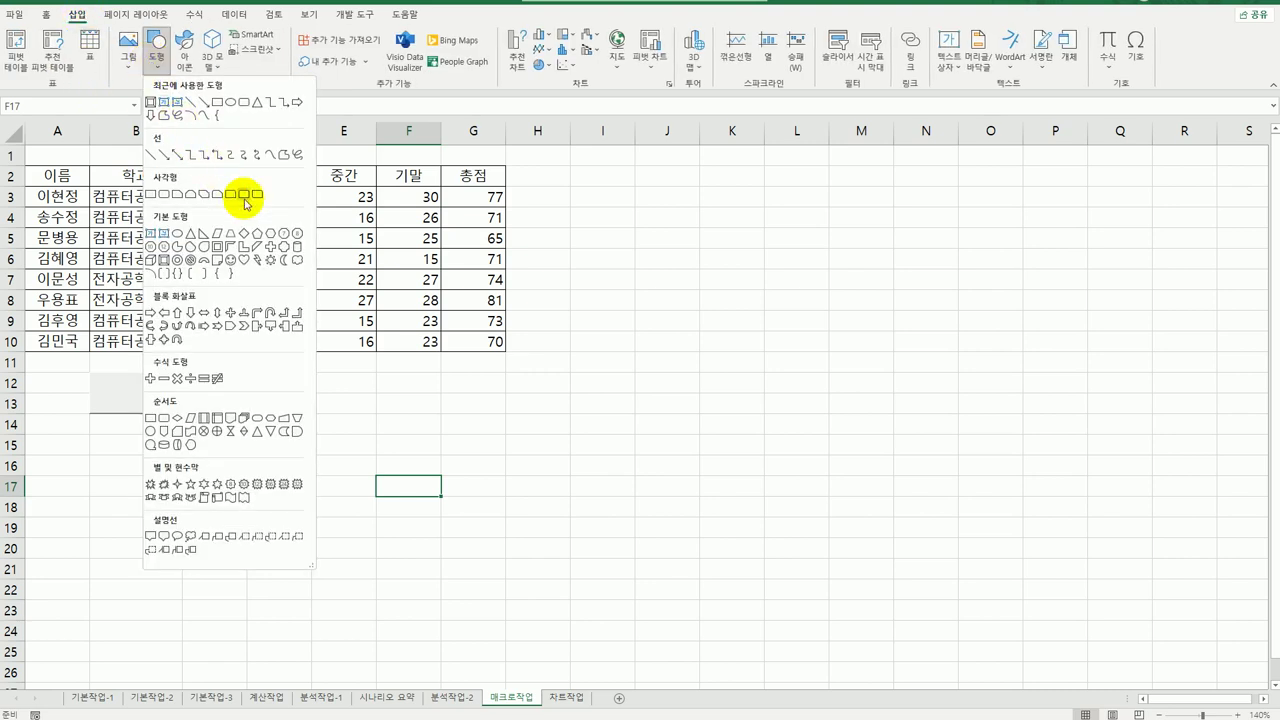
left_click(231, 327)
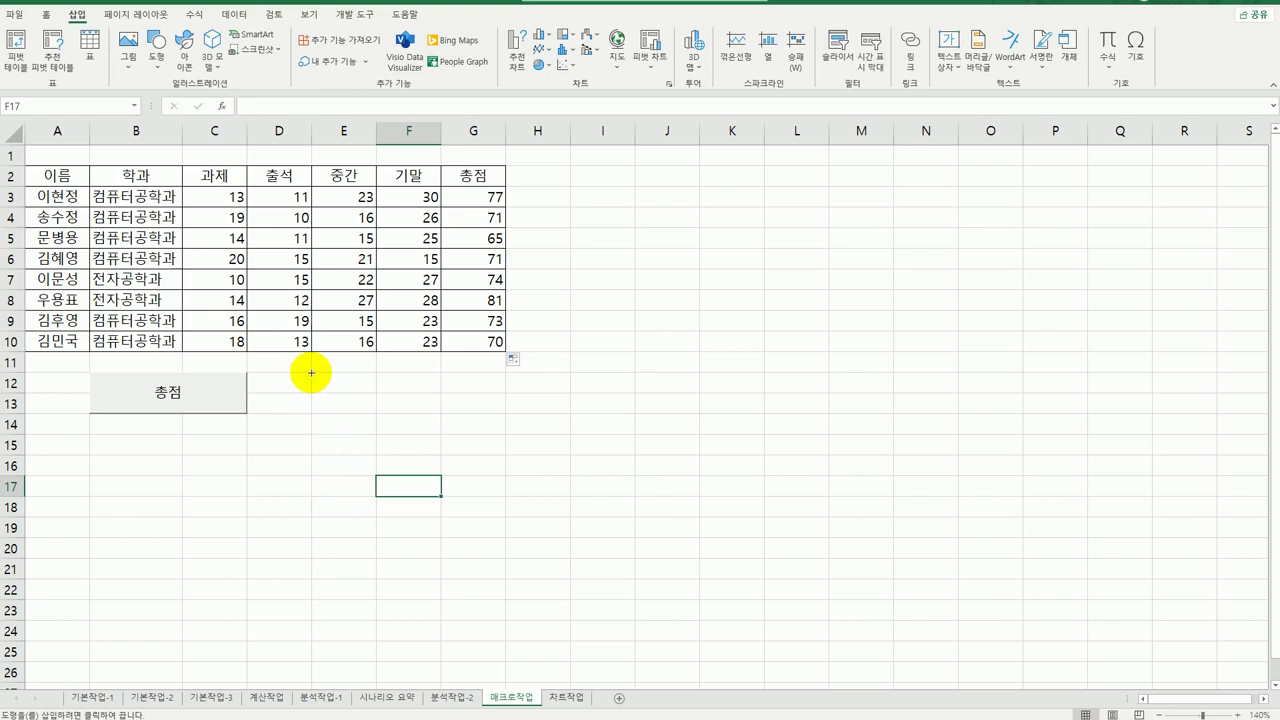
left_click_drag(311, 373, 440, 413)
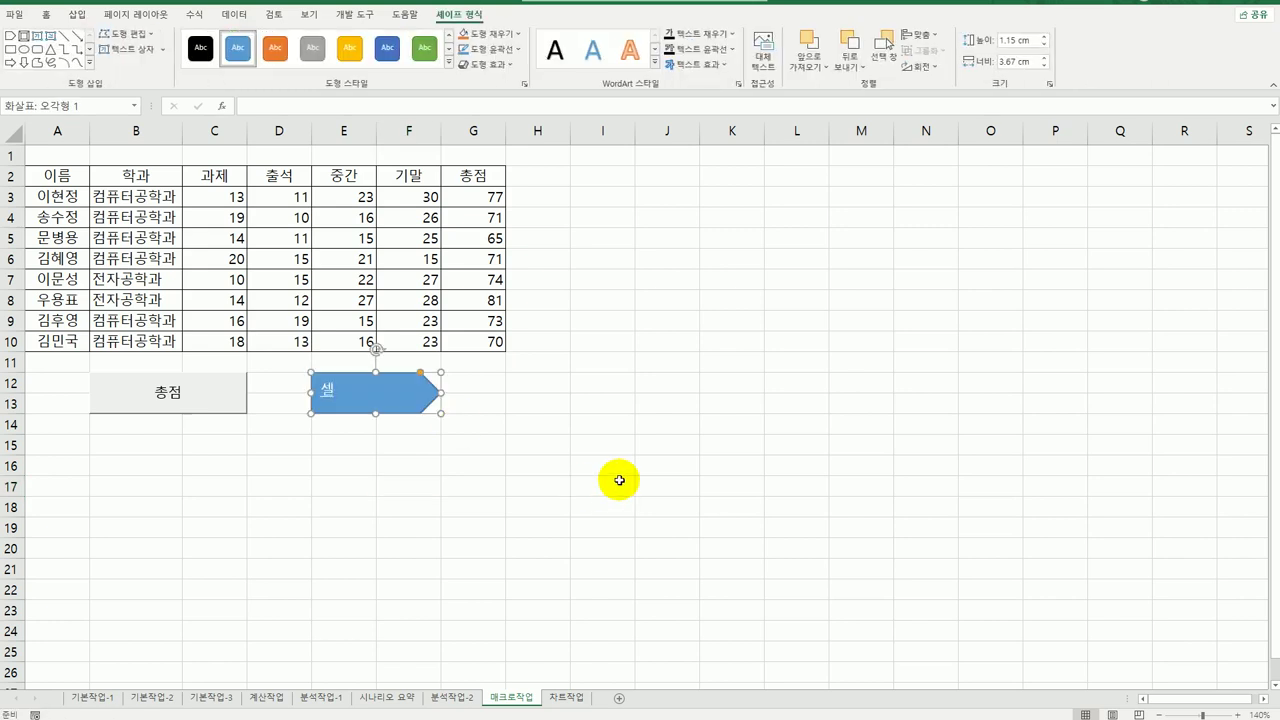
type("셀스타이")
left_click(415, 392)
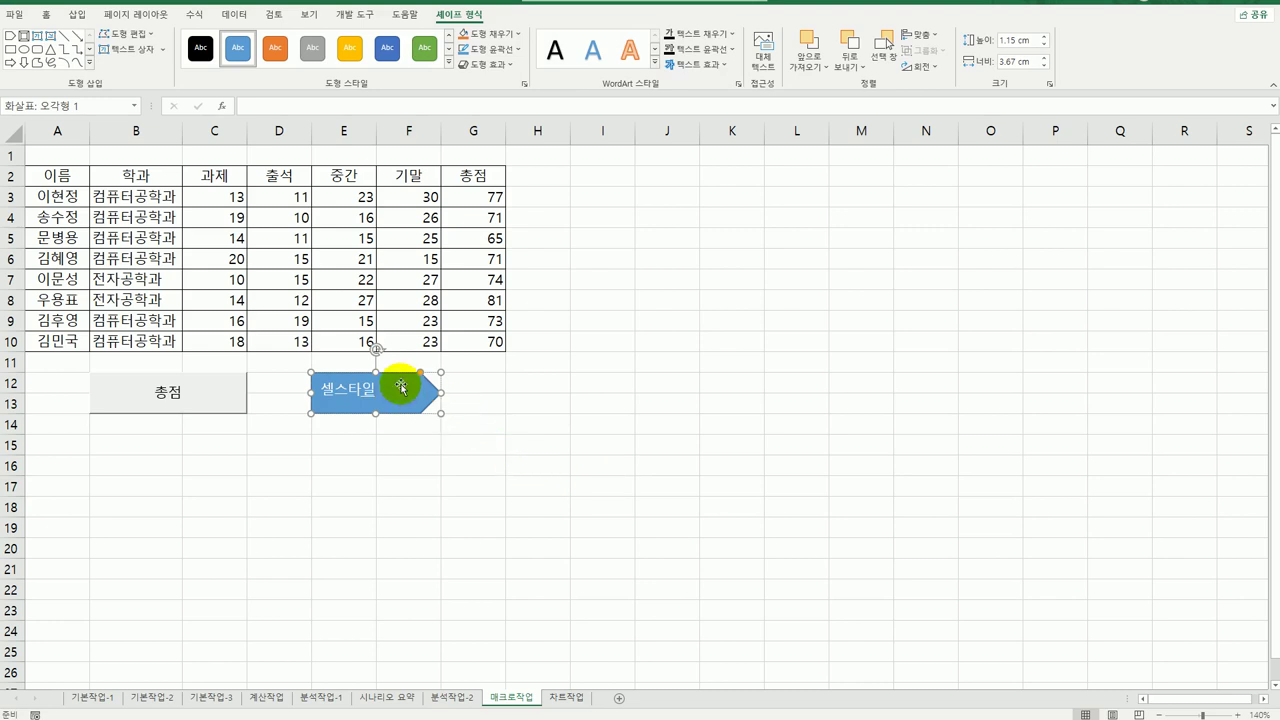
Step: Assign a new macro named 셀스타일 to the pentagon arrow and start recording it in the current workbook
right_click(401, 386)
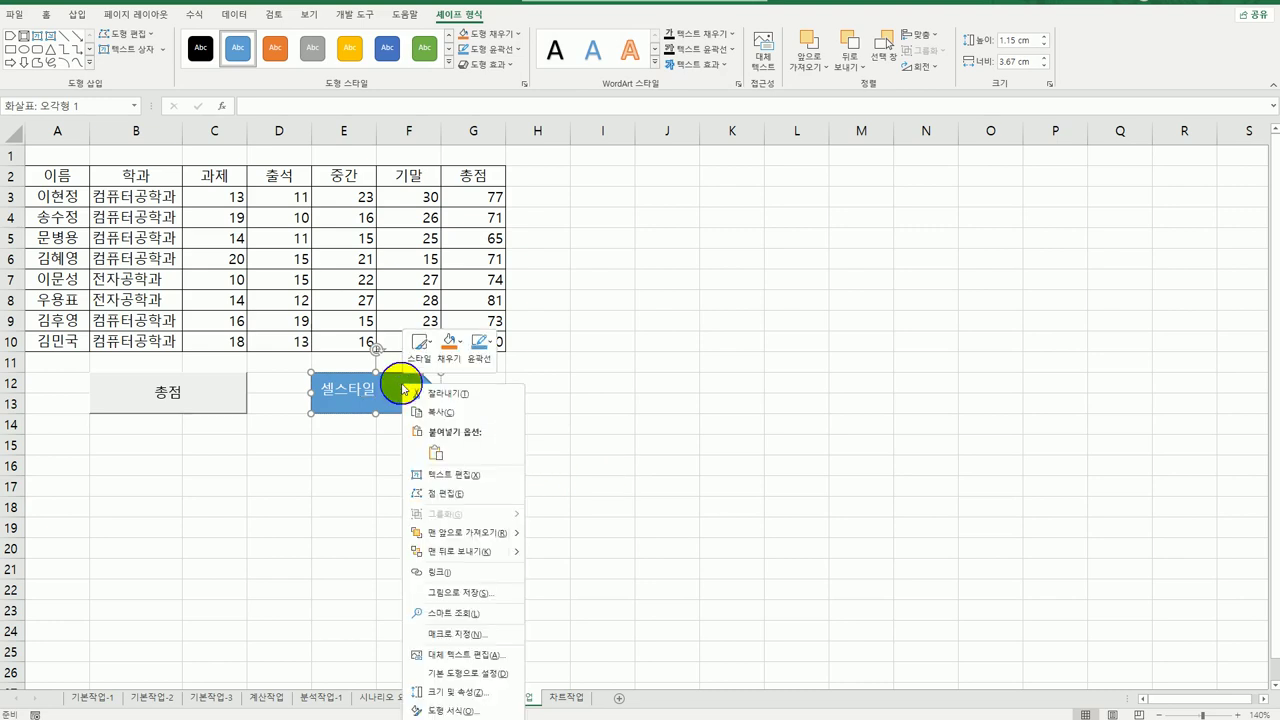
left_click(497, 637)
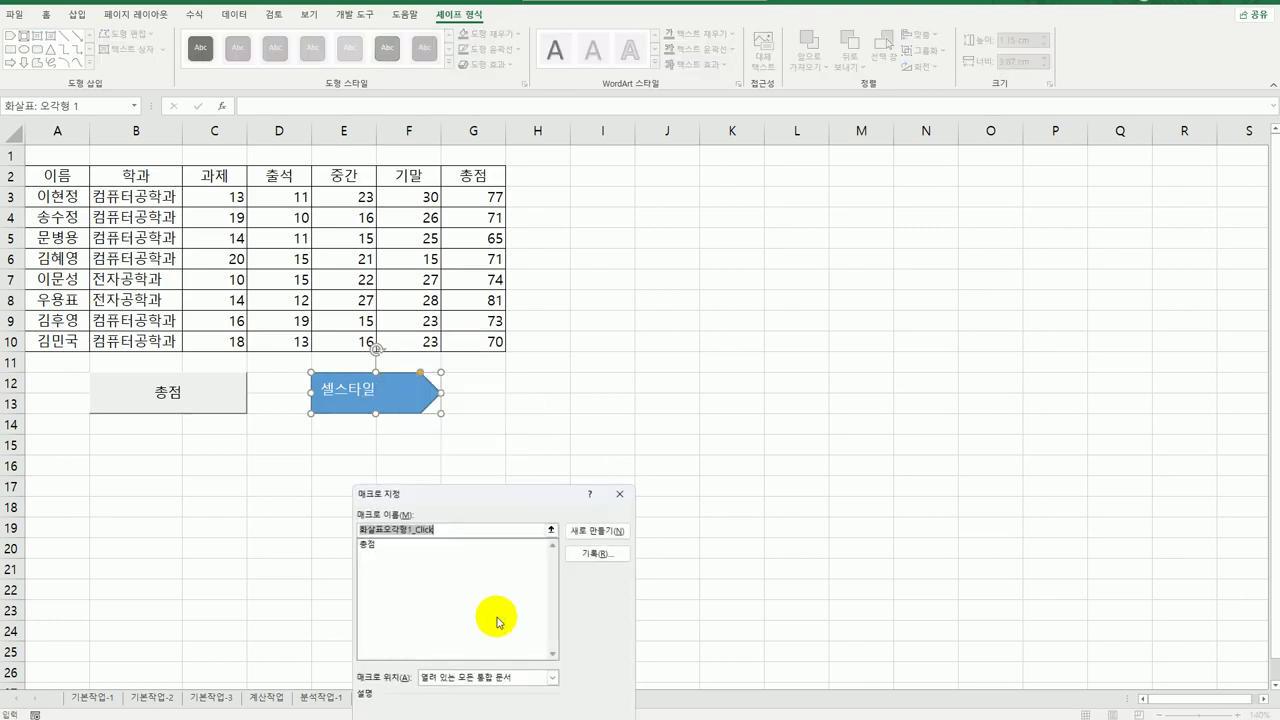
left_click_drag(478, 492, 706, 252)
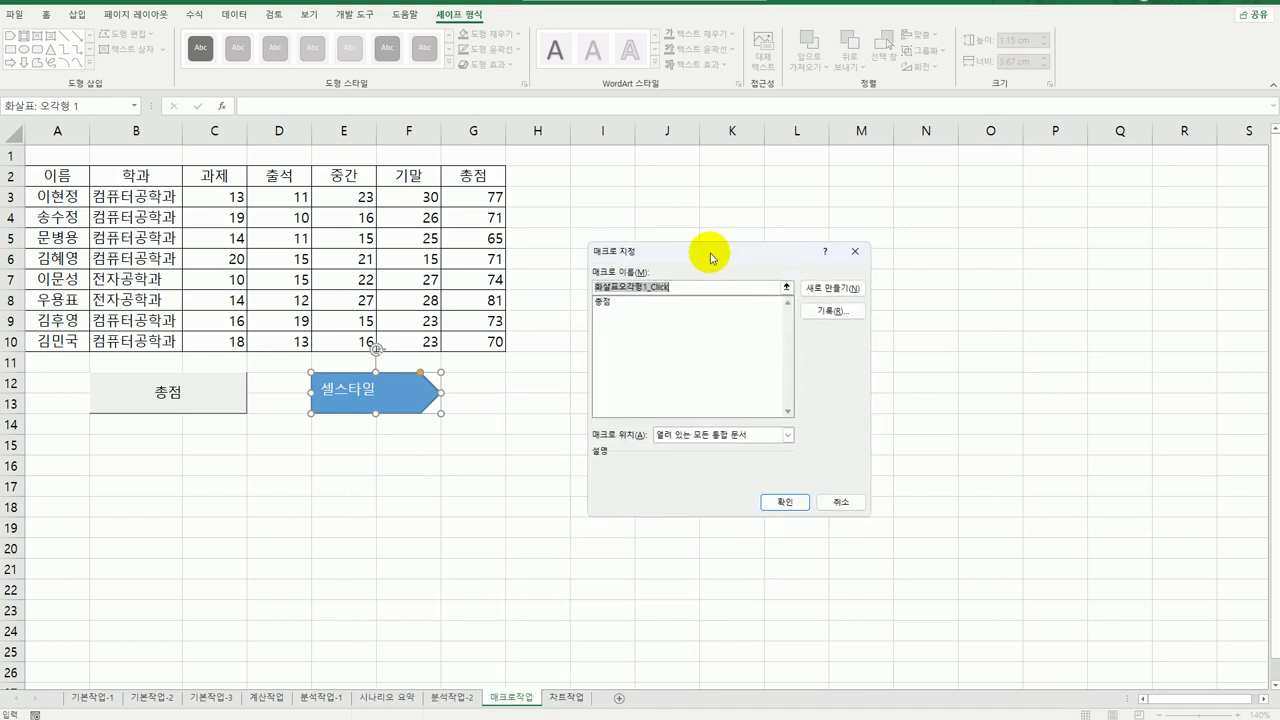
type("셀스타일")
left_click(826, 312)
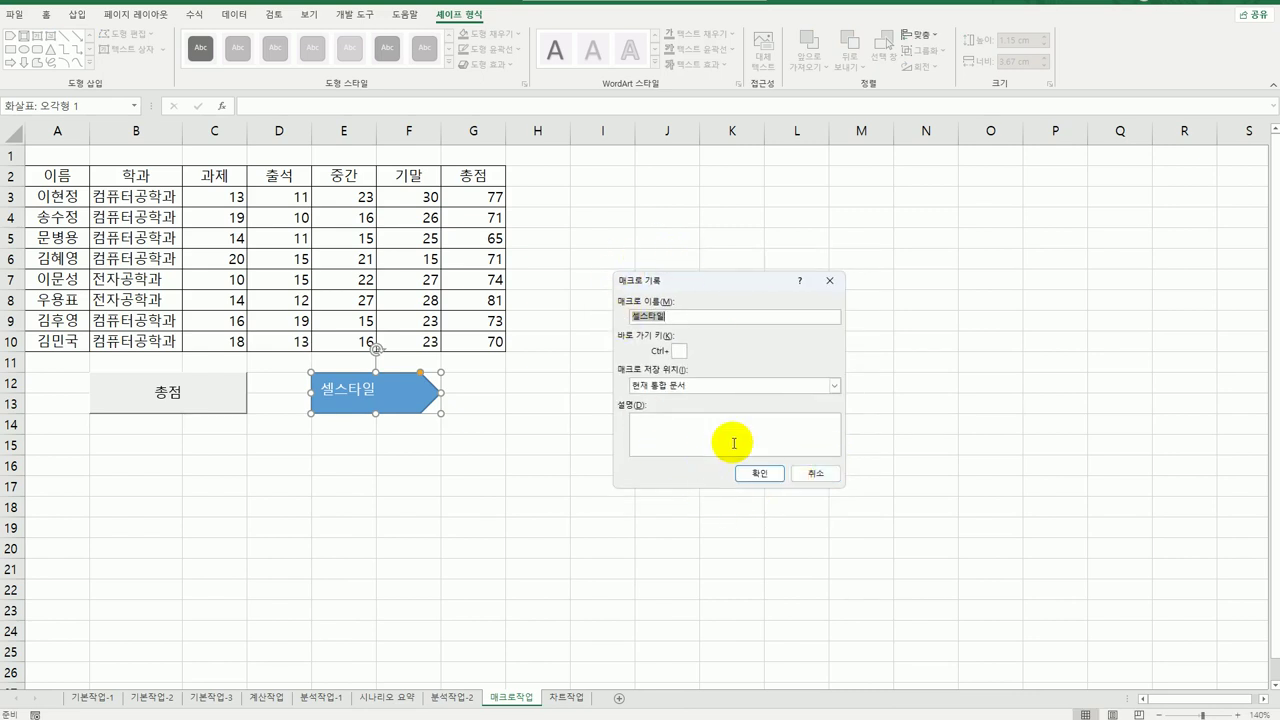
left_click(752, 473)
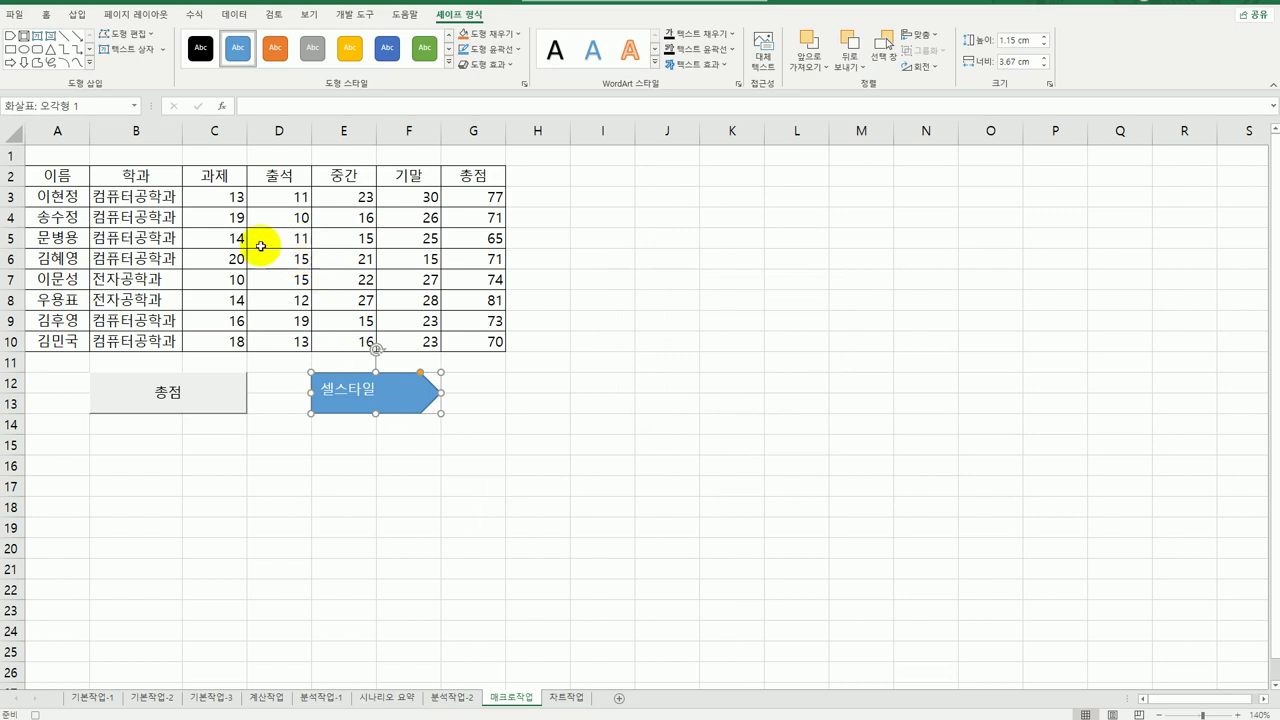
Step: Apply the 강조색6 cell style to the header cells A2:G2 and stop recording the macro
left_click_drag(58, 174, 468, 182)
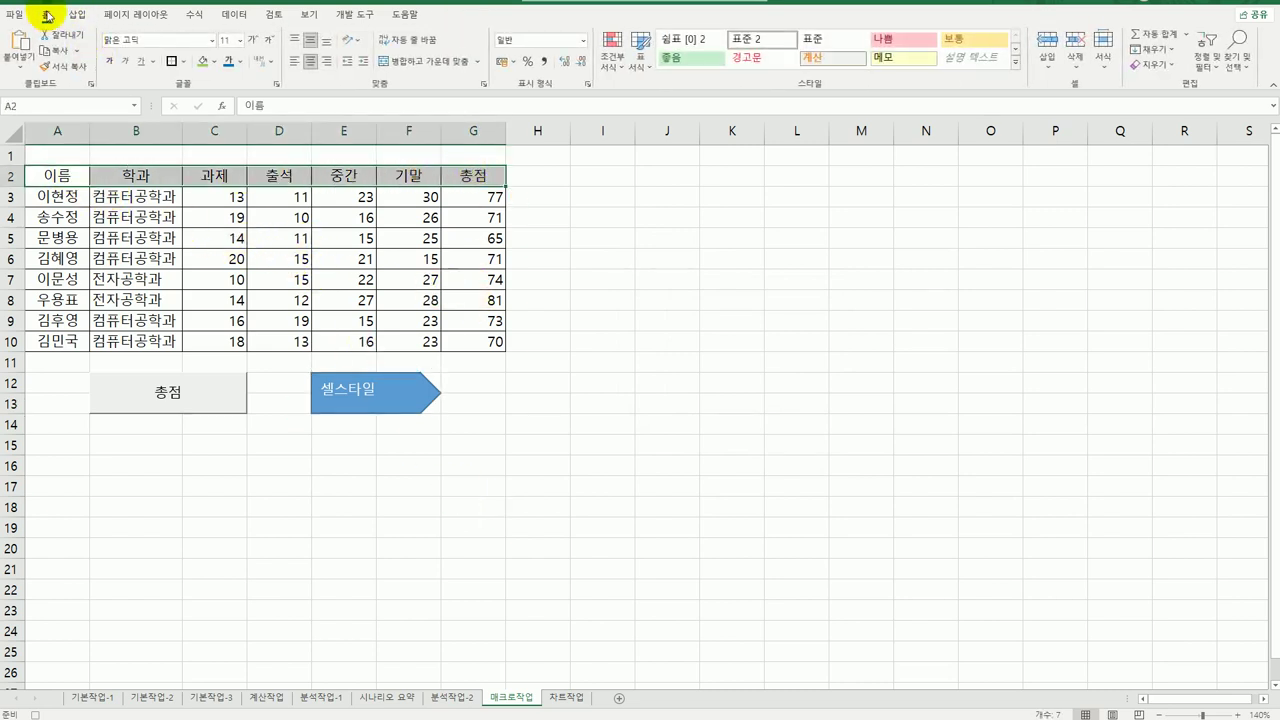
left_click(1015, 62)
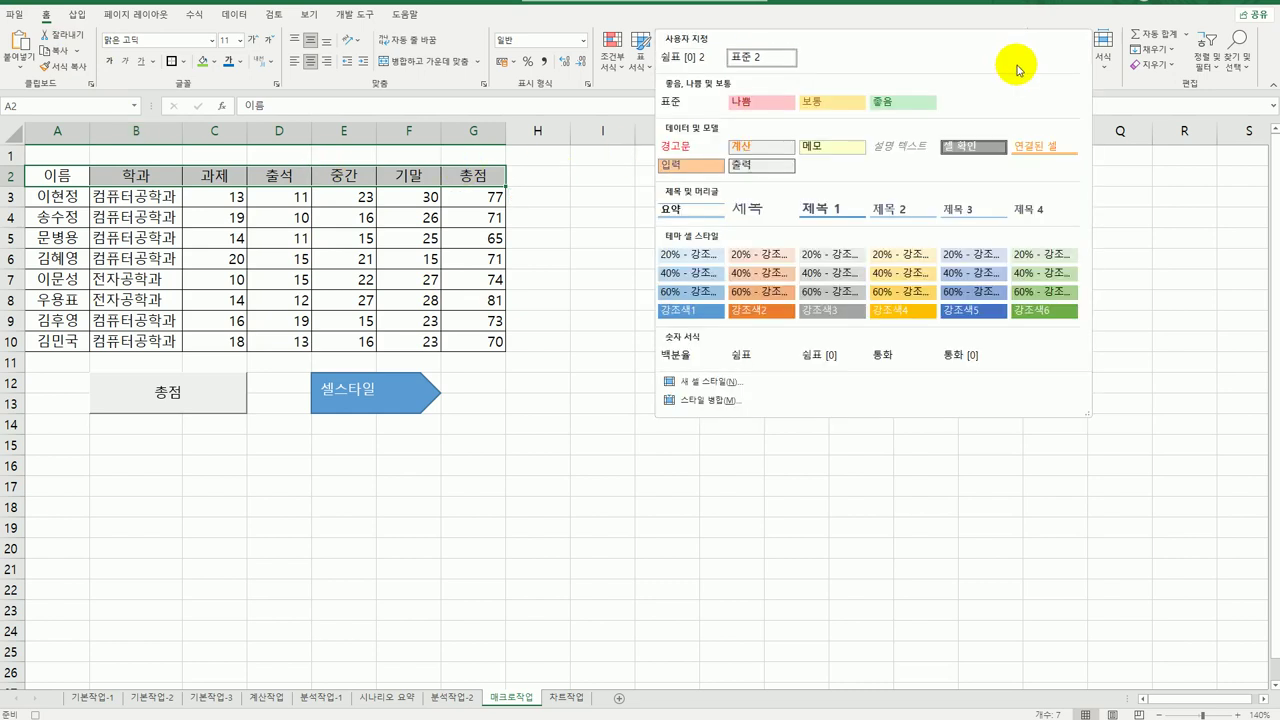
left_click(1034, 314)
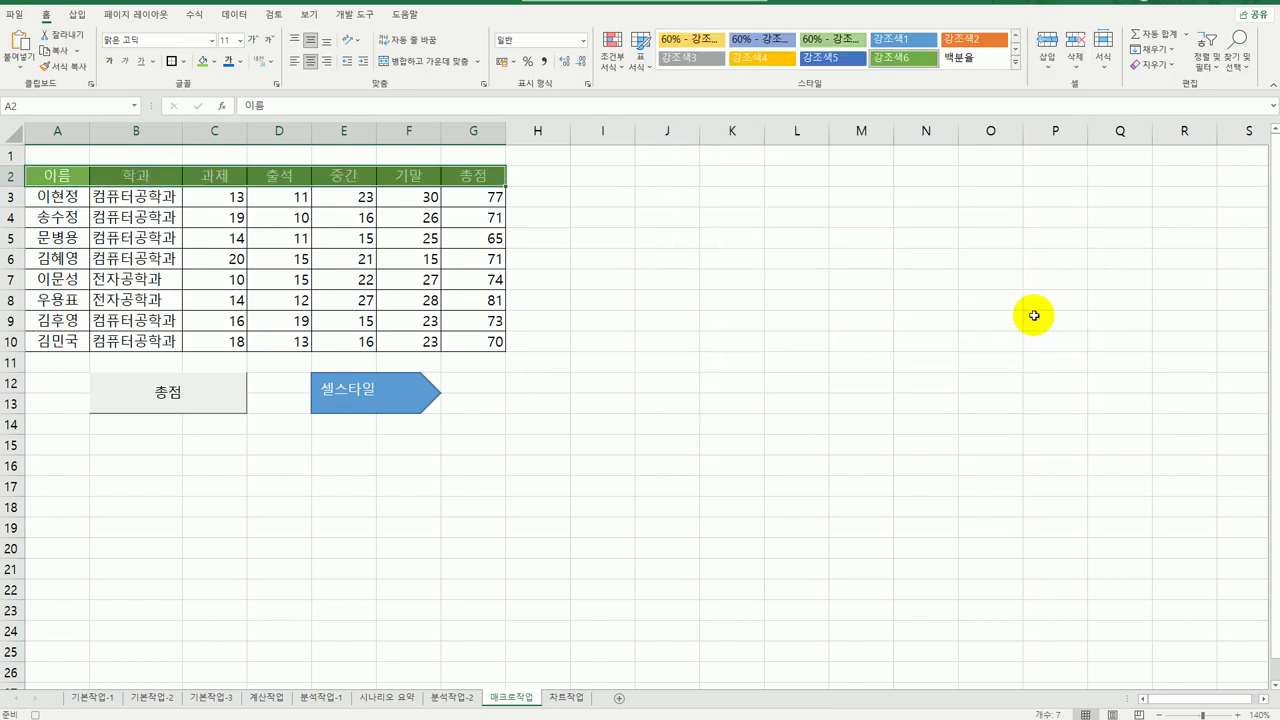
left_click(470, 176)
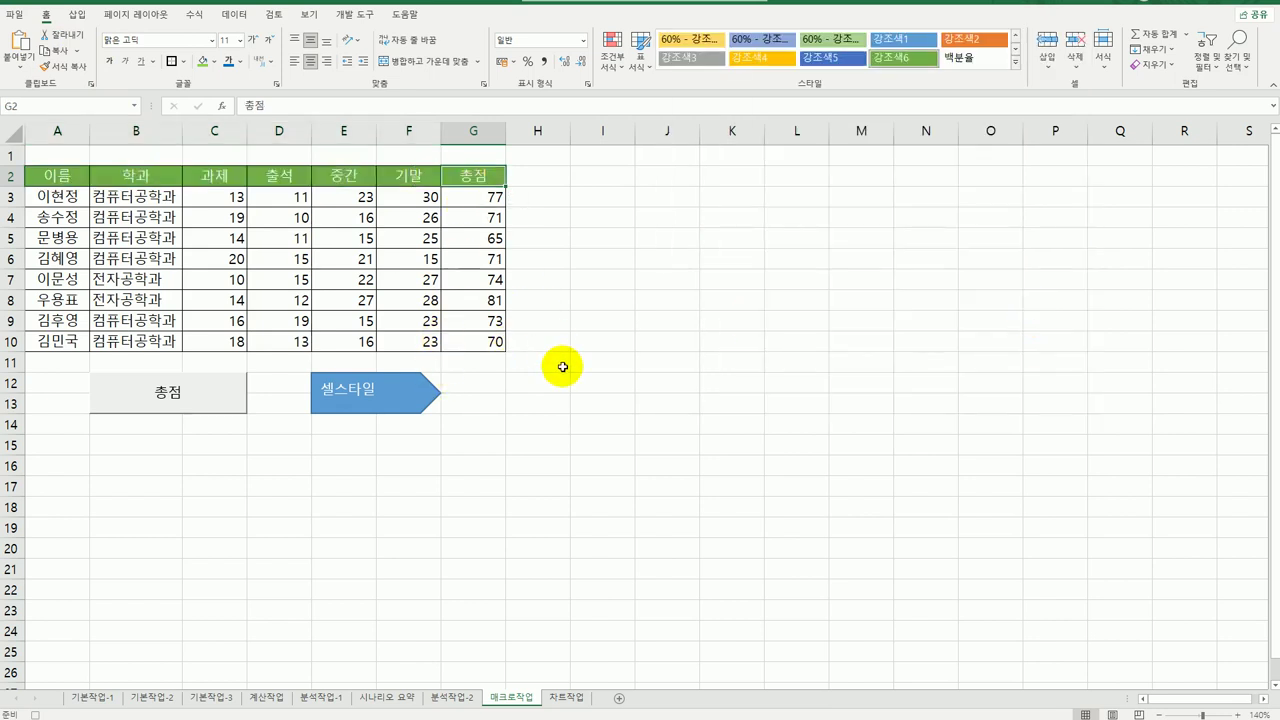
left_click(354, 14)
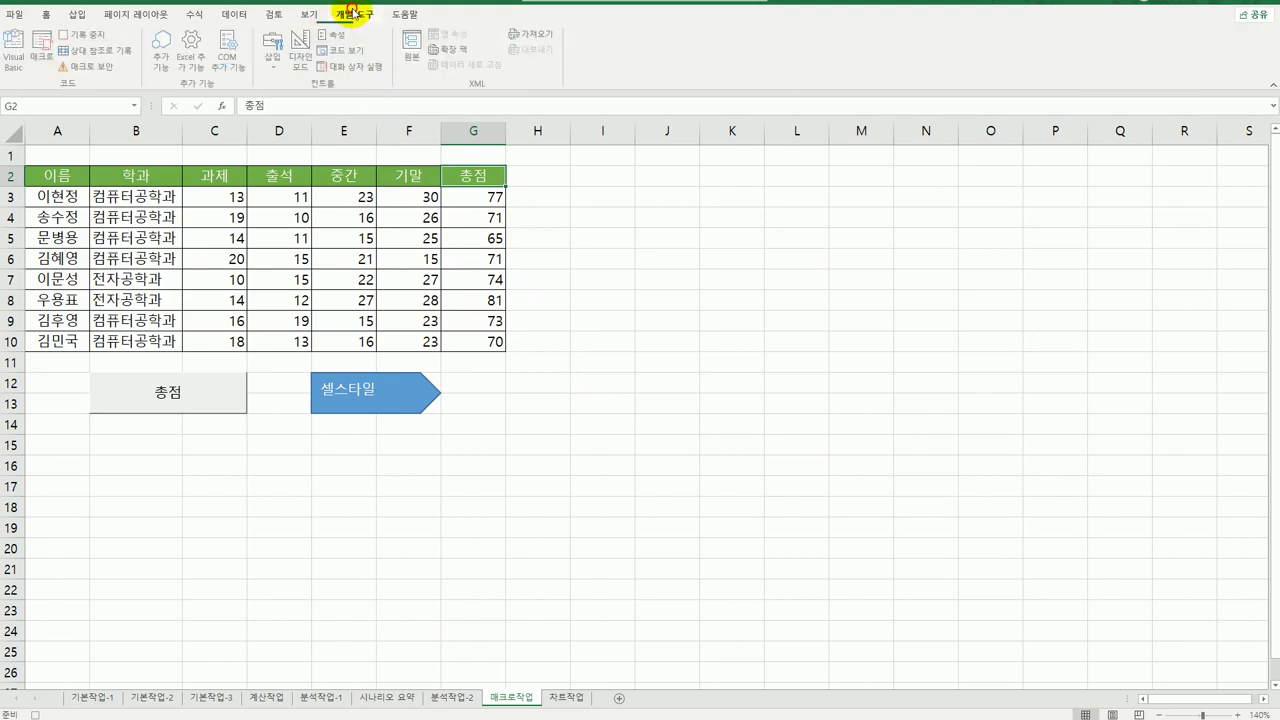
left_click(672, 492)
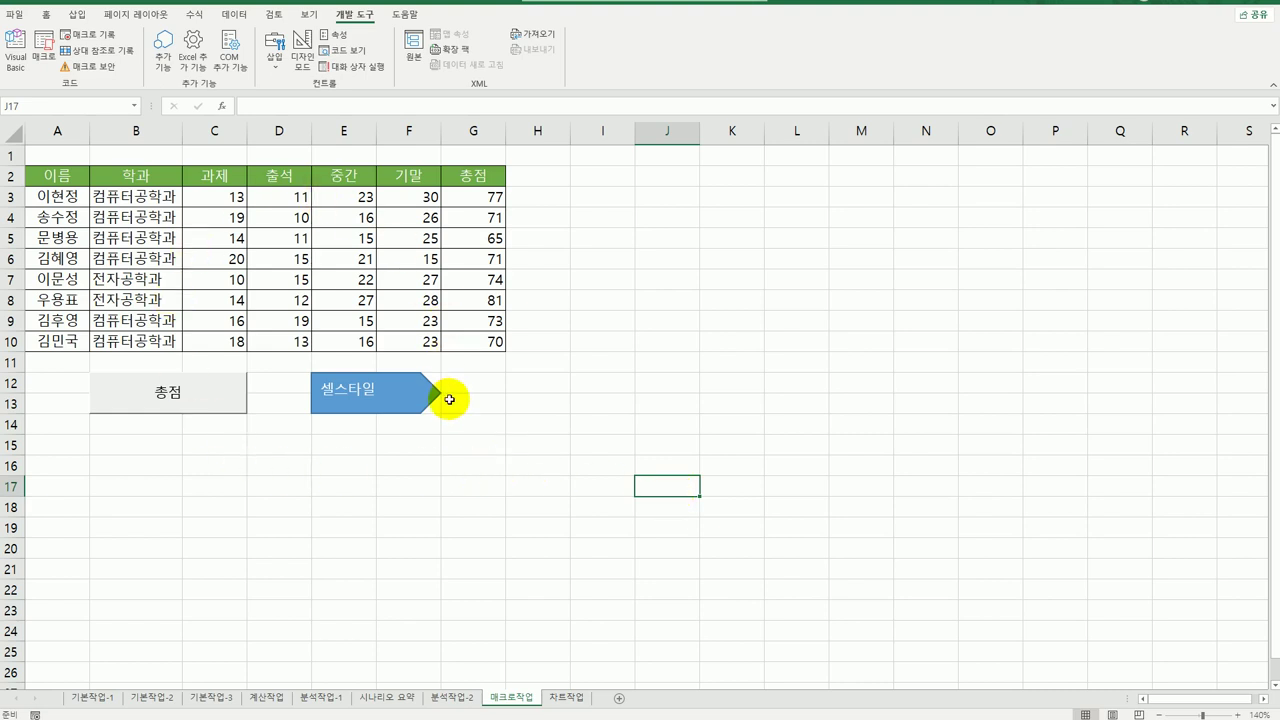
Step: On the 차트작업 sheet, auto-fit the width of column E to its contents
left_click(566, 697)
scroll(678, 544, "down", 1)
scroll(678, 544, "down", 2)
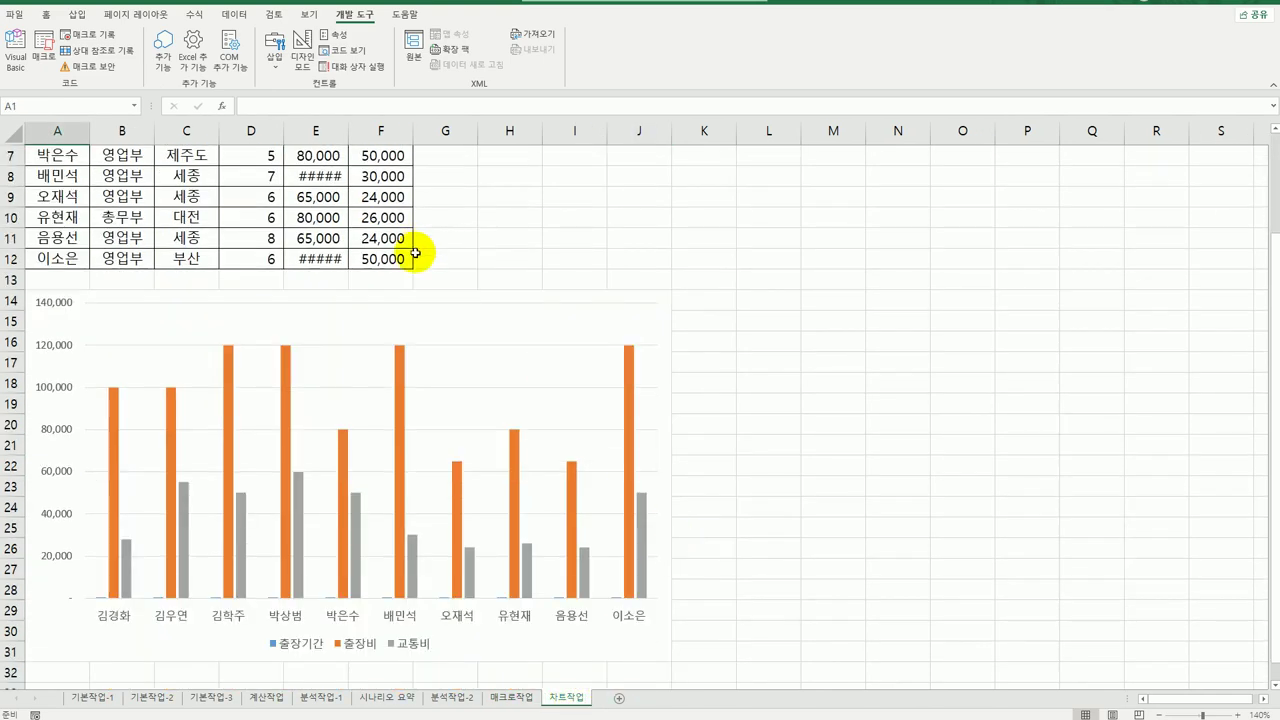
scroll(414, 249, "up", 2)
double_click(350, 134)
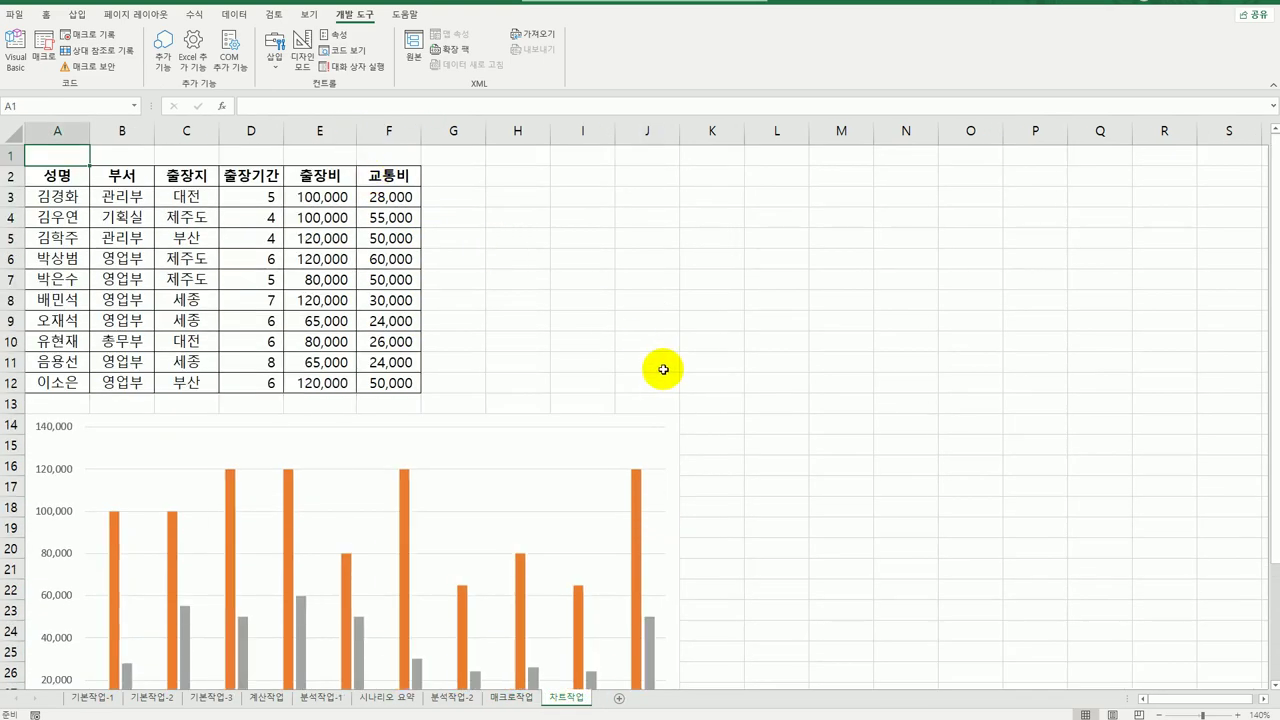
Step: Open the source data selection for the chart and clear its existing data range
scroll(663, 370, "down", 3)
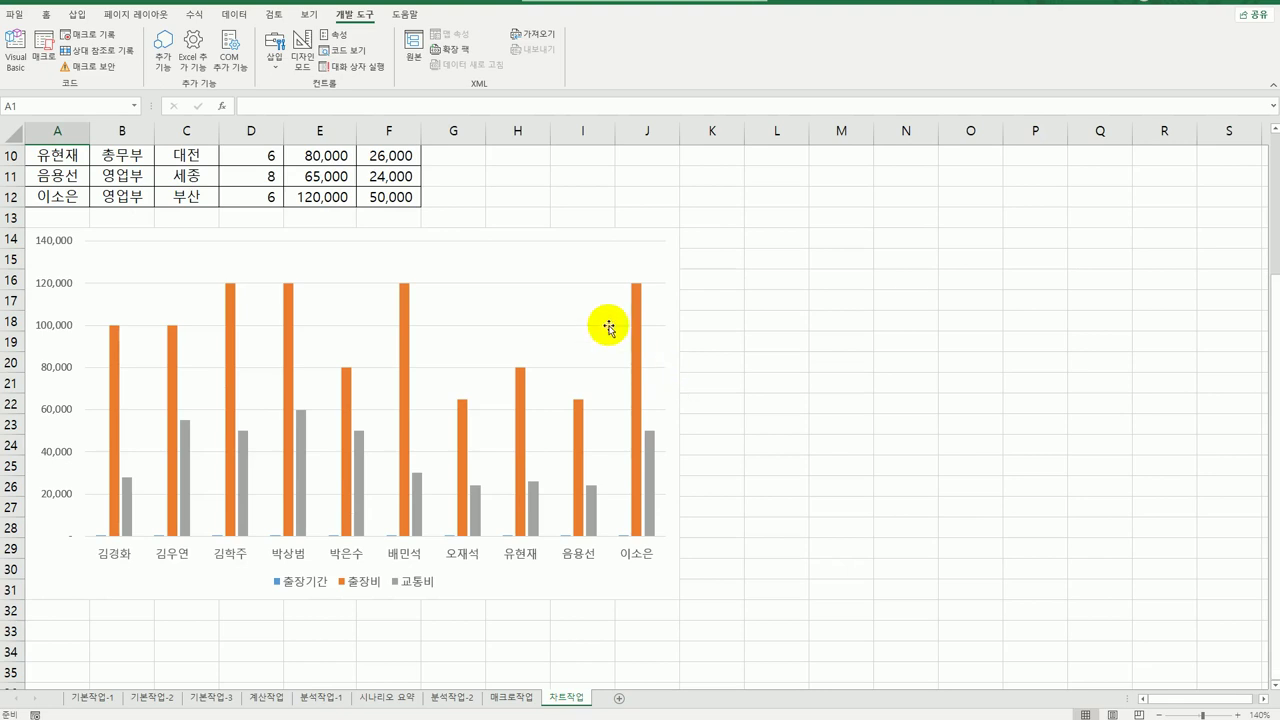
left_click(580, 267)
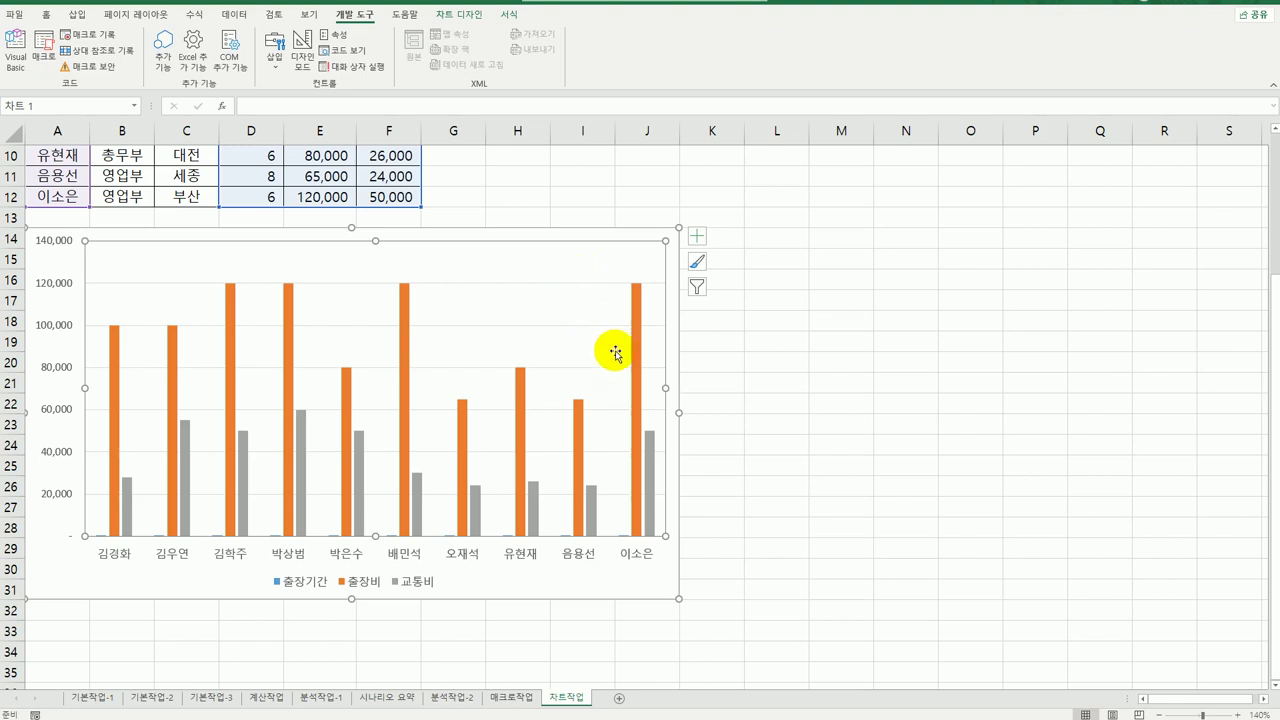
scroll(663, 360, "up", 3)
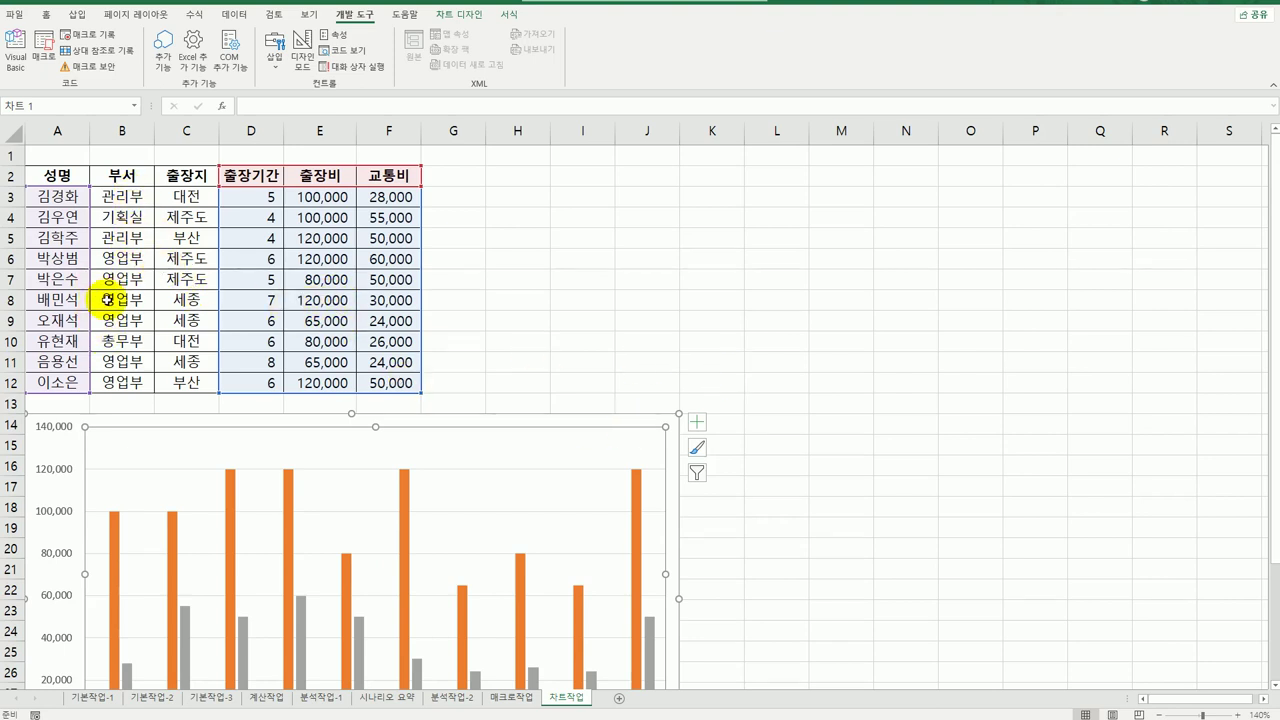
scroll(138, 321, "down", 1)
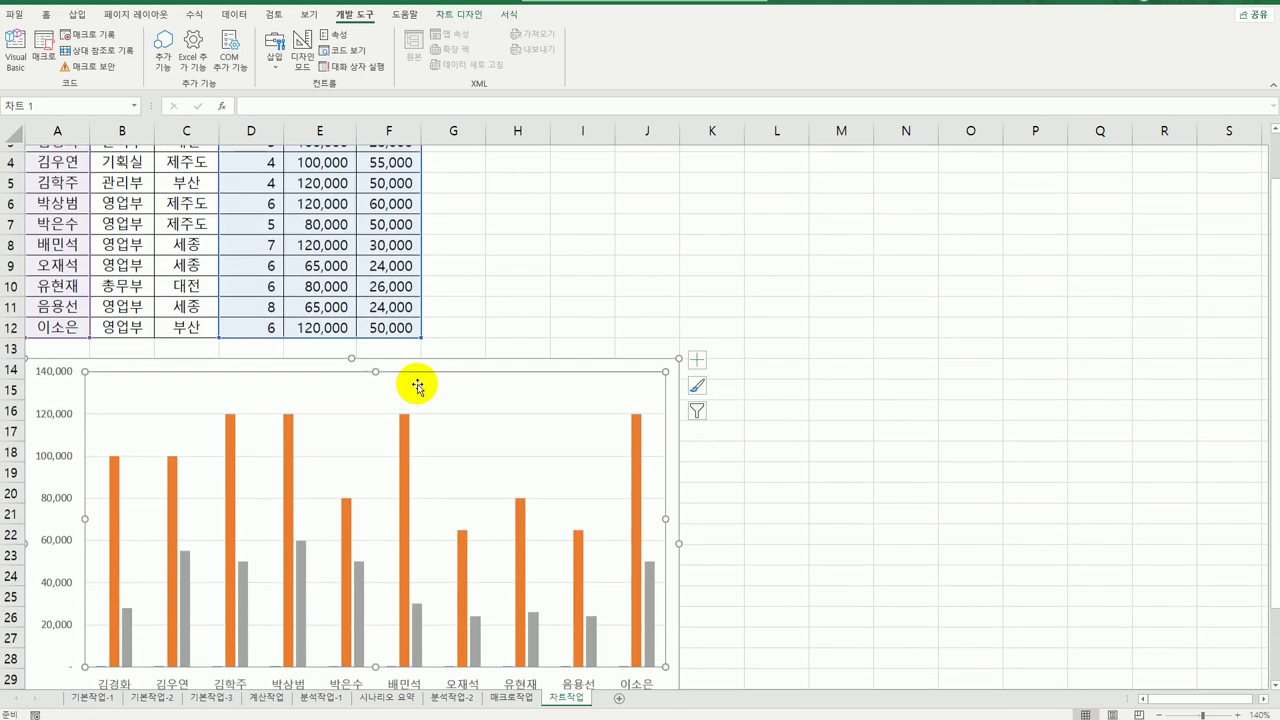
right_click(531, 393)
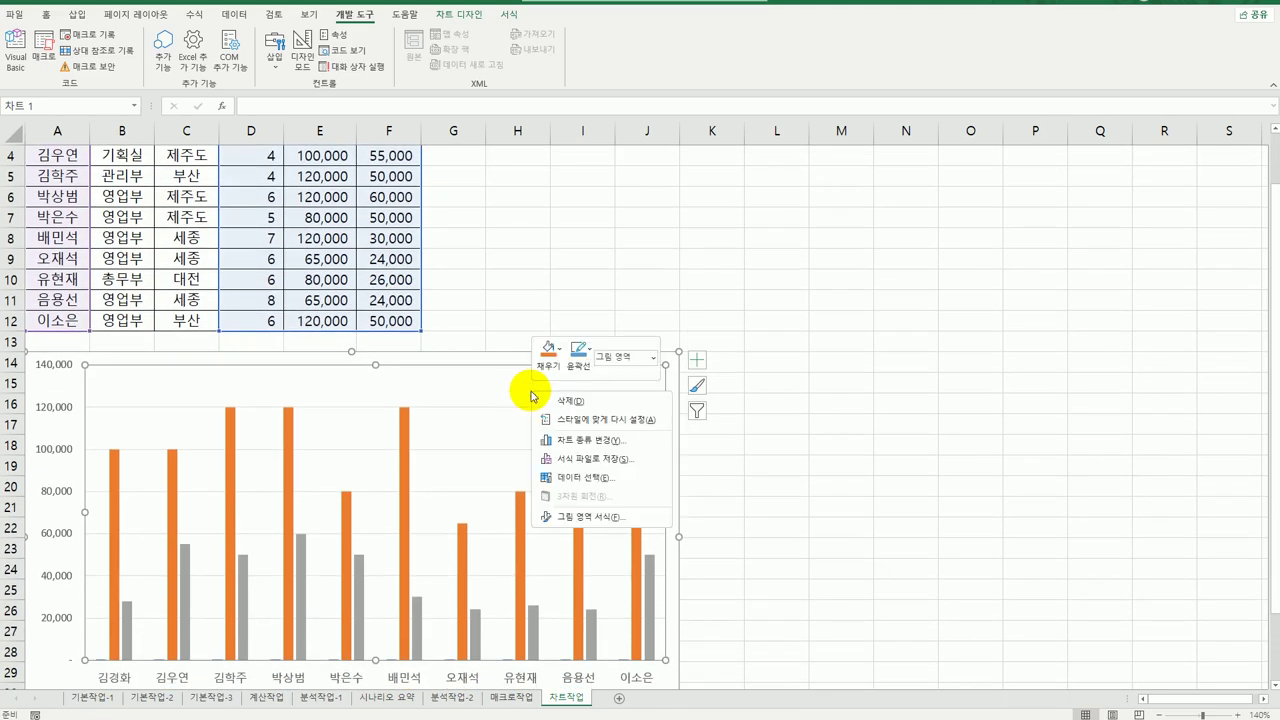
left_click(621, 478)
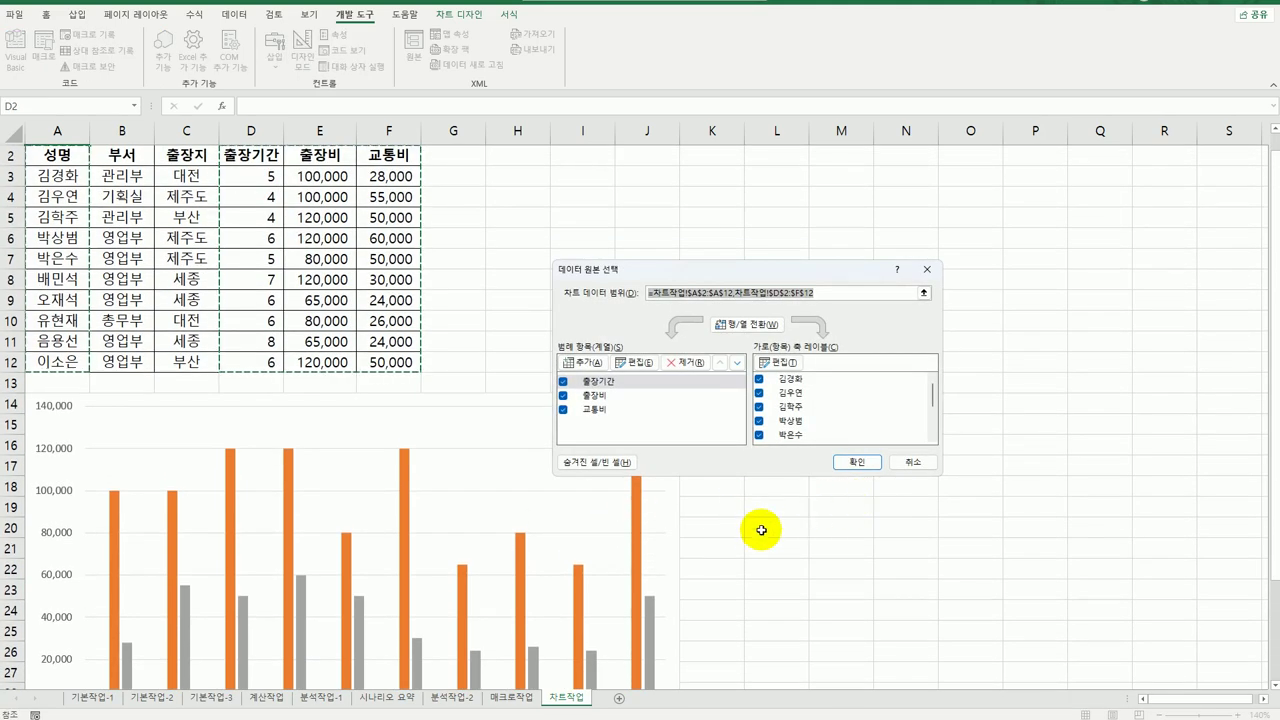
key("Delete")
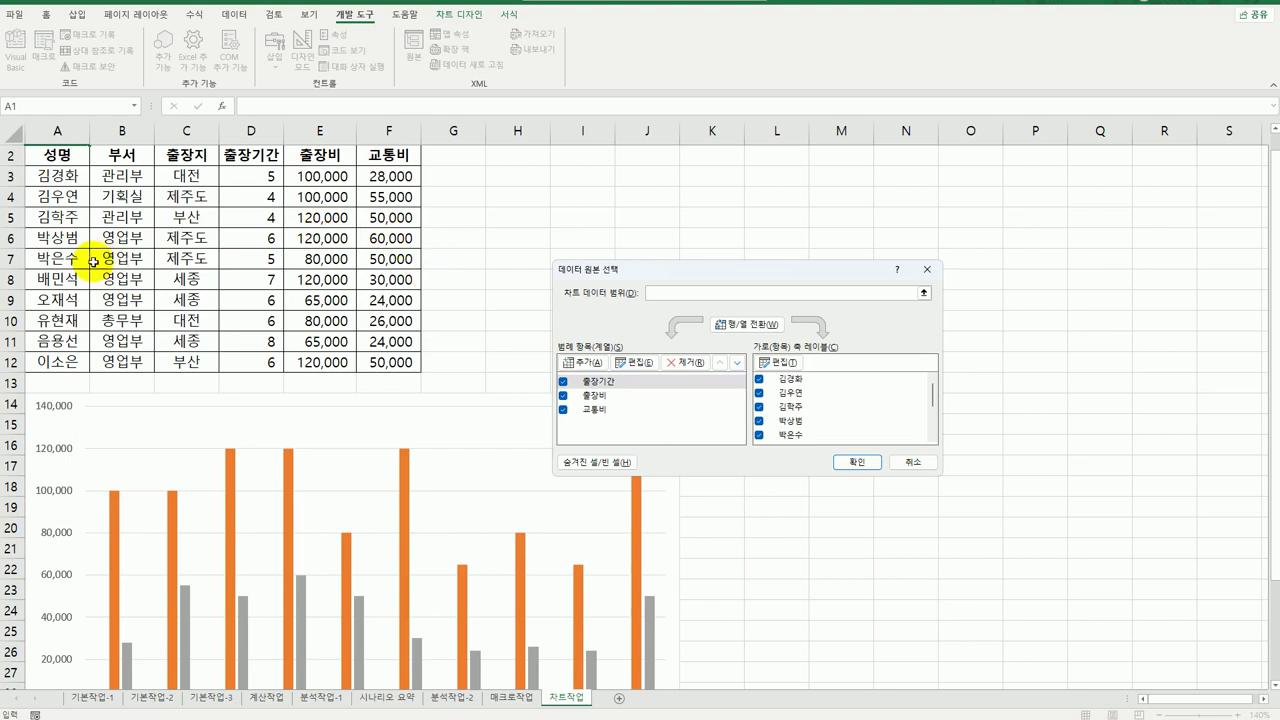
Step: Set the chart data range to A2, E2:F2, A6:A9, E6:F9, A11:A12 and E11:F12
left_click(68, 157)
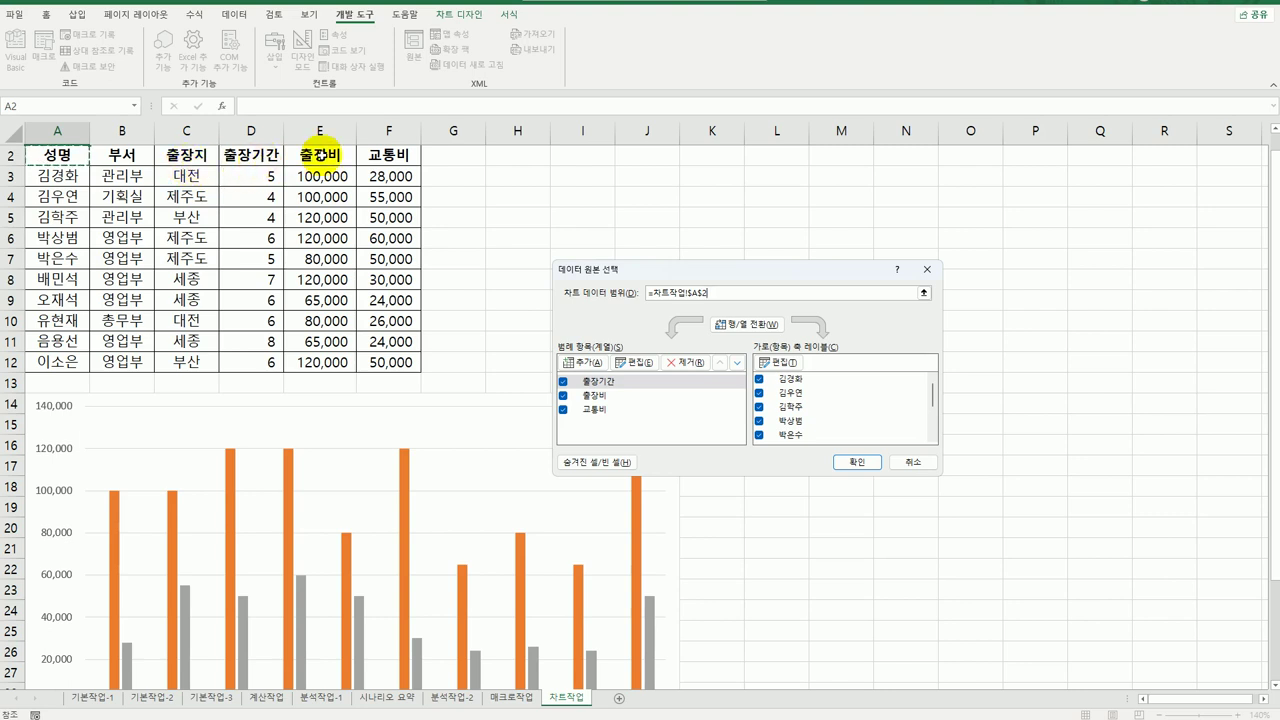
left_click_drag(322, 152, 380, 152)
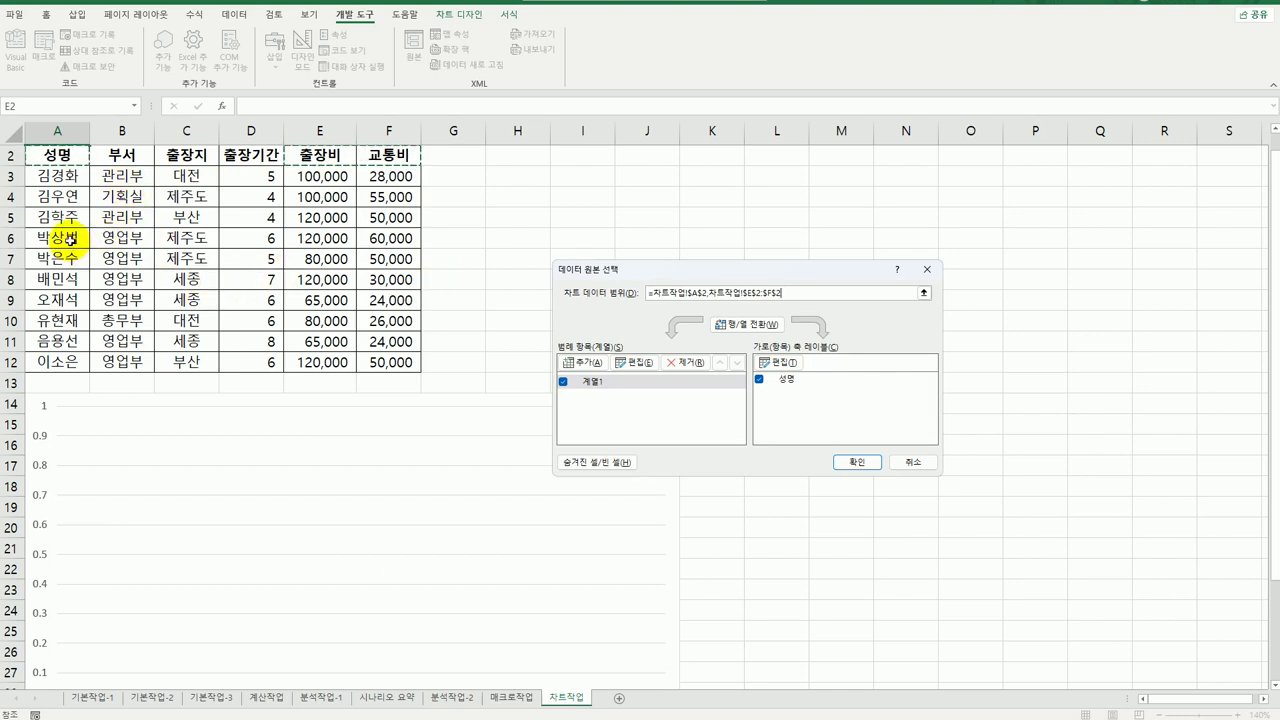
left_click(77, 236, "ctrl")
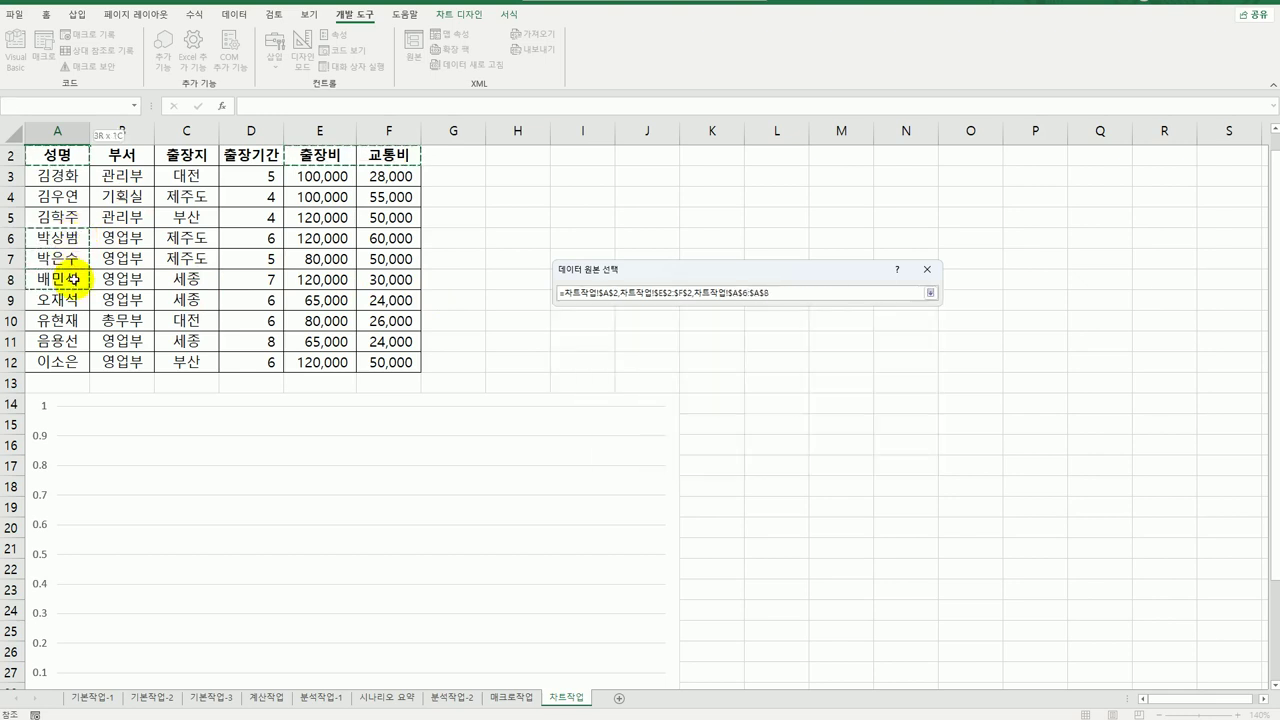
left_click_drag(72, 298, 72, 300)
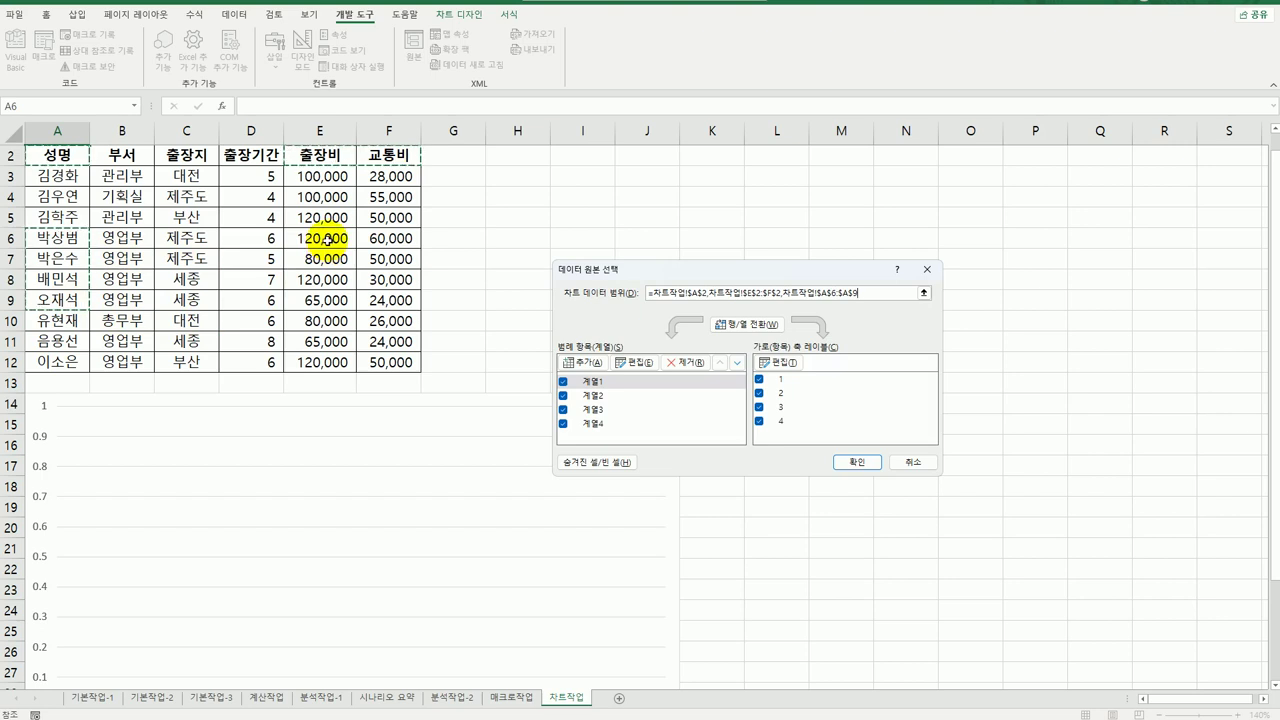
left_click_drag(328, 239, 387, 296)
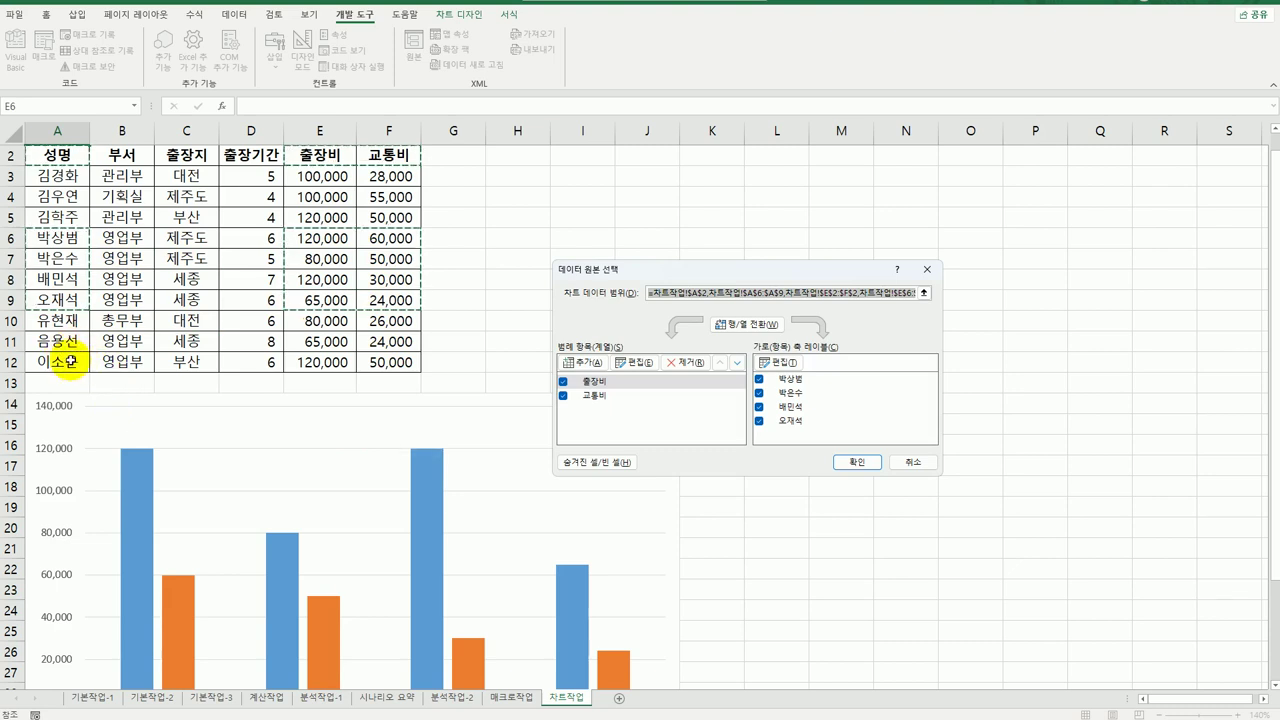
left_click_drag(73, 345, 72, 361)
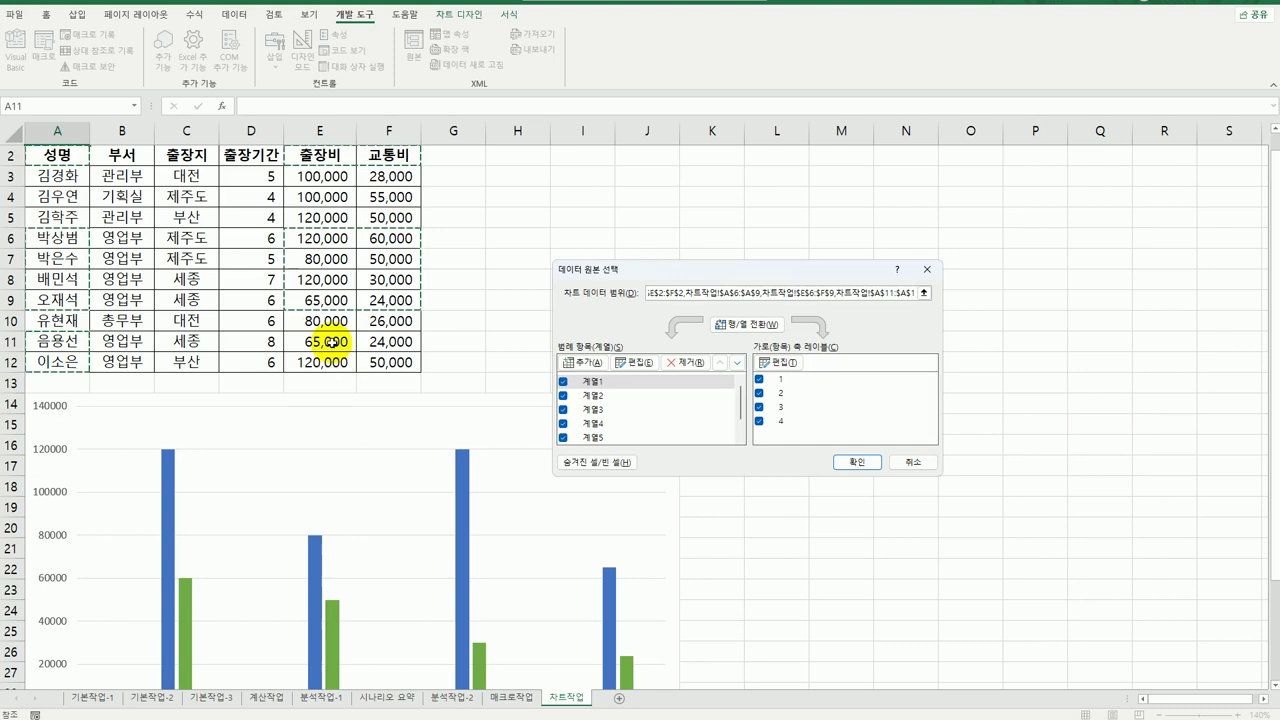
left_click_drag(320, 341, 400, 362)
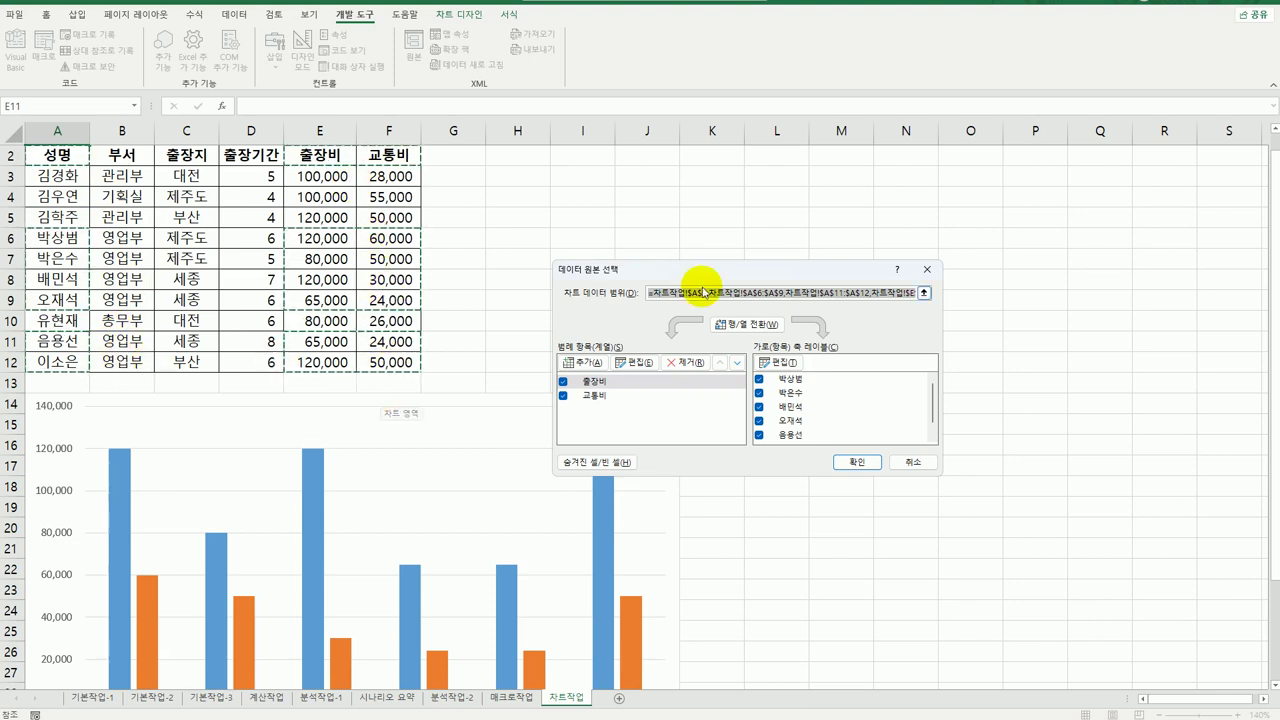
left_click(852, 461)
Step: Add a data label to only the third bar of the 출장비 series in the chart
scroll(838, 445, "down", 2)
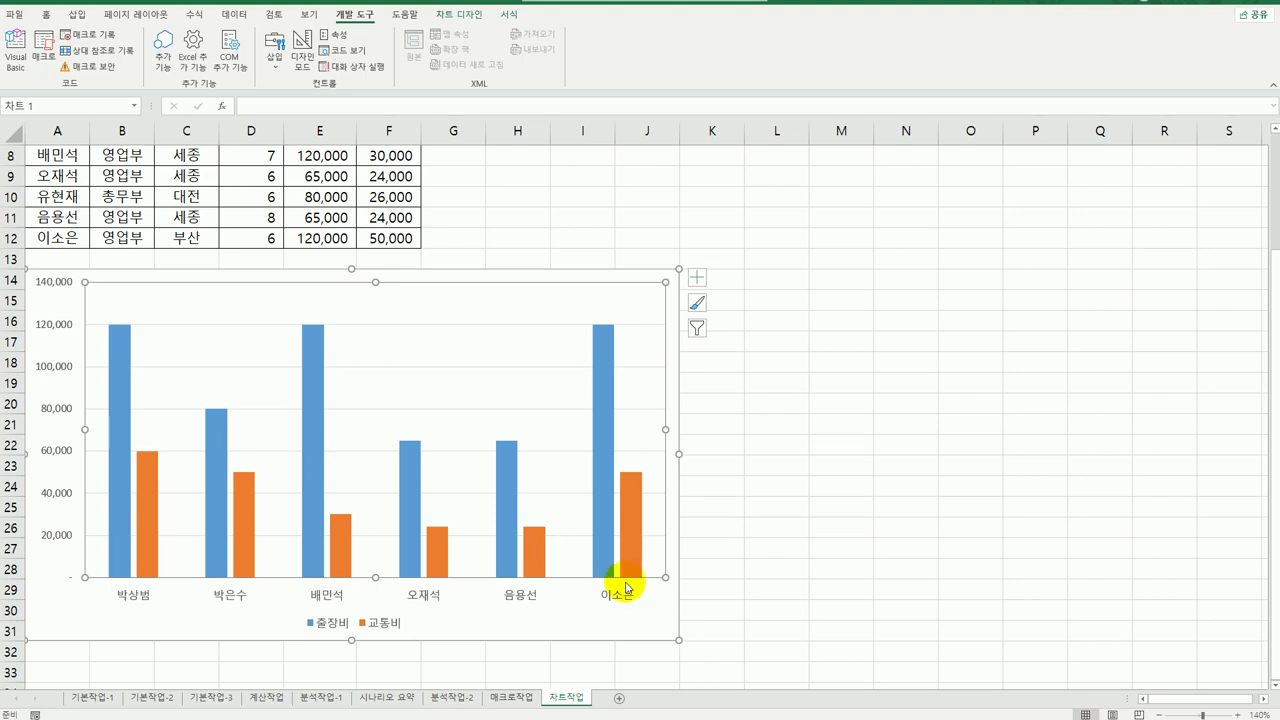
mouse_move(316, 577)
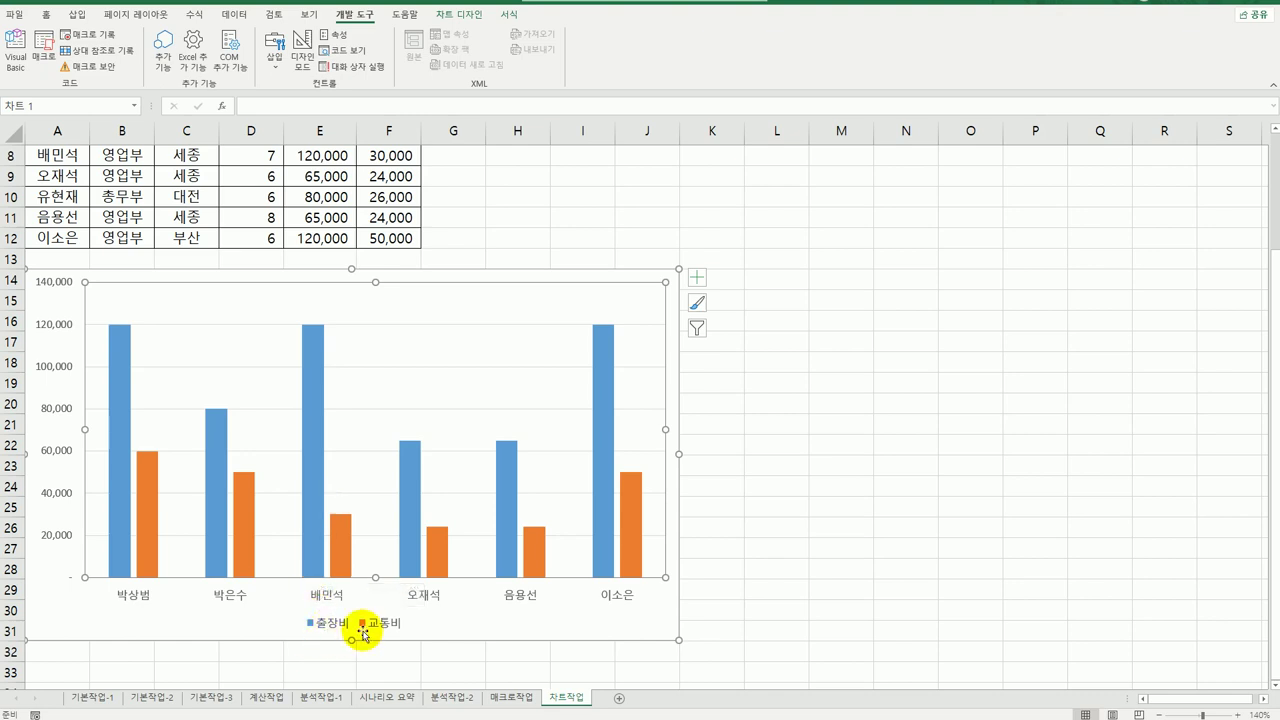
left_click(309, 434)
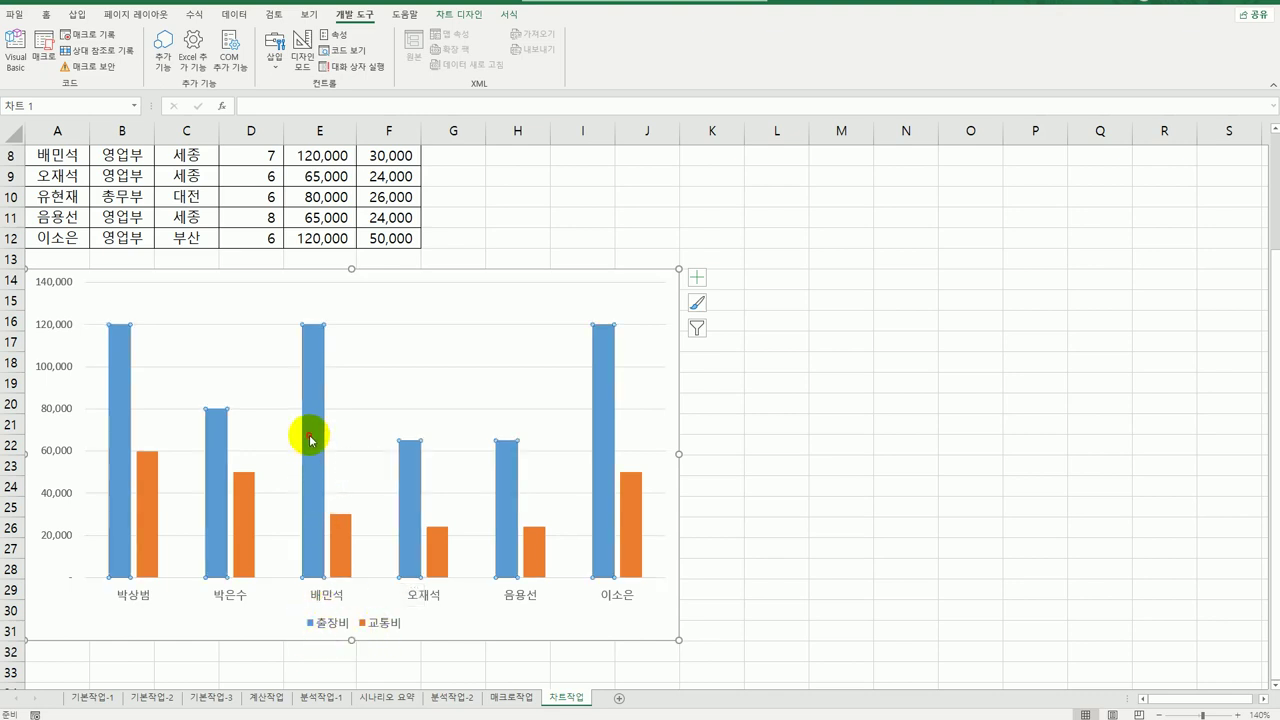
left_click(311, 370)
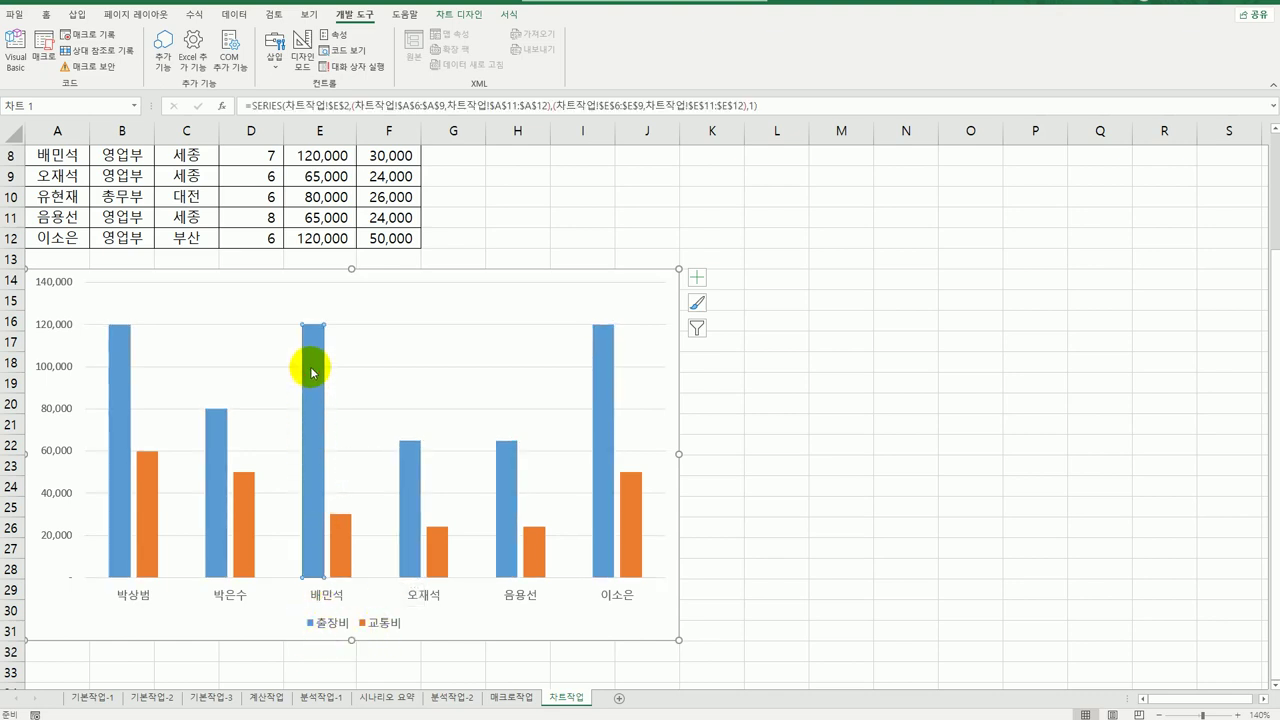
right_click(308, 340)
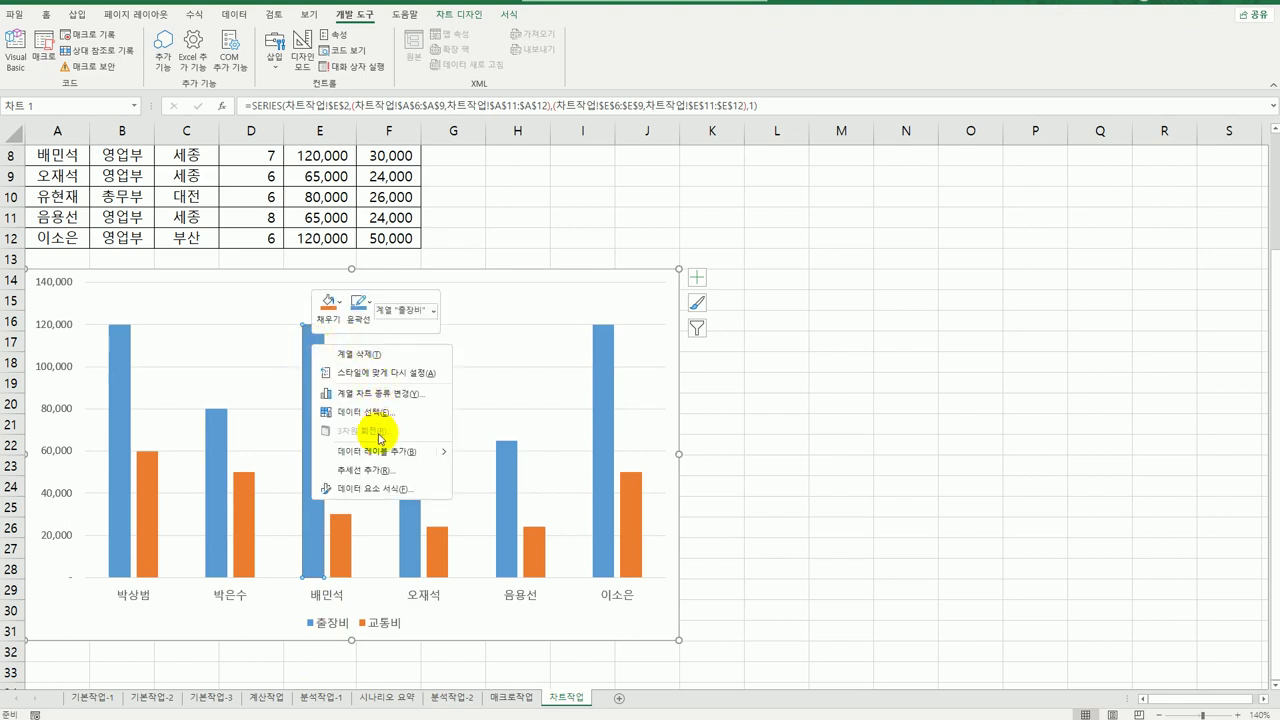
left_click(377, 458)
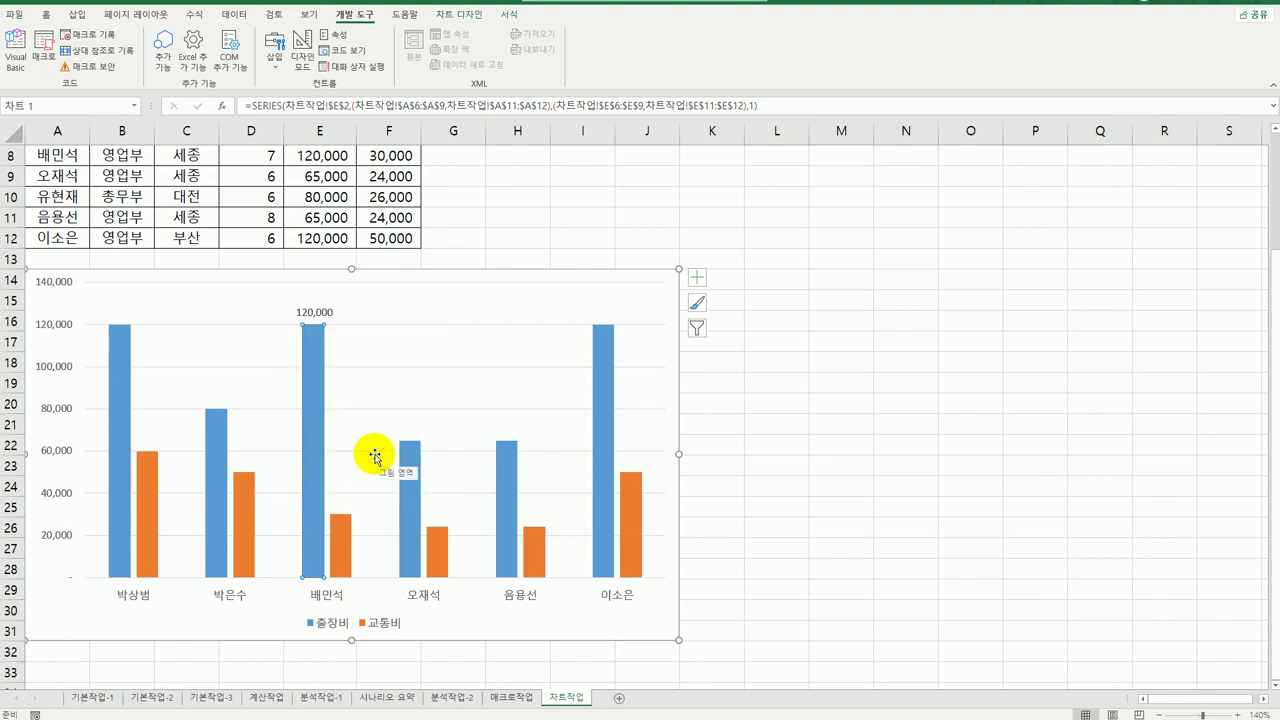
Step: Add a data label to only the third bar of the 교통비 series
left_click(341, 538)
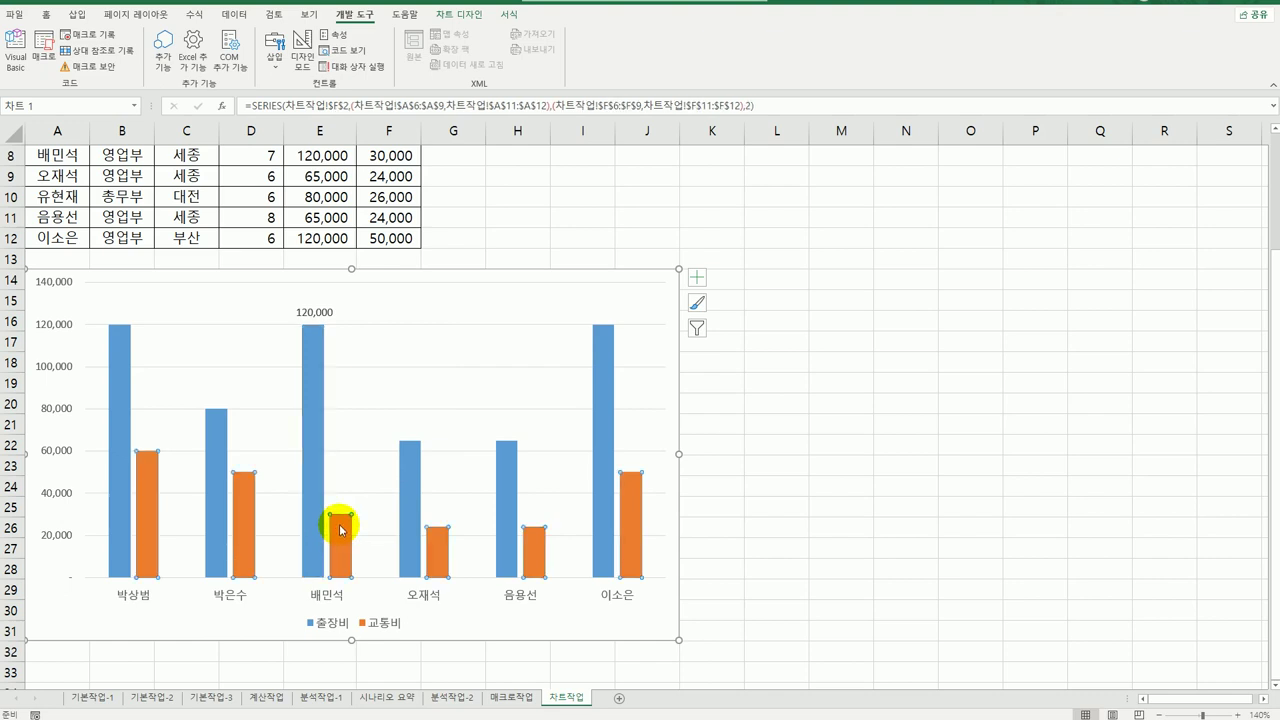
left_click(341, 529)
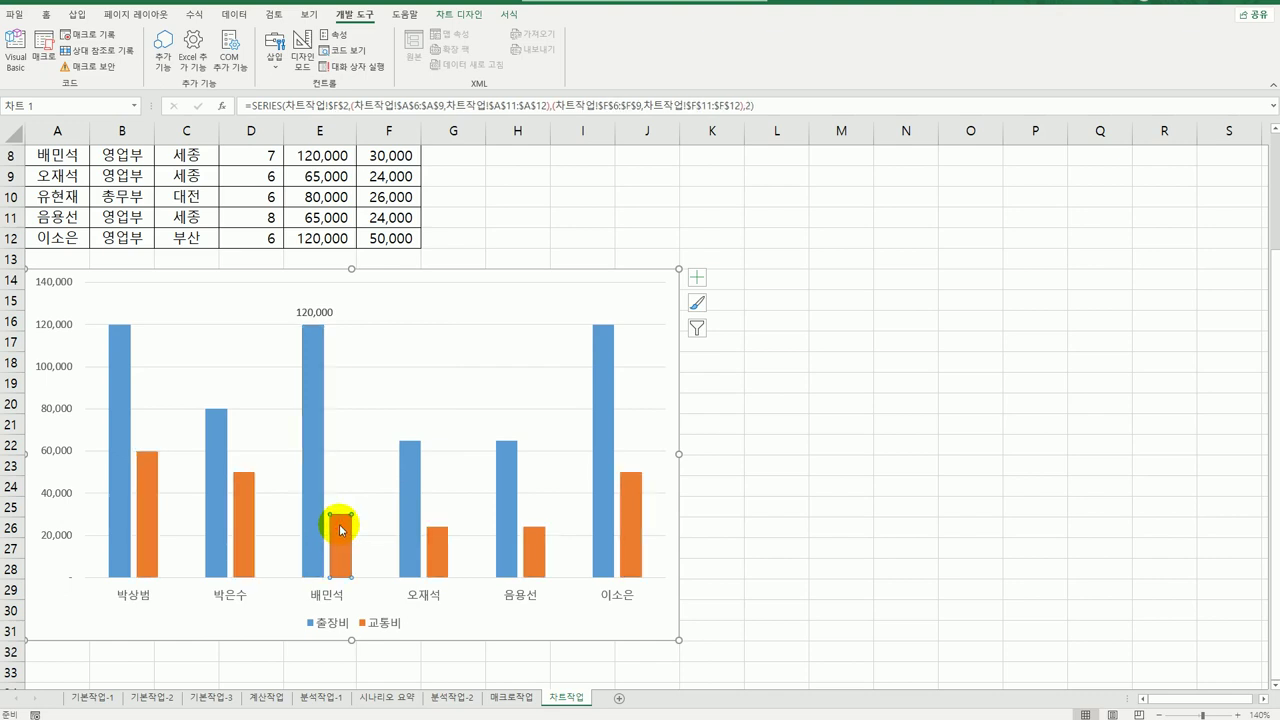
right_click(341, 529)
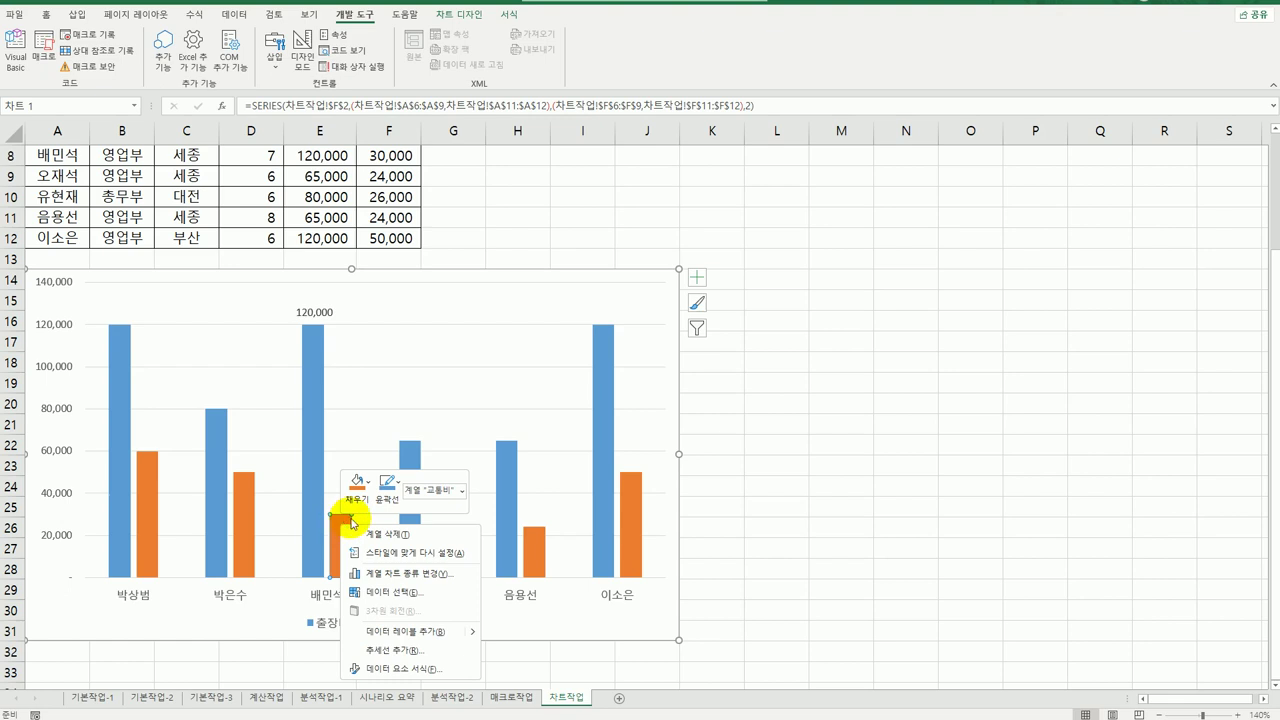
left_click(426, 634)
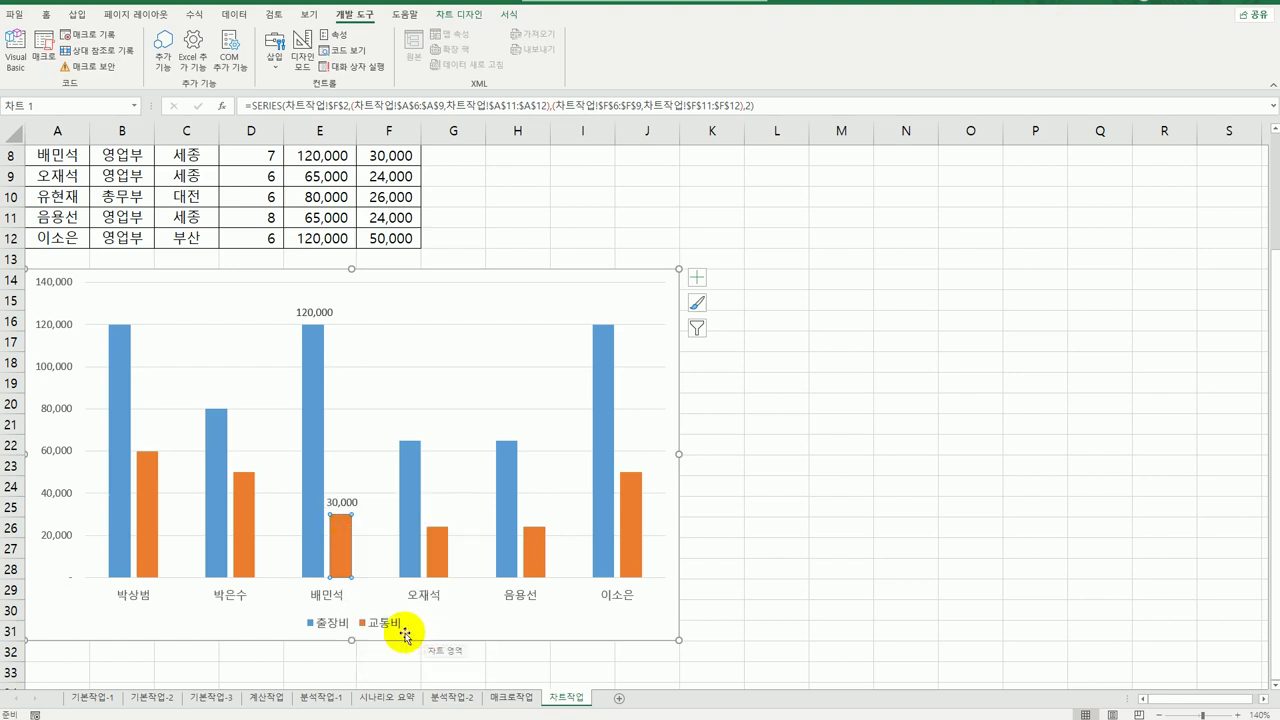
Step: Set the label position to 안쪽 끝에 for the third 교통비 bar's data label and the third 출장비 bar's data label
left_click(342, 503)
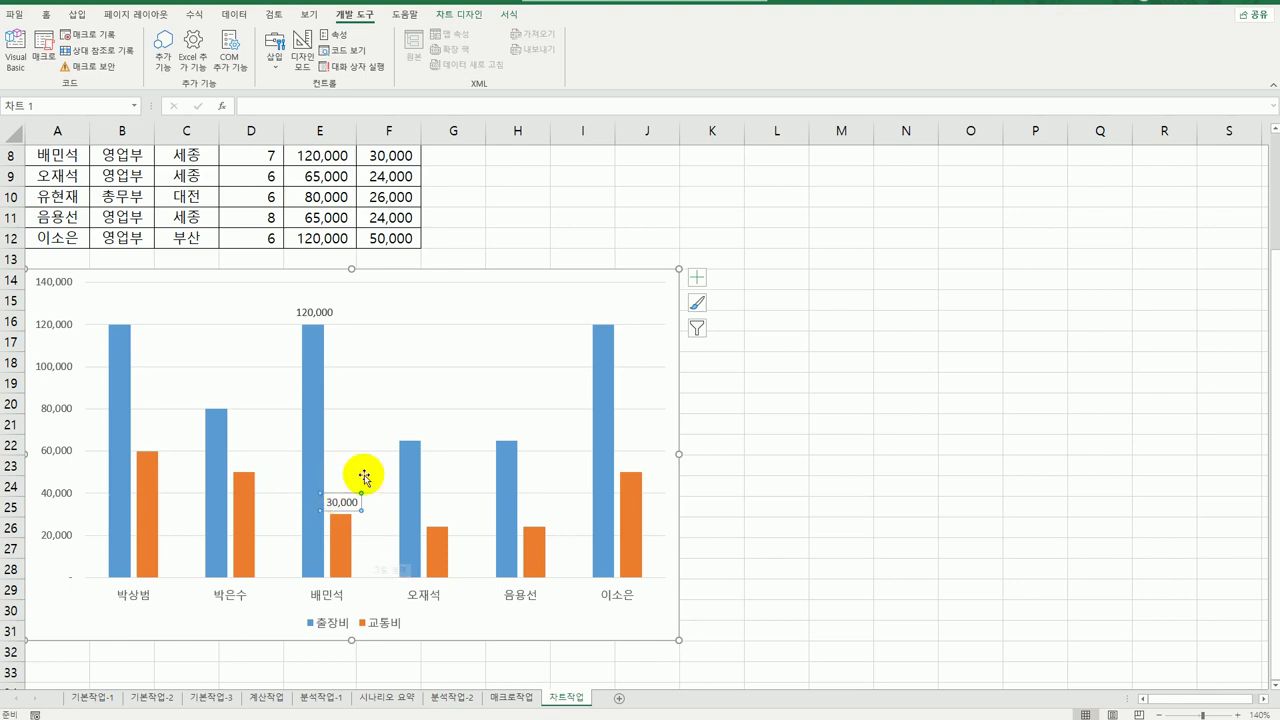
right_click(342, 504)
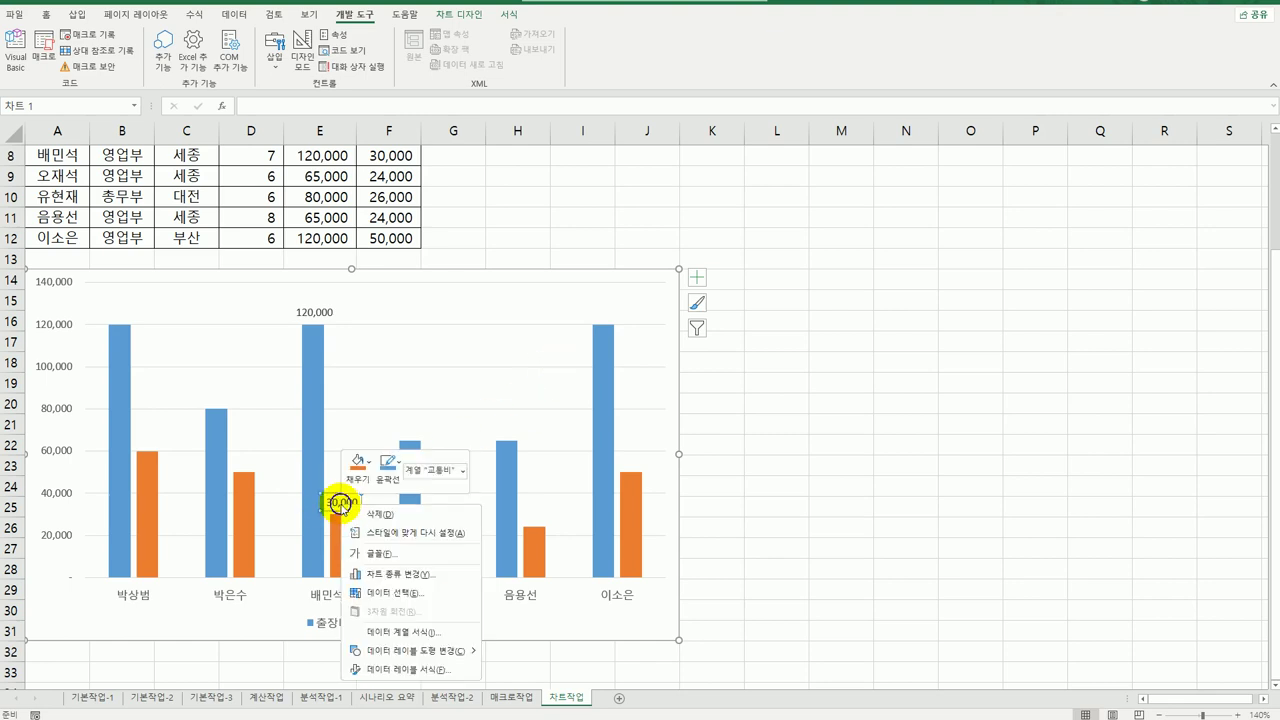
left_click(441, 676)
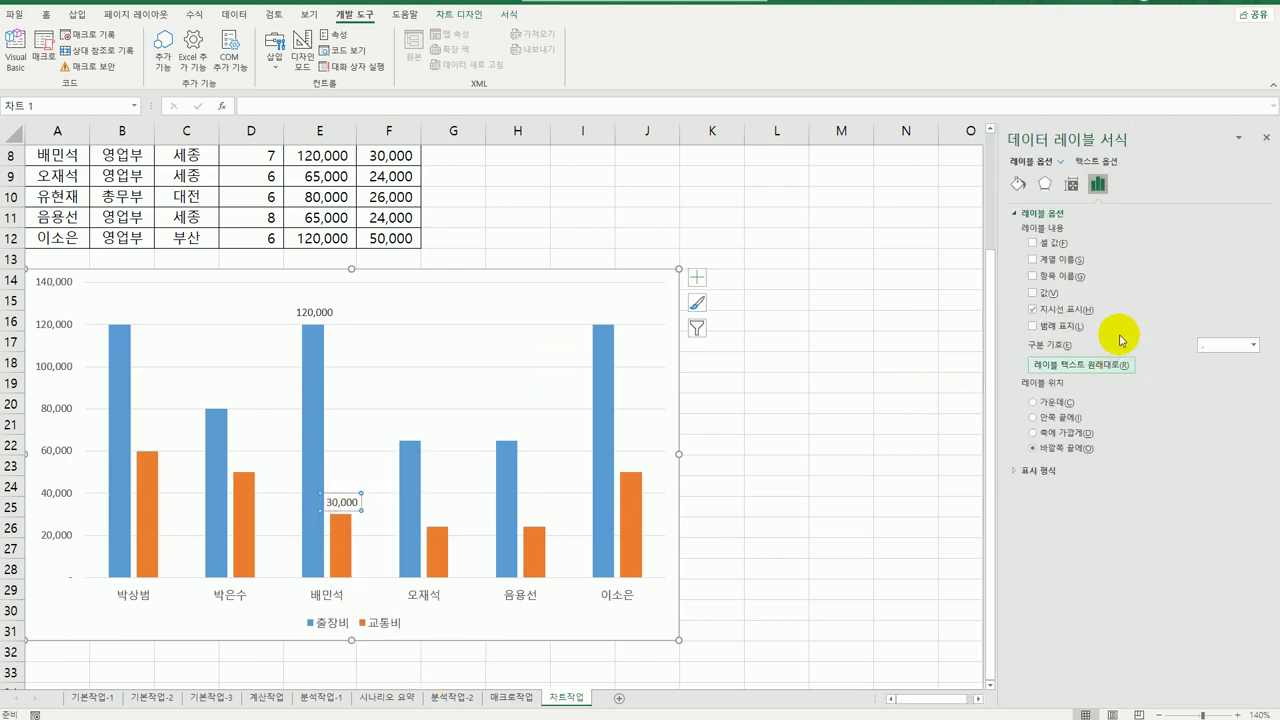
left_click(1078, 419)
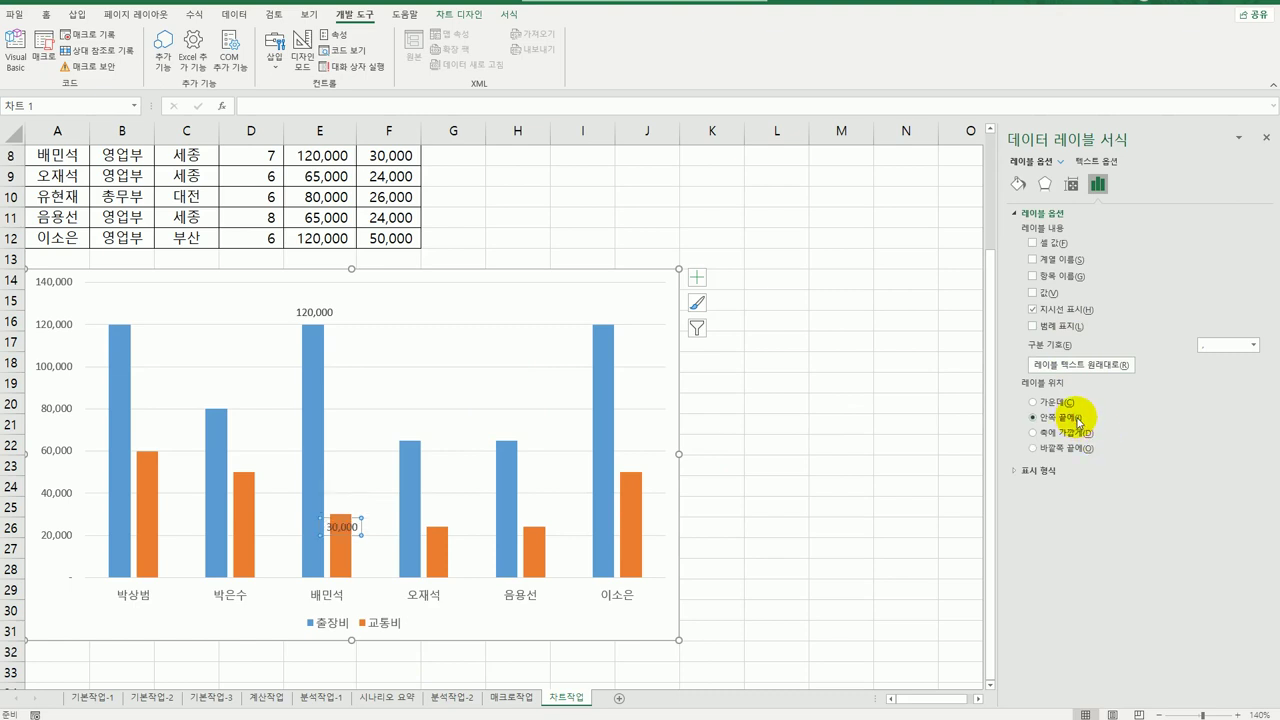
left_click(308, 316)
left_click(1050, 417)
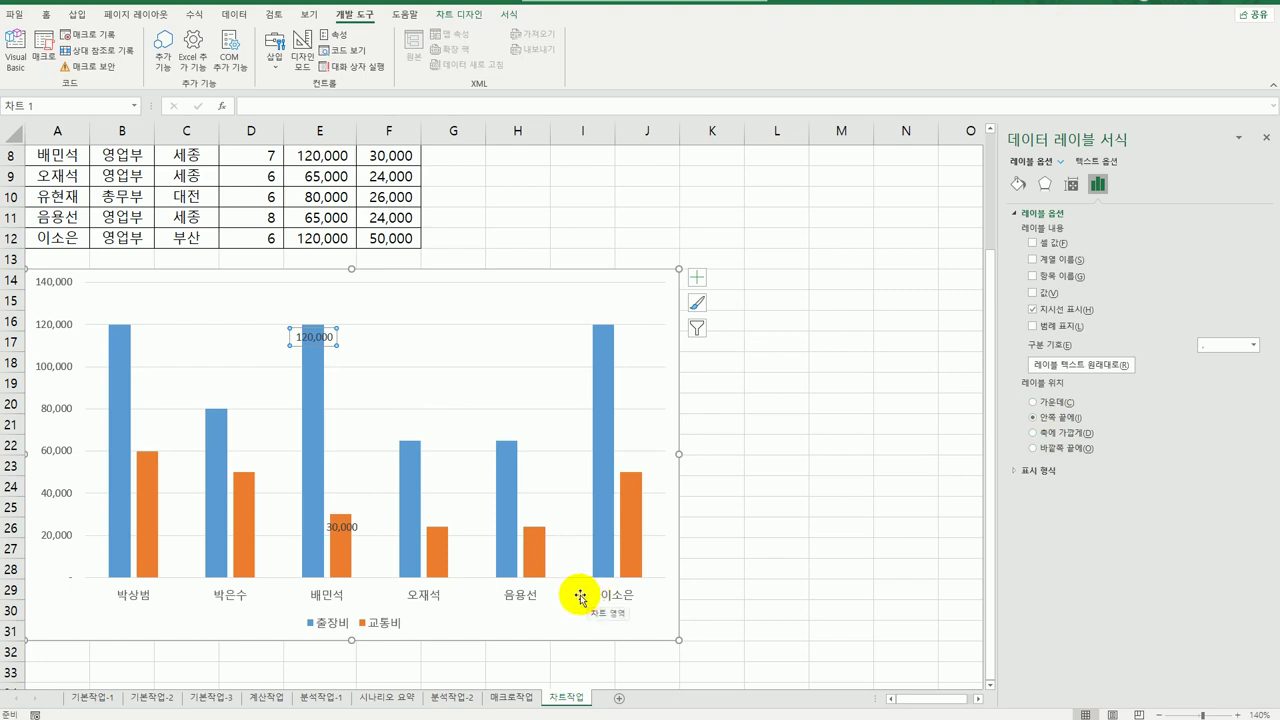
Step: Add a chart title reading 영업부 출장비/교통비
left_click(698, 279)
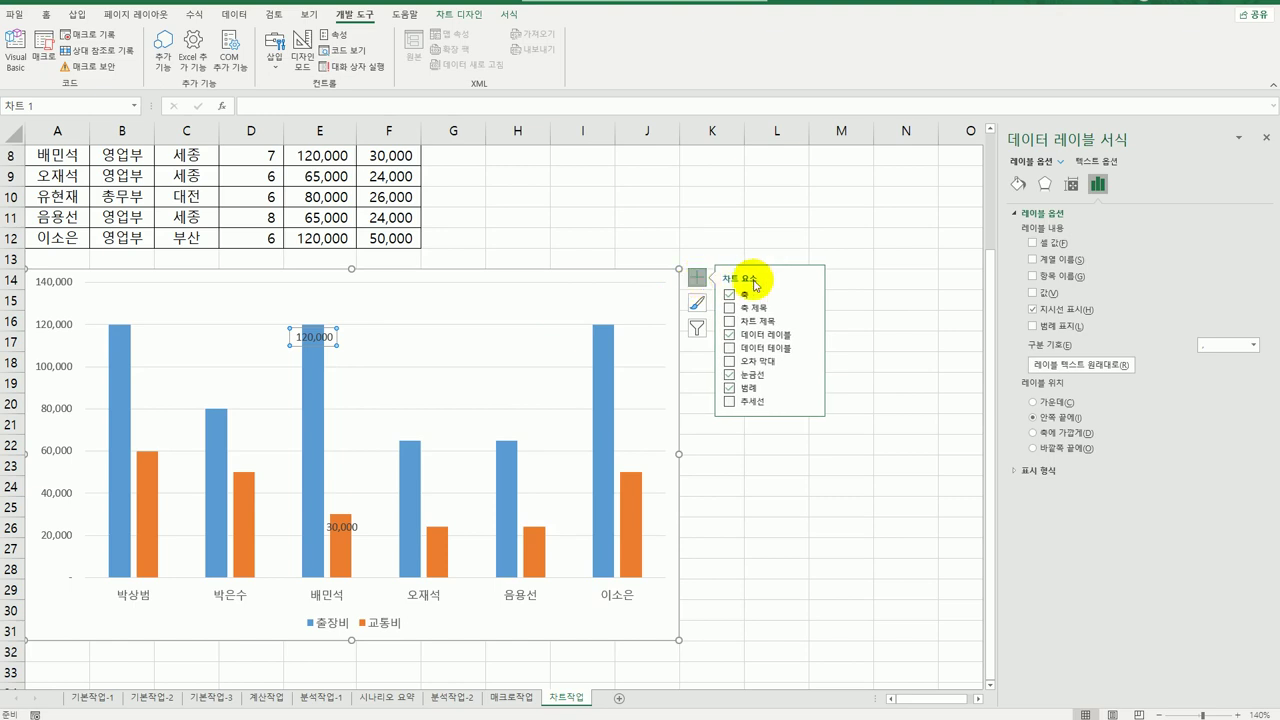
left_click(754, 321)
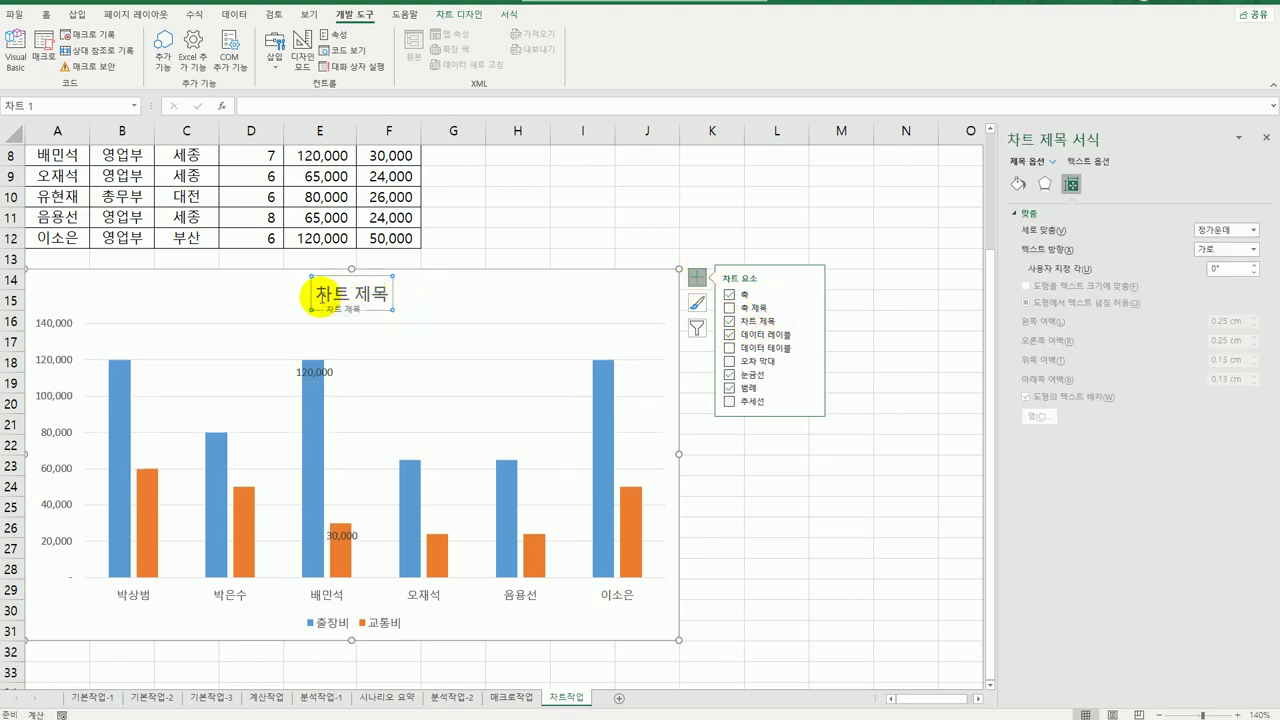
left_click_drag(318, 294, 398, 304)
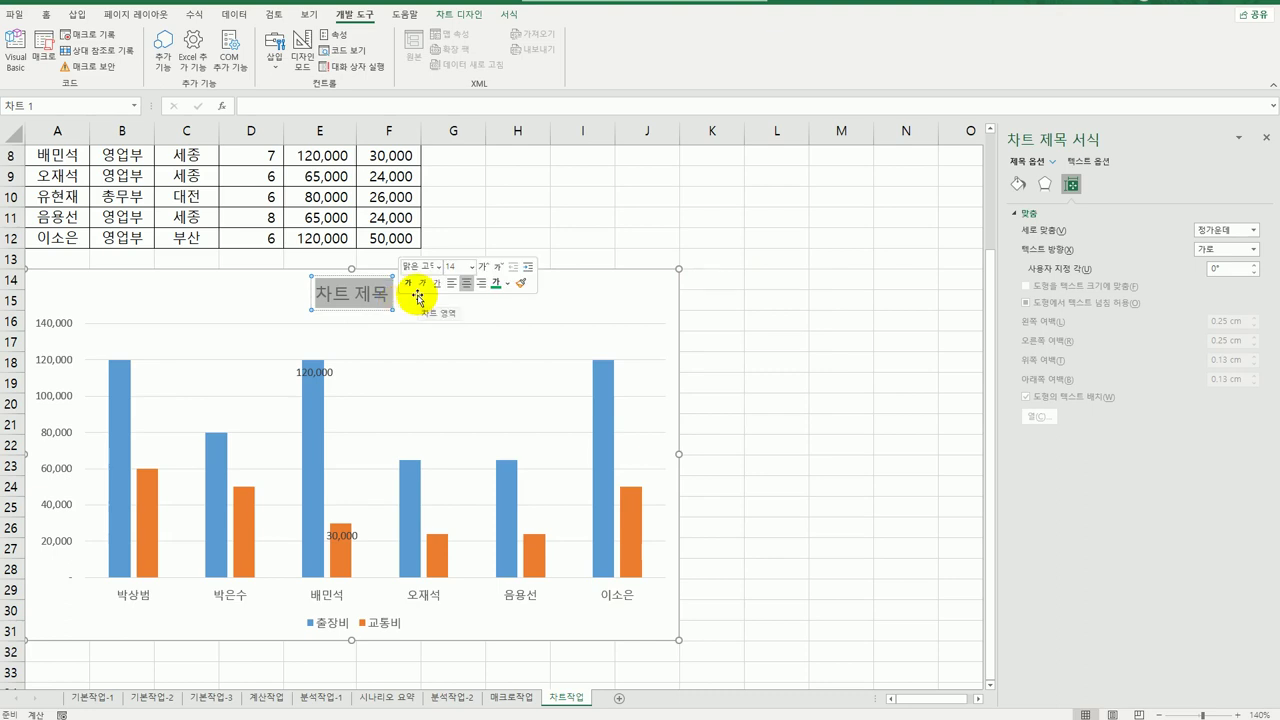
type("영업ㅂ")
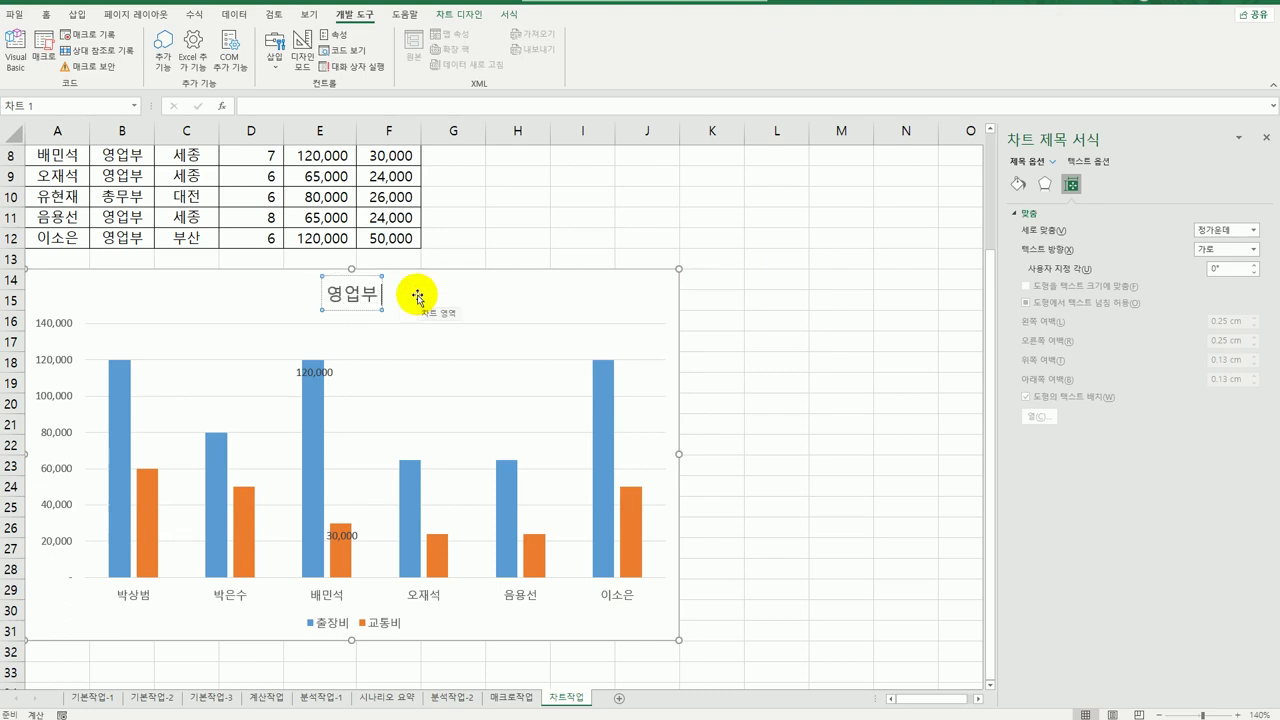
type(" 출장비/교")
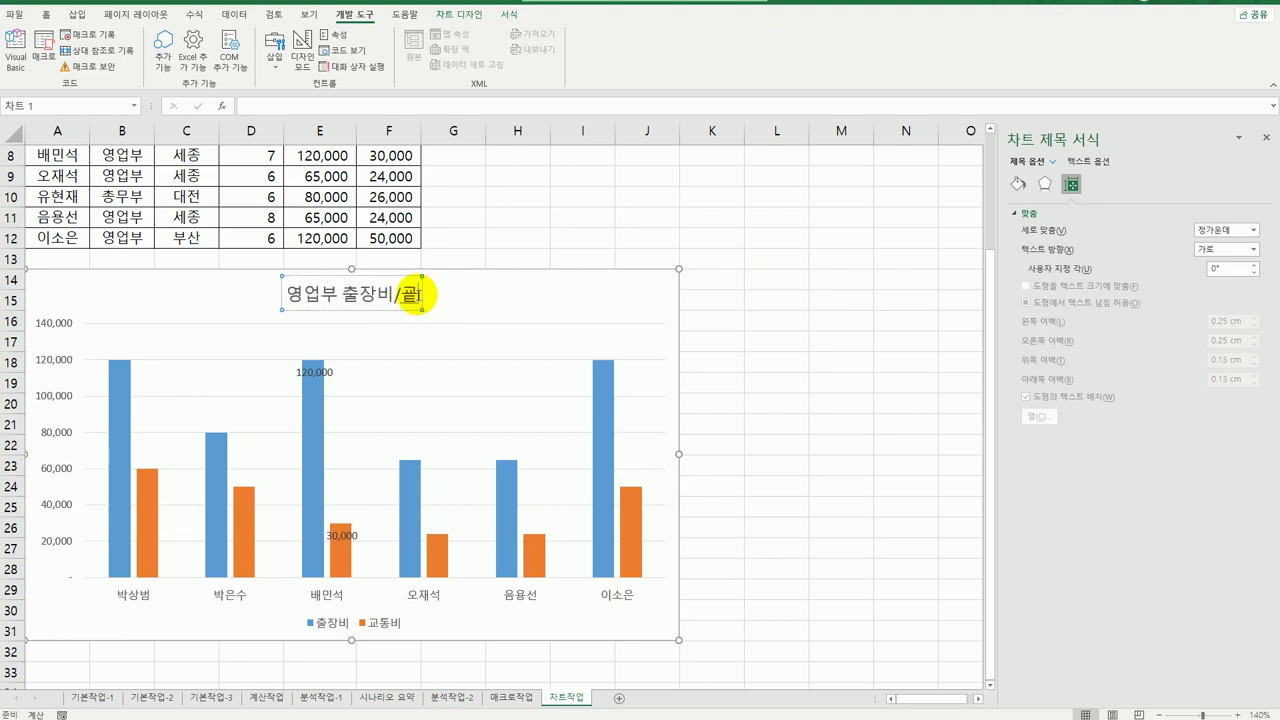
type("통비")
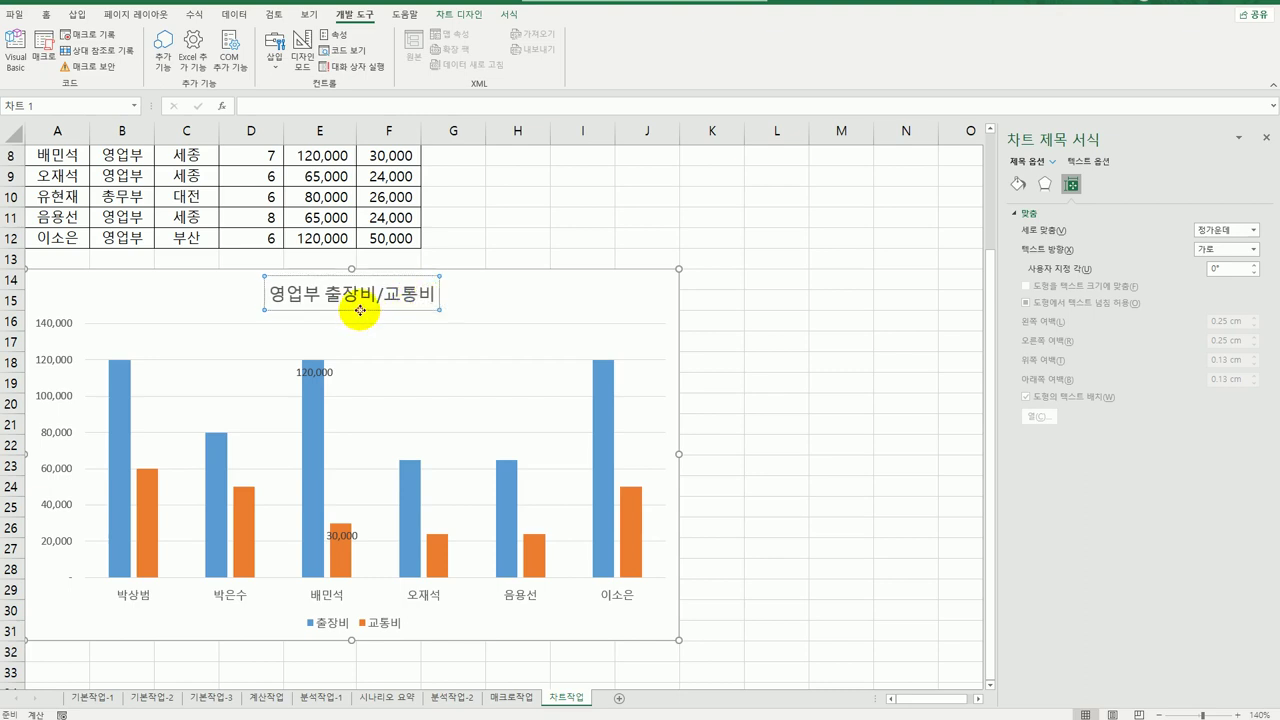
Step: Apply the blue-outlined theme shape style with no colored fill to the chart title
left_click(343, 308)
left_click(509, 15)
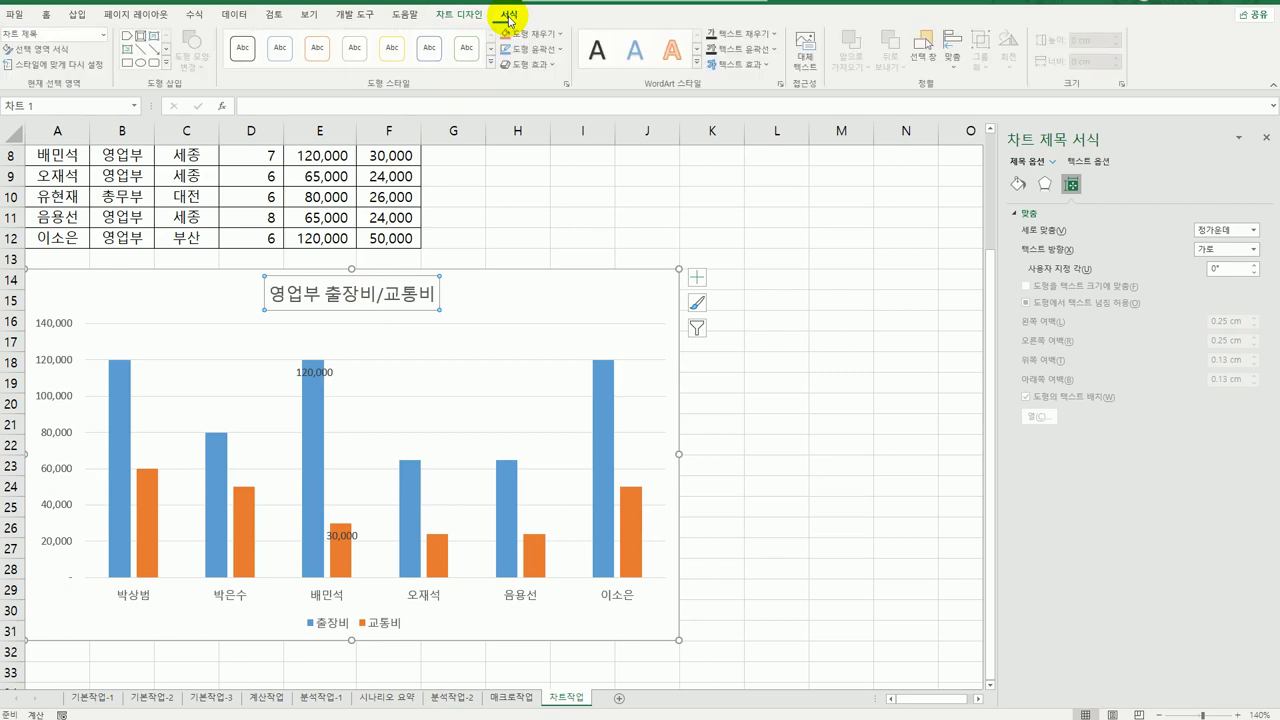
left_click(493, 63)
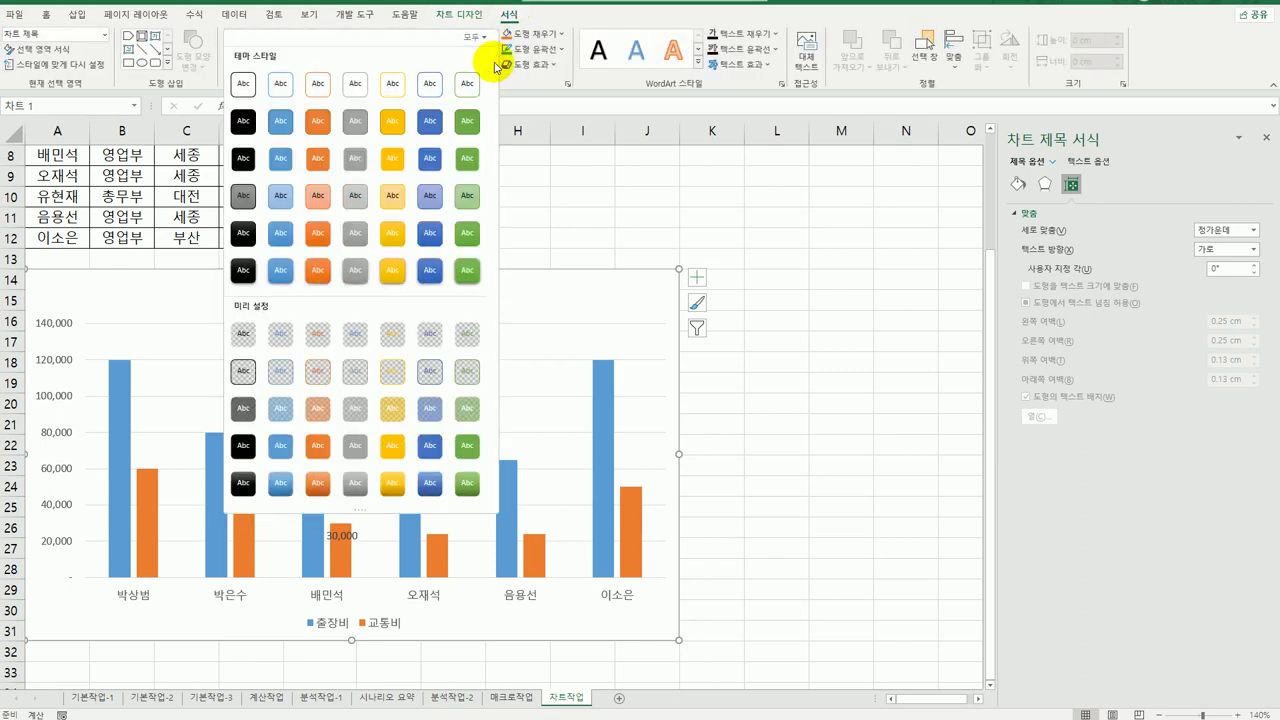
left_click(282, 88)
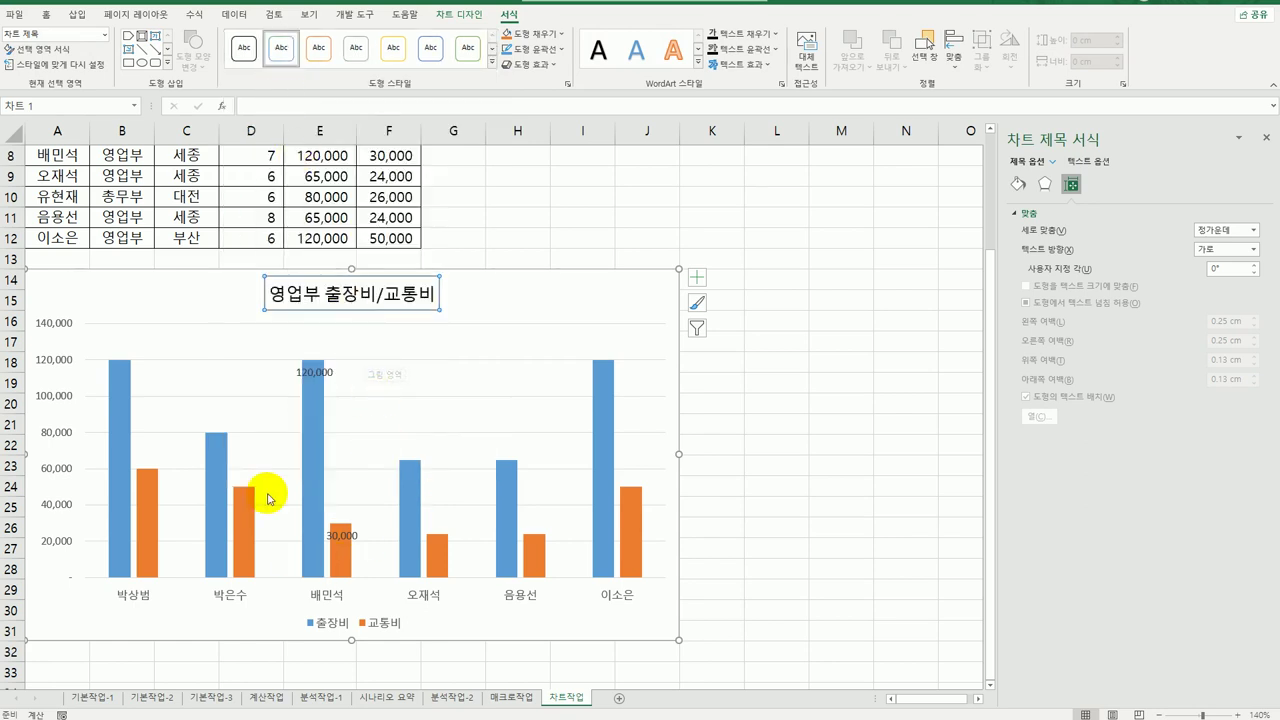
Step: Set the series overlap (계열 겹치기) to 0% and the gap width (간격 너비) to 80% for the chart's bars
left_click(307, 416)
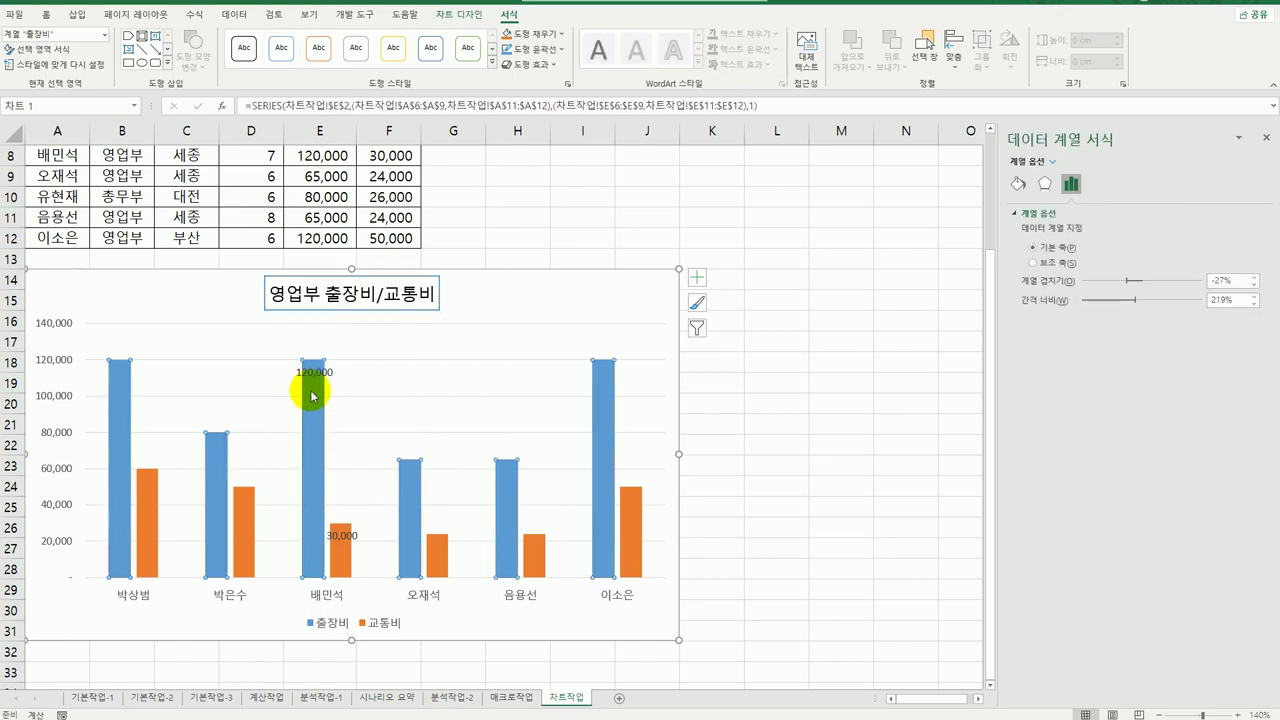
right_click(310, 390)
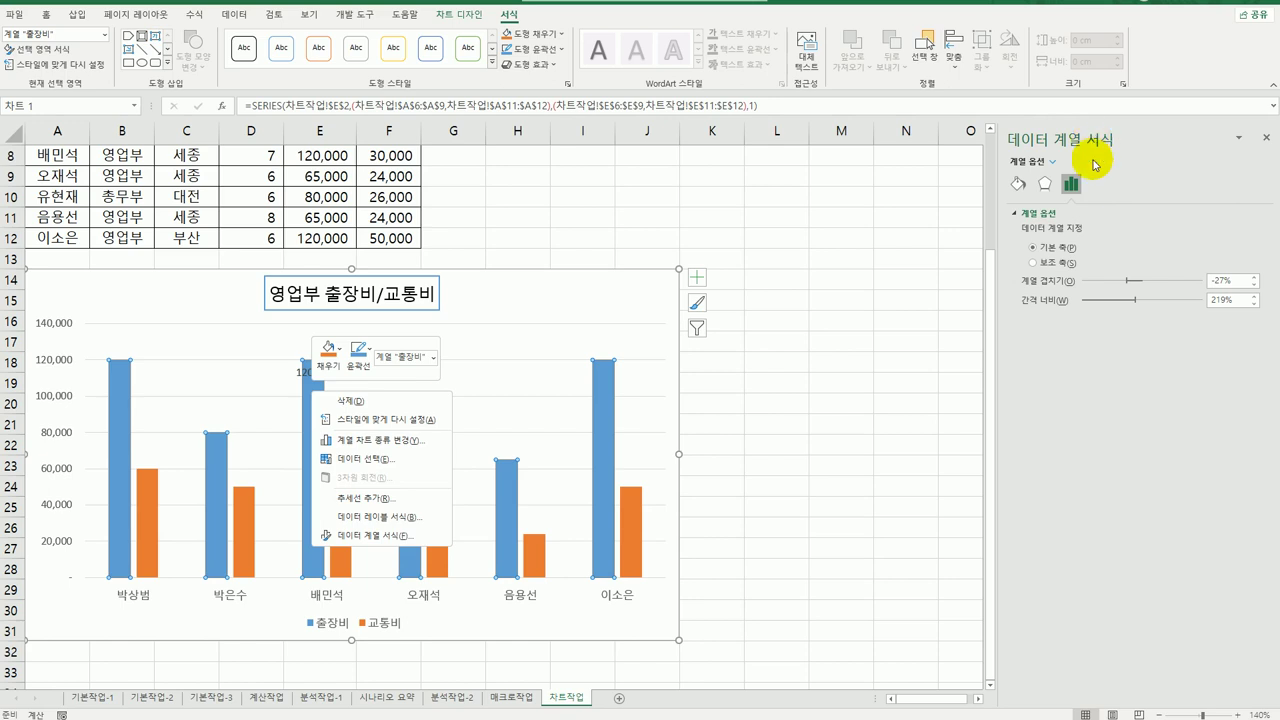
left_click(1122, 415)
left_click(1232, 281)
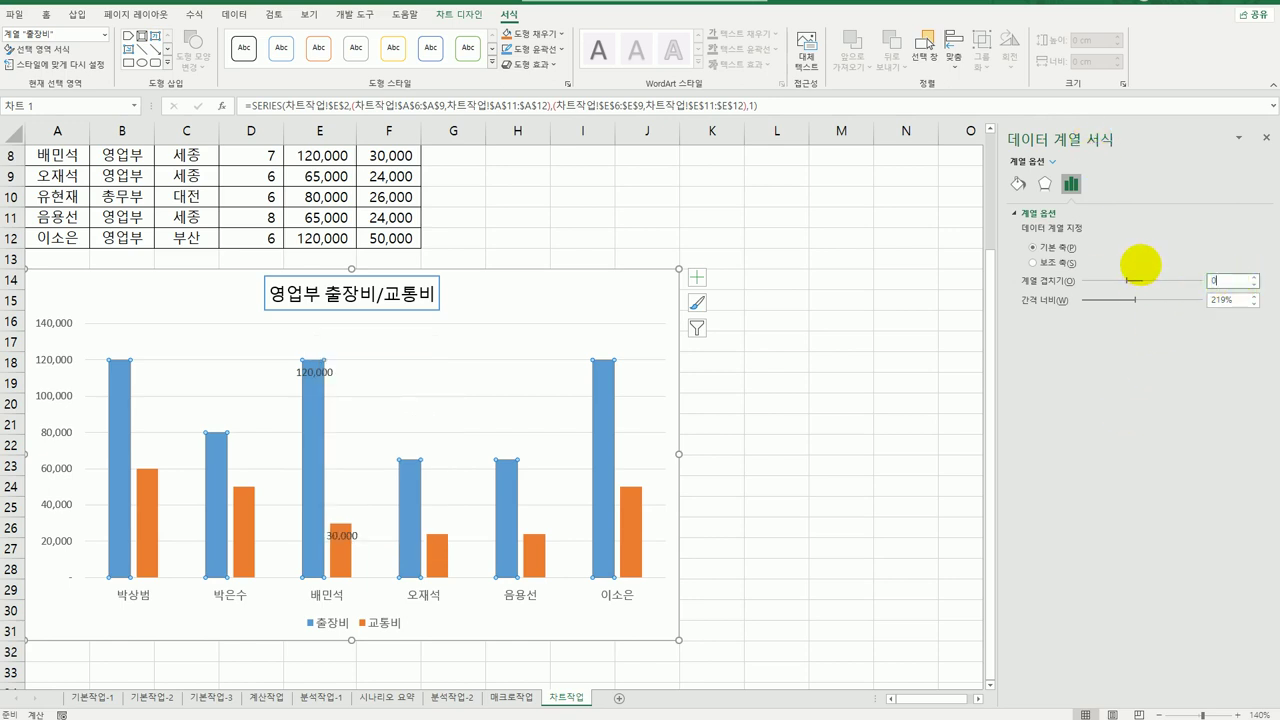
left_click(1240, 302)
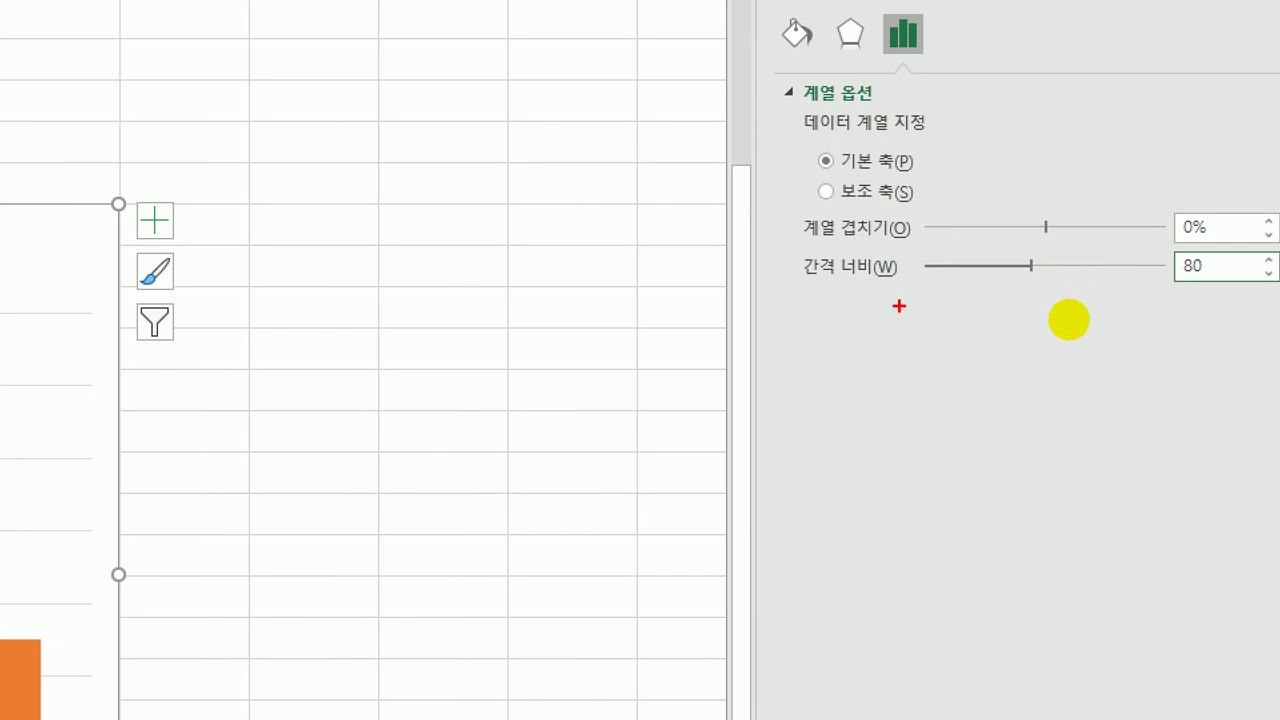
mouse_move(899, 306)
left_mouse_down()
mouse_move(774, 263)
mouse_move(857, 206)
mouse_move(868, 305)
mouse_move(845, 330)
left_mouse_up()
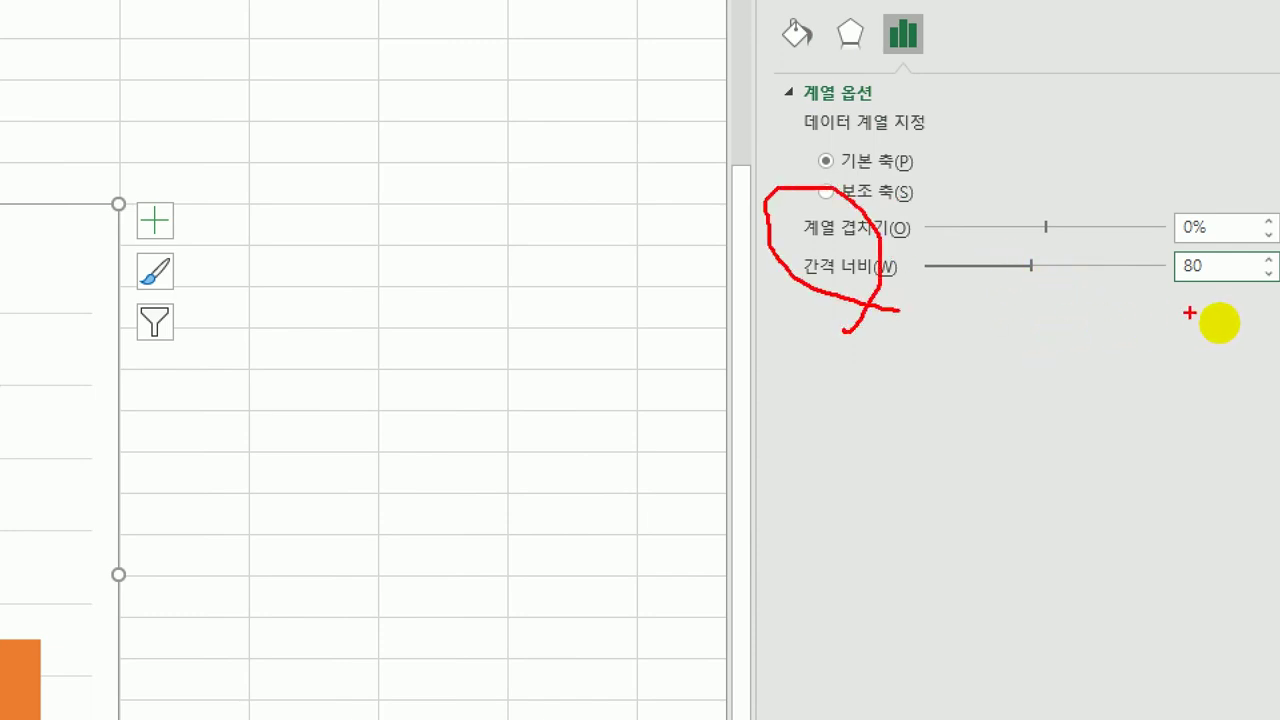
mouse_move(1257, 320)
left_mouse_down()
mouse_move(1186, 271)
mouse_move(1236, 340)
left_mouse_up()
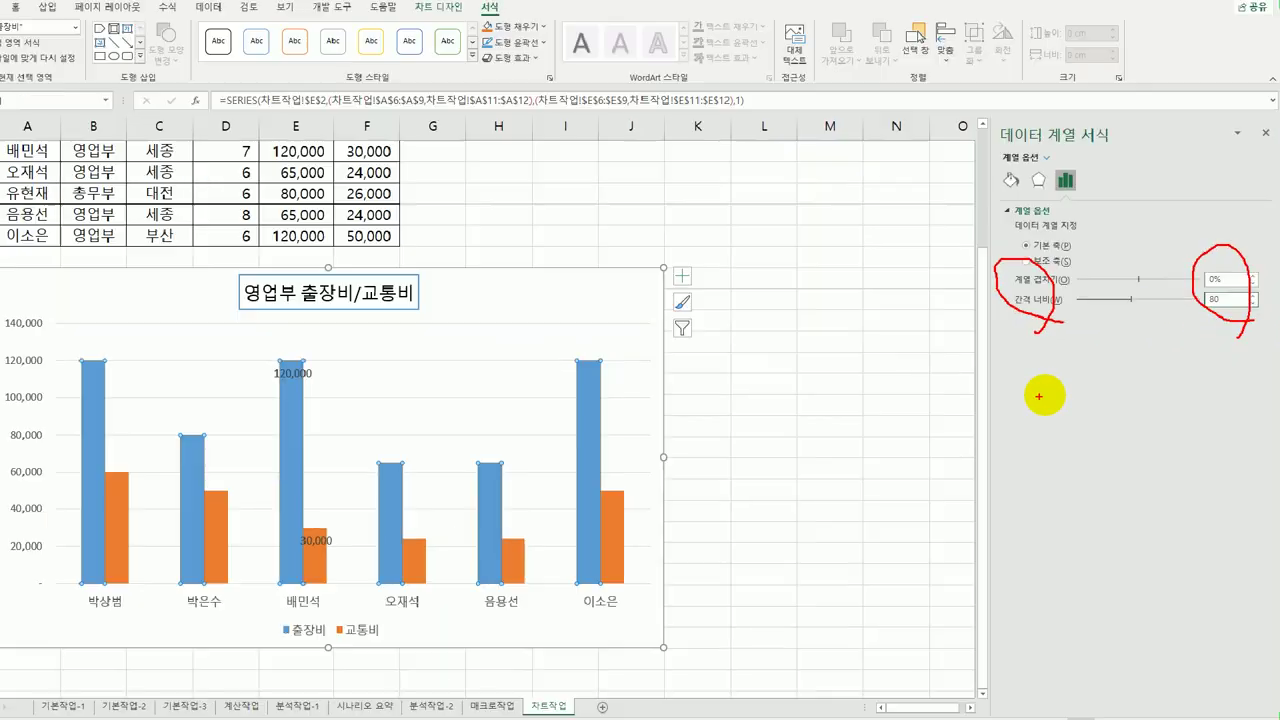
key("Escape")
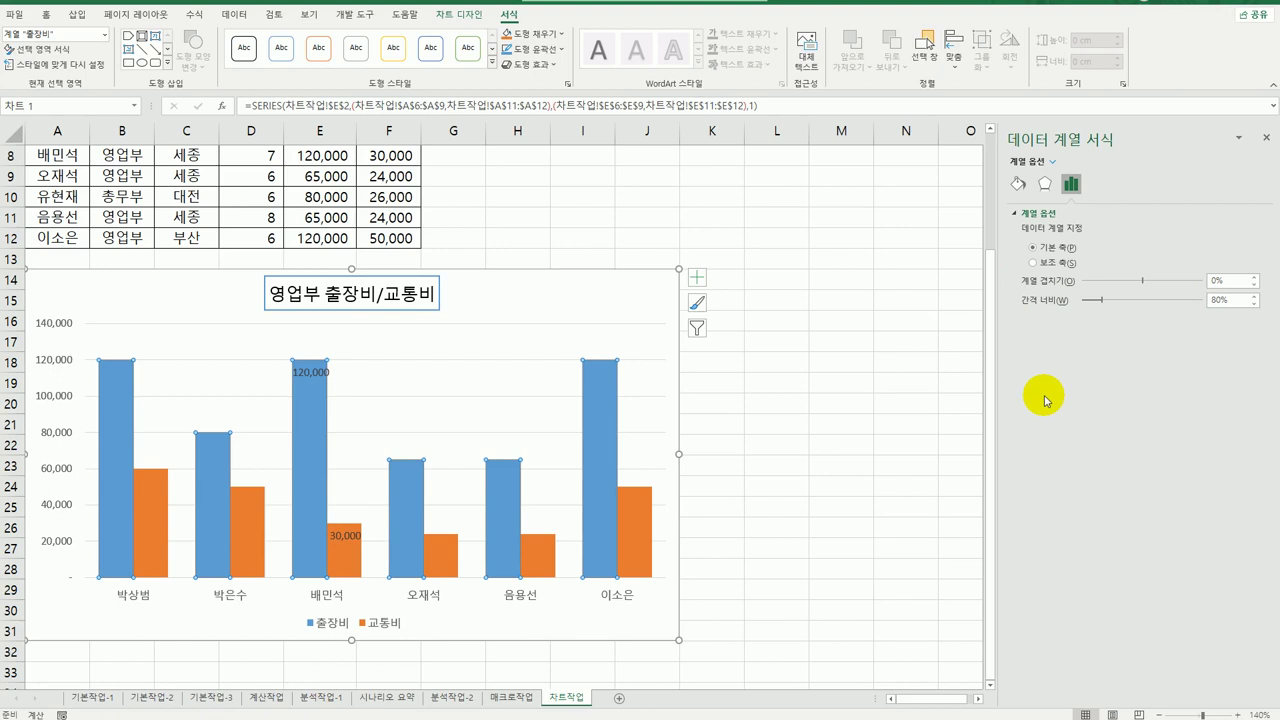
Step: Apply the glow preset 네온: 5pt, 파랑, 강조색 1 to the chart area and deselect the chart
left_click(650, 312)
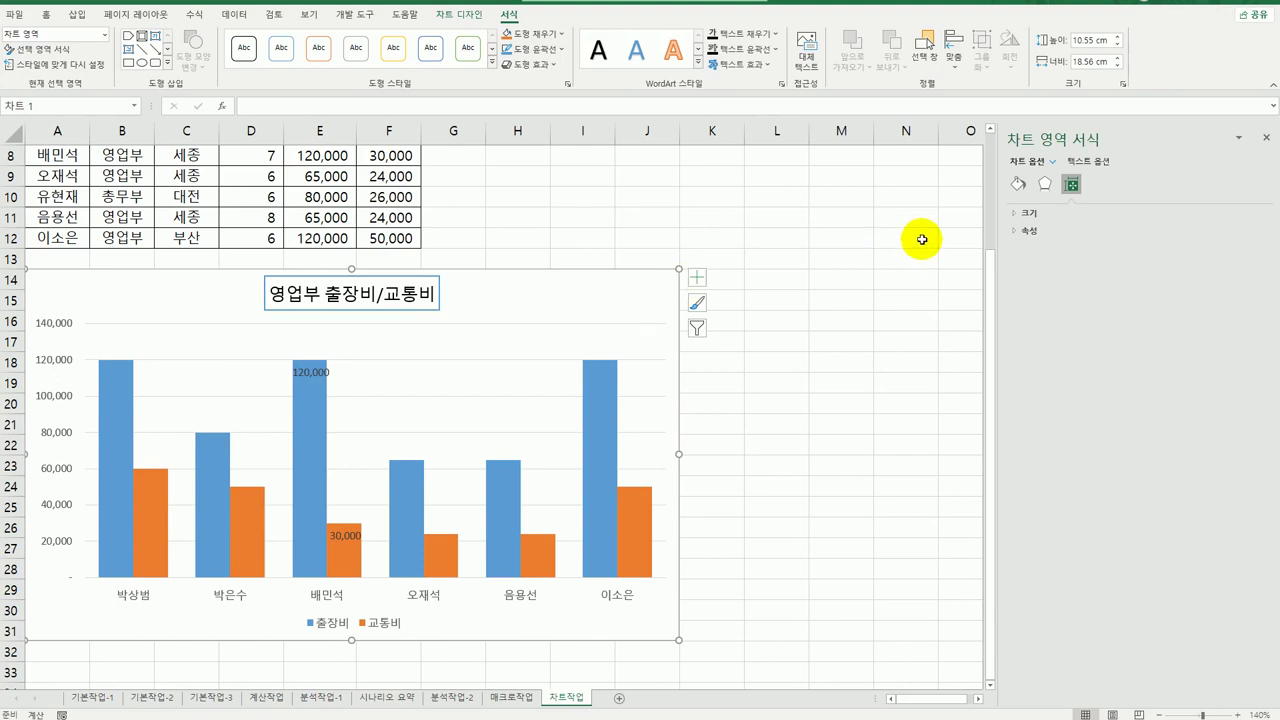
left_click(1045, 186)
left_click(1034, 233)
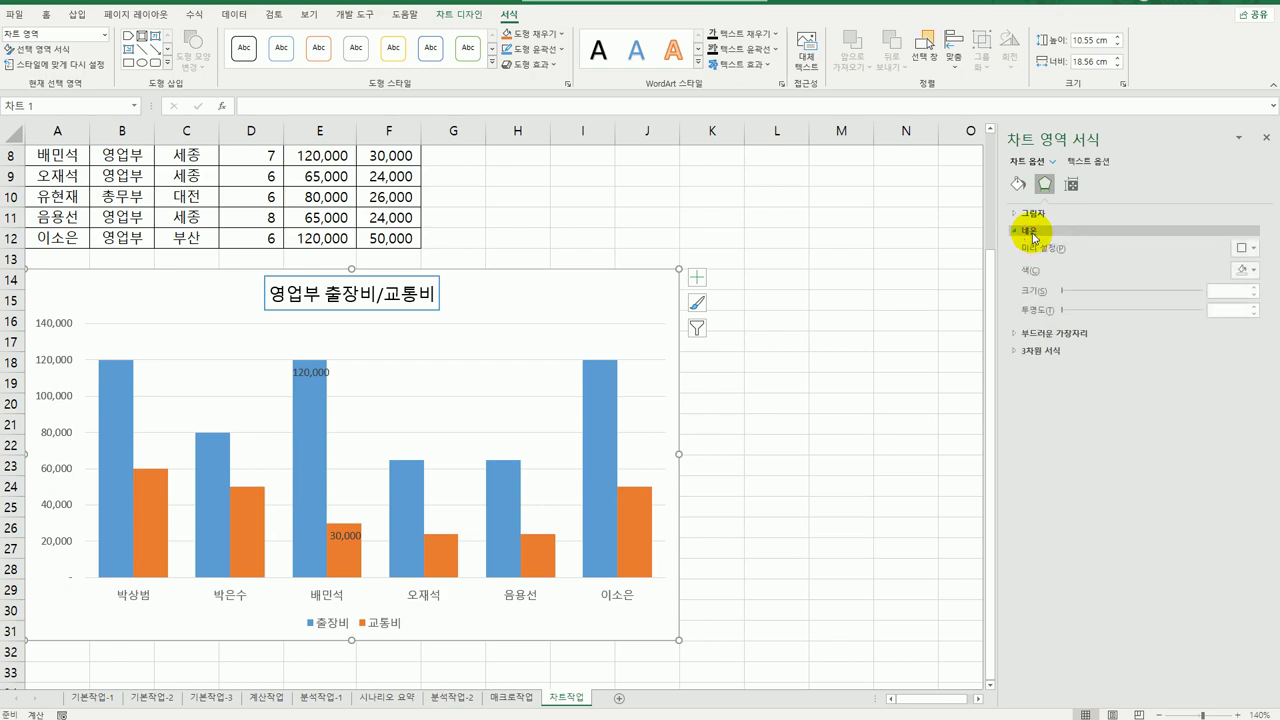
left_click(1244, 249)
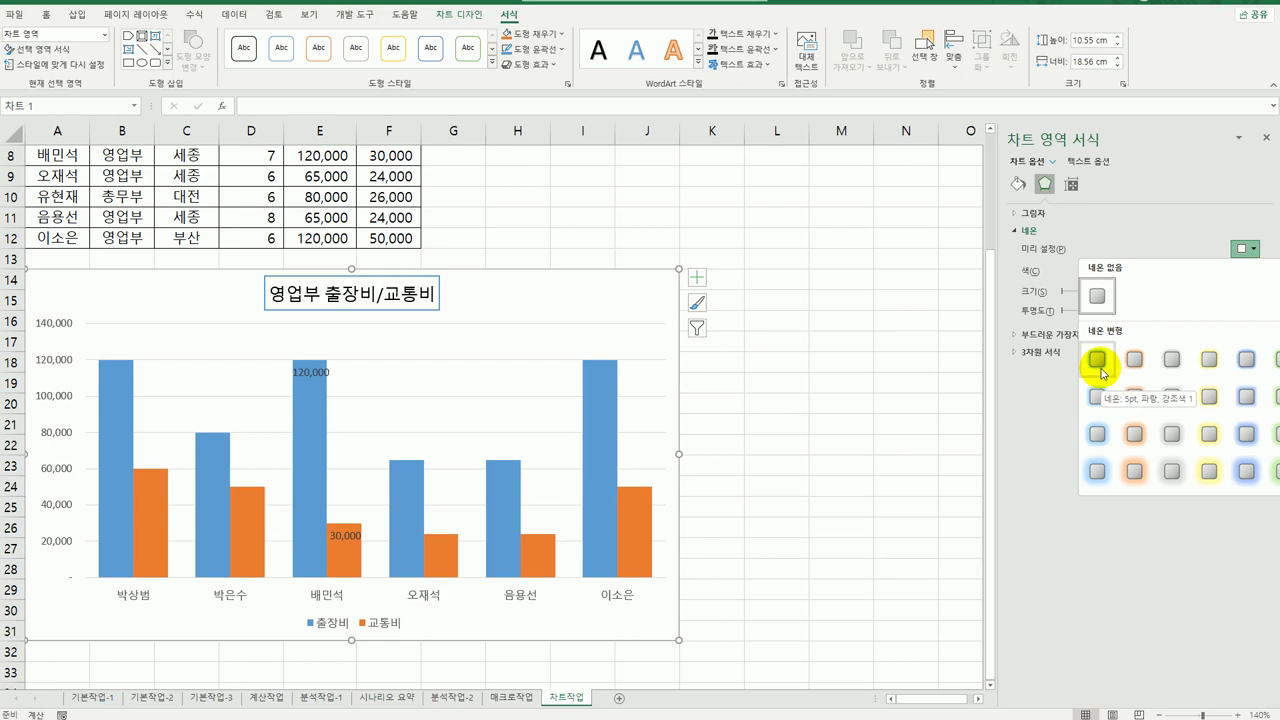
left_click(1099, 362)
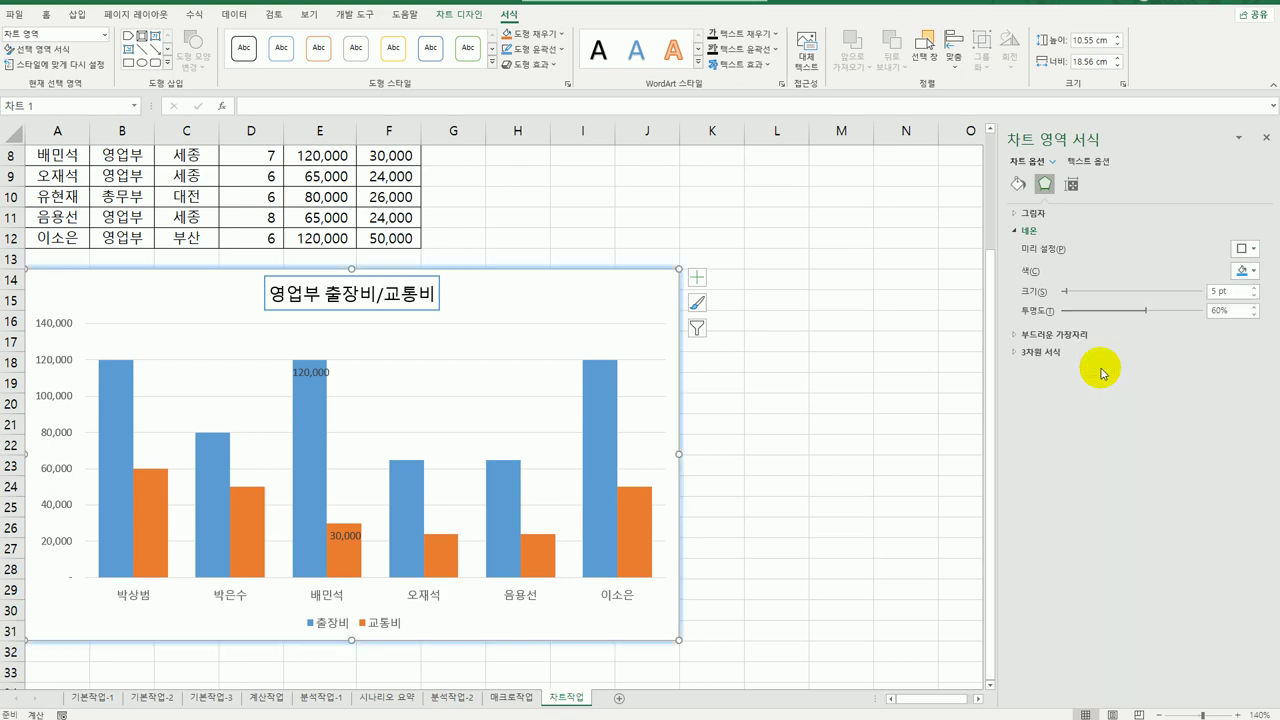
left_click(782, 583)
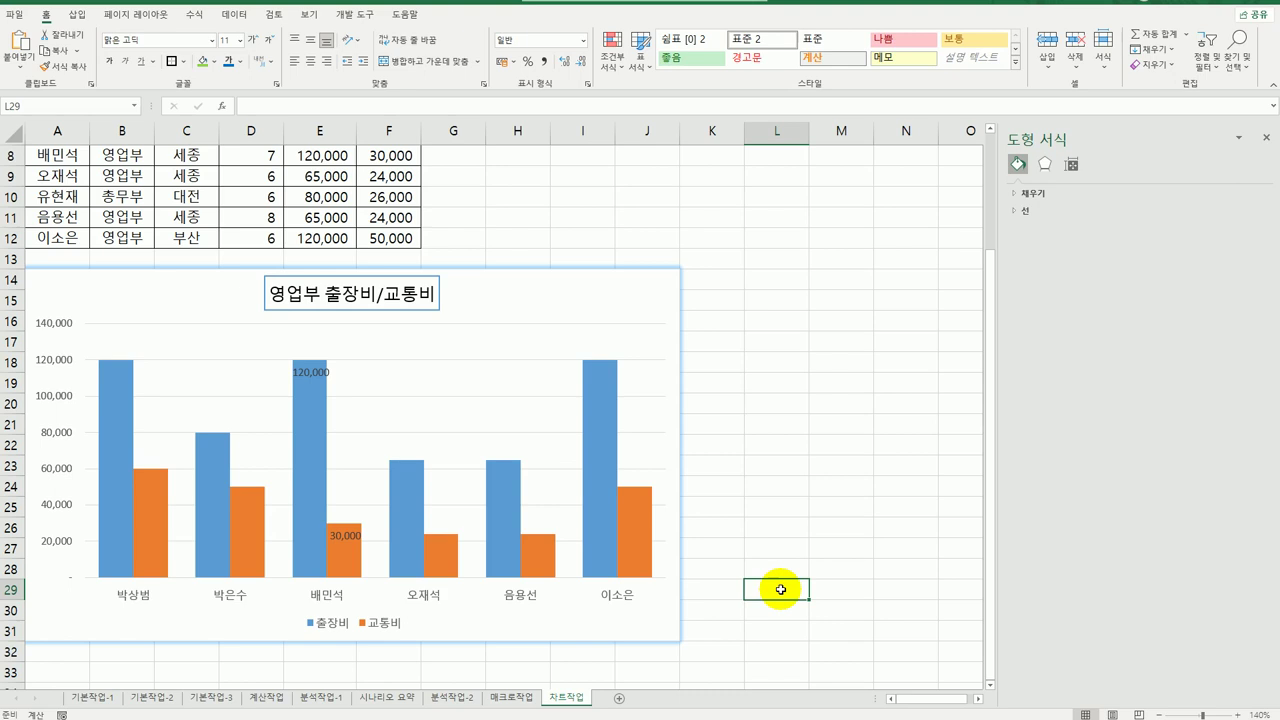
left_click(822, 630)
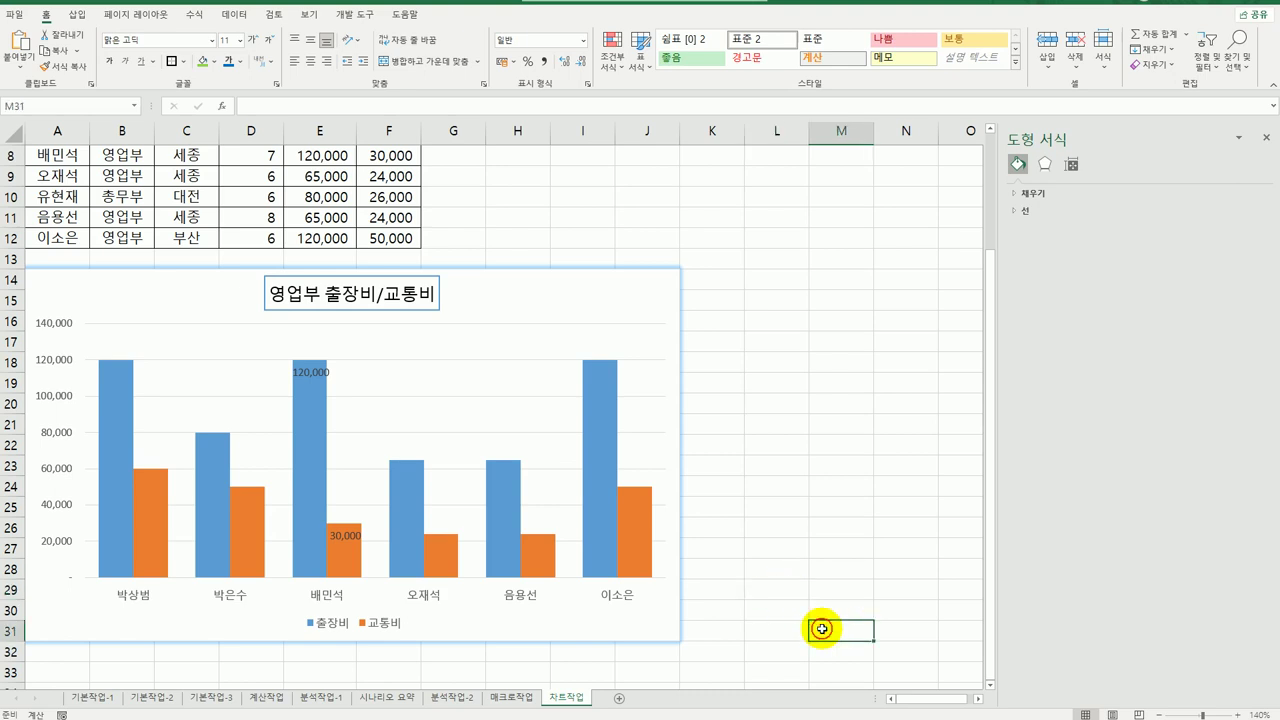